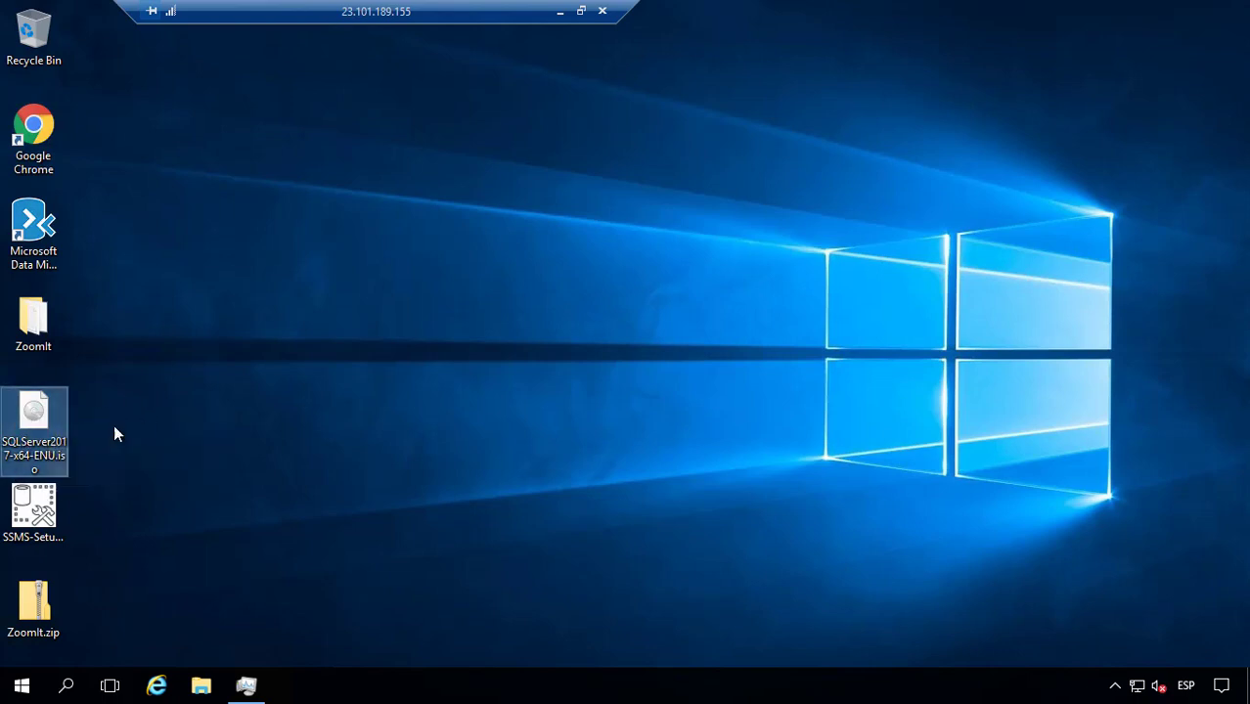
Step: Mount the SQLServer2017-x64-ENU ISO and run setup.exe from the mounted drive
right_click(34, 428)
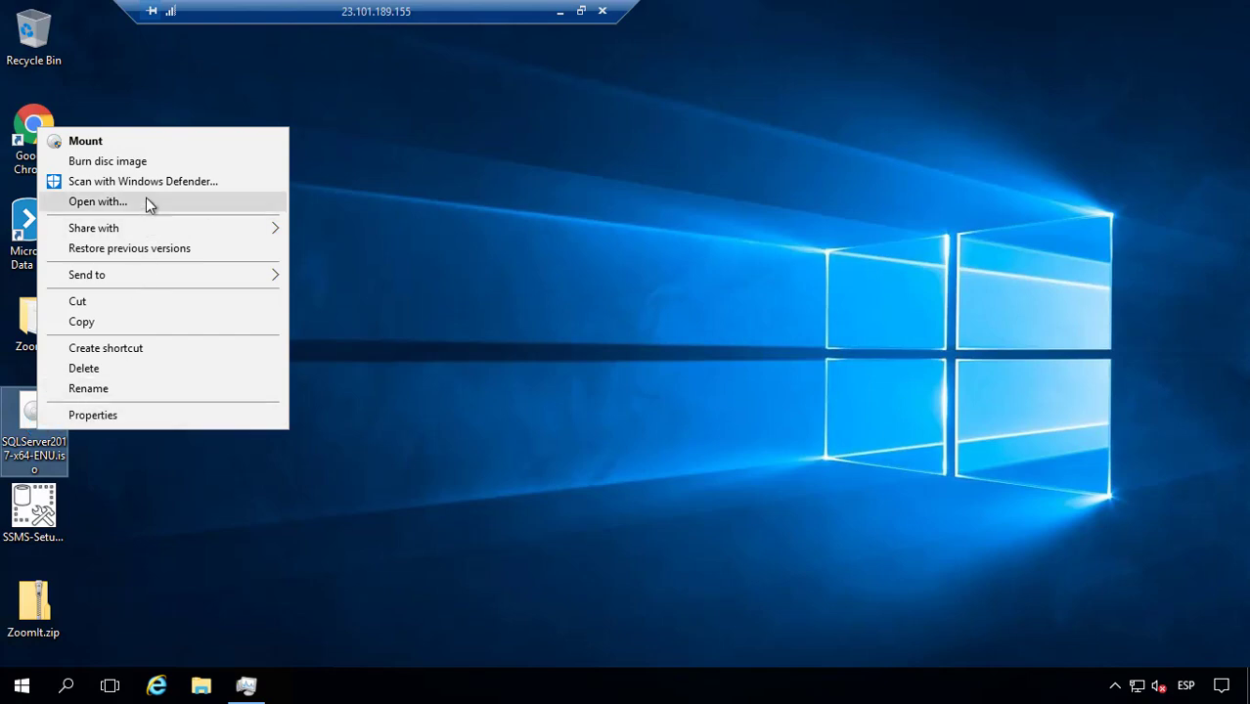
left_click(128, 141)
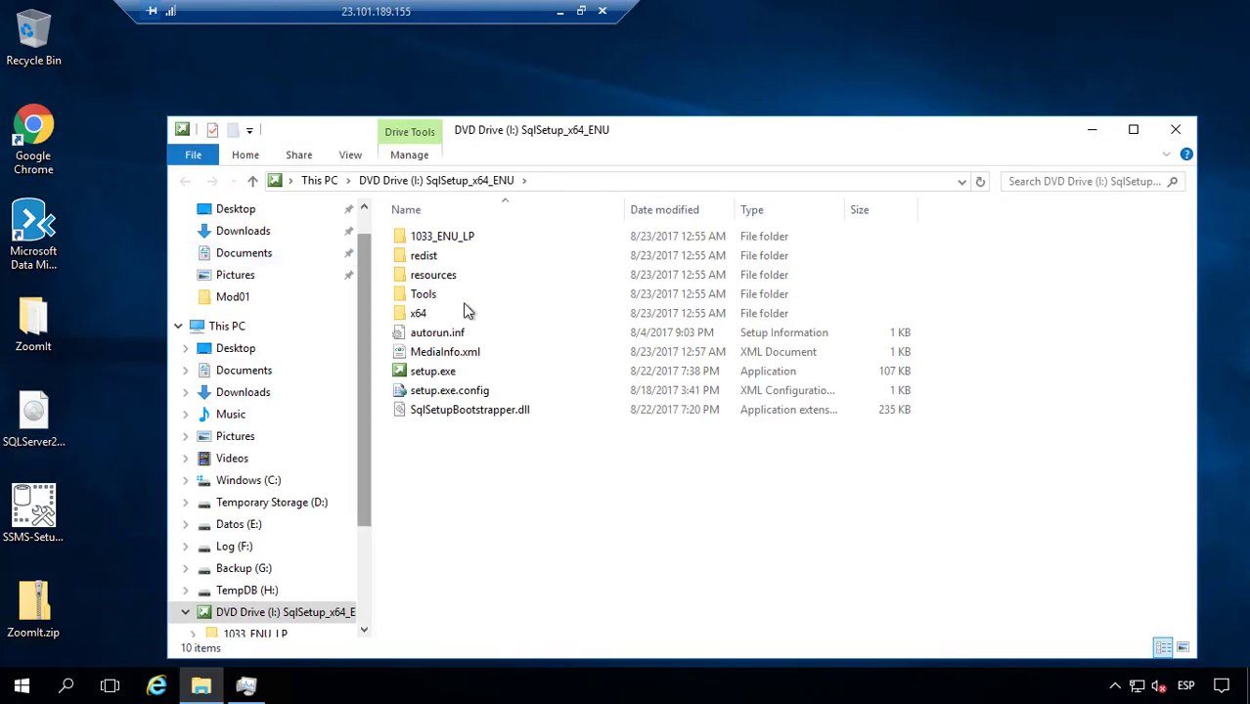
double_click(456, 374)
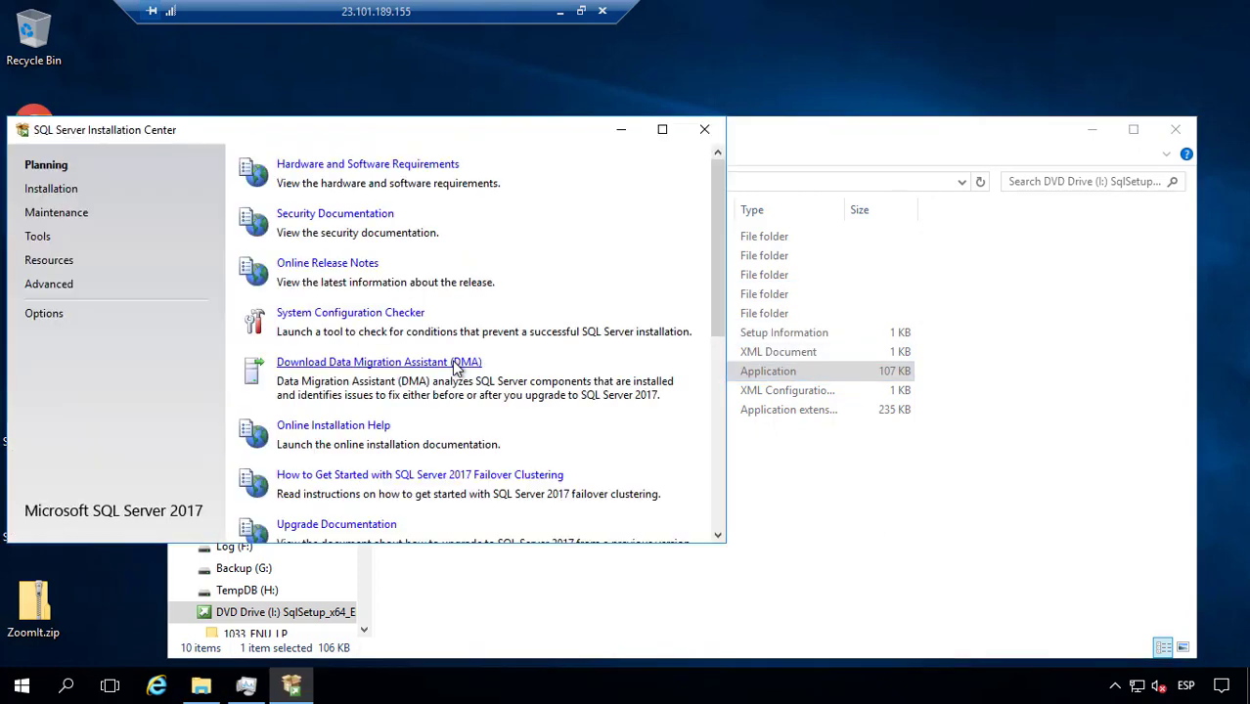
Step: Maximize the Installation Center, move the remote desktop bar aside, and show the Installation page
left_click(662, 129)
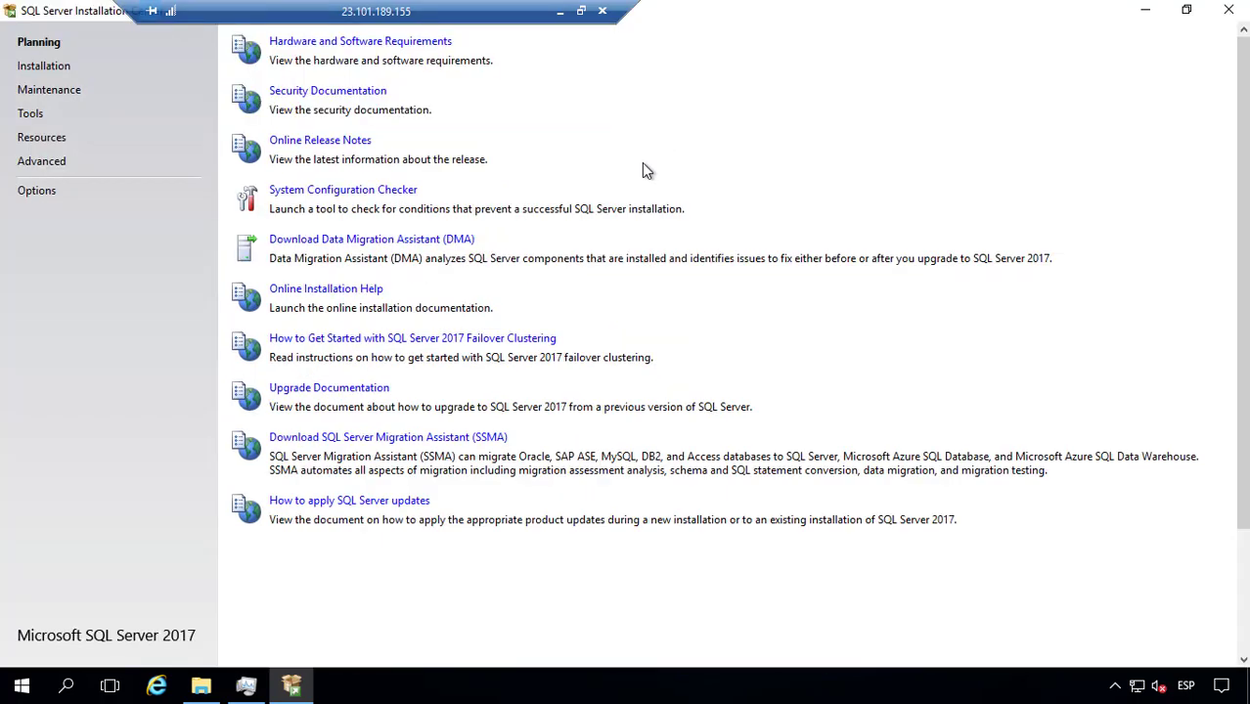
left_click_drag(405, 12, 1000, 12)
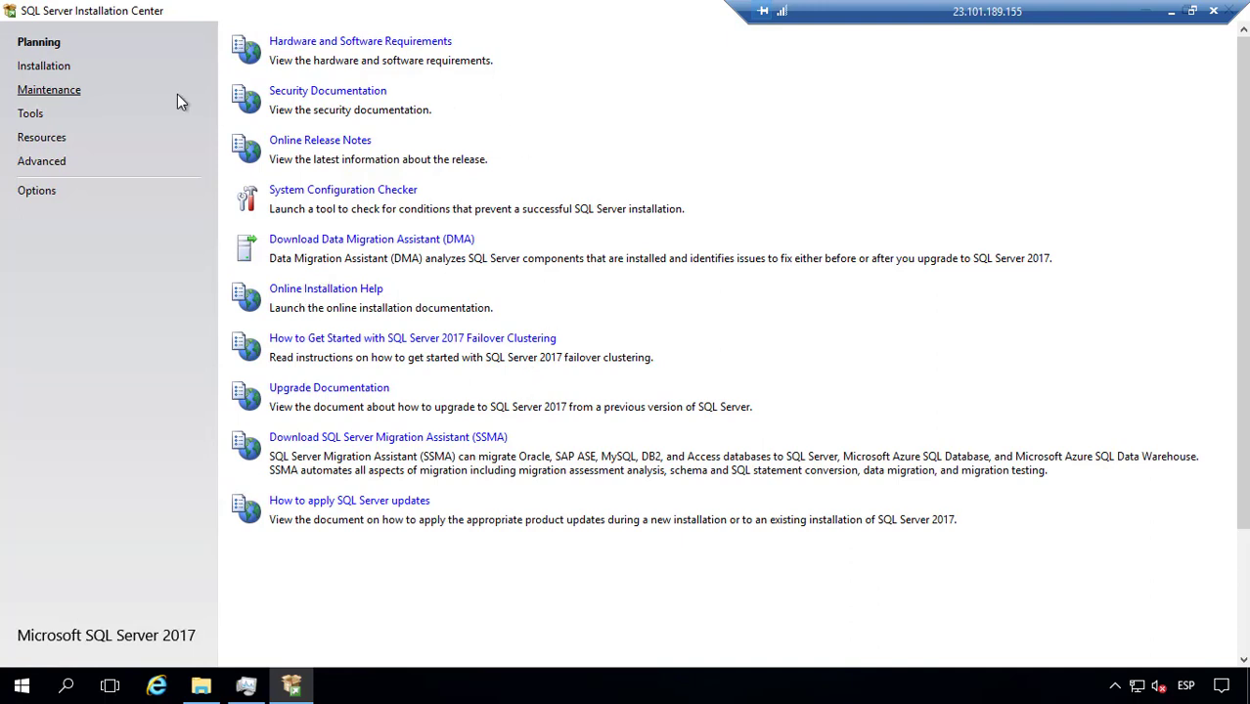
left_click(44, 66)
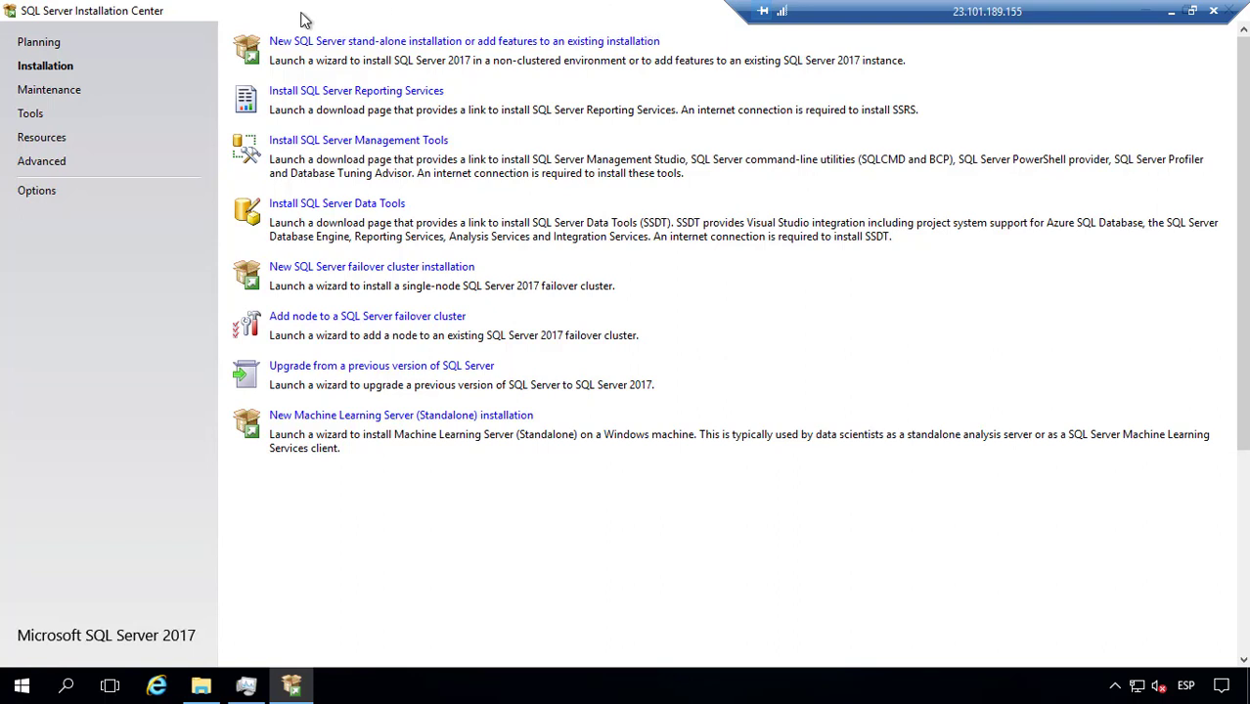
Step: Browse the Maintenance, Tools and Resources pages of the Installation Center
left_click(39, 90)
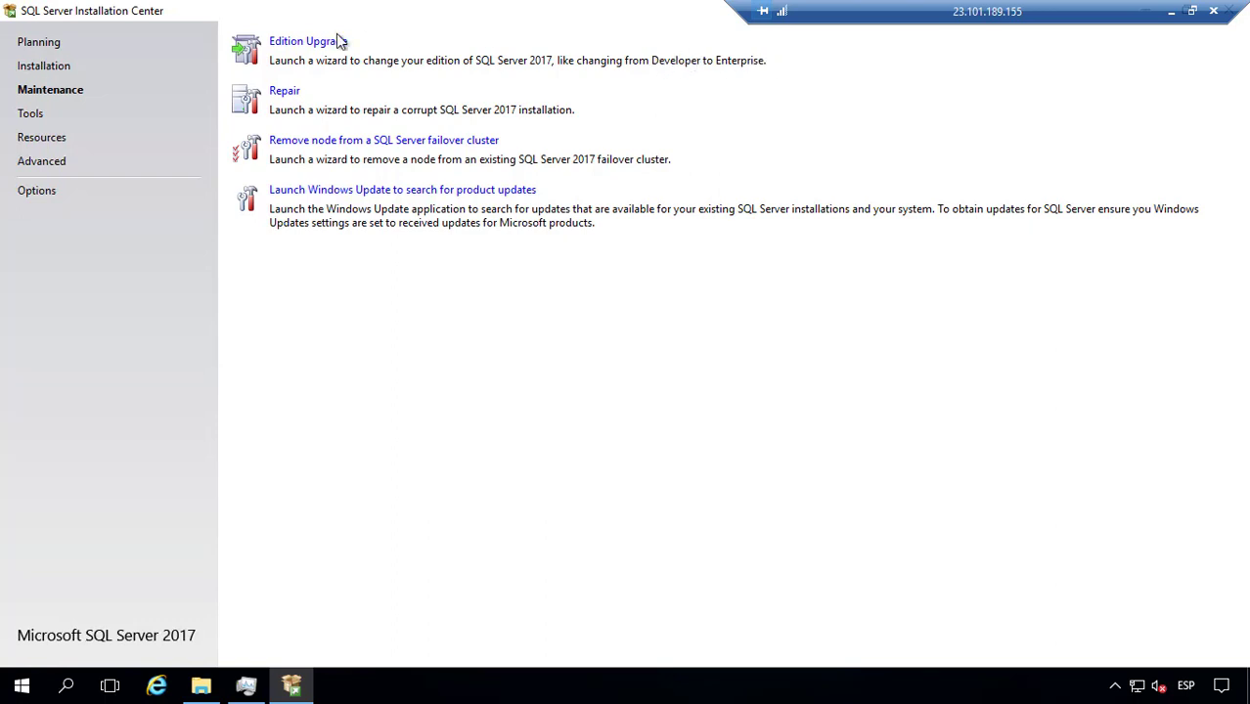
left_click(45, 117)
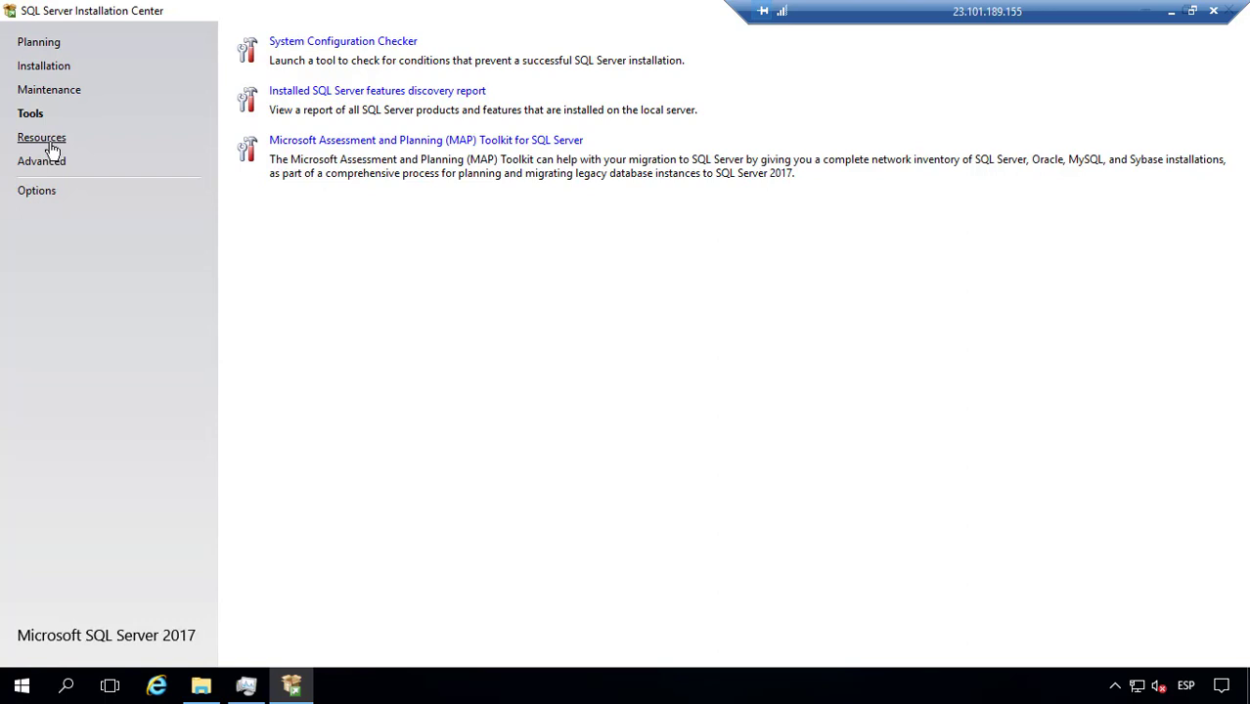
left_click(51, 146)
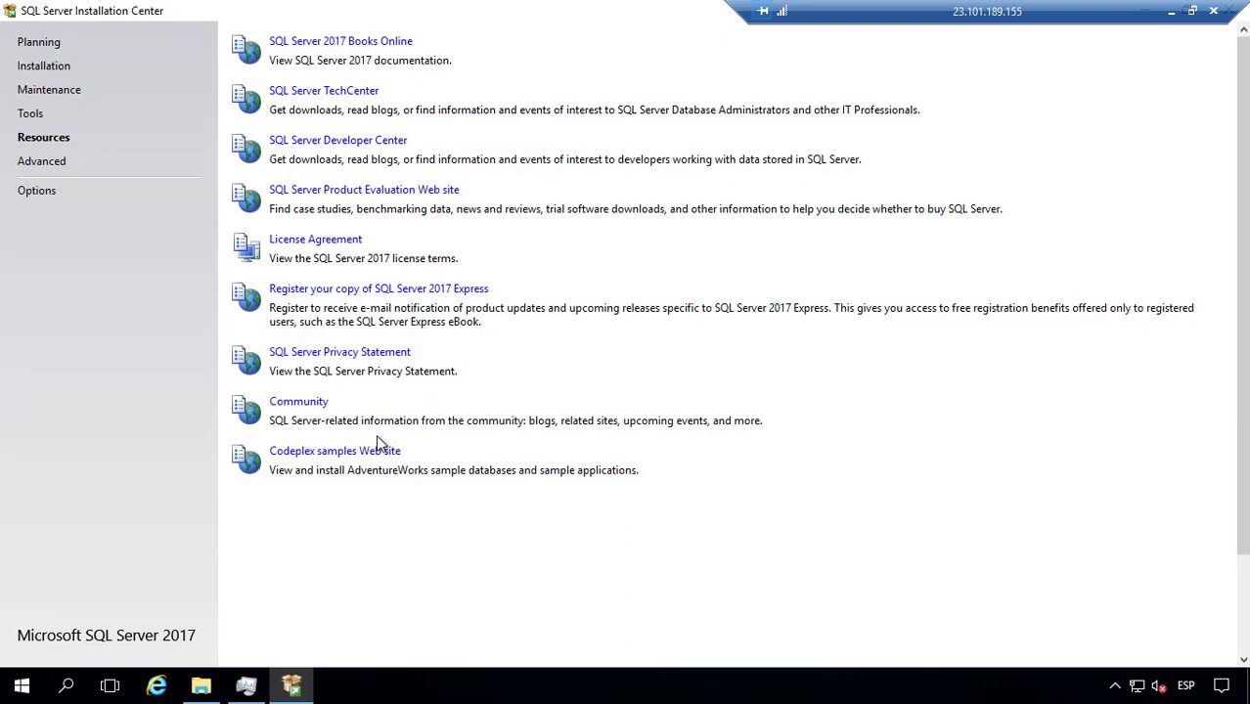
Step: Check the Advanced Options page (x64 processor, I:\ media root), then return to Installation
left_click(56, 170)
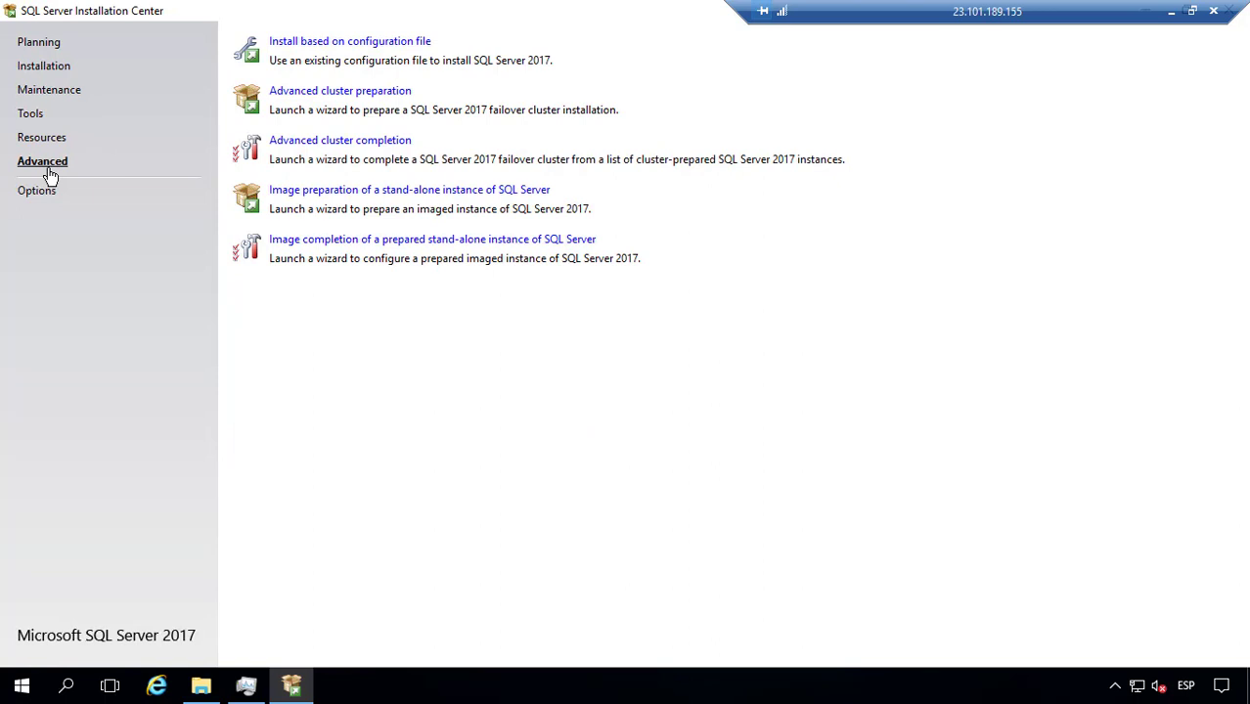
left_click(43, 193)
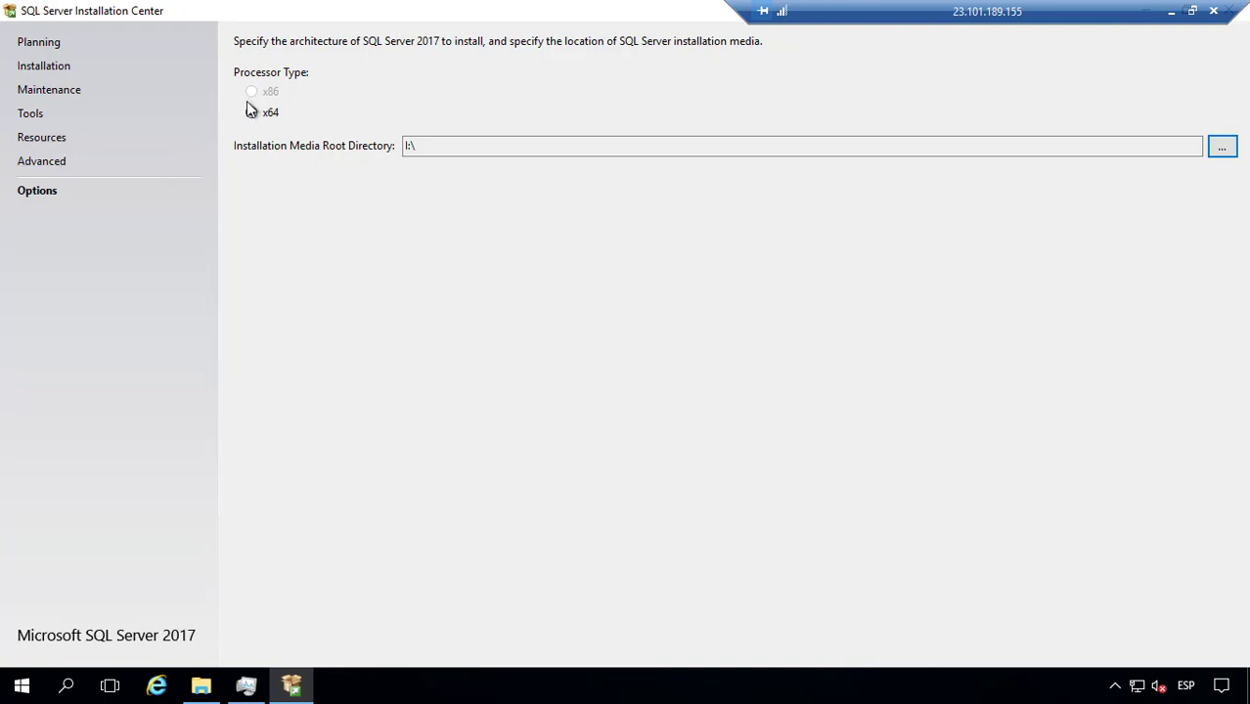
left_click(37, 70)
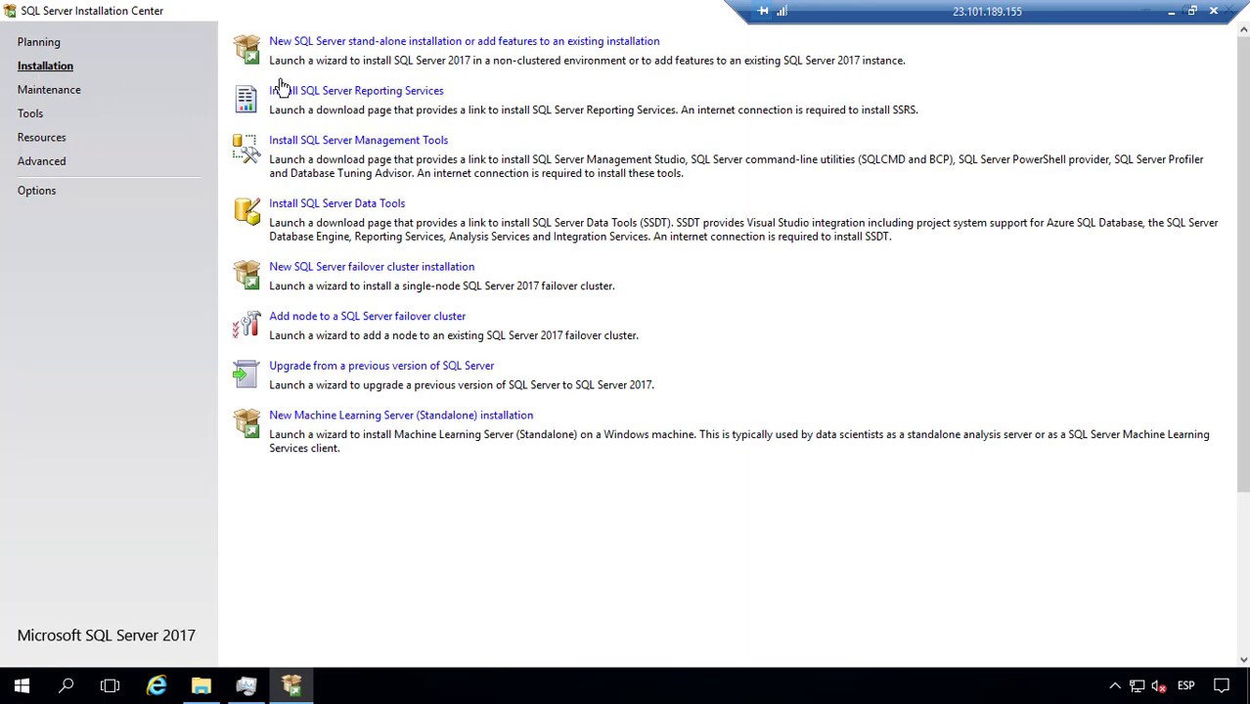
Step: Launch 'New SQL Server stand-alone installation' and proceed through the wizard to Install Rules
left_click(383, 43)
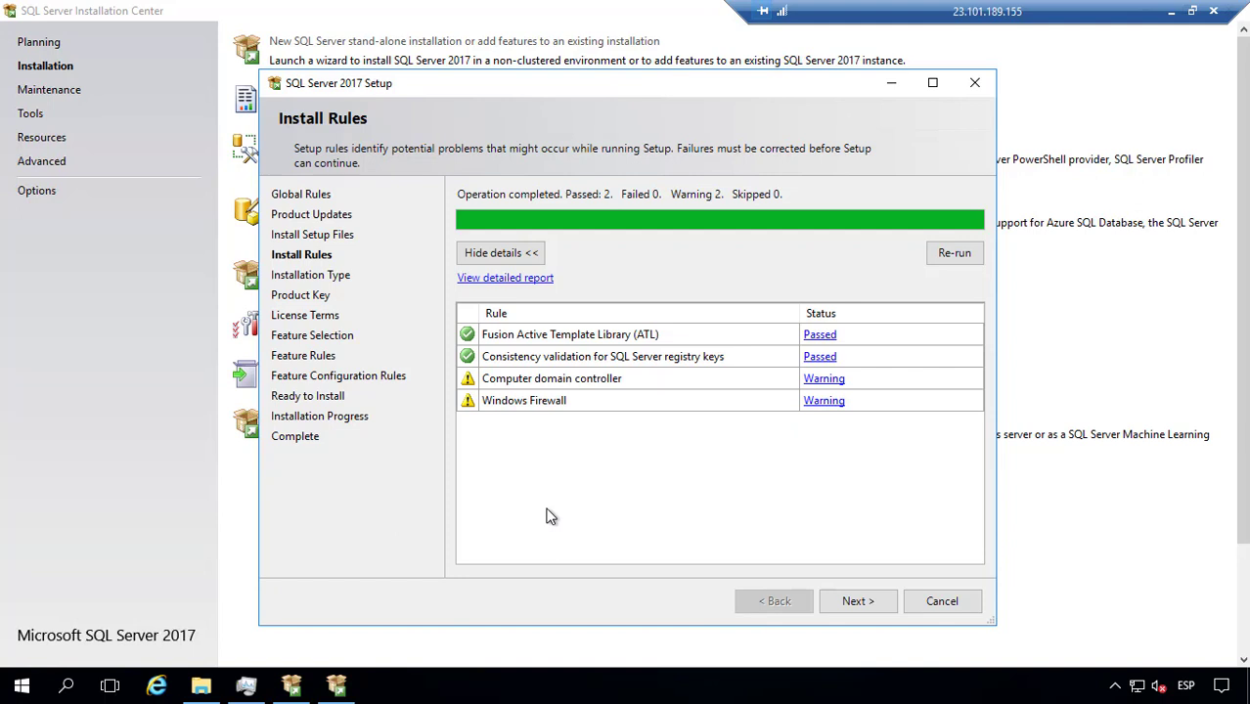
Step: Read the domain controller and Windows Firewall warnings, then continue to Installation Type
left_click(820, 380)
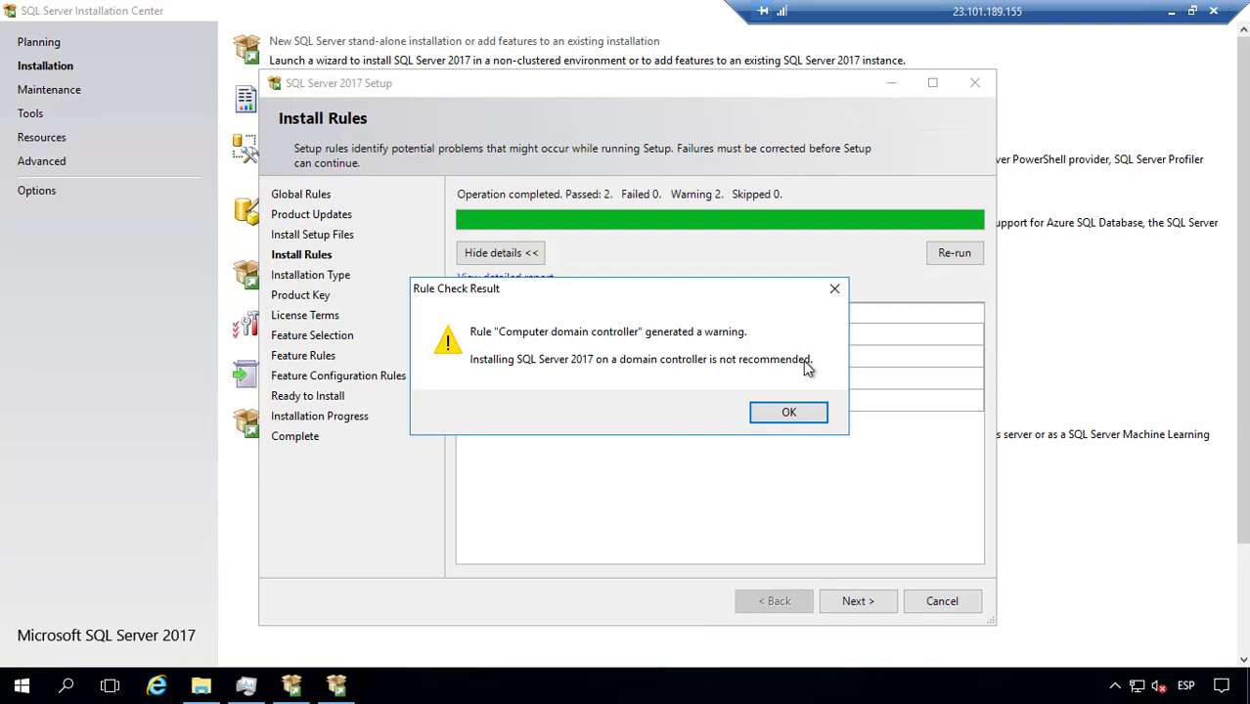
left_click(792, 413)
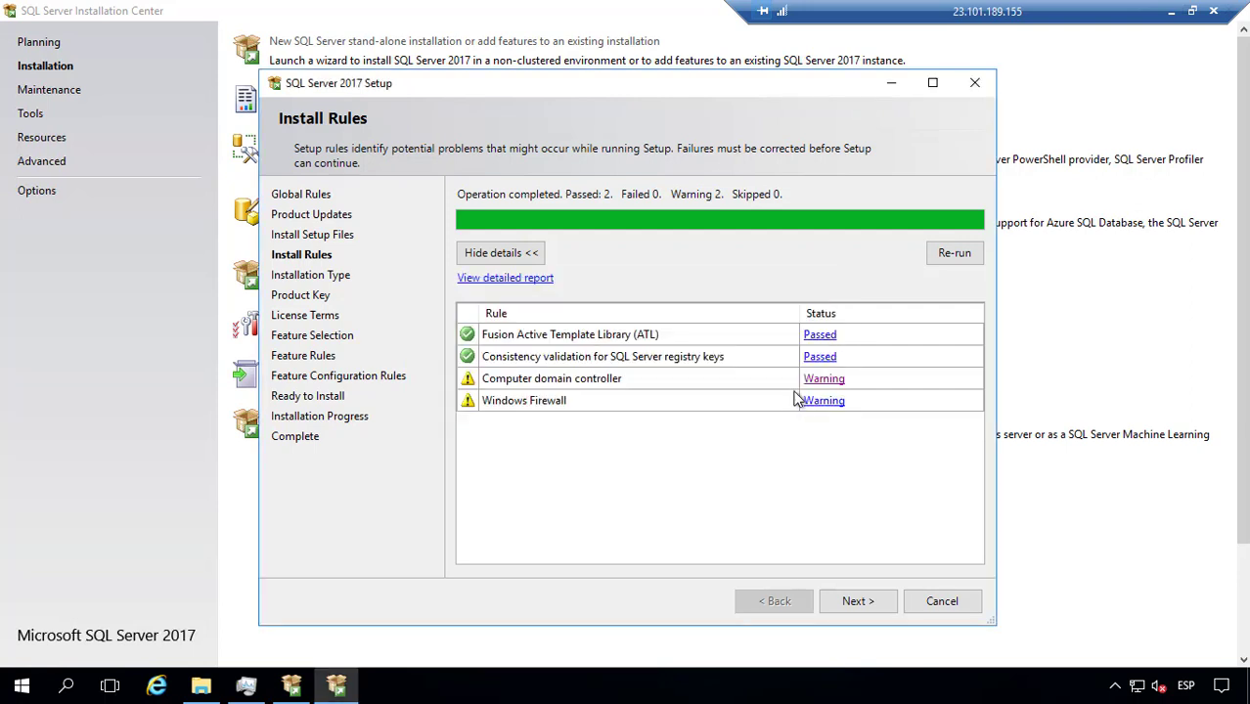
left_click(843, 403)
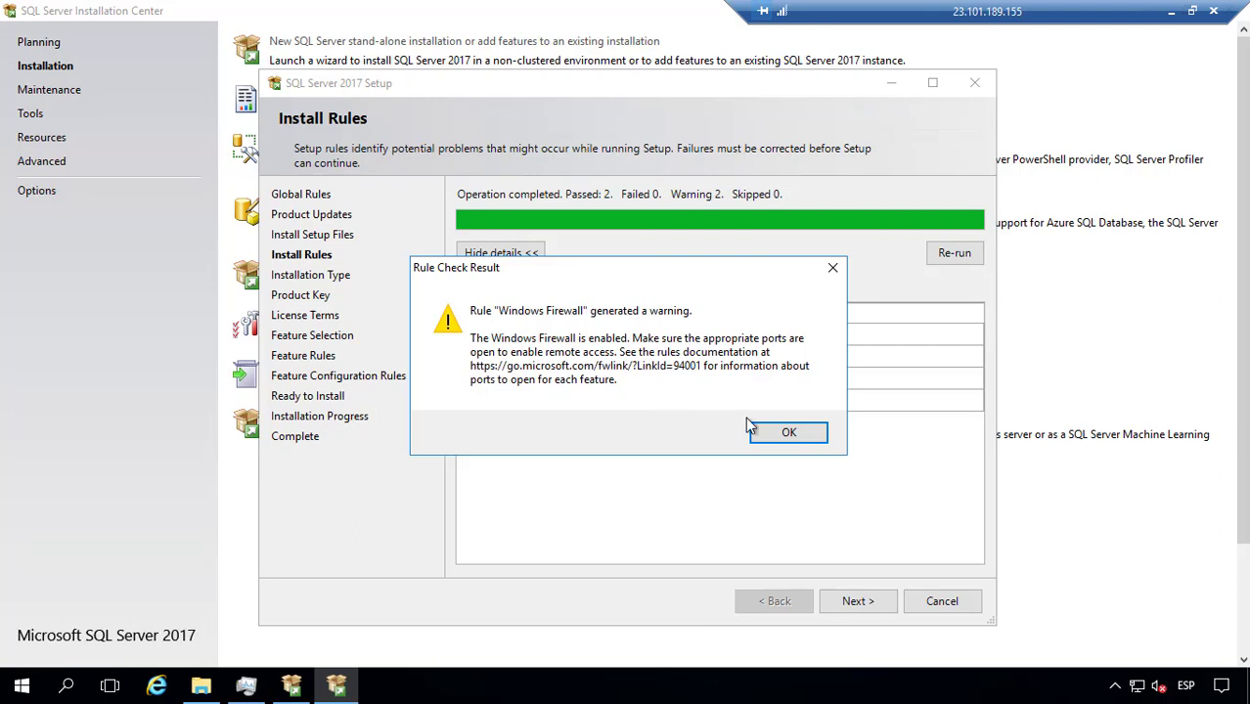
left_click(788, 433)
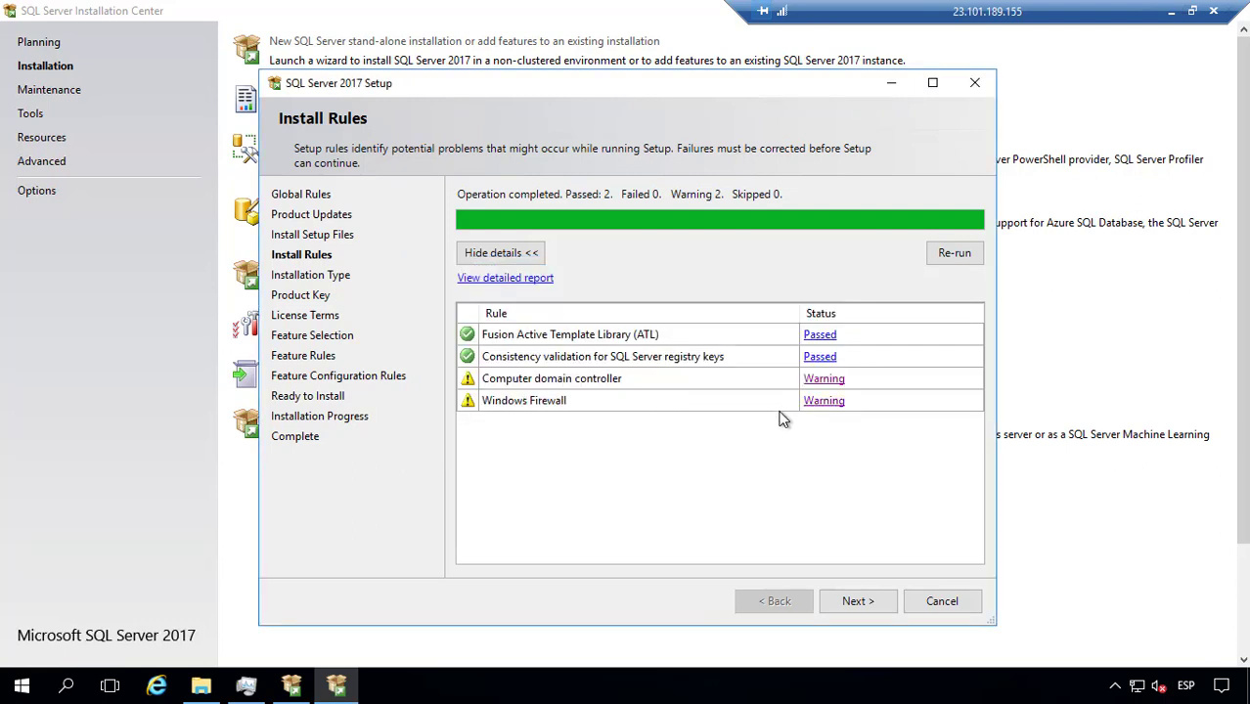
left_click(854, 604)
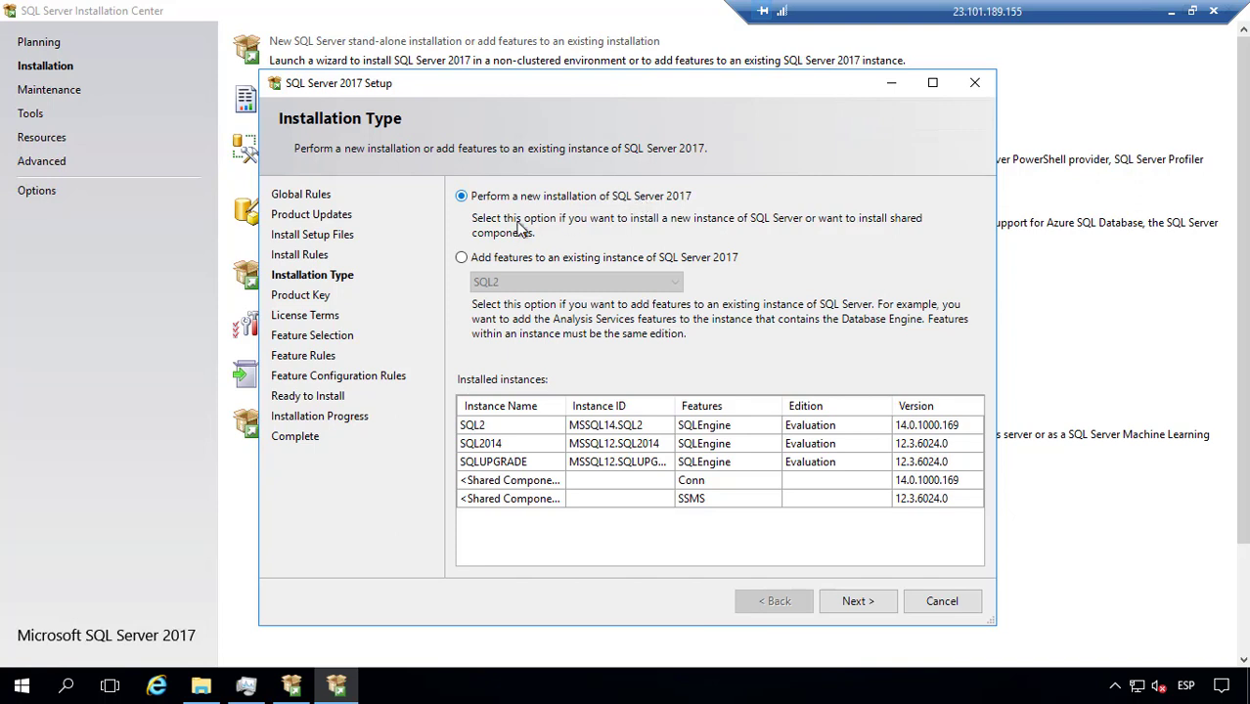
Step: Try adding features to instance SQL2, then choose a new SQL Server 2017 installation and continue
left_click(594, 258)
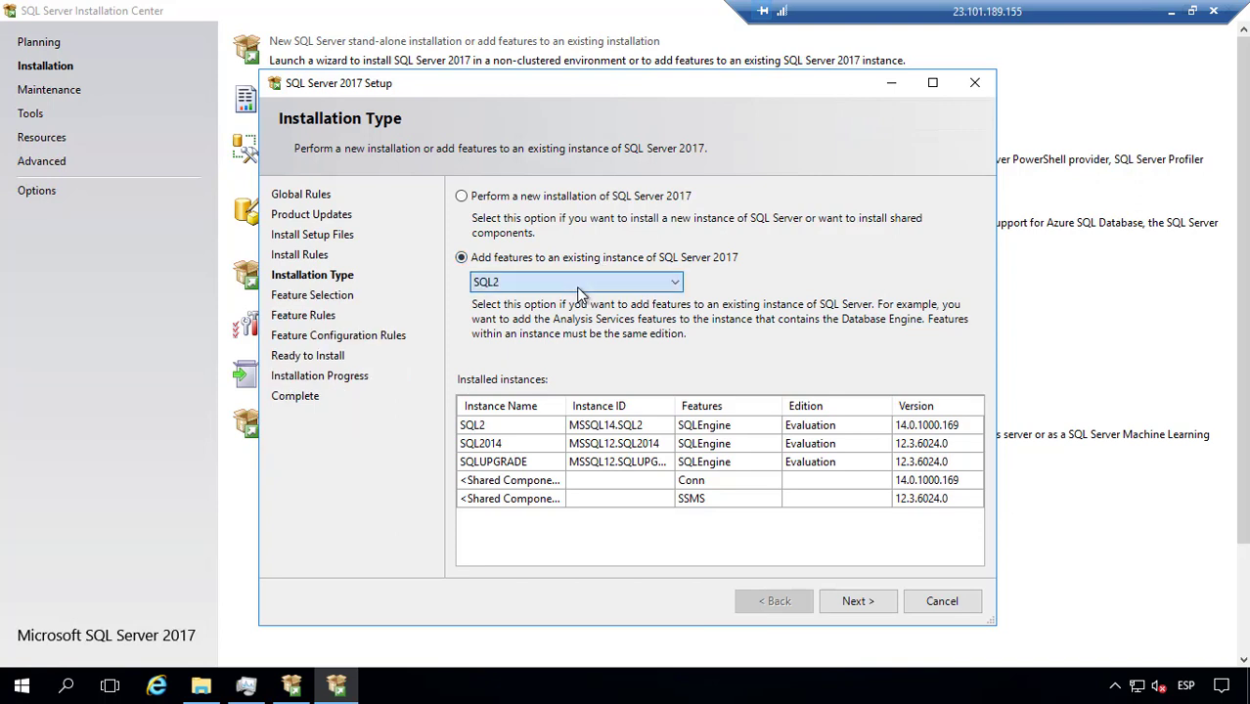
left_click(576, 286)
left_click(578, 289)
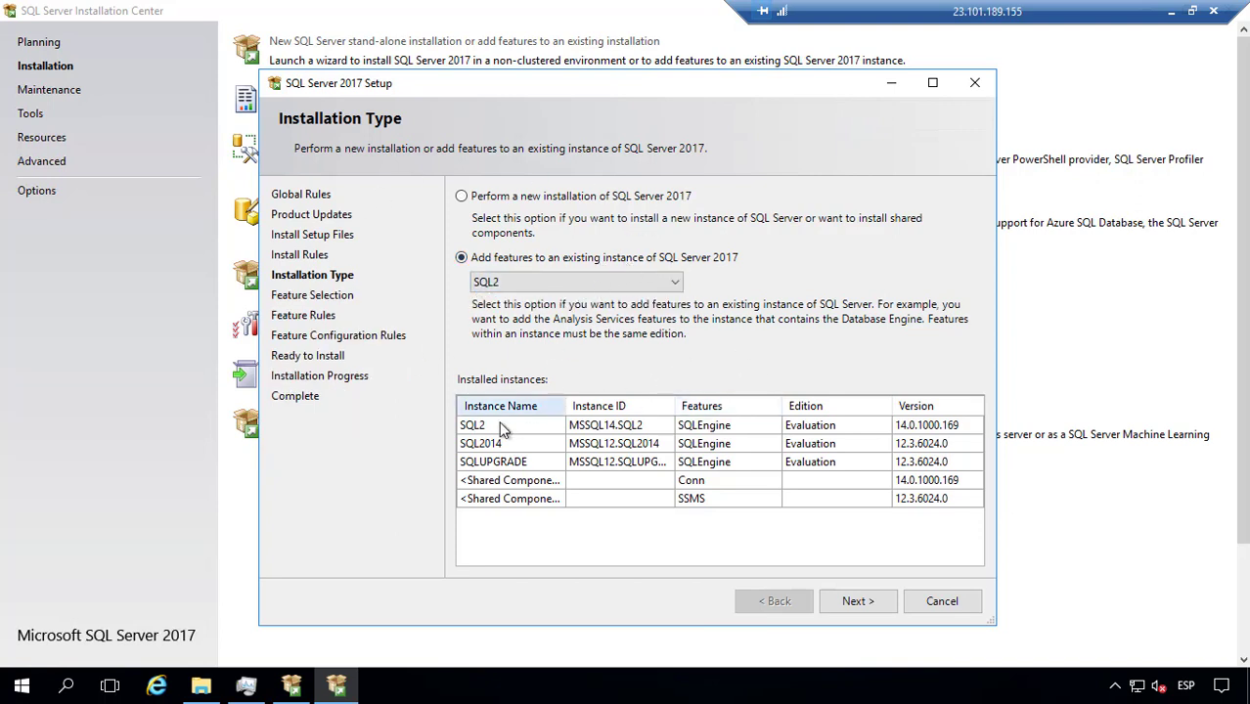
left_click(553, 285)
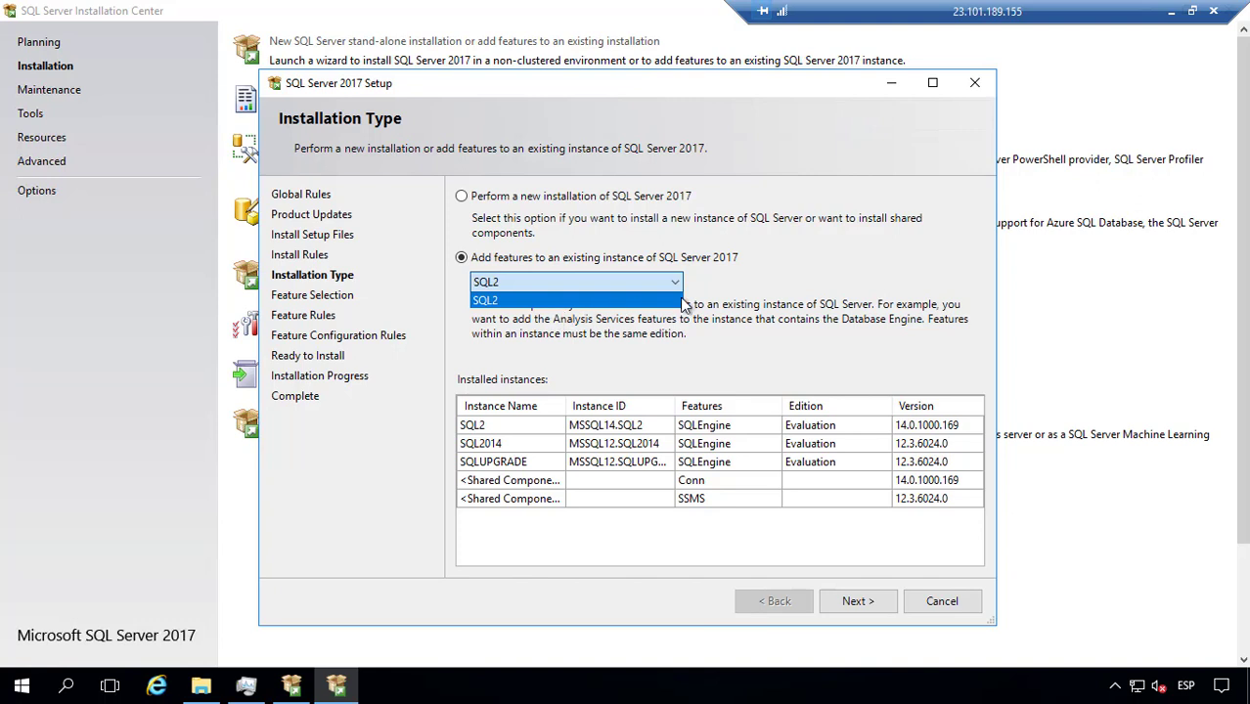
left_click(756, 276)
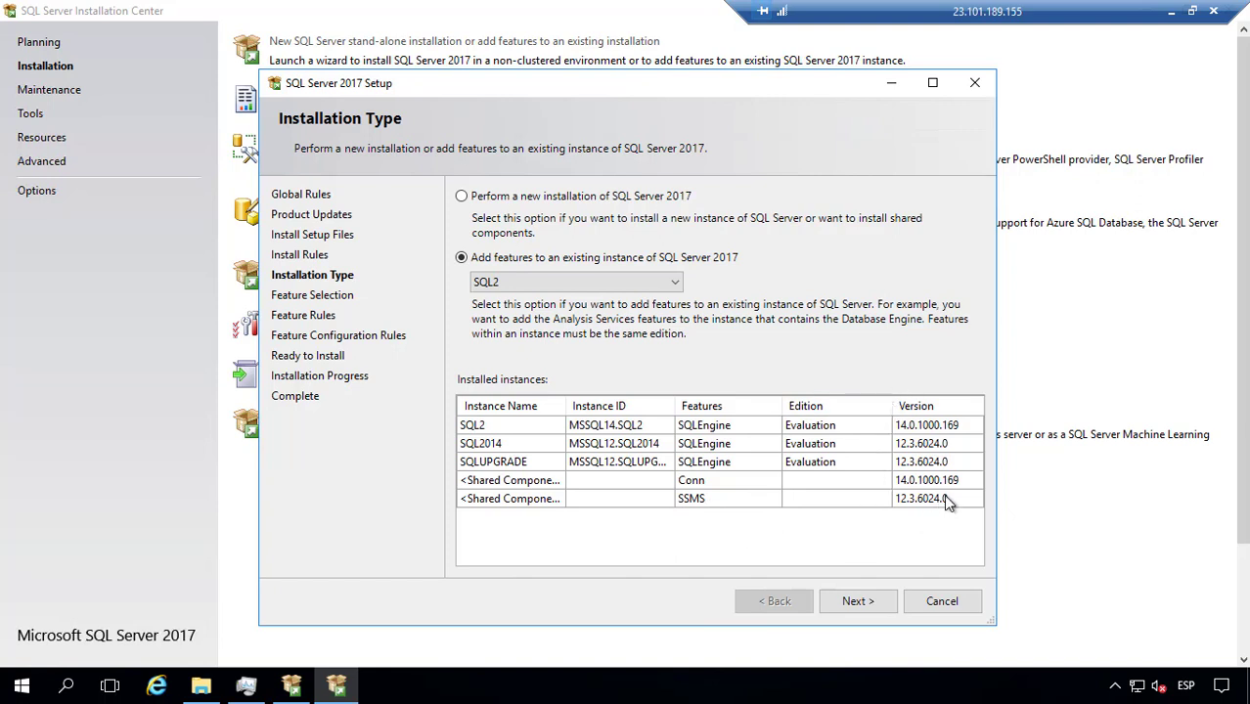
left_click(601, 284)
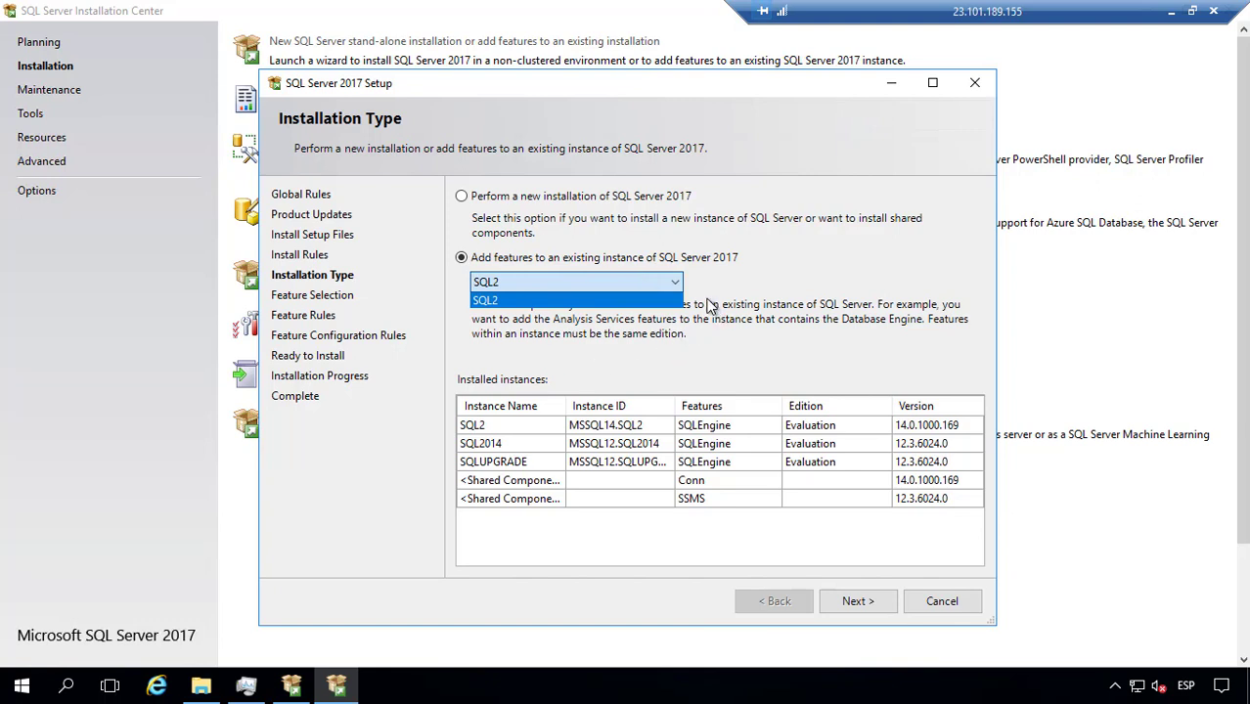
left_click(529, 301)
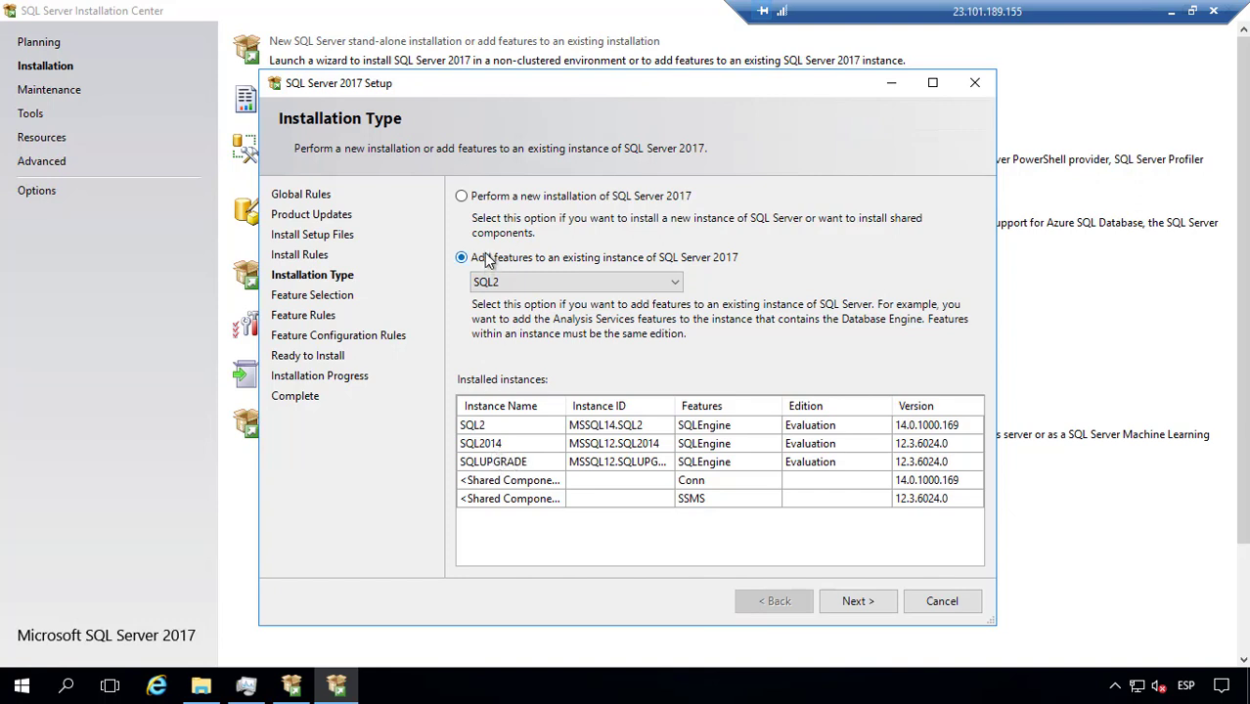
left_click(528, 200)
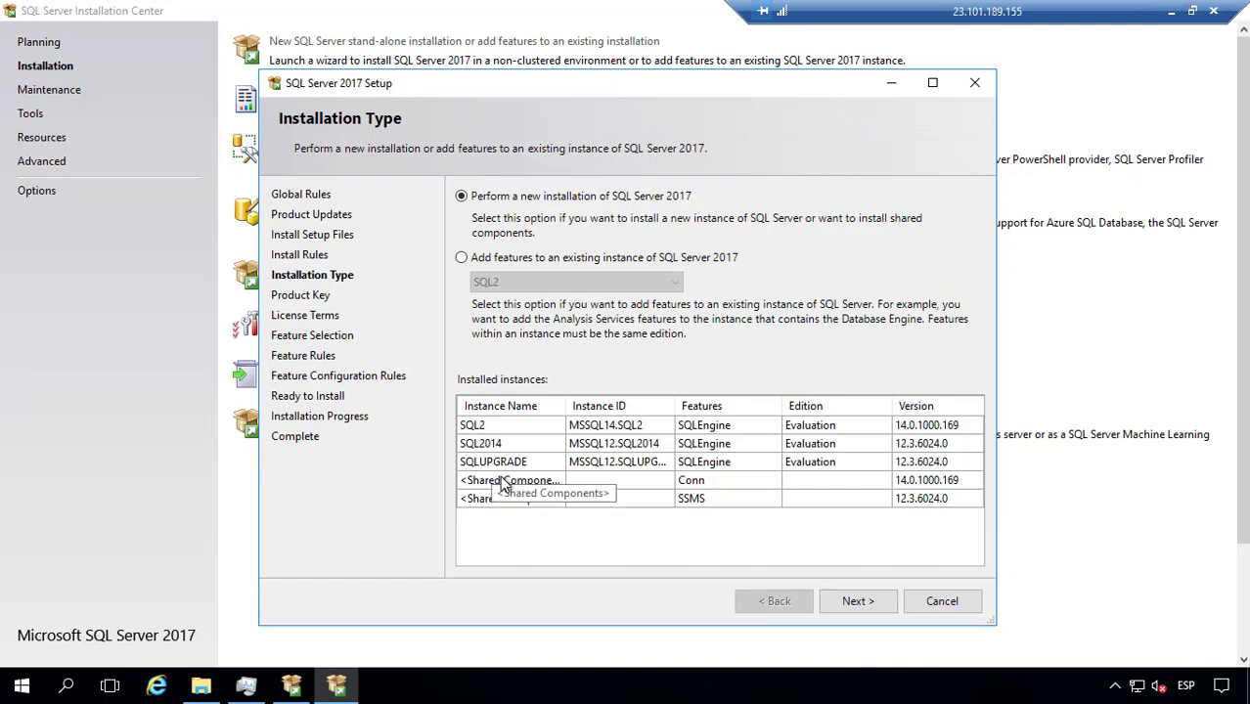
left_click(857, 602)
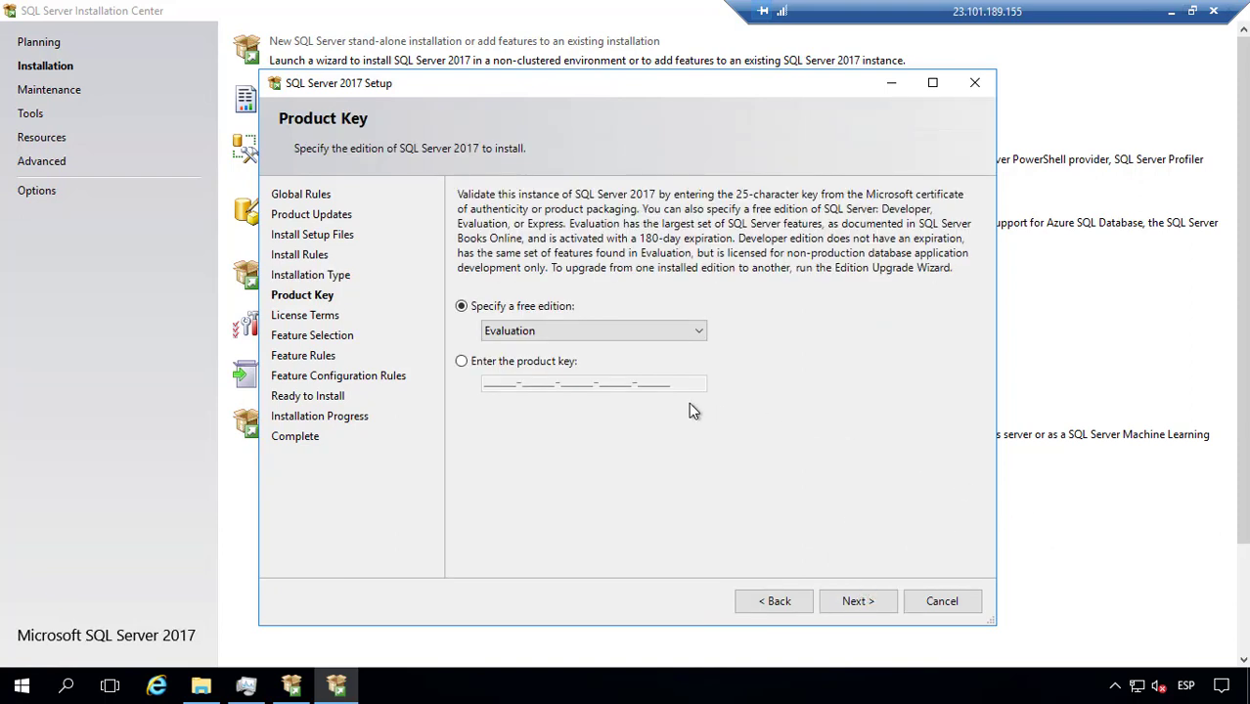
Step: Compare the Developer and Express free editions, then switch back to Evaluation
left_click(495, 359)
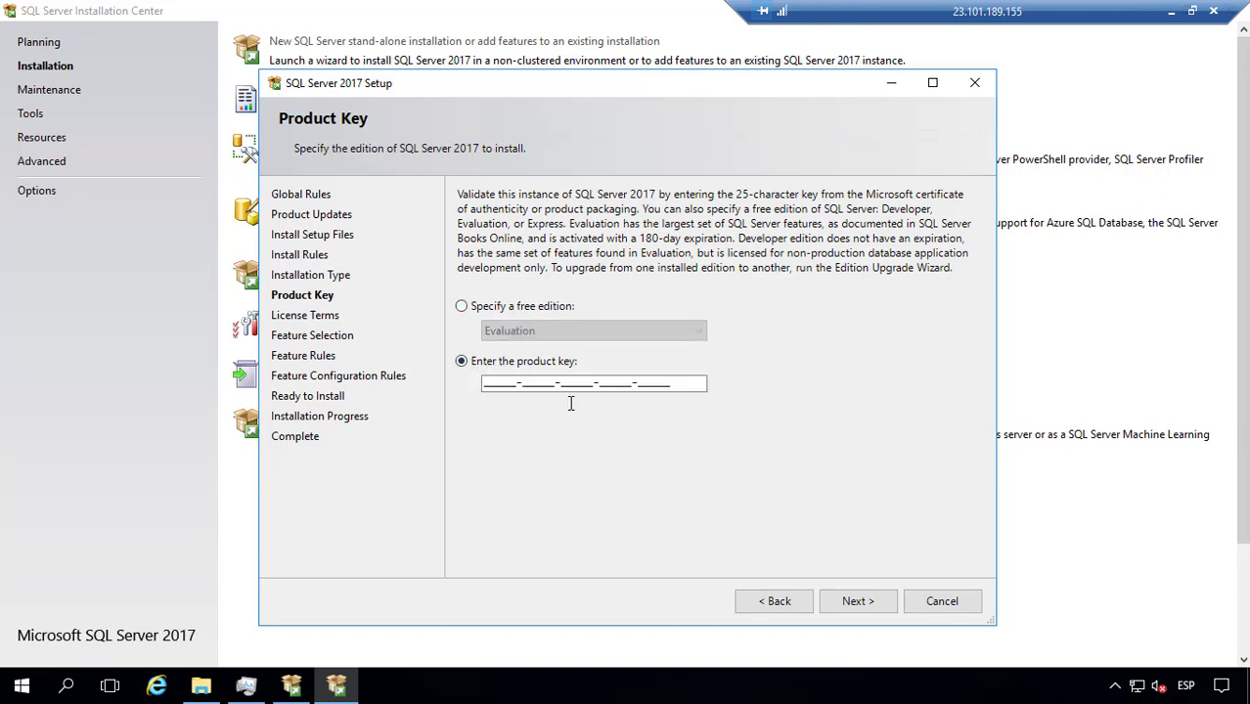
left_click(535, 382)
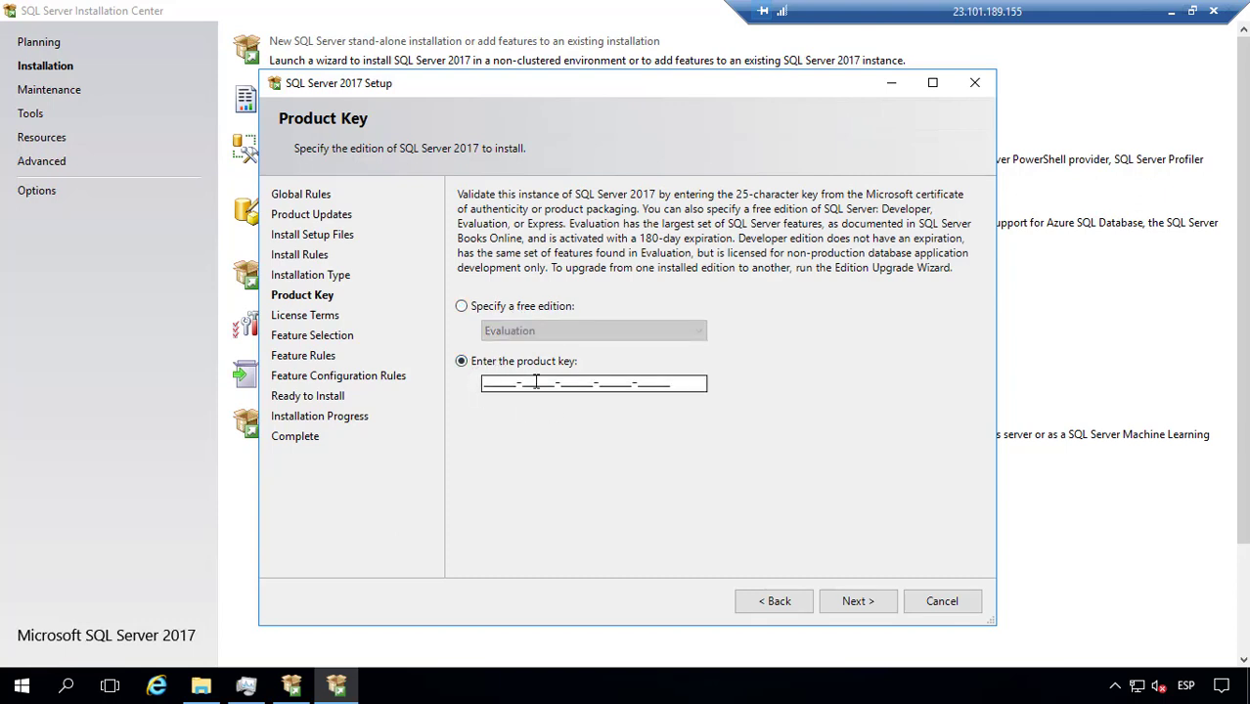
left_click(514, 309)
left_click(527, 332)
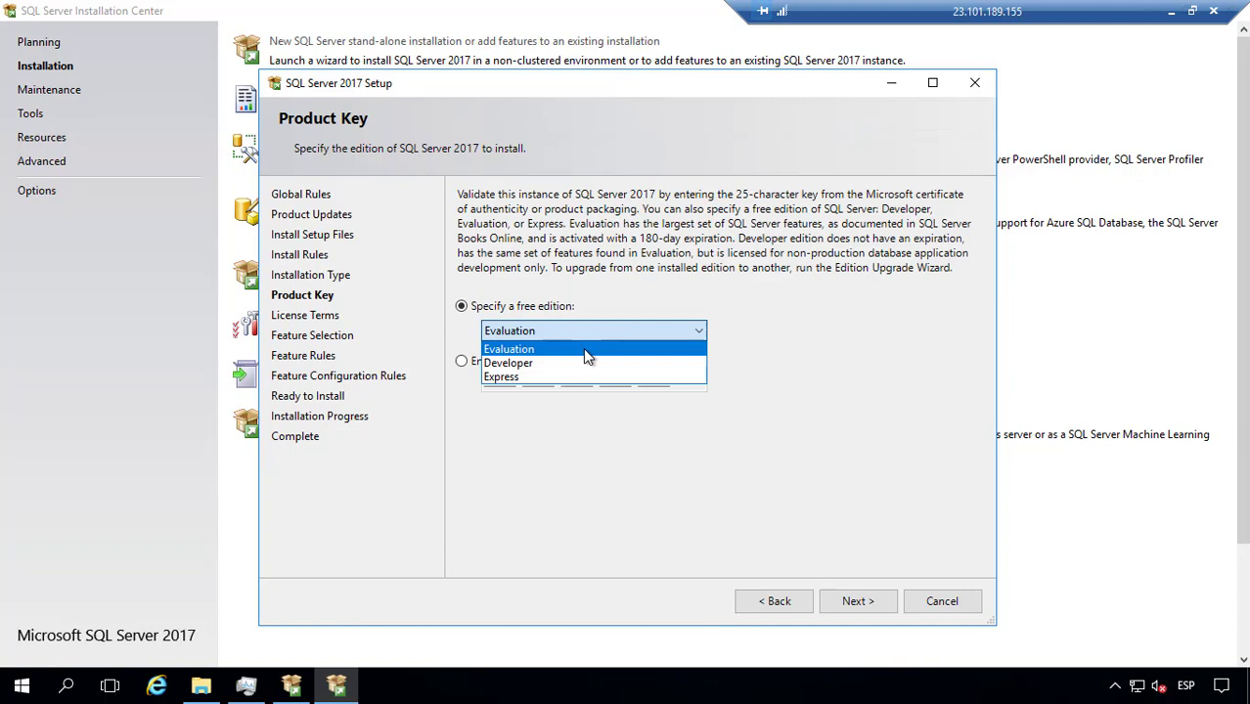
left_click(582, 347)
left_click(585, 329)
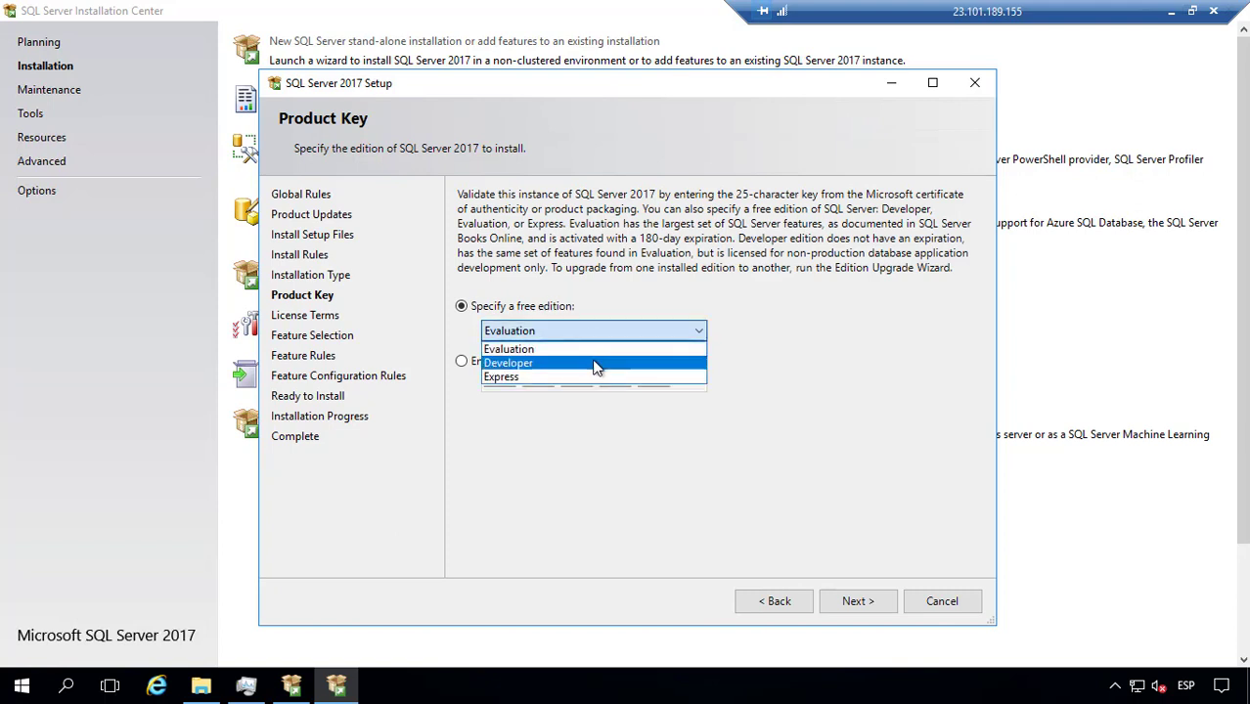
left_click(595, 364)
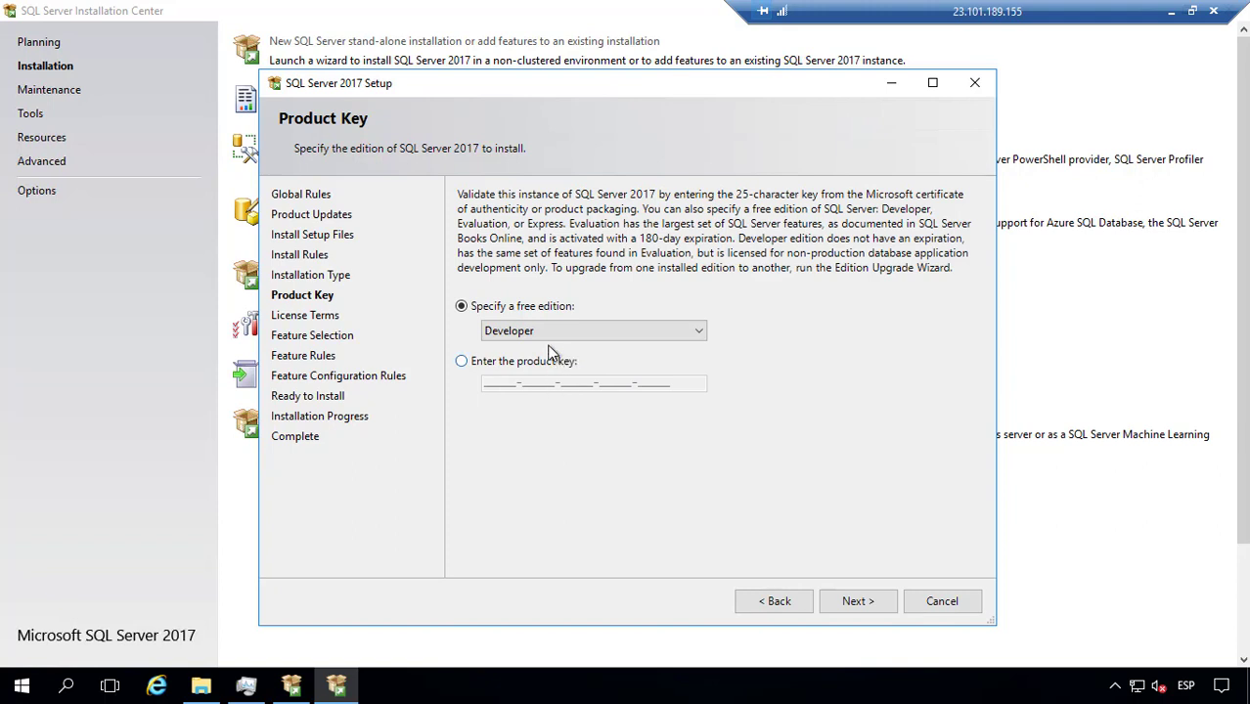
left_click(549, 337)
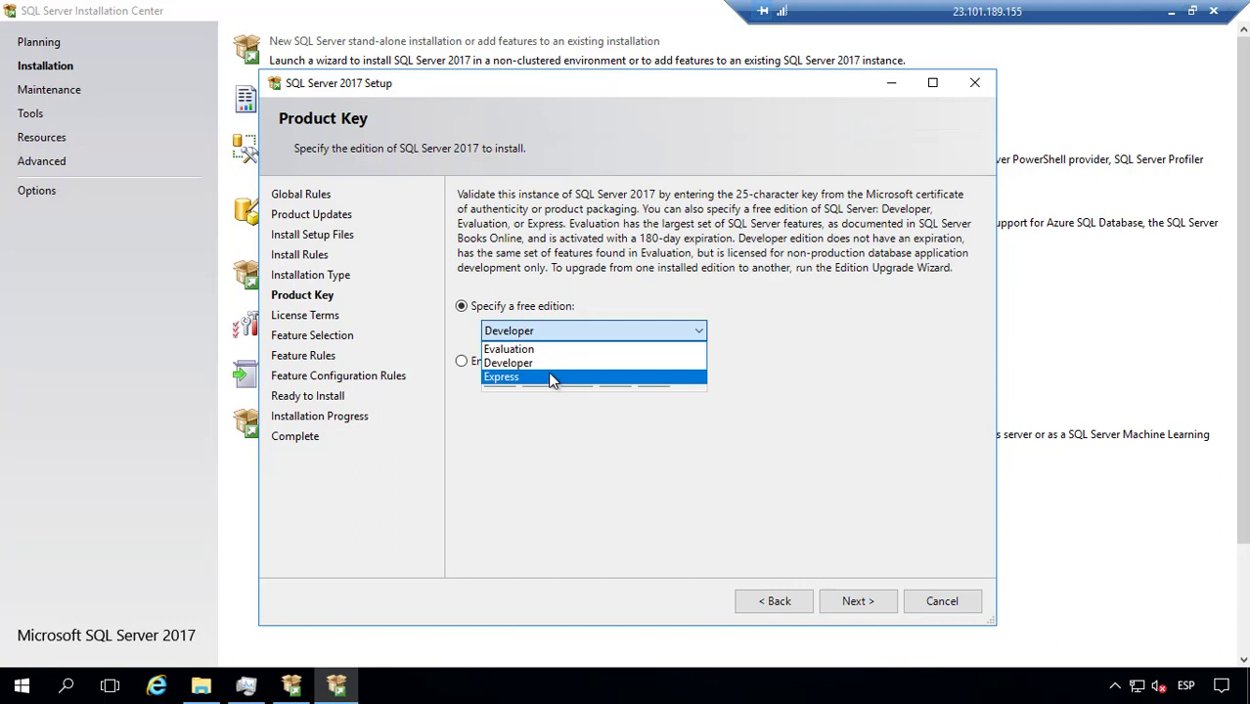
left_click(551, 376)
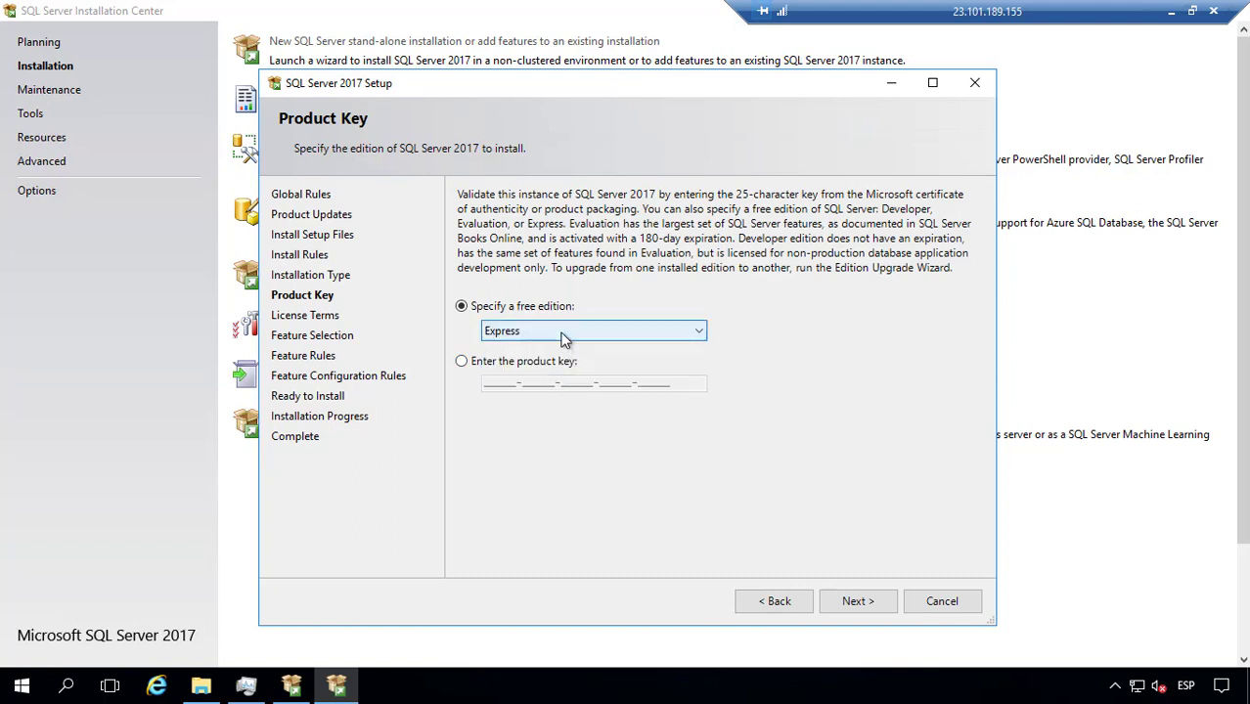
left_click(564, 339)
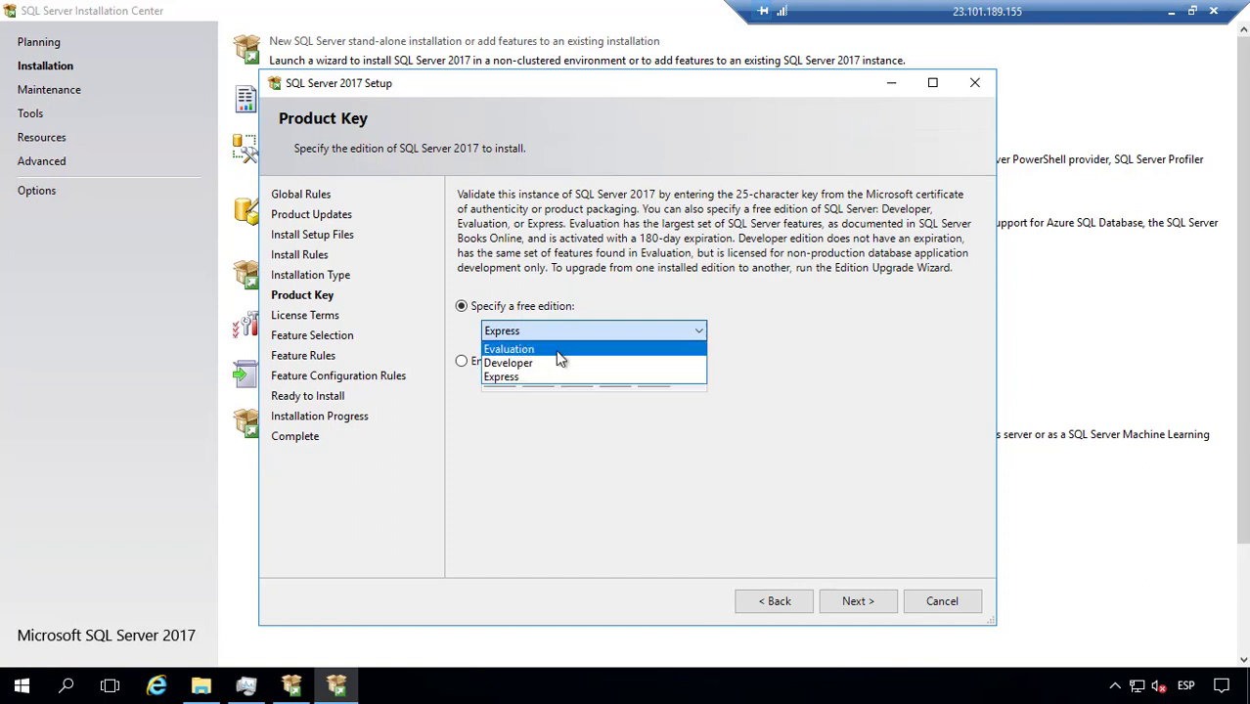
left_click(555, 349)
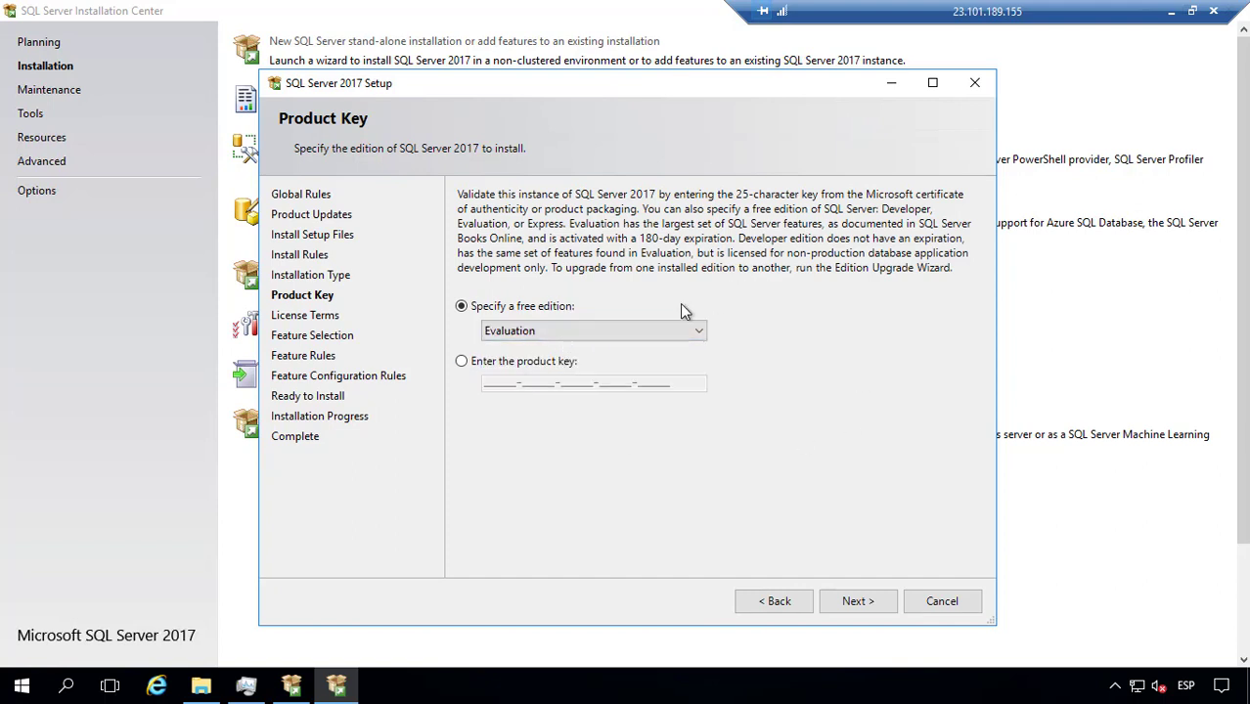
Step: Look at the product key field, then keep the free Evaluation edition and continue
left_click(503, 362)
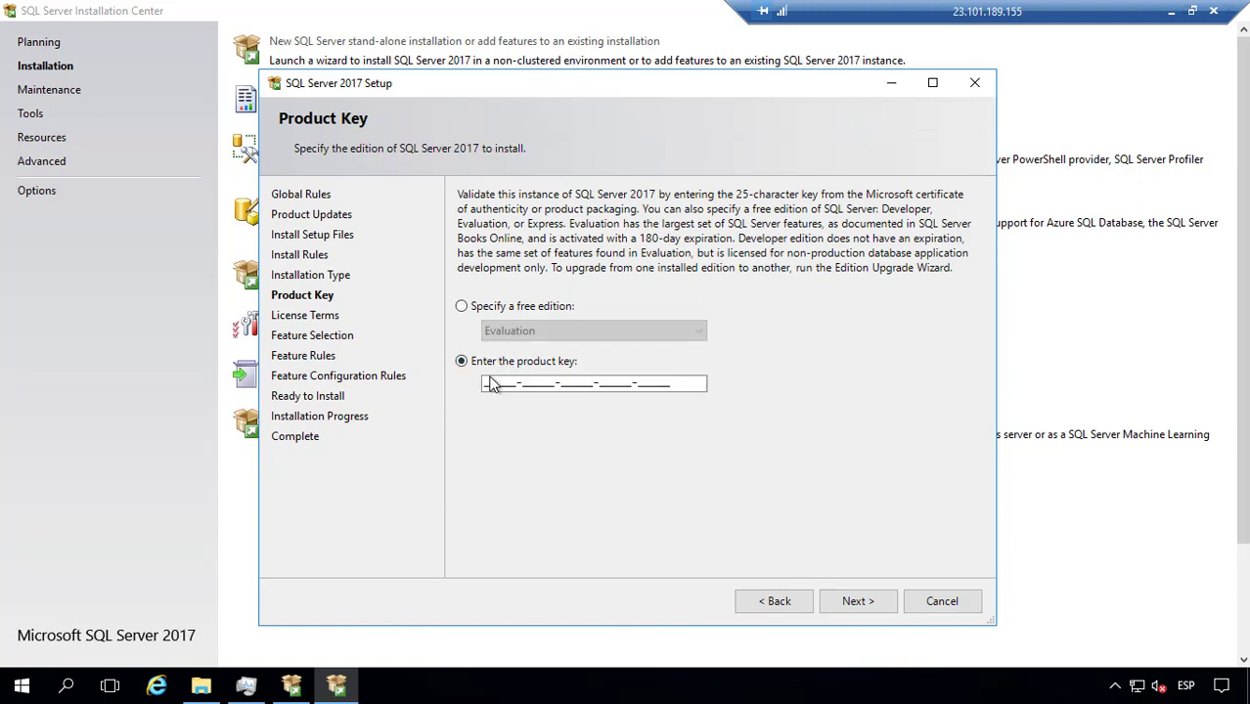
left_click_drag(486, 383, 708, 401)
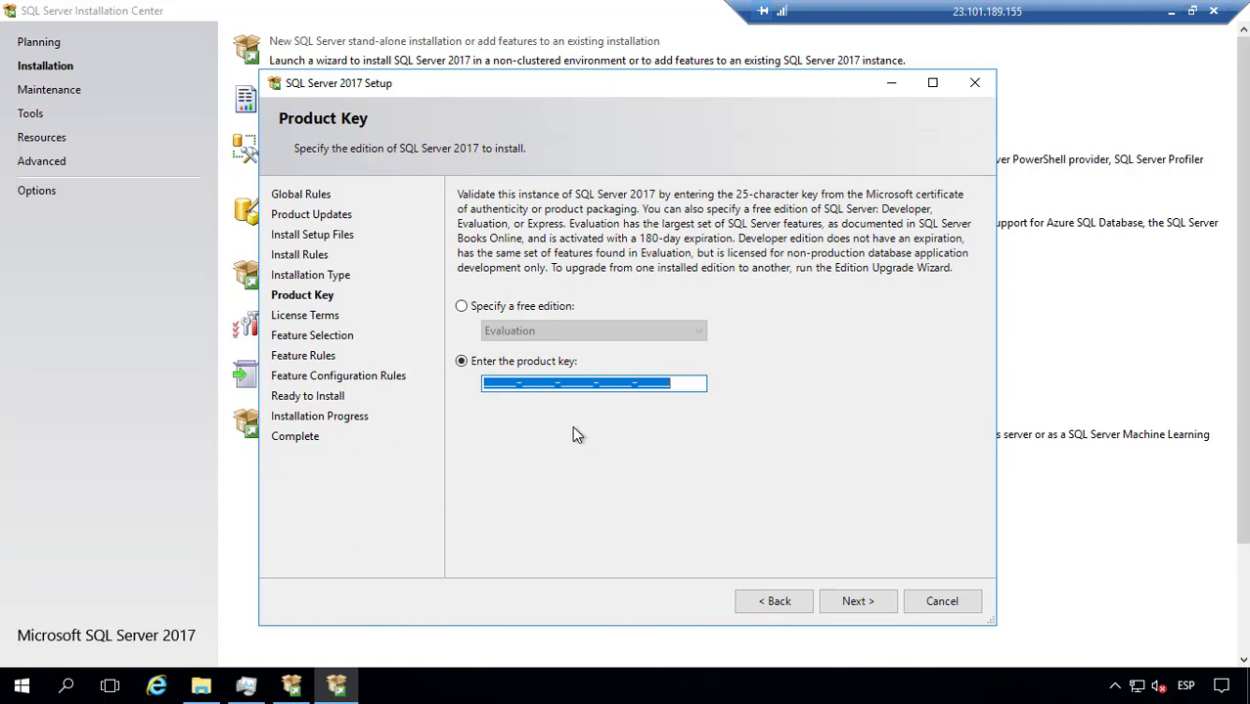
left_click(482, 309)
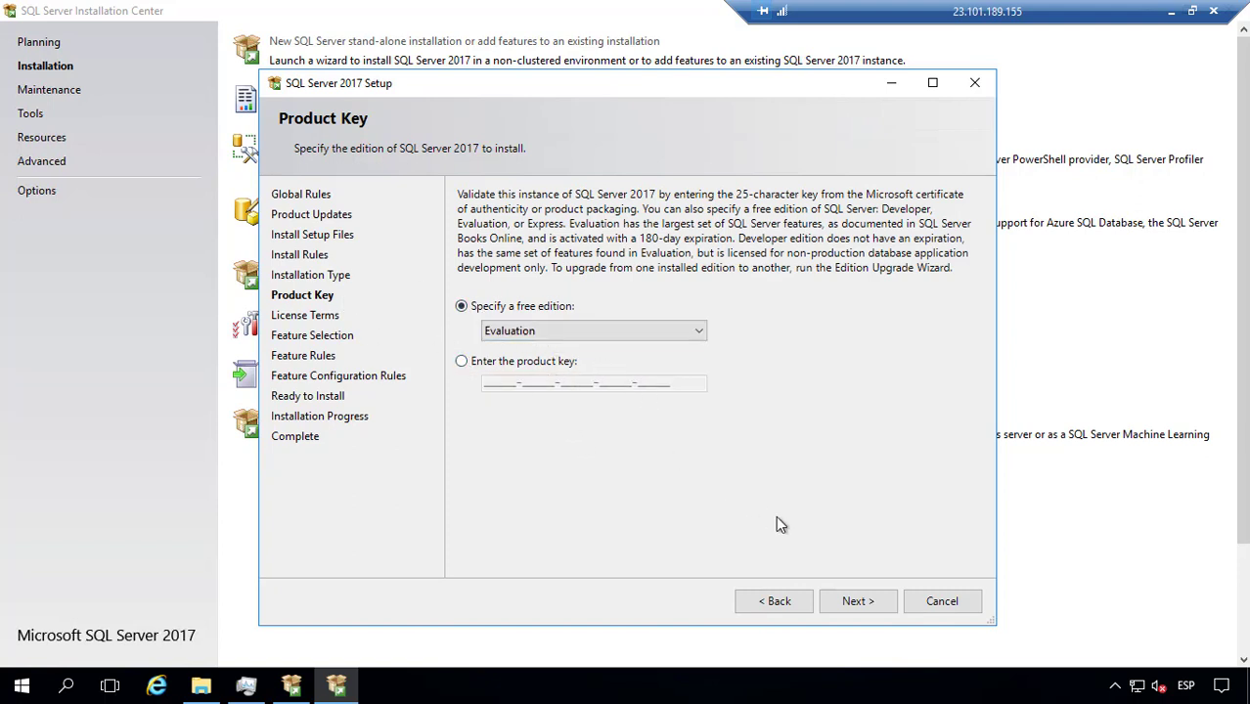
left_click(849, 600)
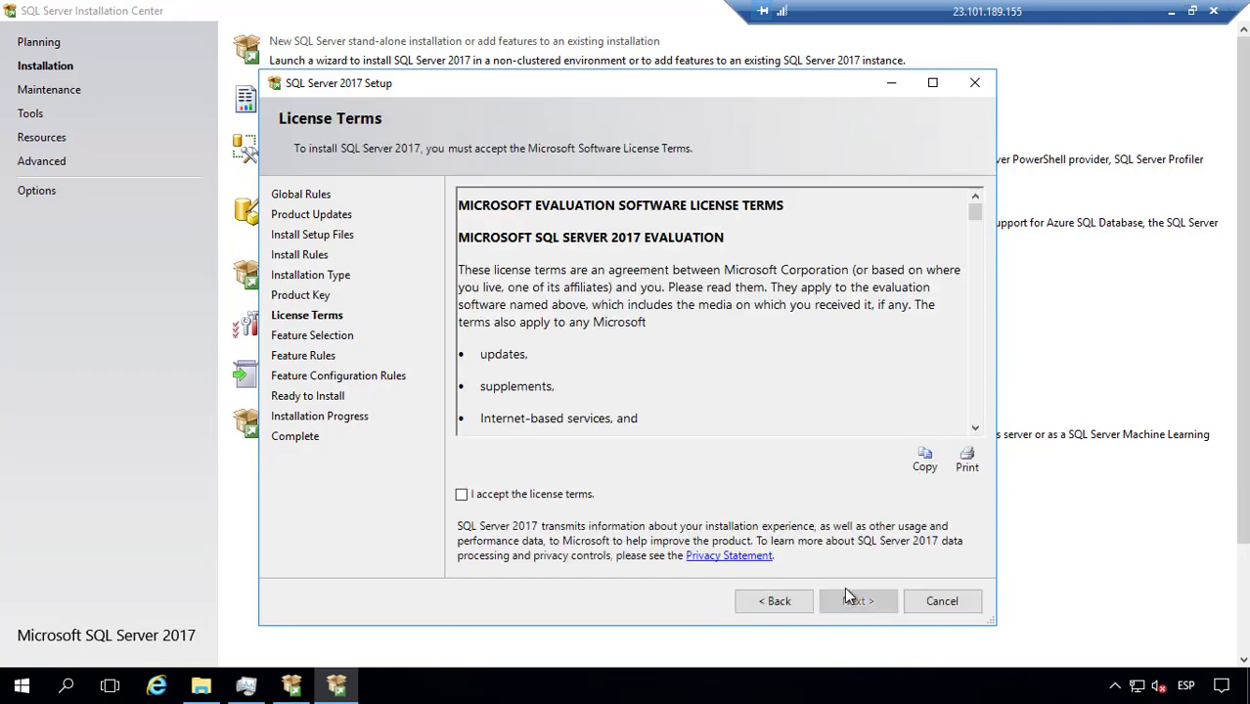
Step: Accept the license terms and continue to Feature Selection
left_click(521, 496)
left_click_drag(978, 210, 962, 486)
scroll(817, 363, "down", 5, "ctrl")
left_click(843, 598)
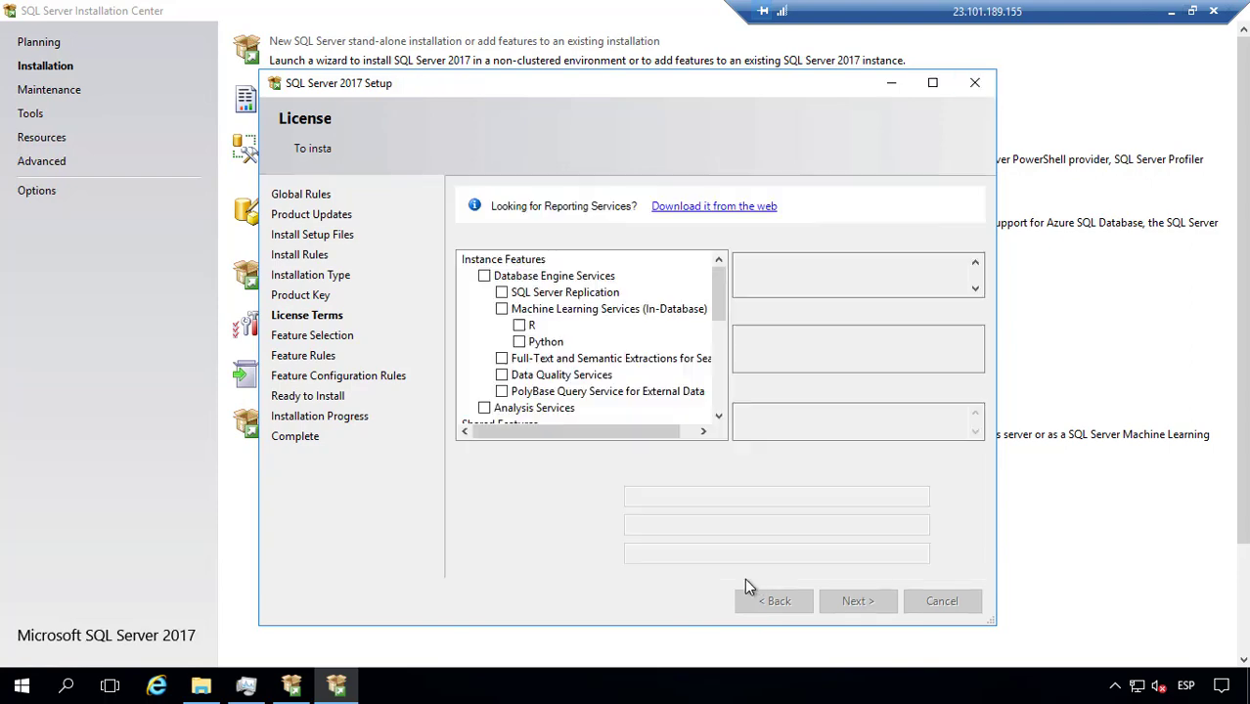
Step: Maximize the setup window, tick Database Engine Services, and scroll the features list
left_click(932, 82)
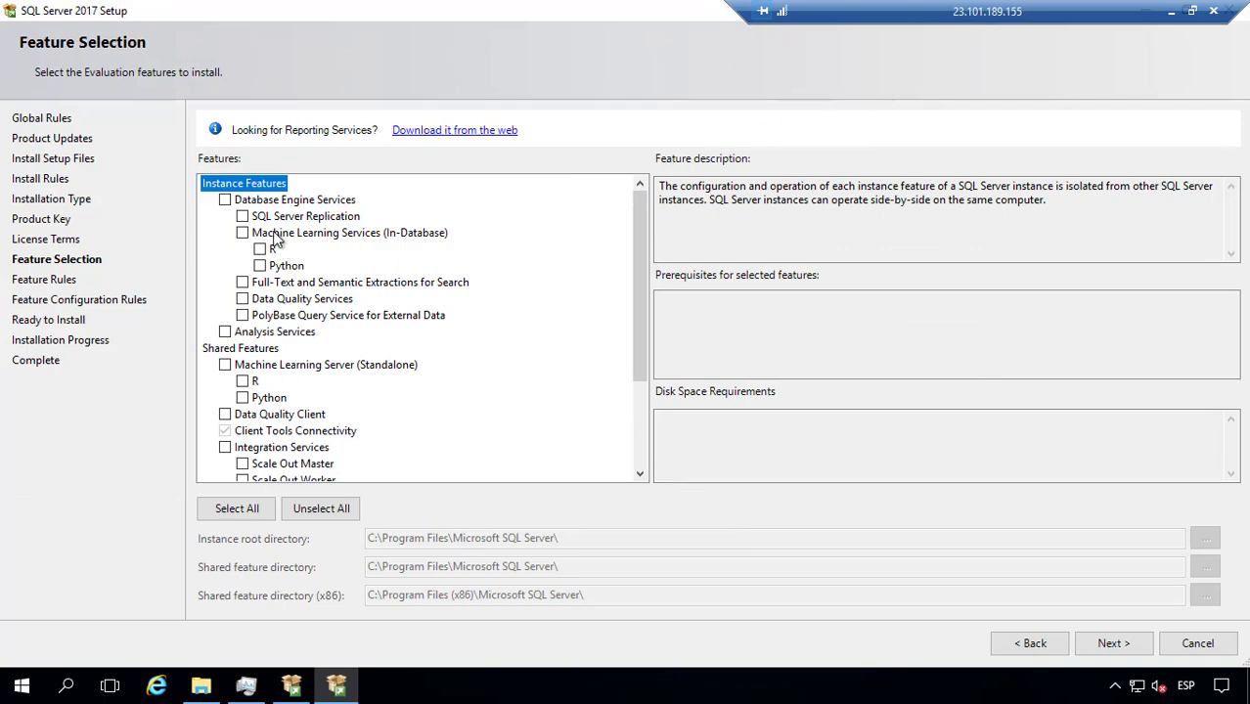
left_click(225, 199)
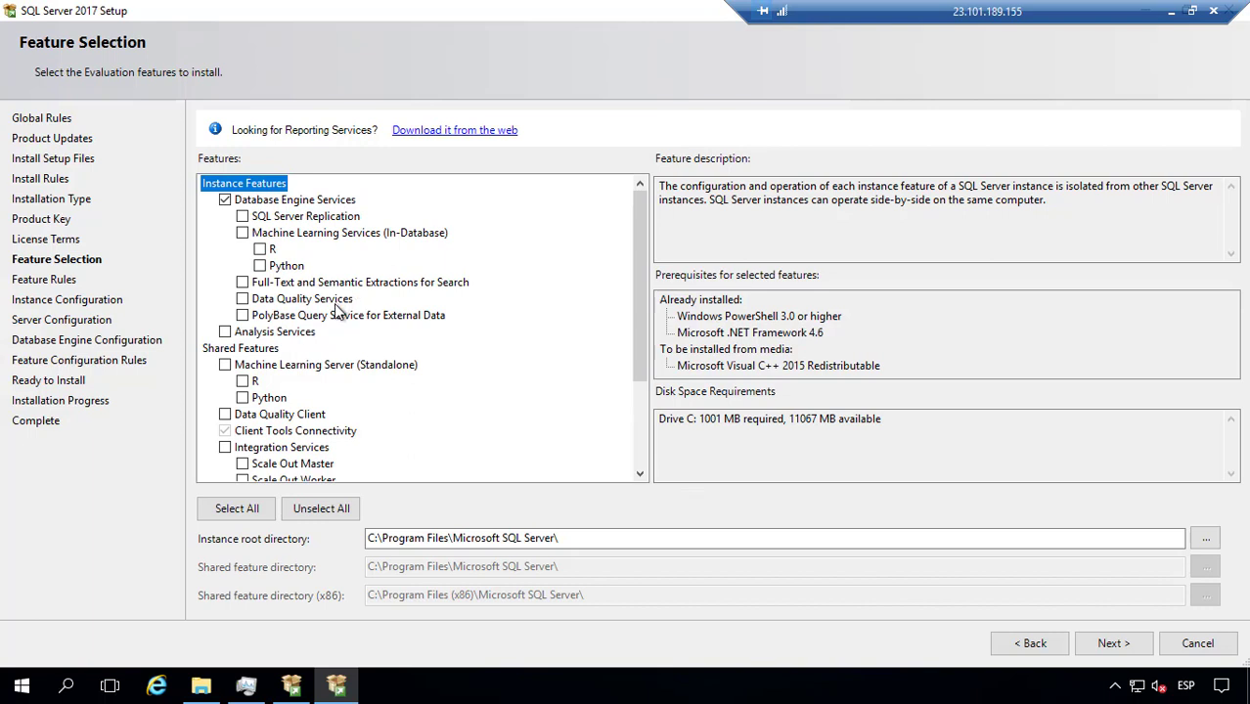
left_click_drag(642, 359, 642, 456)
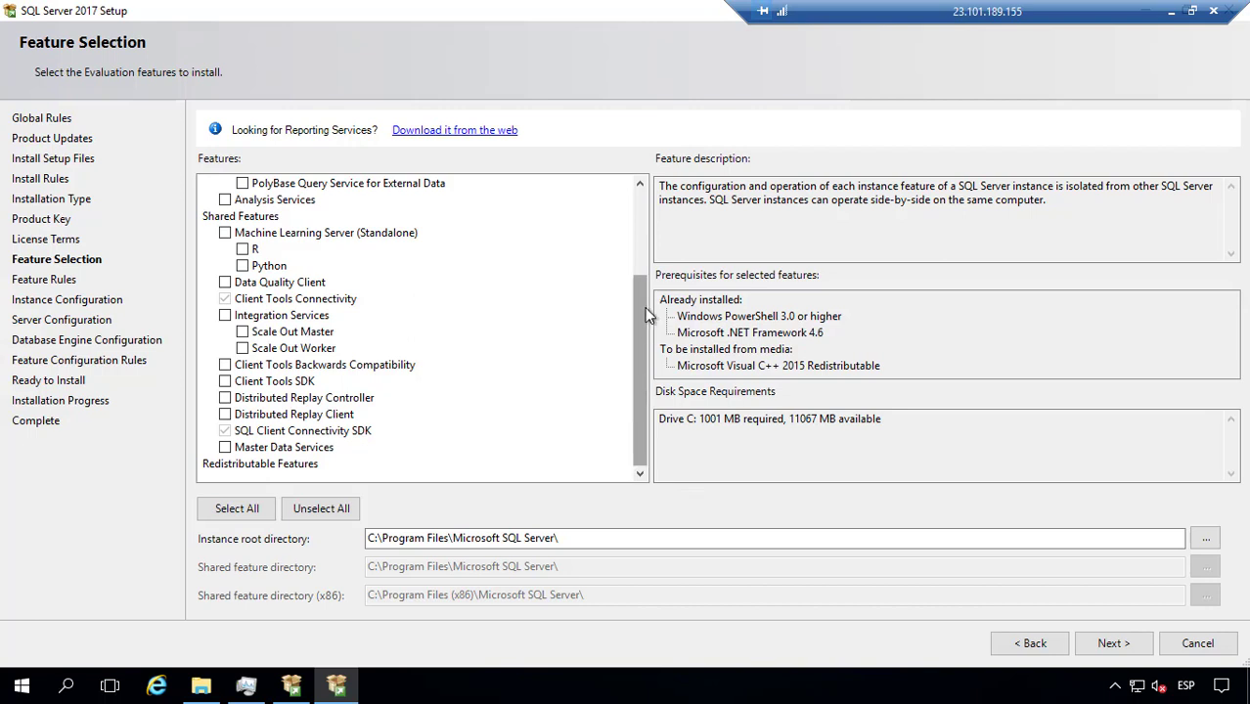
Step: Tick Analysis Services in the feature list and continue to Instance Configuration
left_click_drag(644, 307, 618, 215)
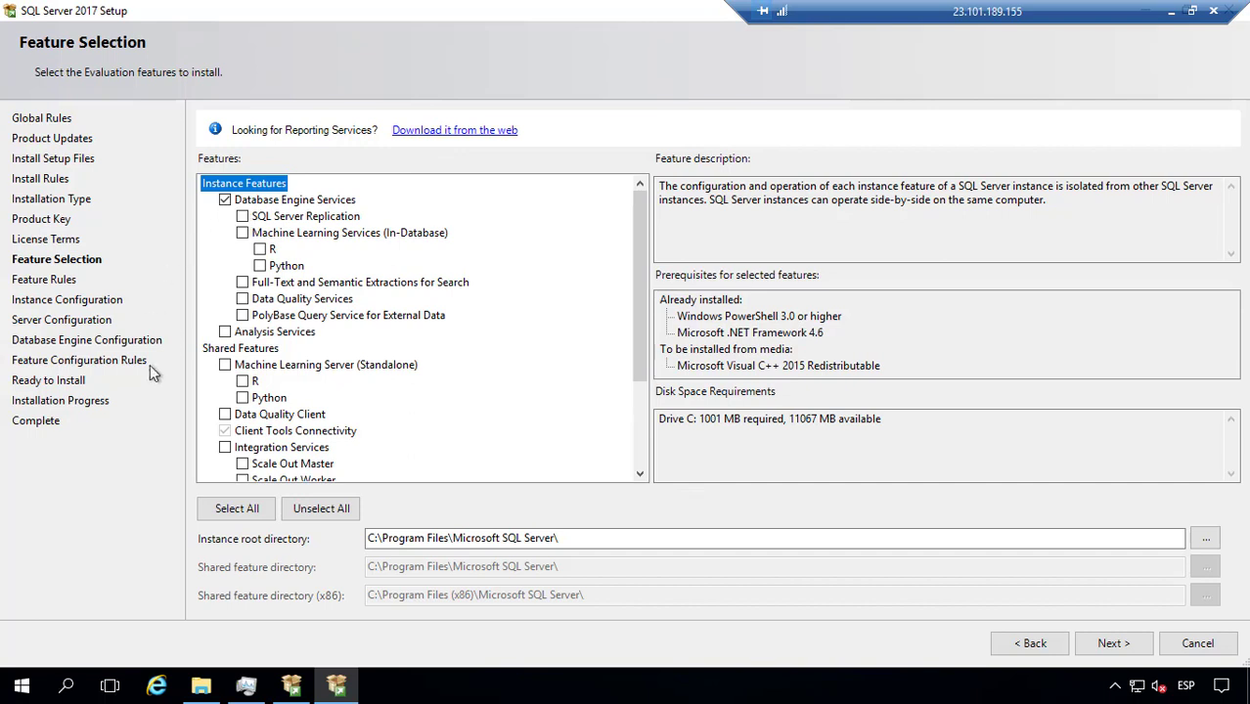
left_click(225, 332)
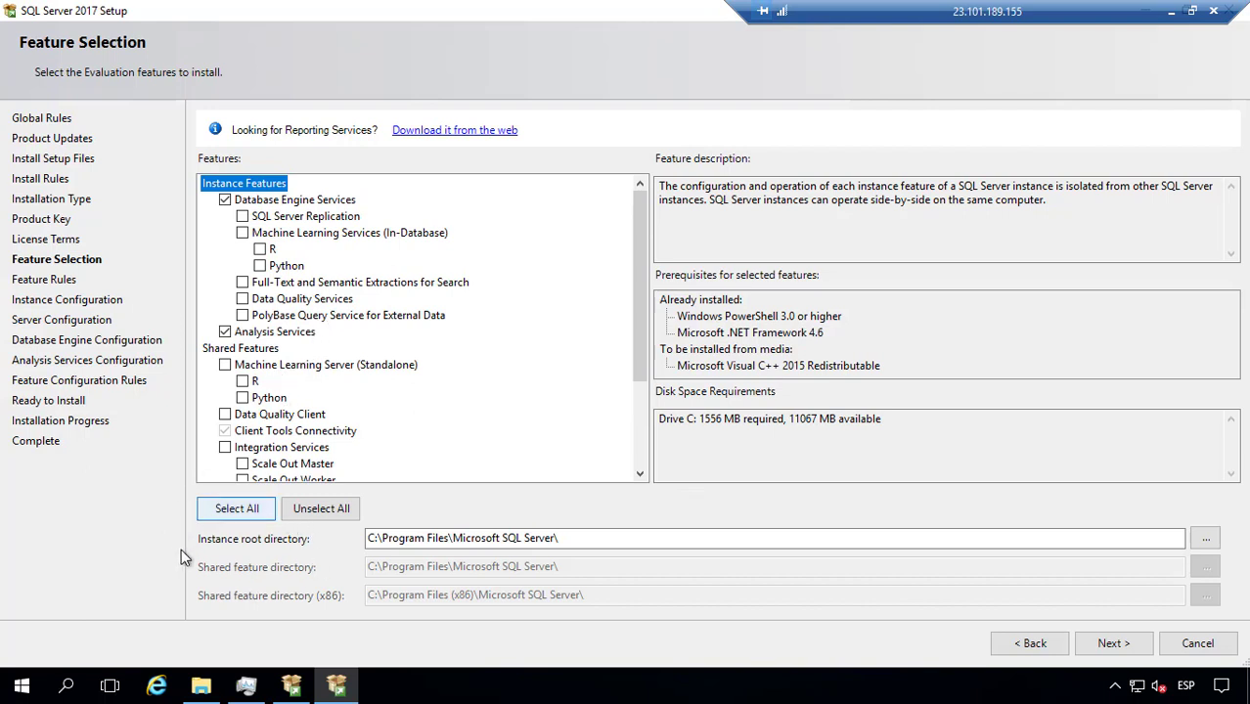
left_click(1103, 652)
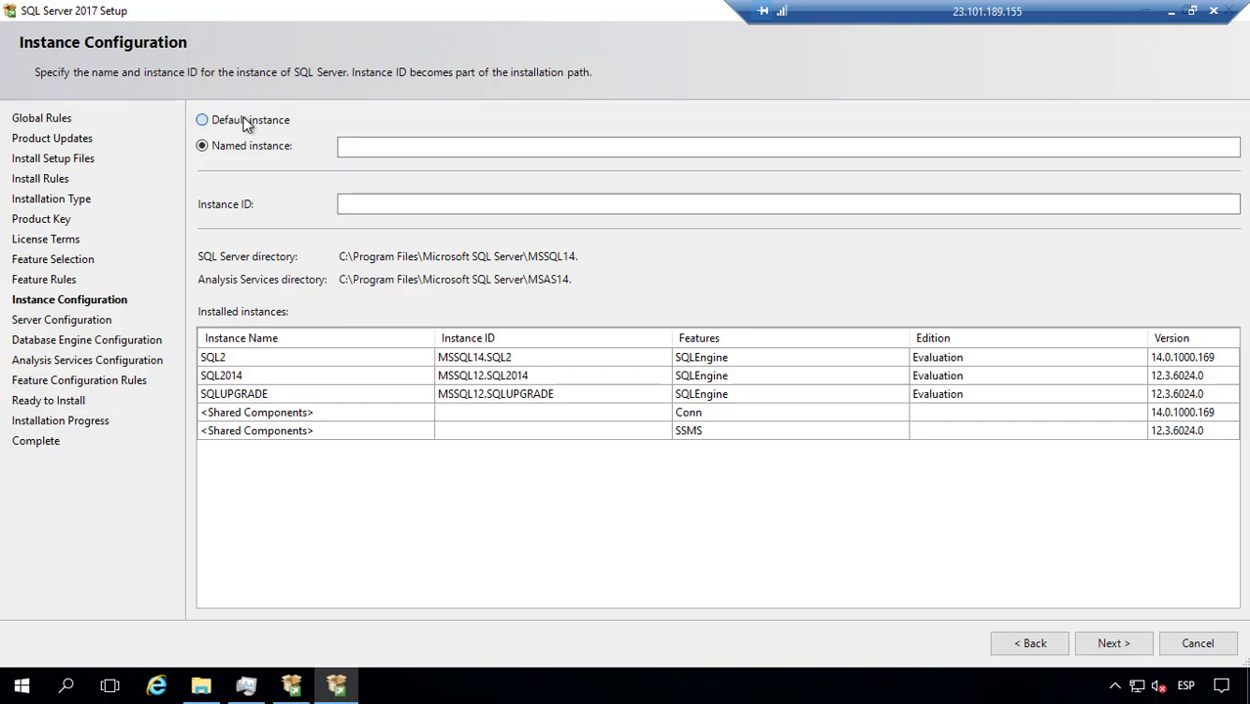
Step: Keep the default MSSQLSERVER instance and continue to Server Configuration
left_click(247, 121)
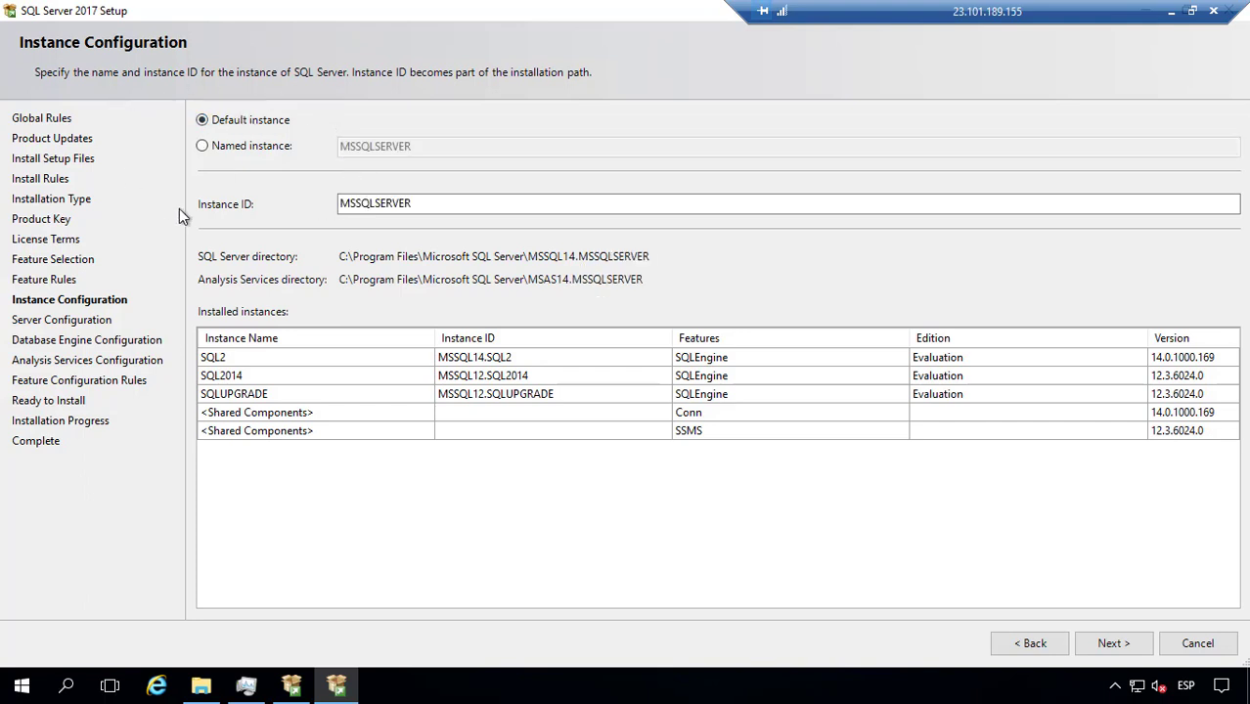
left_click(387, 205)
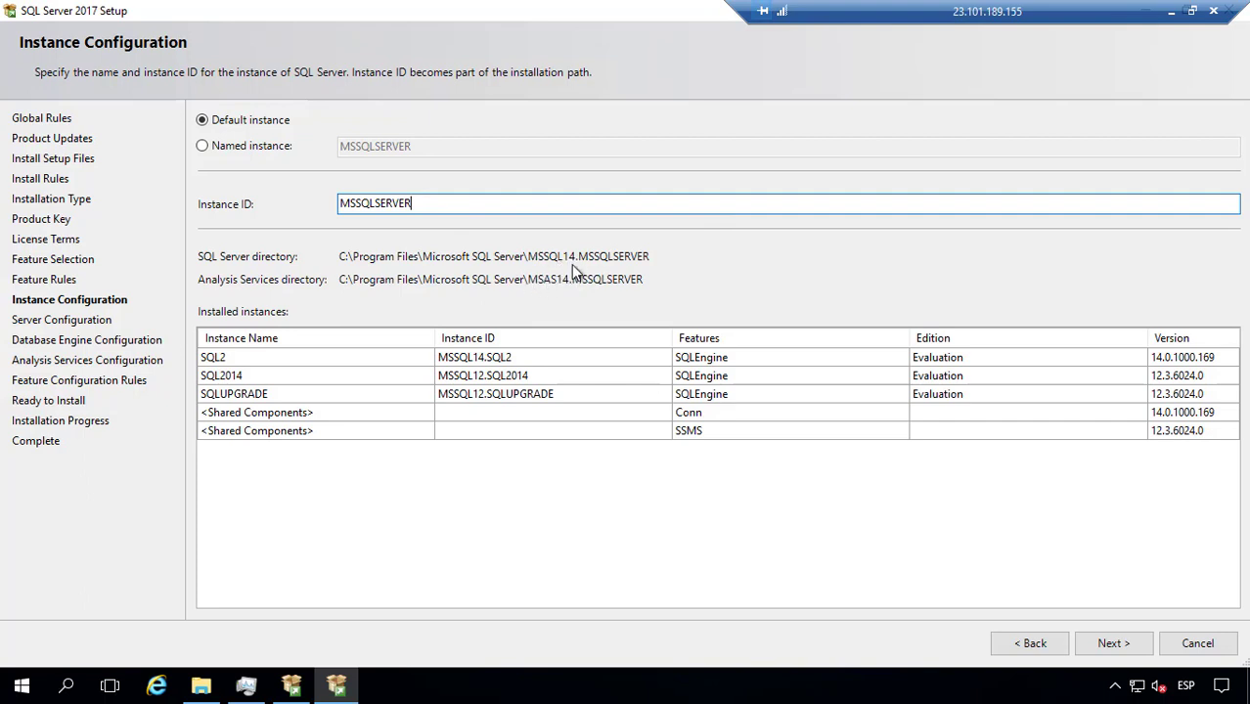
left_click(1112, 642)
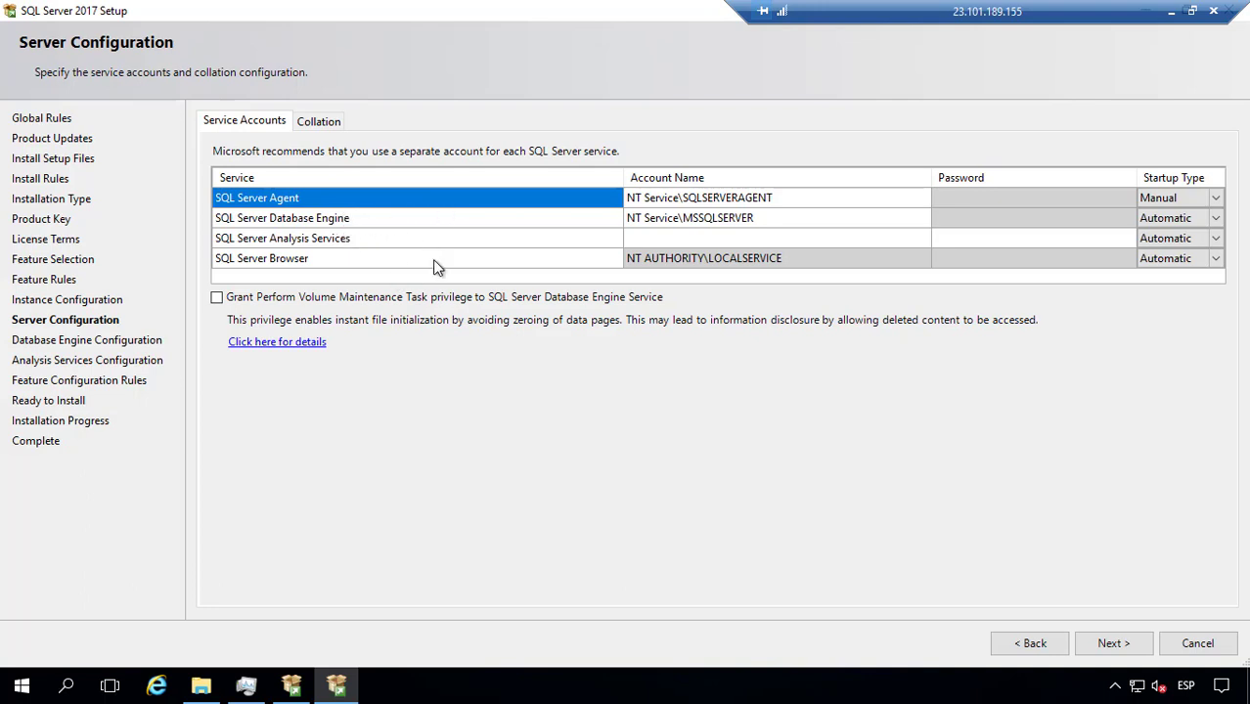
Step: Choose <<Browse...>> in the SQL Server Agent account name dropdown to search the directory
left_click(797, 196)
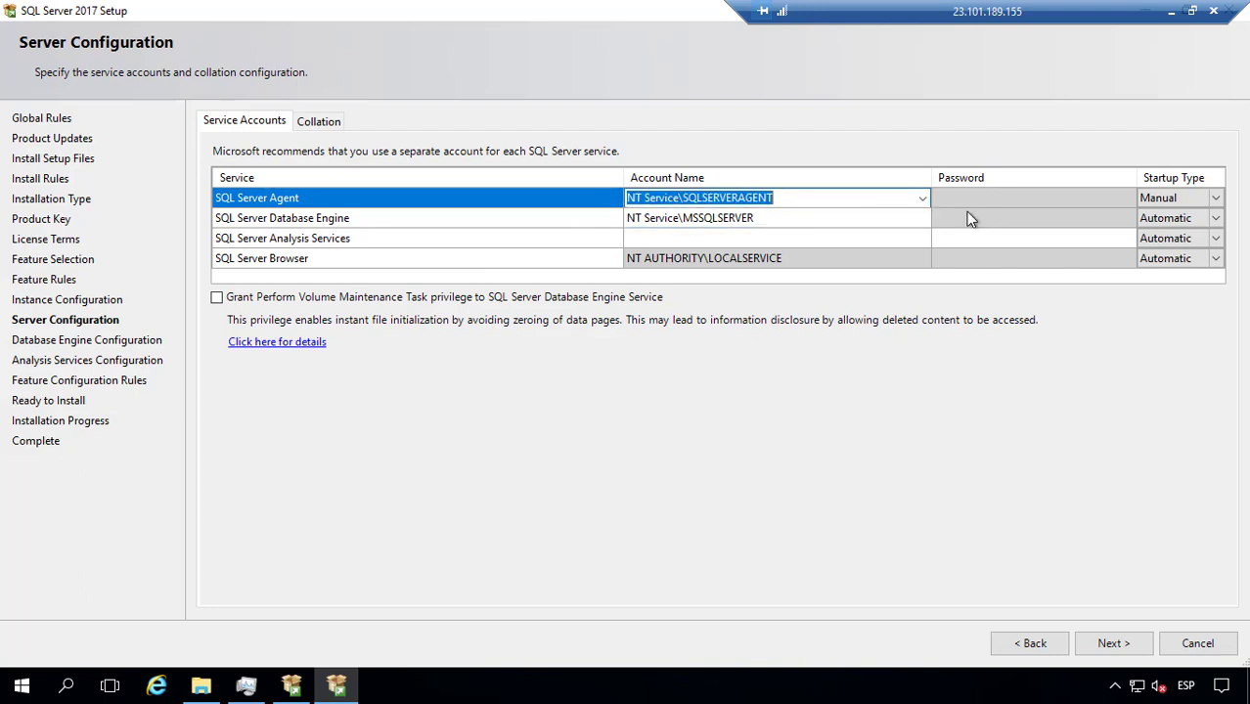
left_click(921, 198)
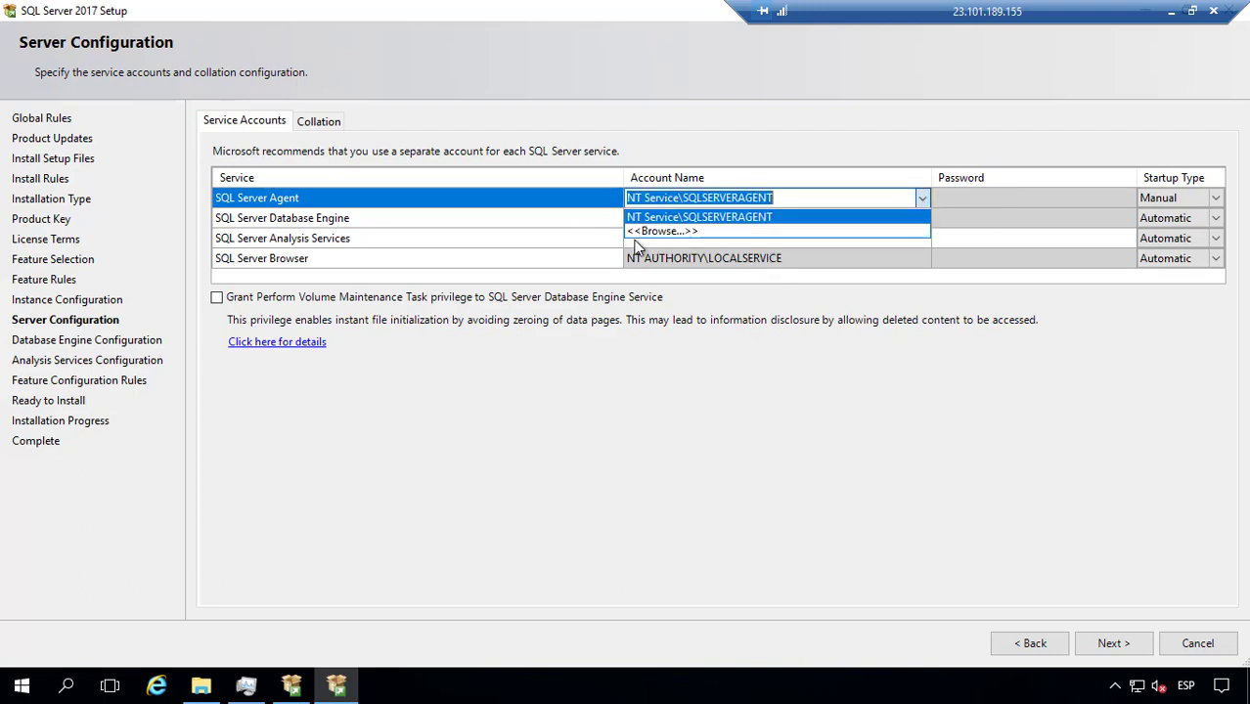
left_click(667, 232)
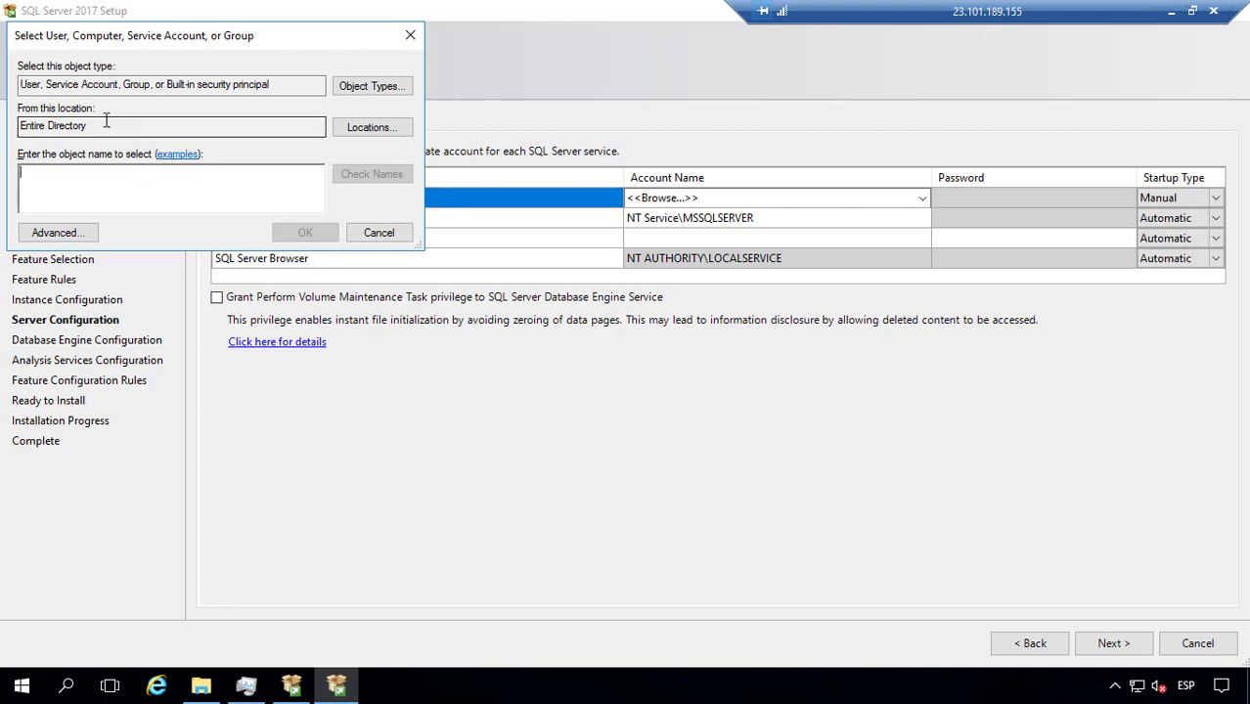
Step: Assign the domain account sqlservice to SQL Server Agent, resolved with Check Names
left_click_drag(106, 125, 3, 117)
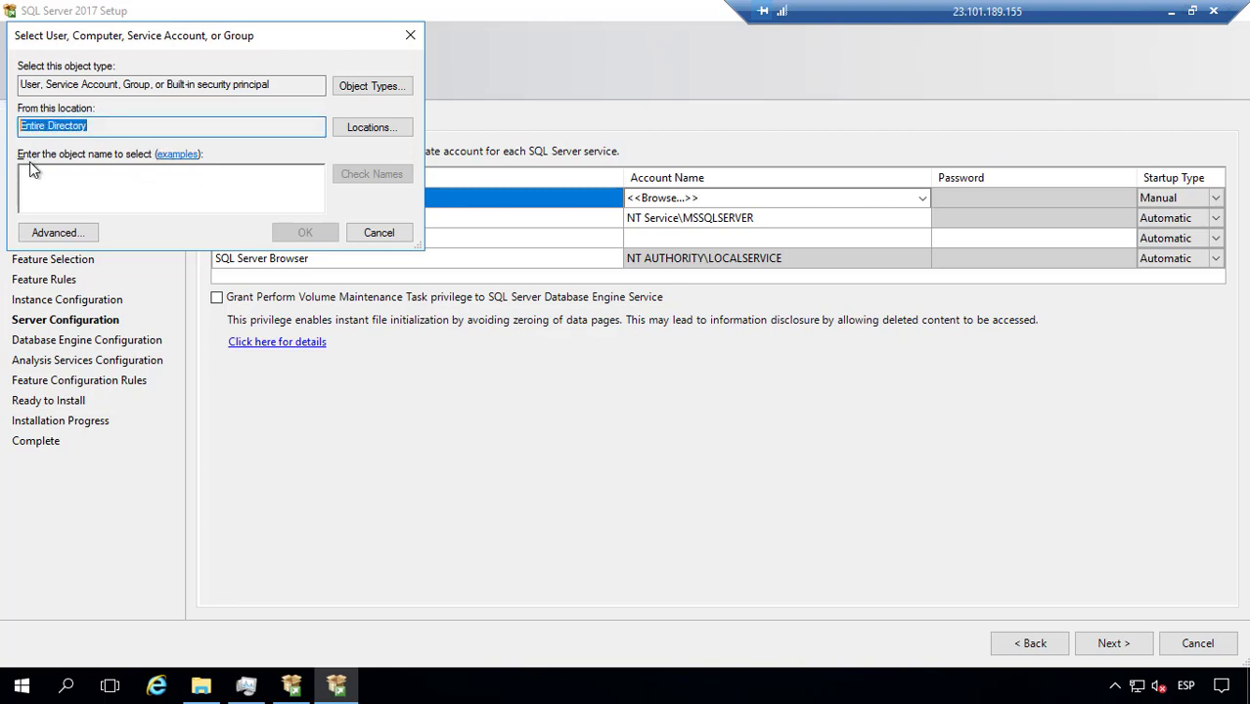
left_click(71, 189)
type("sqlservice")
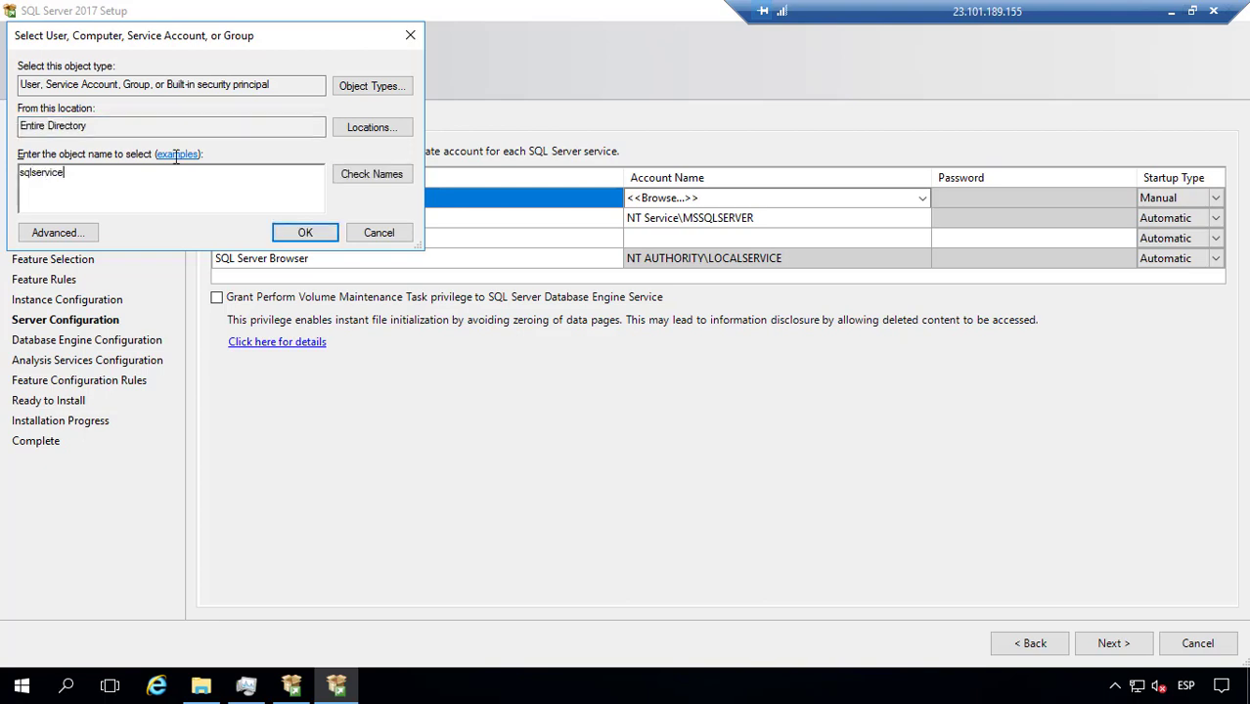
left_click(350, 176)
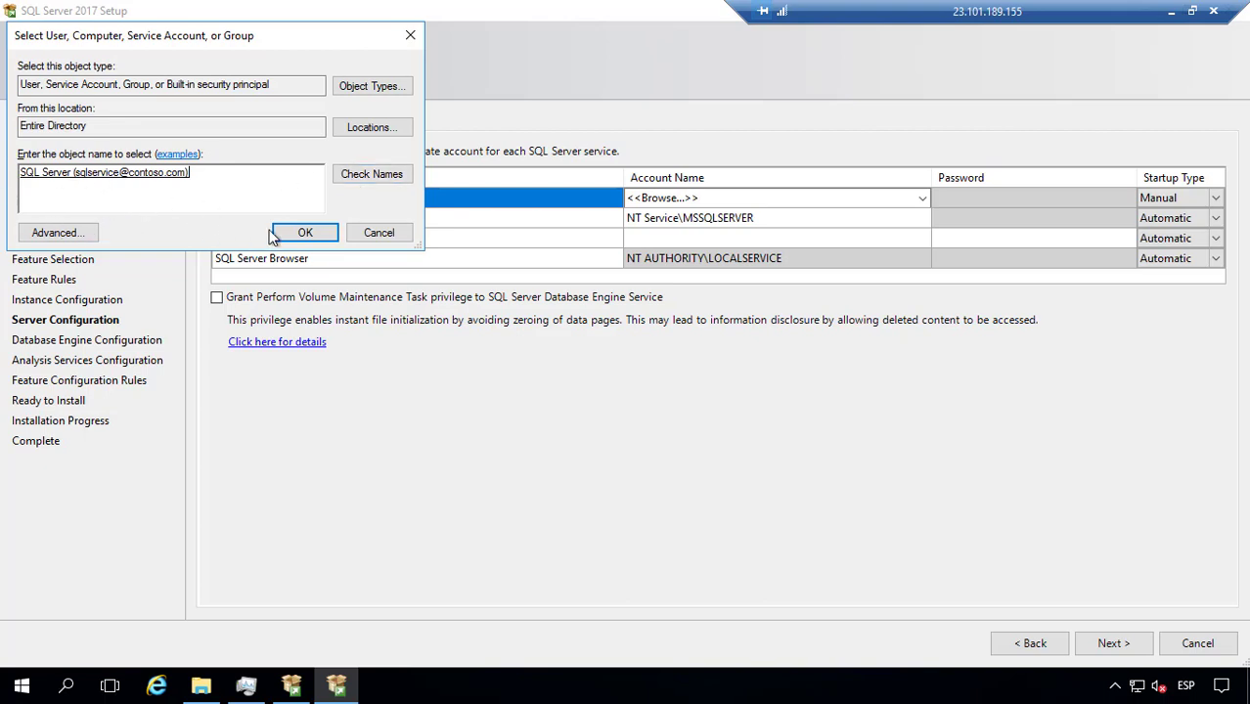
left_click(306, 233)
left_click(752, 197)
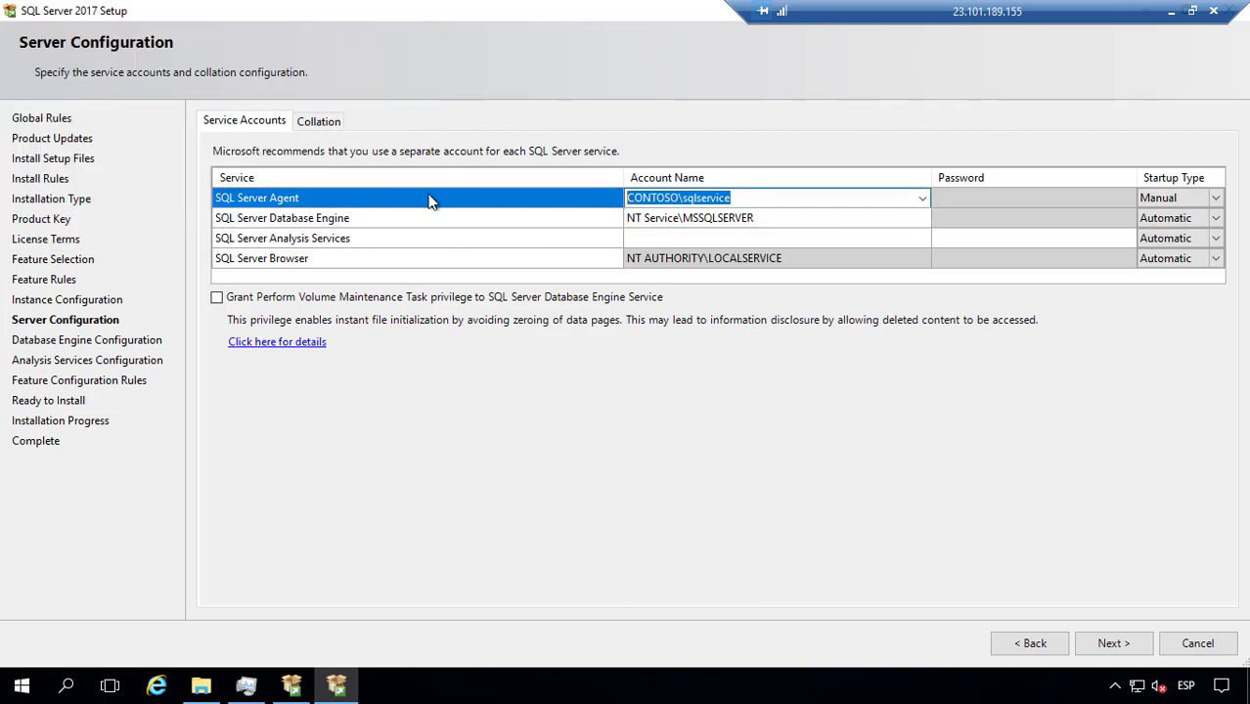
left_click(979, 197)
key("Caps_Lock")
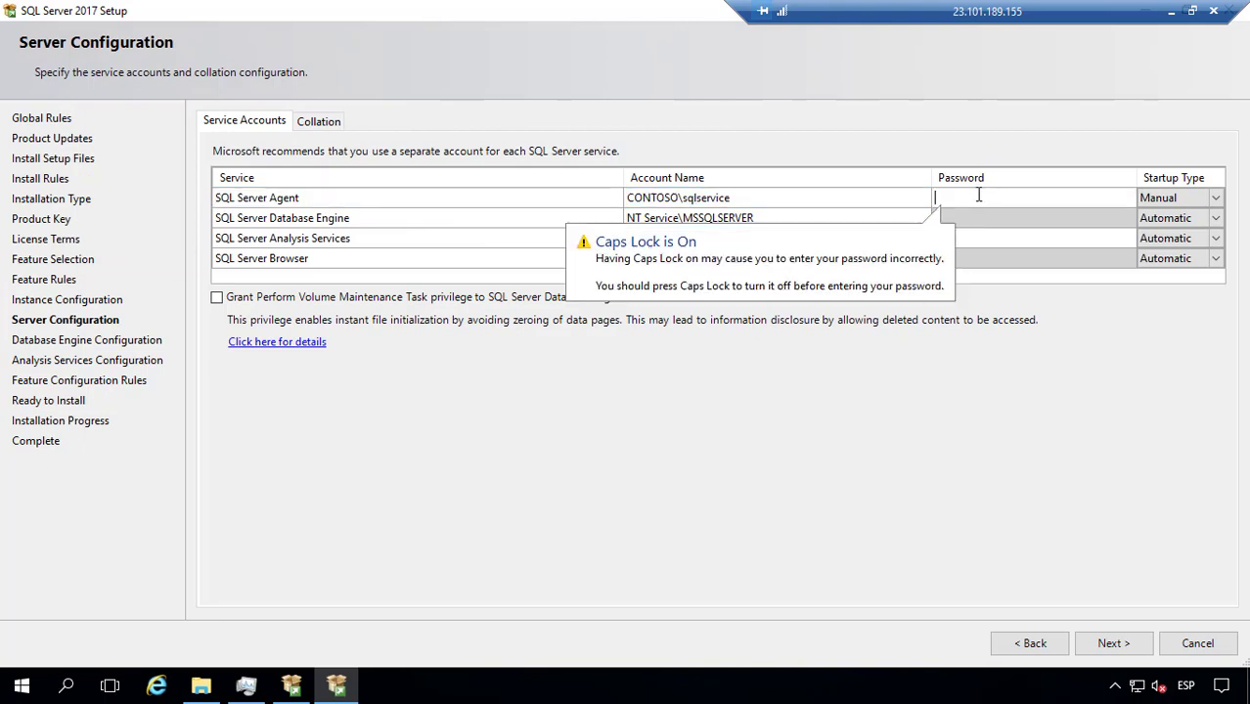
type("•••••••")
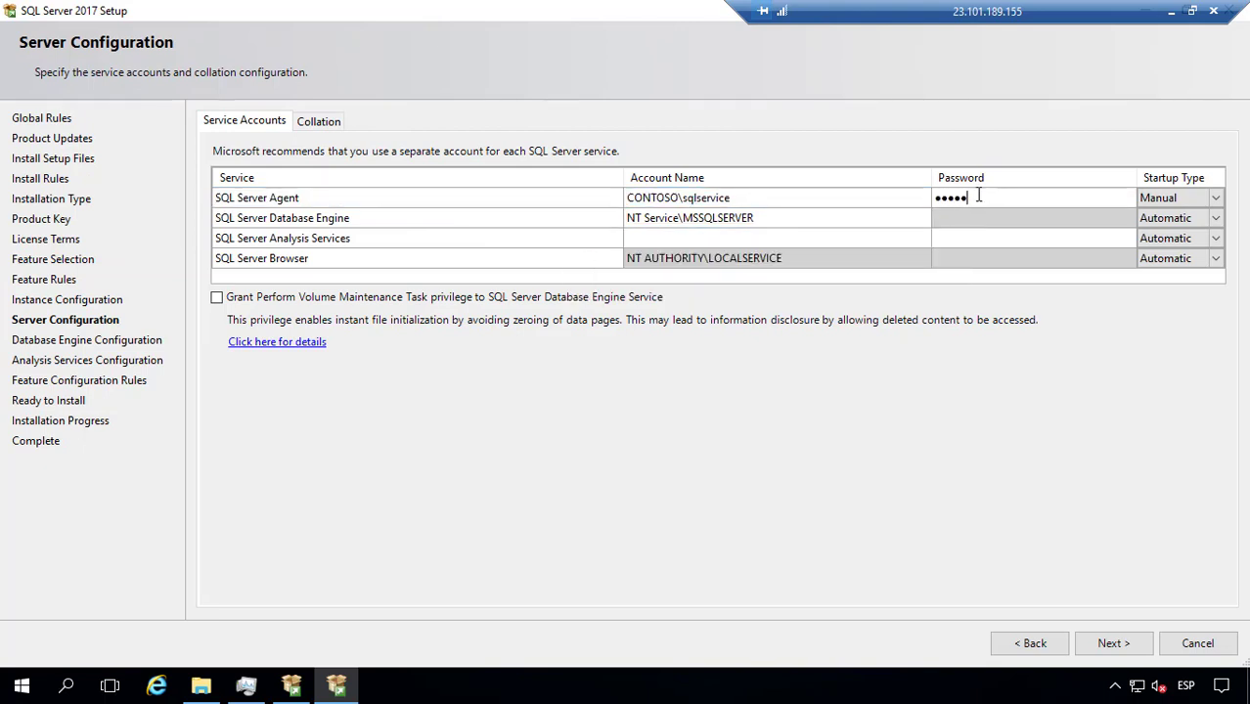
type("•")
left_click(827, 219)
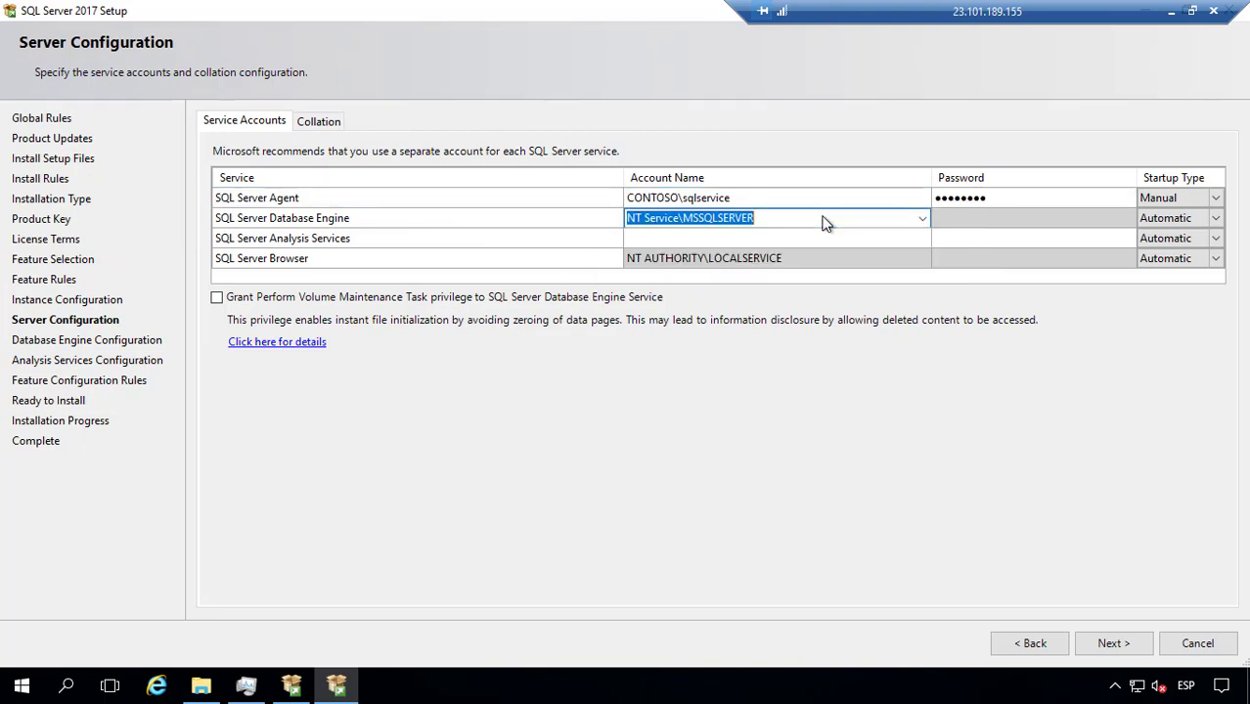
type("SQL Server Agent")
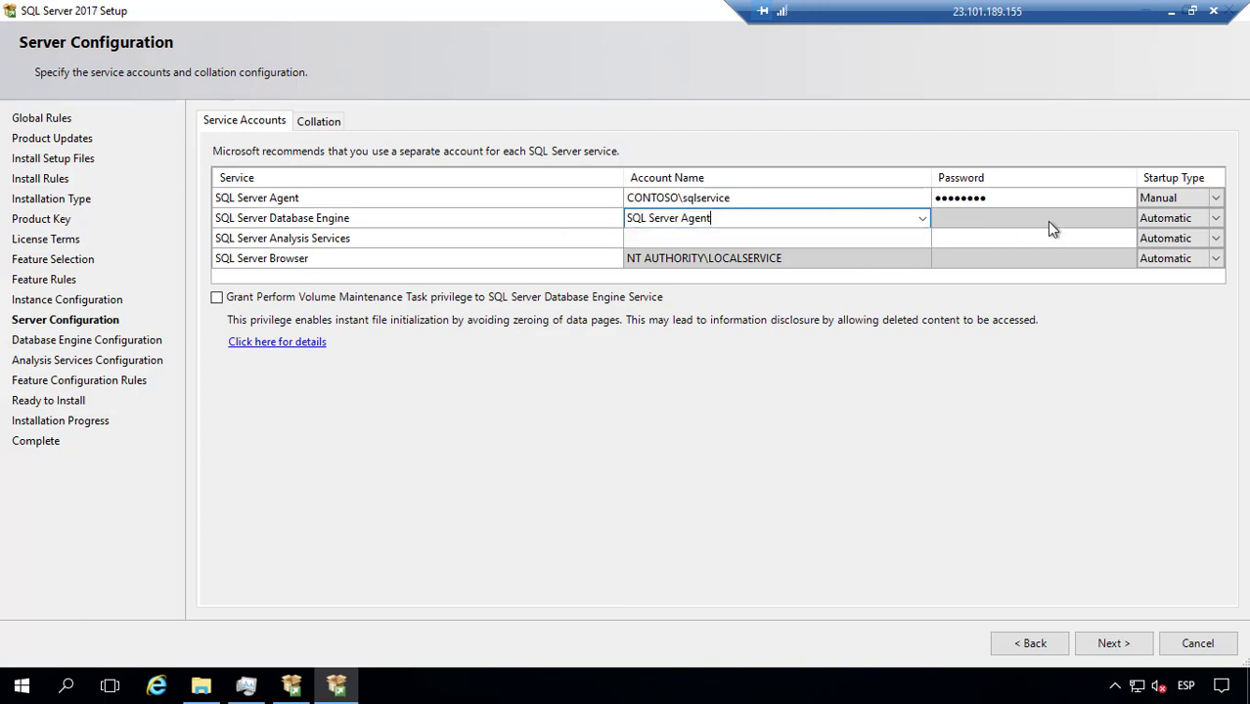
left_click(1047, 221)
left_click(781, 224)
left_click(776, 198)
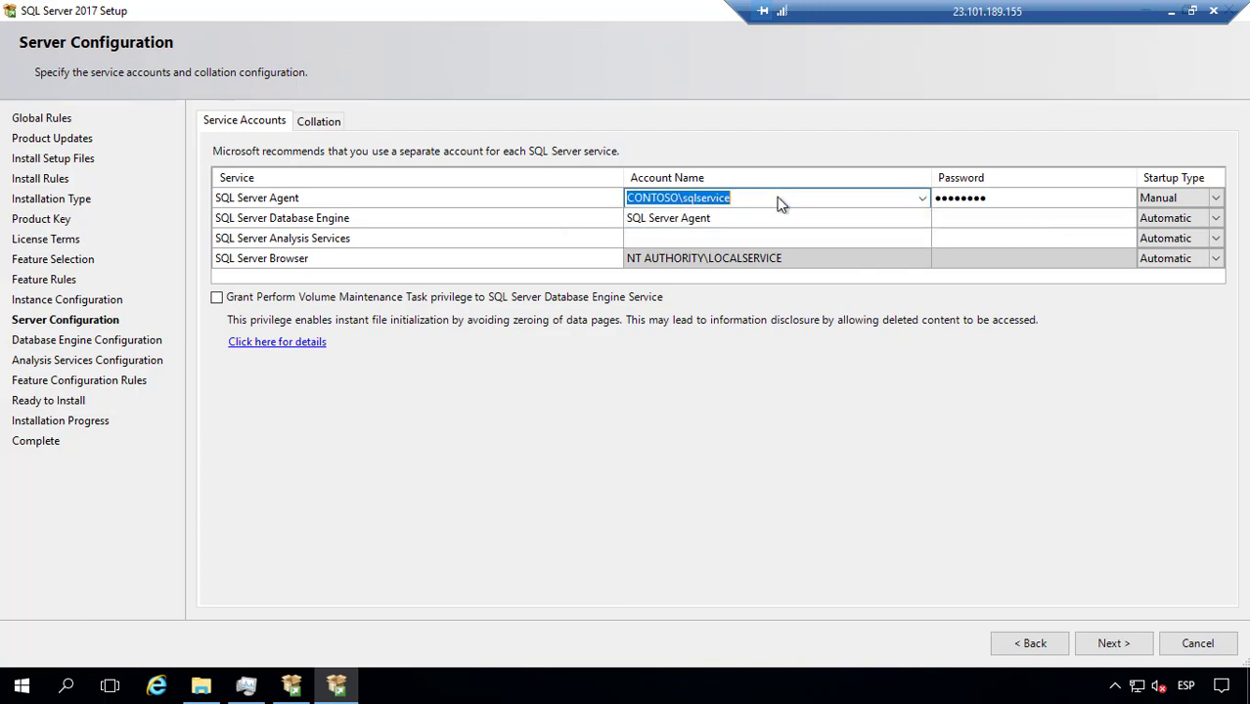
left_click(779, 197)
left_click_drag(779, 198, 519, 193)
left_click(645, 240)
Step: Clear the incorrect text from the Database Engine account name
left_click(734, 218)
left_click(734, 219)
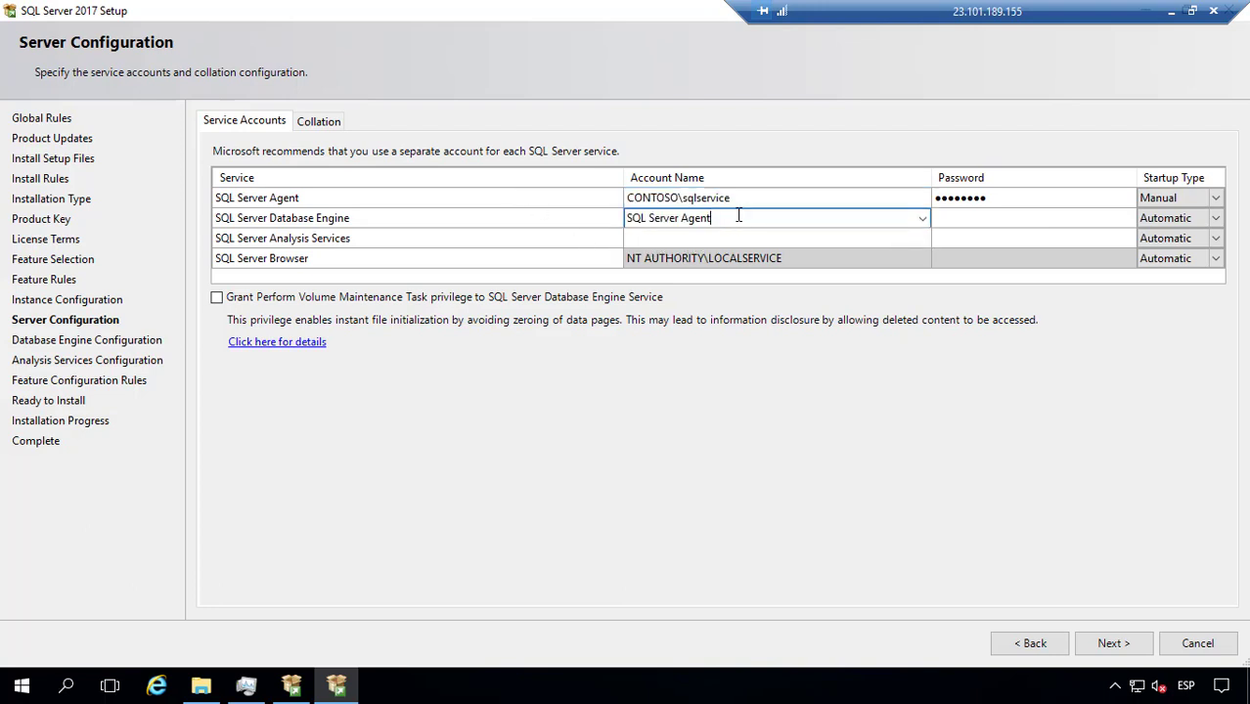
left_click_drag(734, 218, 538, 223)
key("BackSpace")
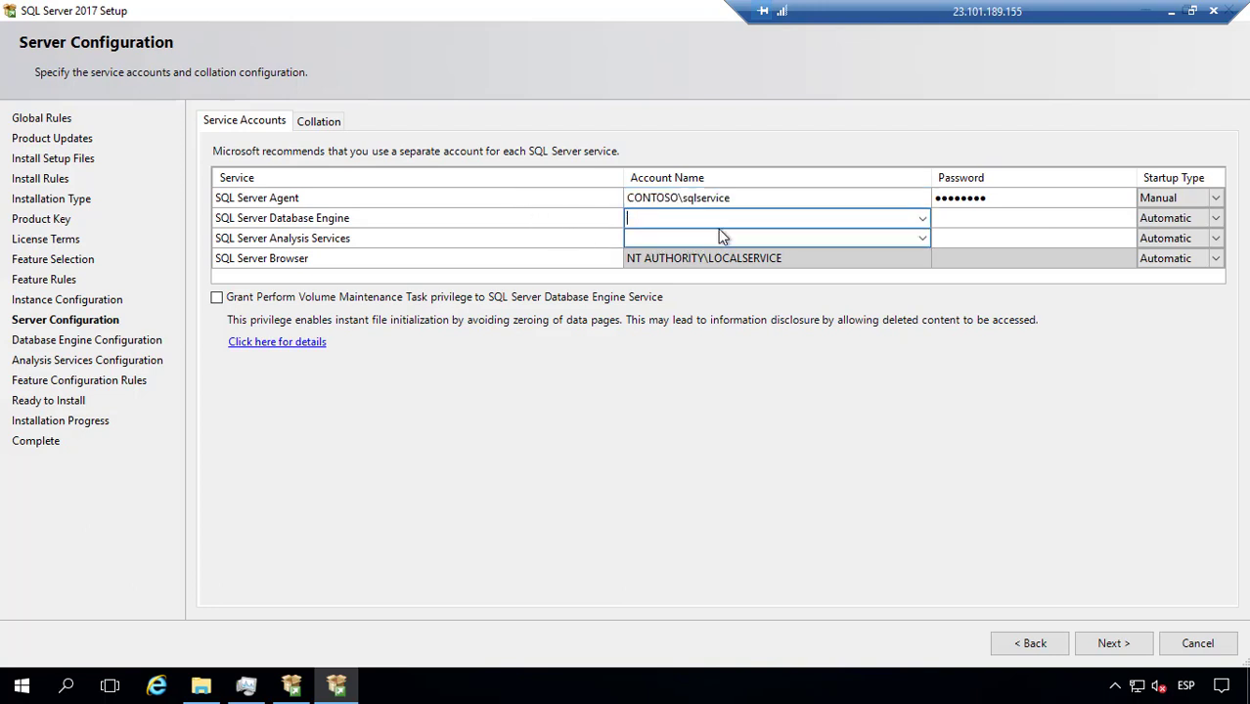
type("CONTOSO")
key("shift")
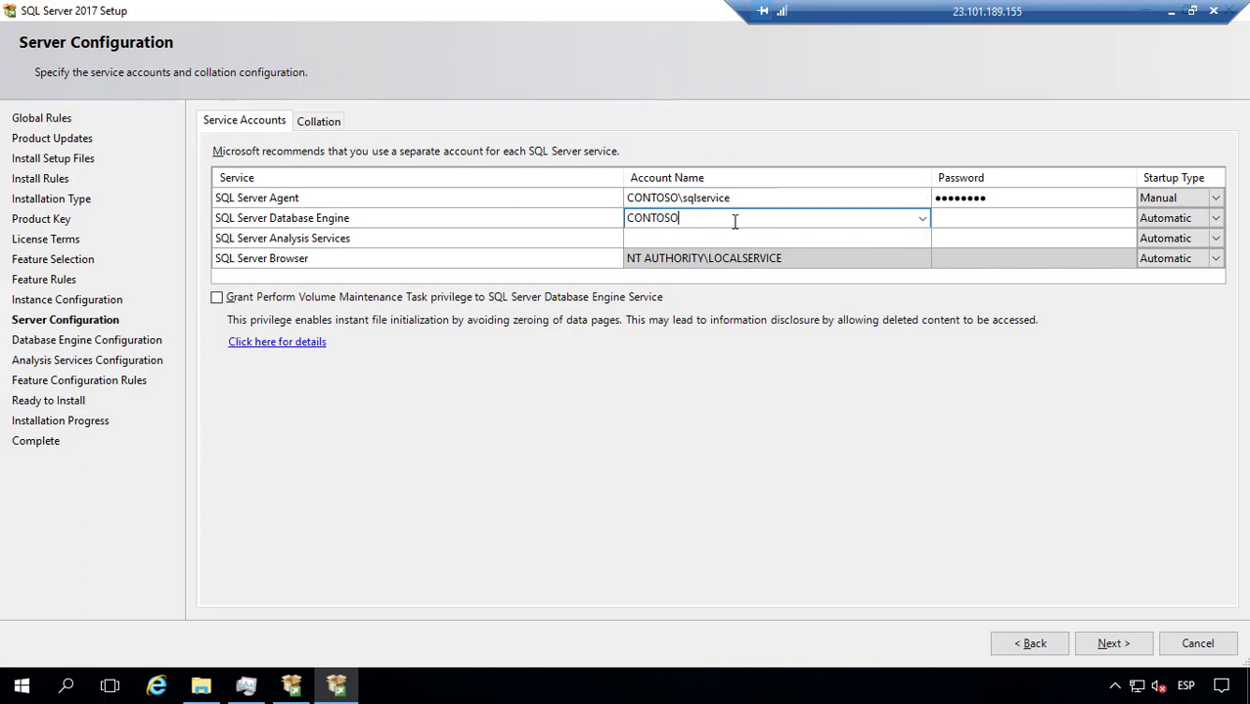
key("shift+Home")
key("BackSpace")
Step: Assign the domain sqlservice account to the Database Engine and enter its password
key("alt+Down")
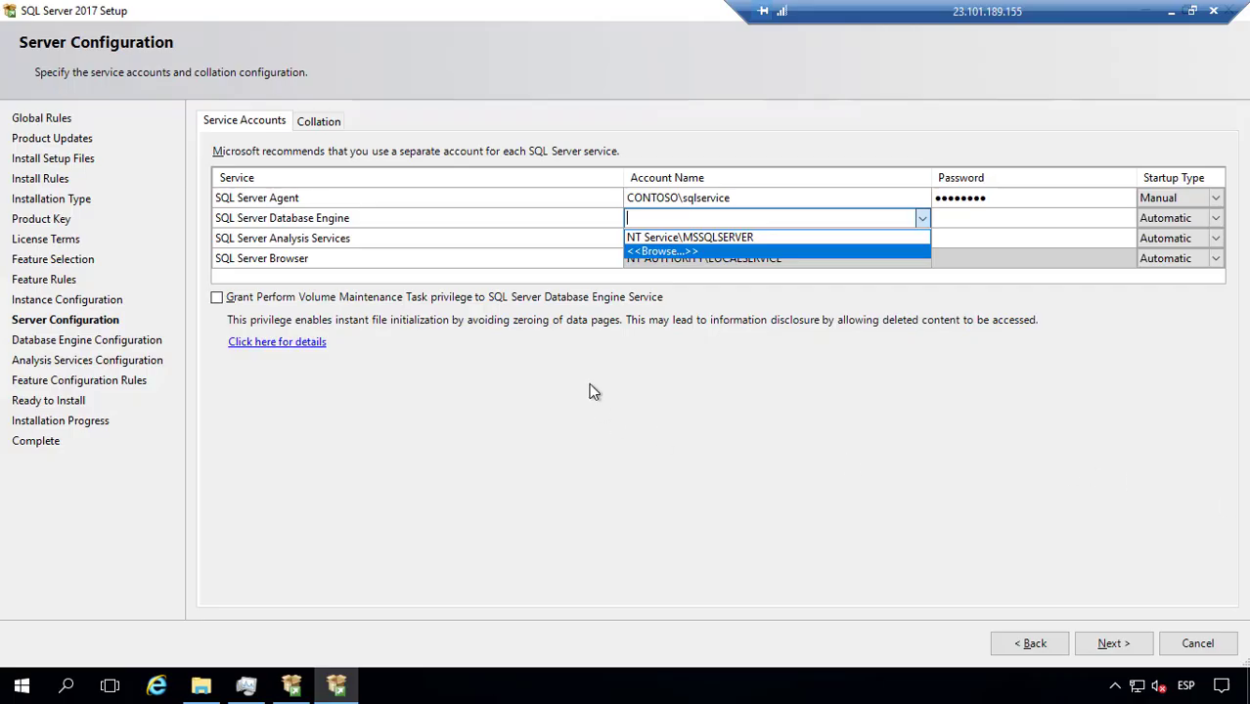
left_click(709, 253)
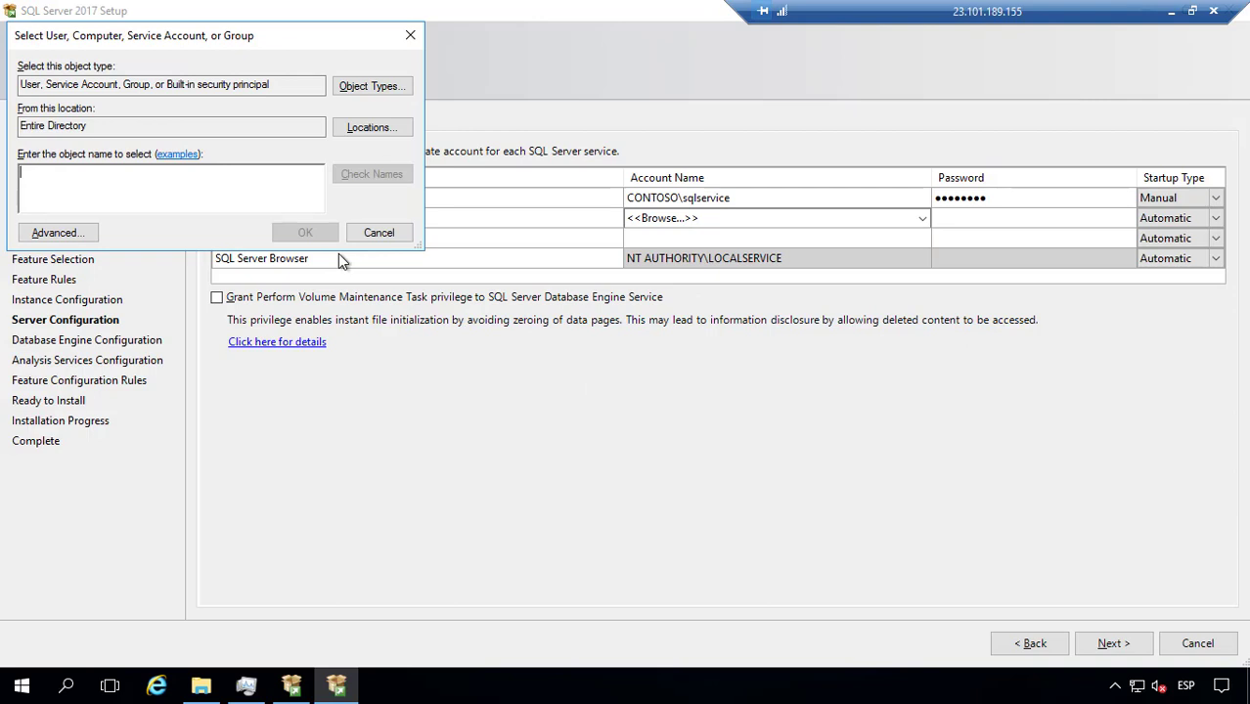
type("sqlservice")
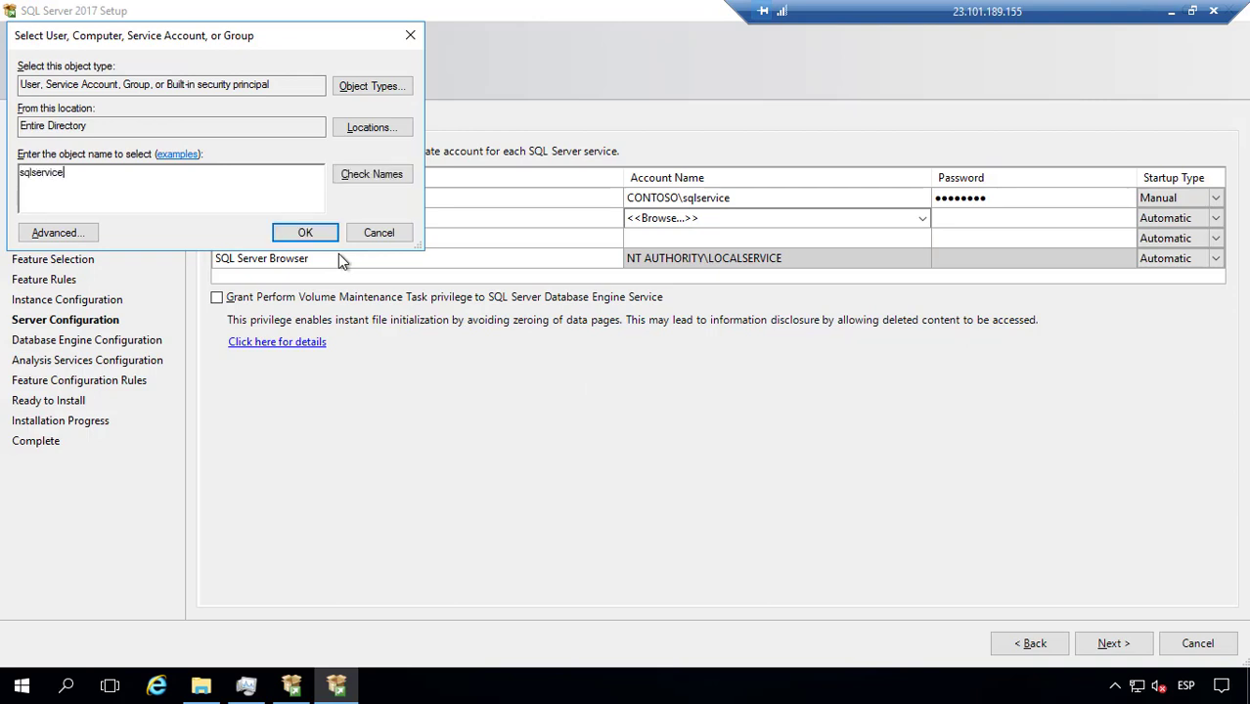
left_click(358, 174)
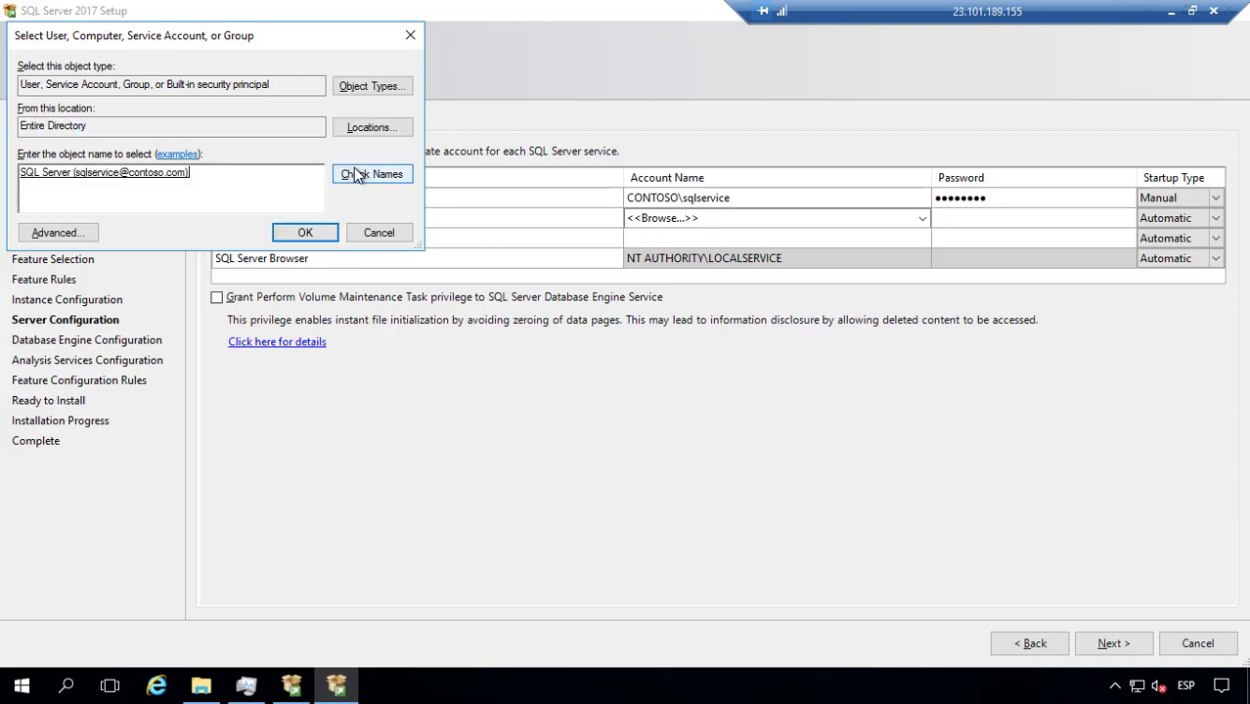
left_click(305, 233)
left_click(1004, 221)
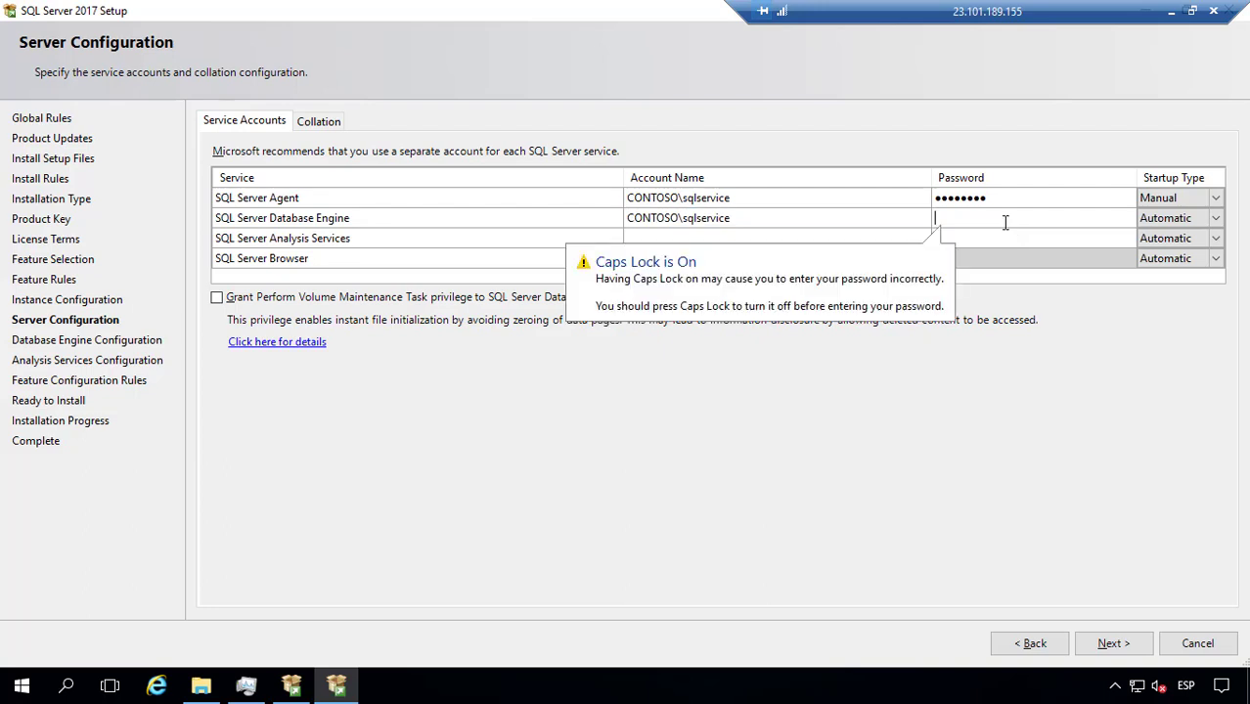
type("Pa$$w0rd")
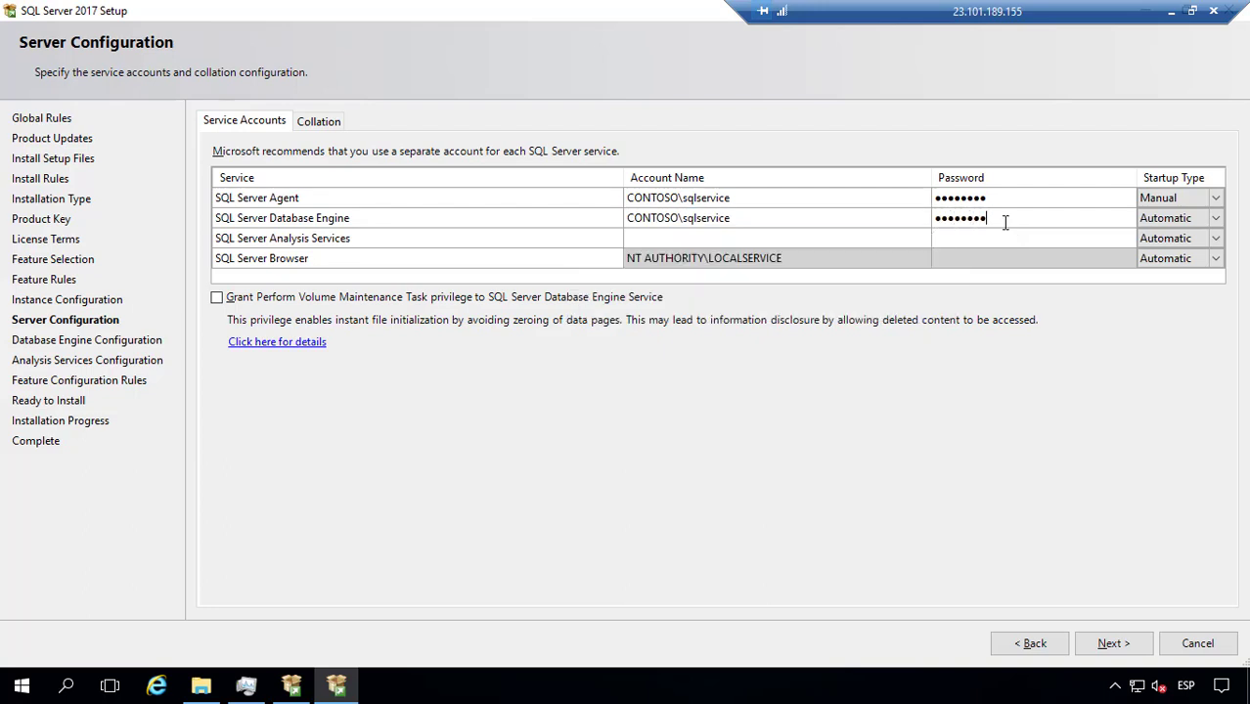
left_click(800, 237)
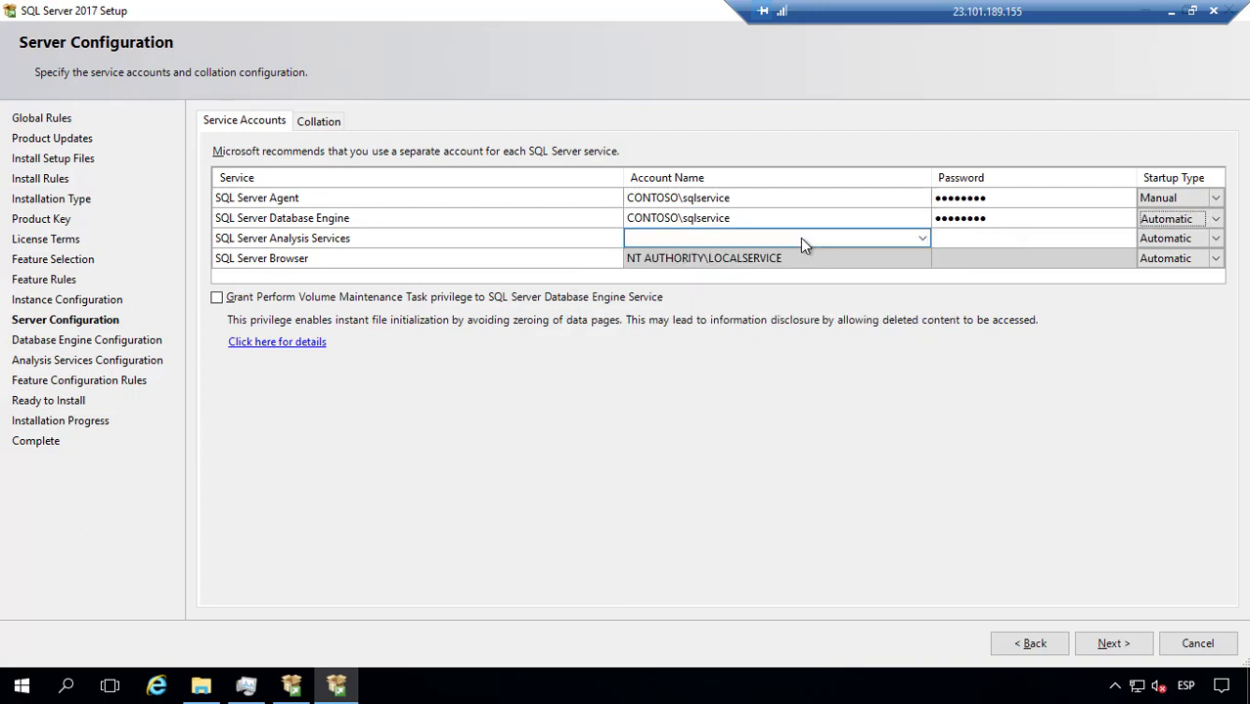
Step: Assign the domain sqlservice account to Analysis Services, resolved with Check Names
left_click(922, 238)
left_click(662, 258)
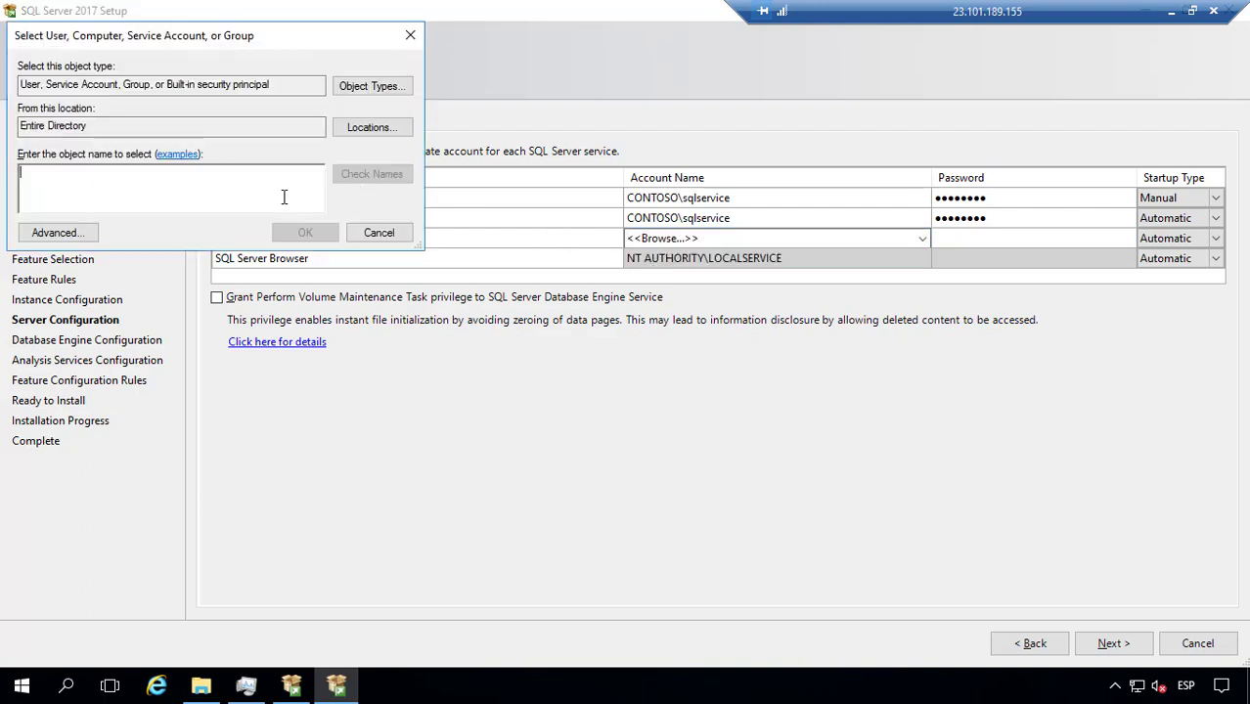
type("sqlservices")
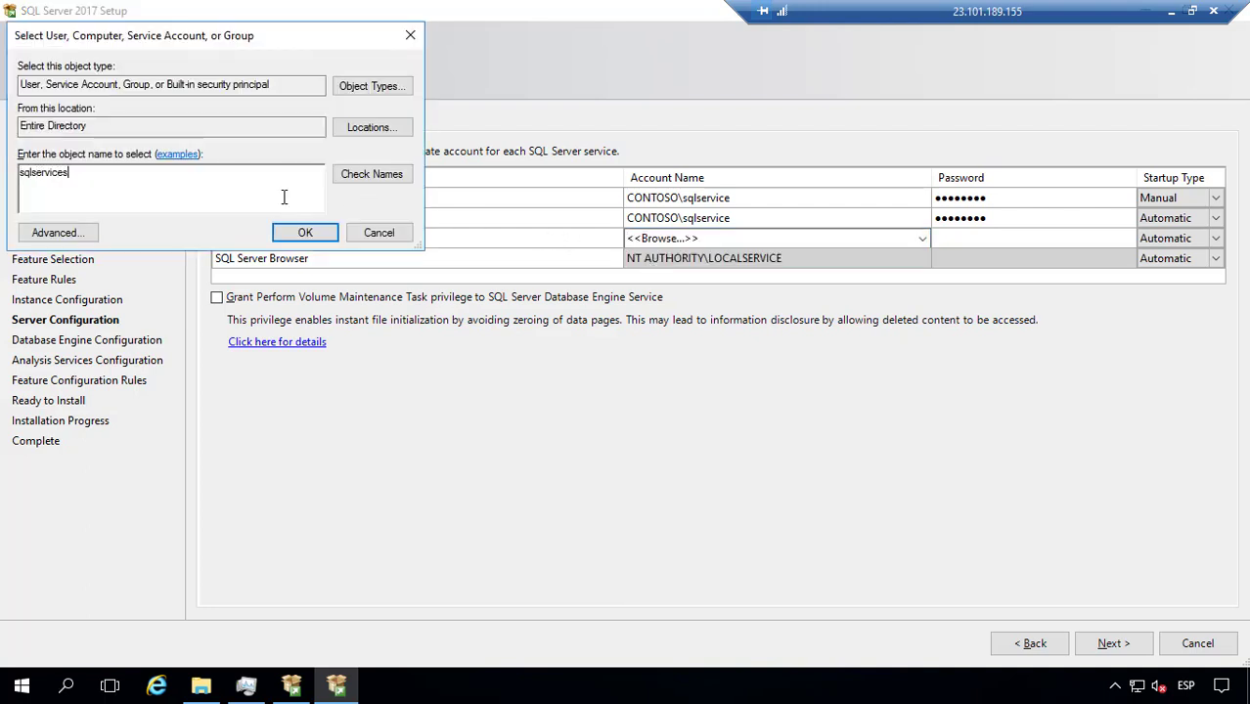
key("BackSpace")
left_click(365, 178)
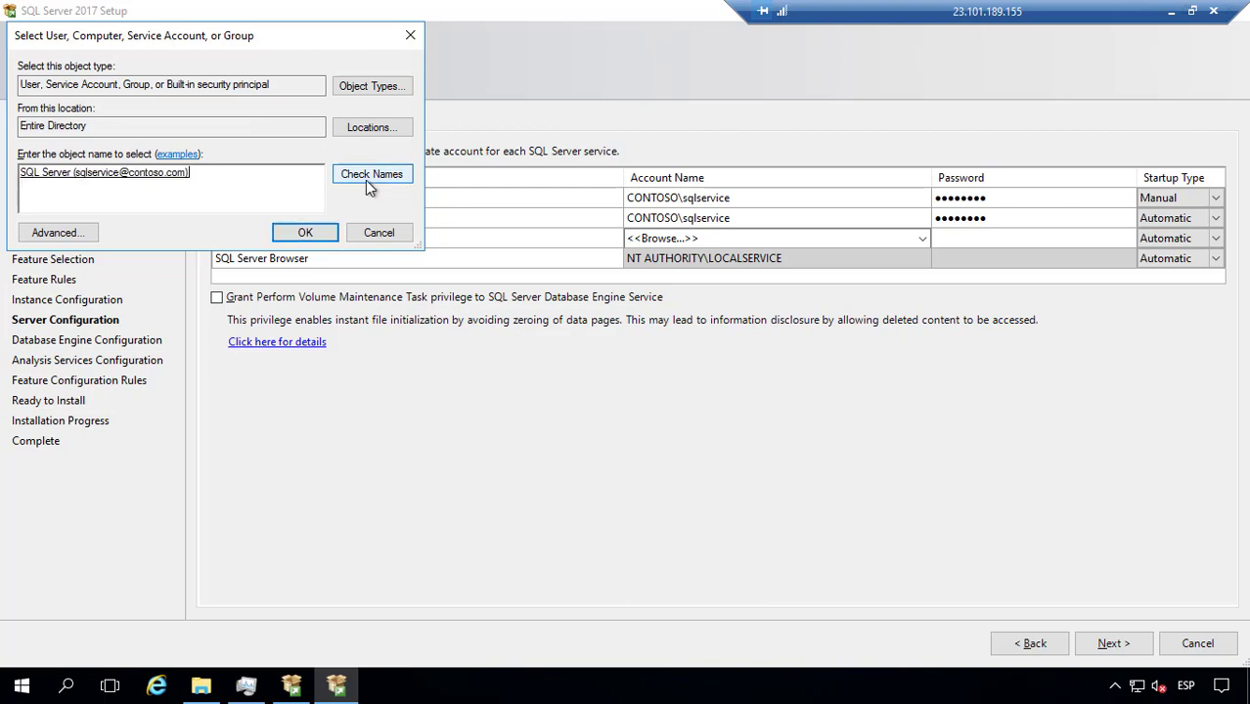
left_click(297, 233)
Step: Enter the Analysis Services account password
left_click(958, 244)
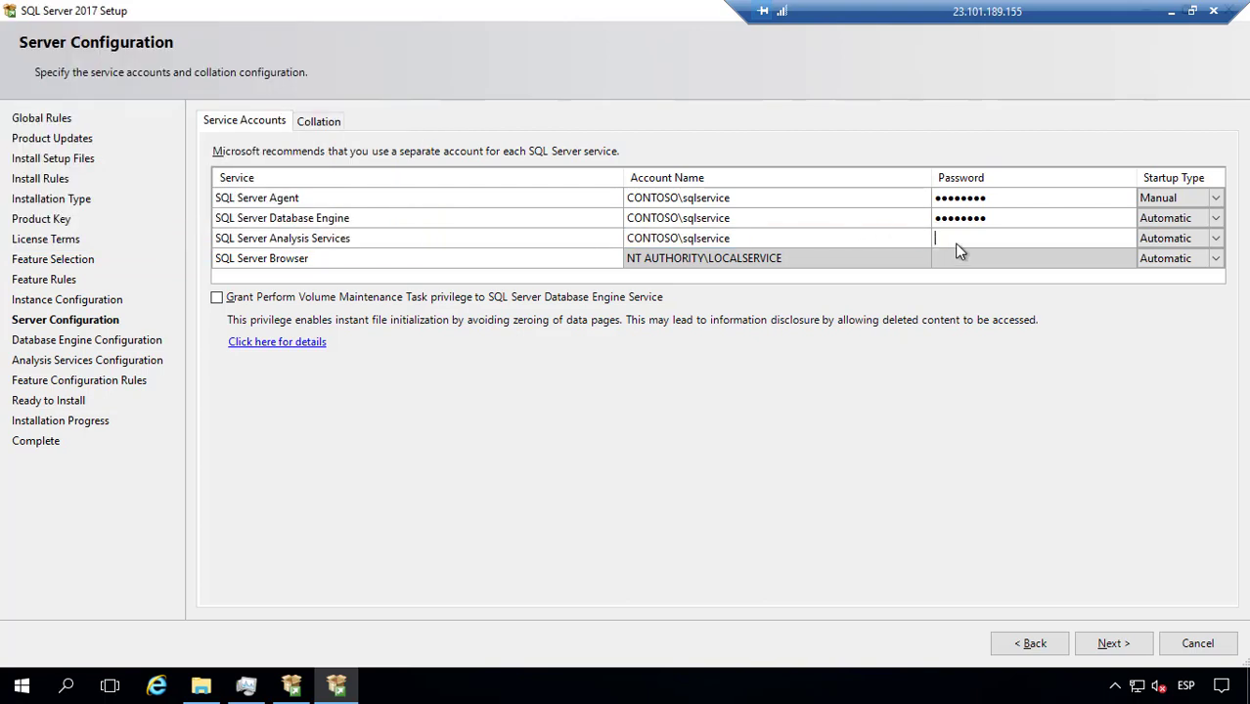
type("••••")
double_click(959, 244)
type("••••••••")
key("Tab")
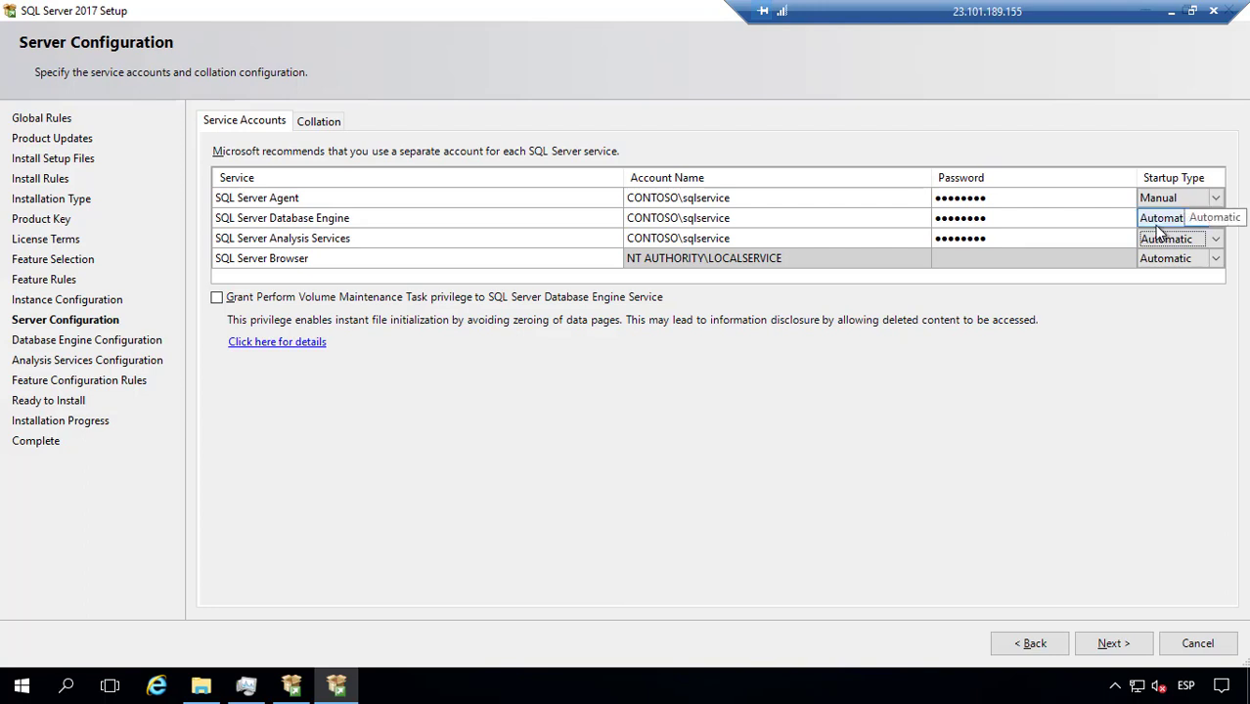
Step: Change the SQL Server Agent startup type from Manual to Automatic
left_click(1215, 198)
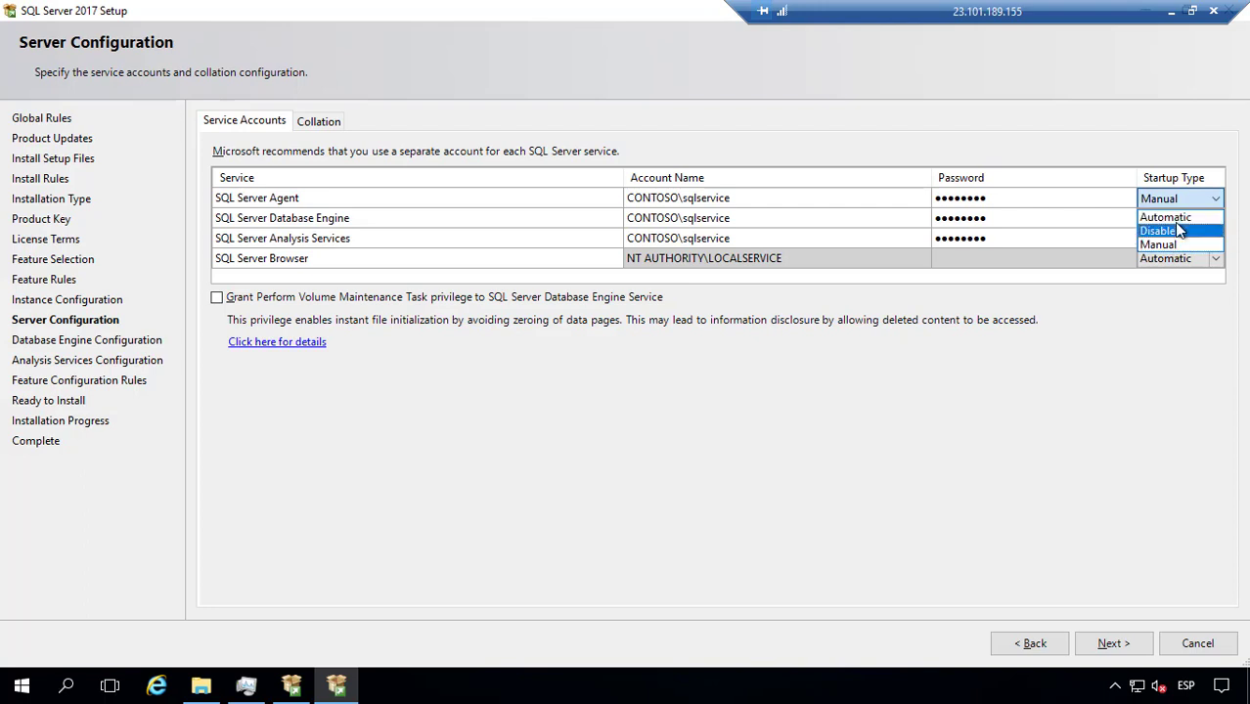
left_click(1179, 219)
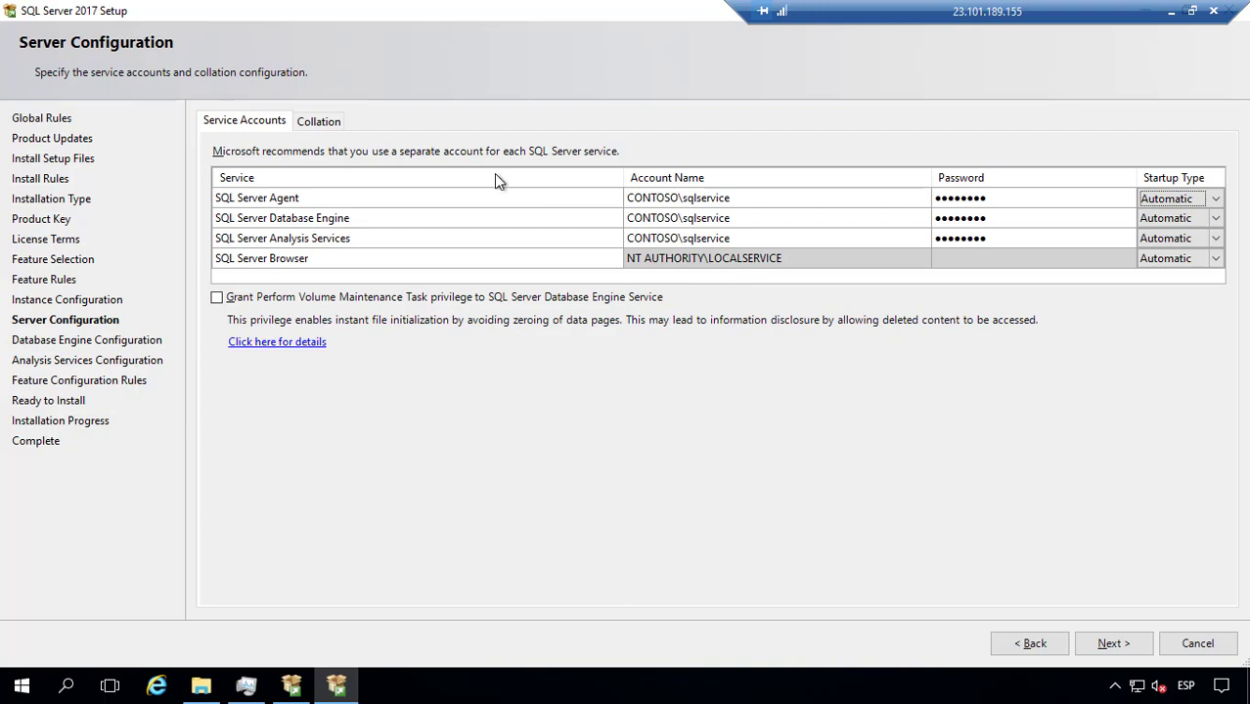
Step: Return to Service Accounts from Collation and retype the SQL Server Agent password
left_click(330, 122)
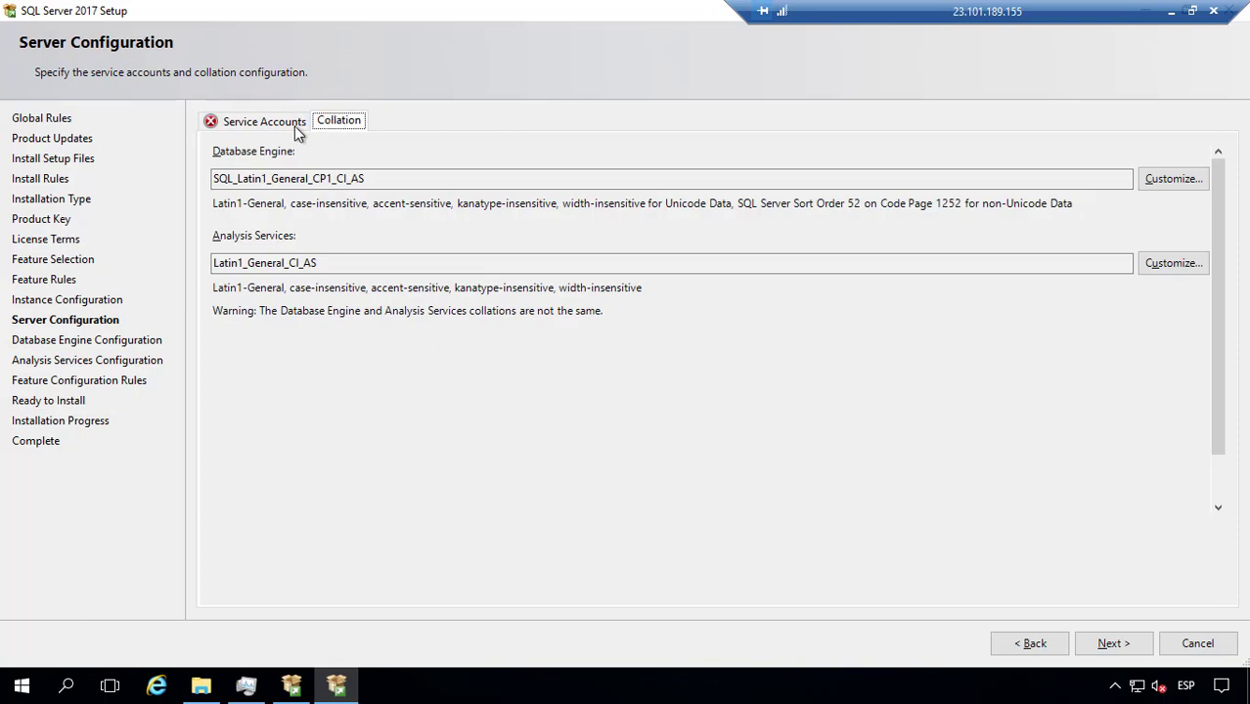
left_click(261, 126)
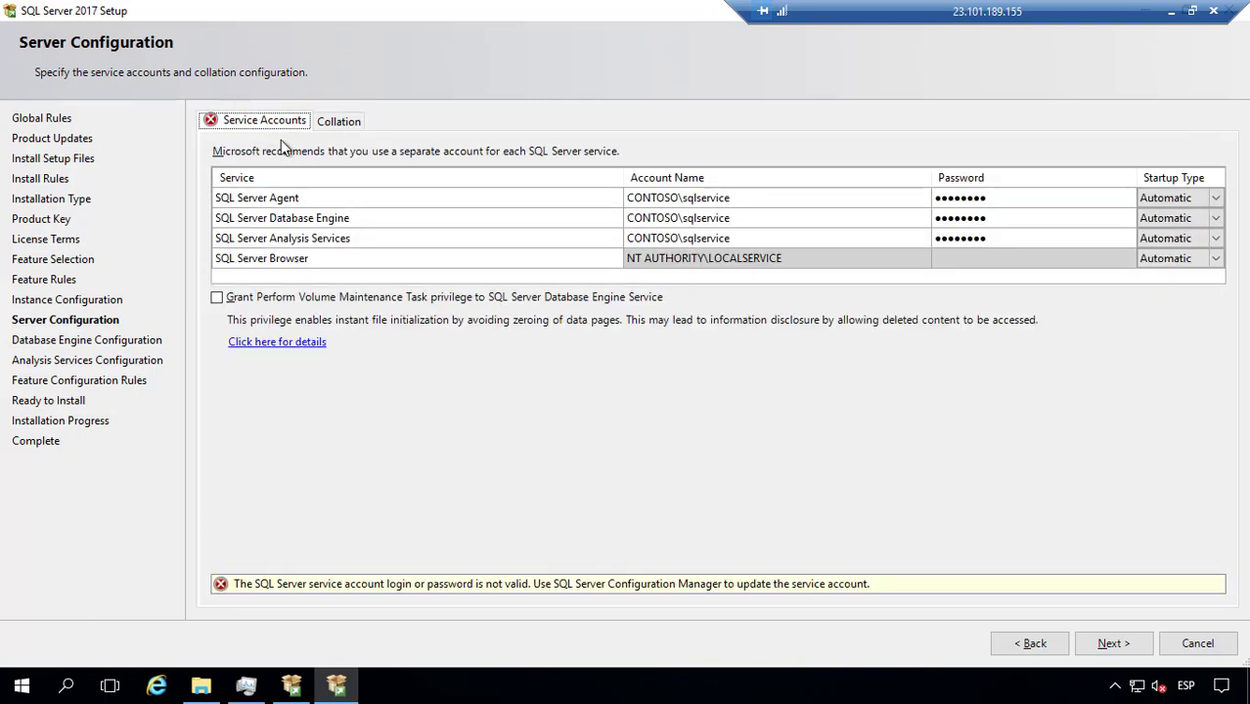
left_click(999, 198)
left_click(1002, 199)
left_click(848, 198)
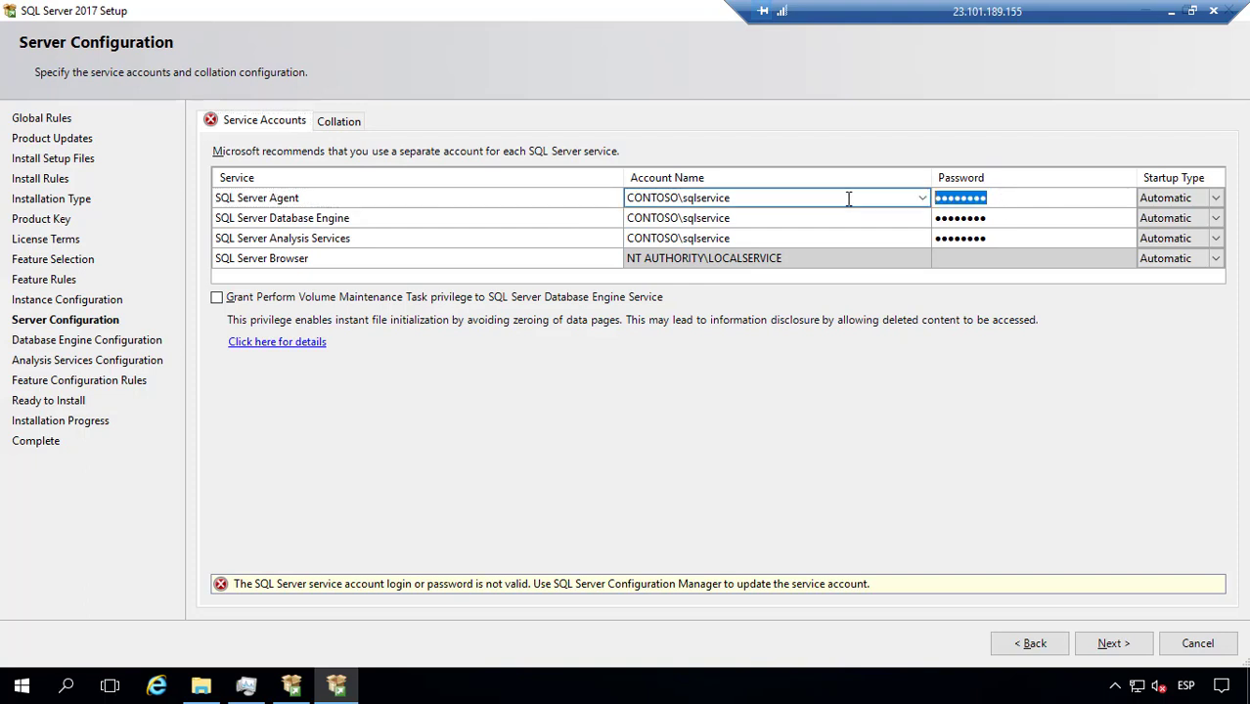
type("Password")
Step: Retype the Database Engine and Analysis Services account passwords
left_click(990, 217)
left_click(991, 216)
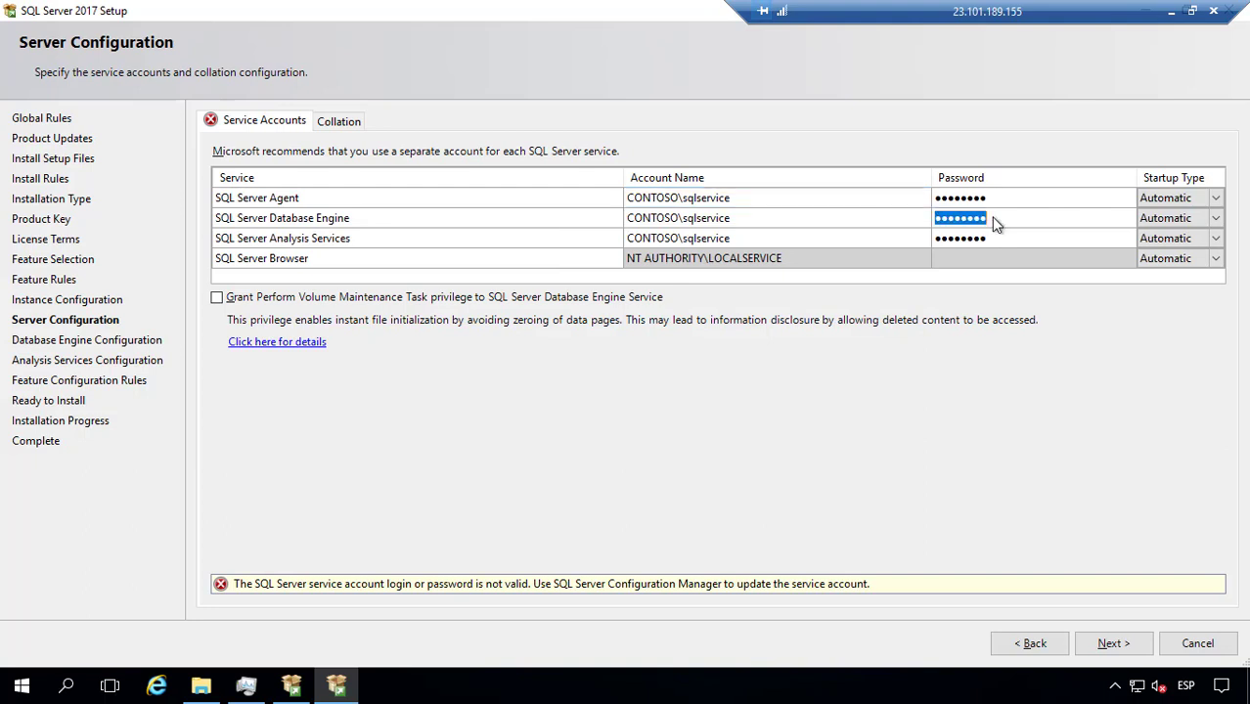
type("Password")
left_click(995, 236)
type("Pa")
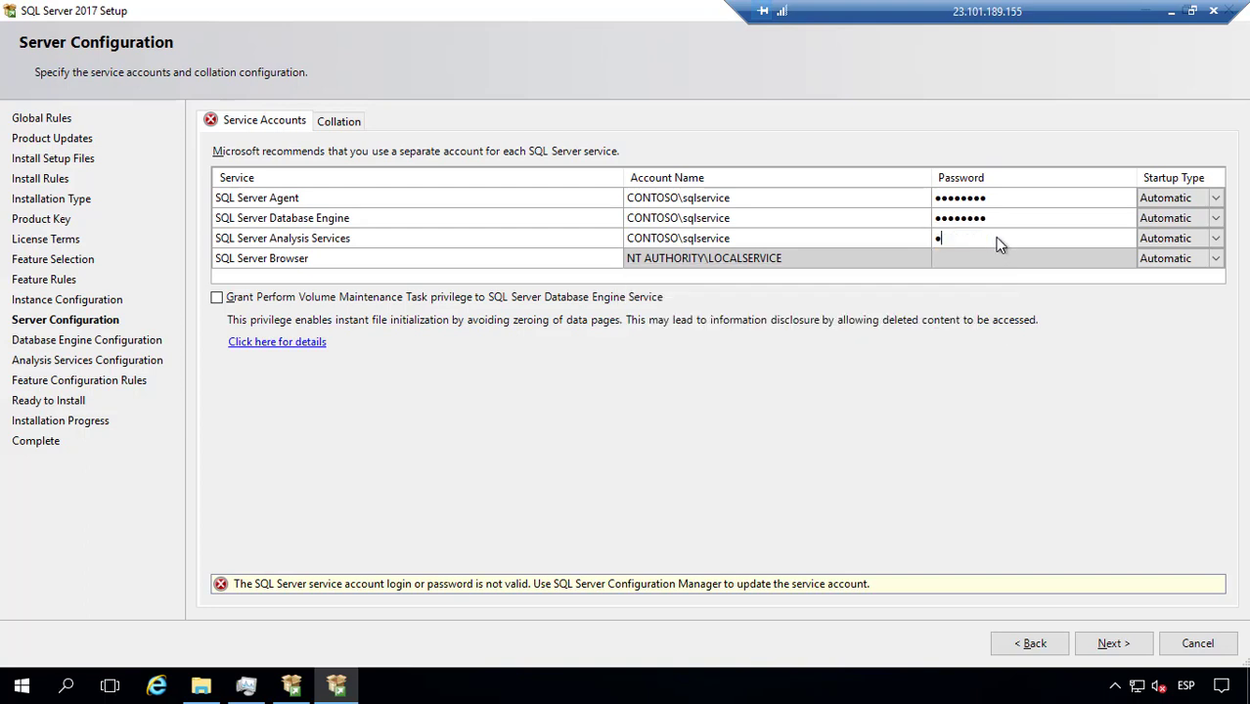
type("ssword")
left_click(339, 121)
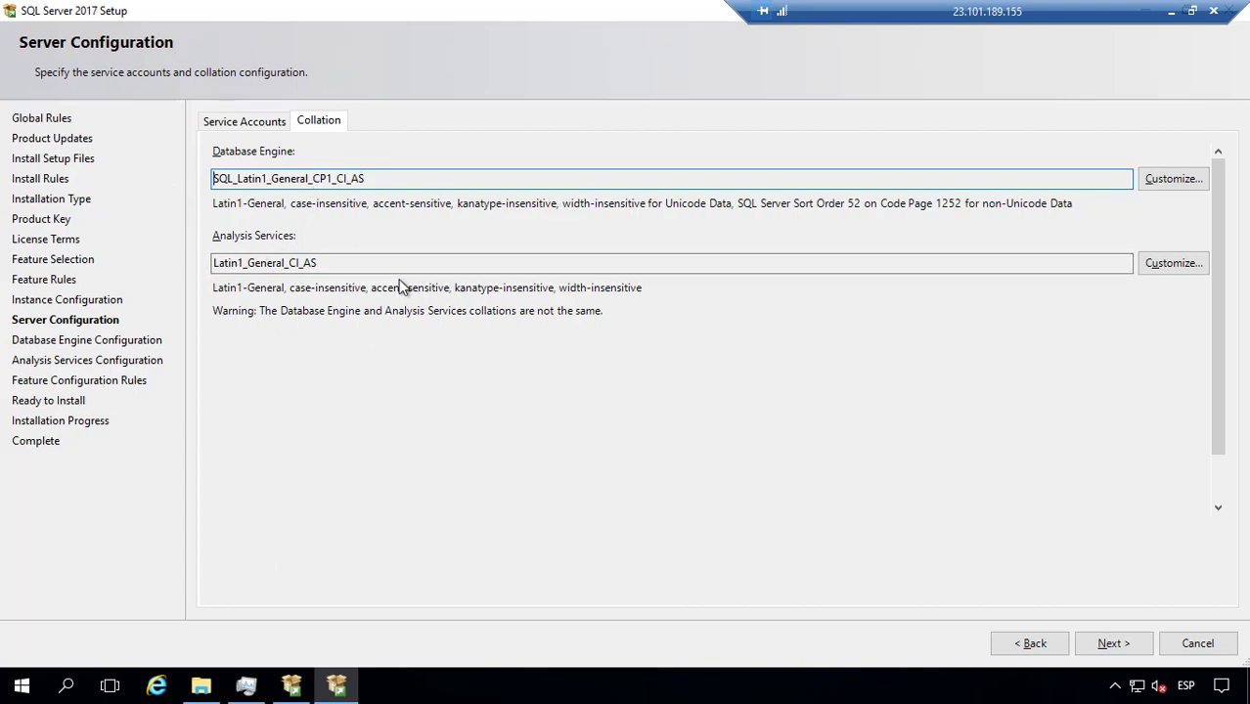
Step: Accept the default collations SQL_Latin1_General_CP1_CI_AS and Latin1_General_CI_AS and go to Database Engine Configuration
left_click(1118, 648)
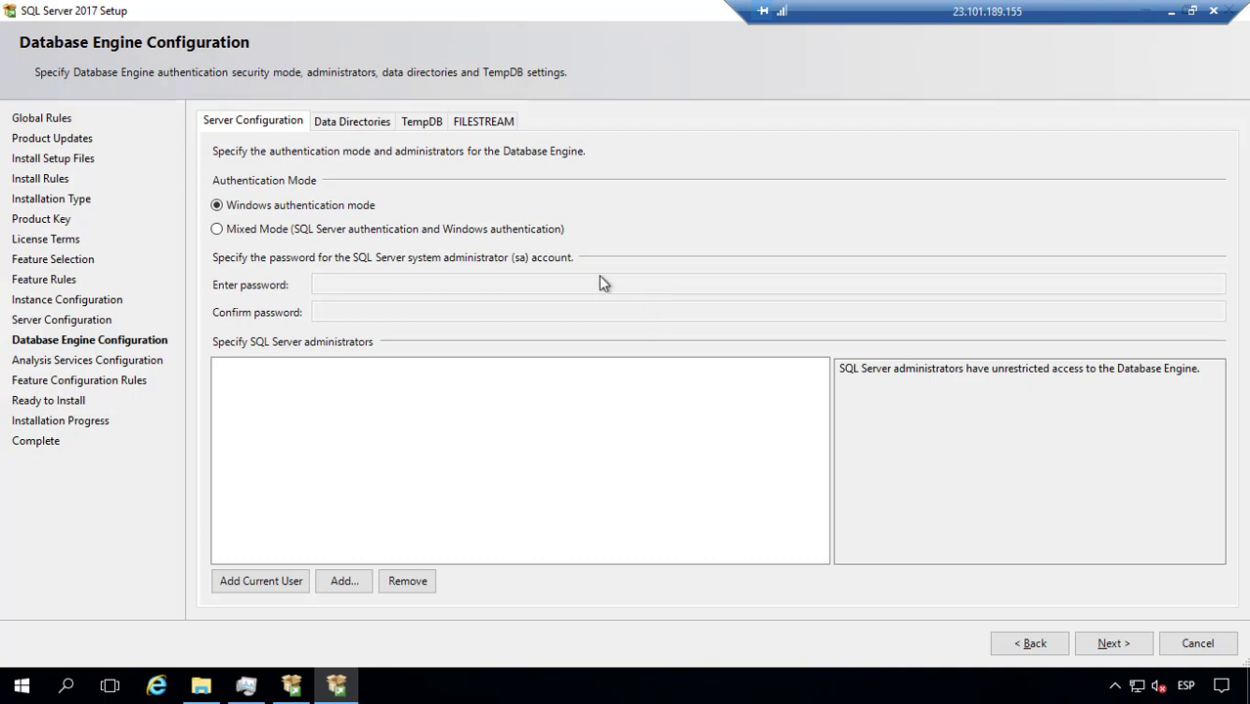
Step: Switch to Mixed Mode authentication and enter and confirm the sa password
left_click(498, 227)
left_click(466, 286)
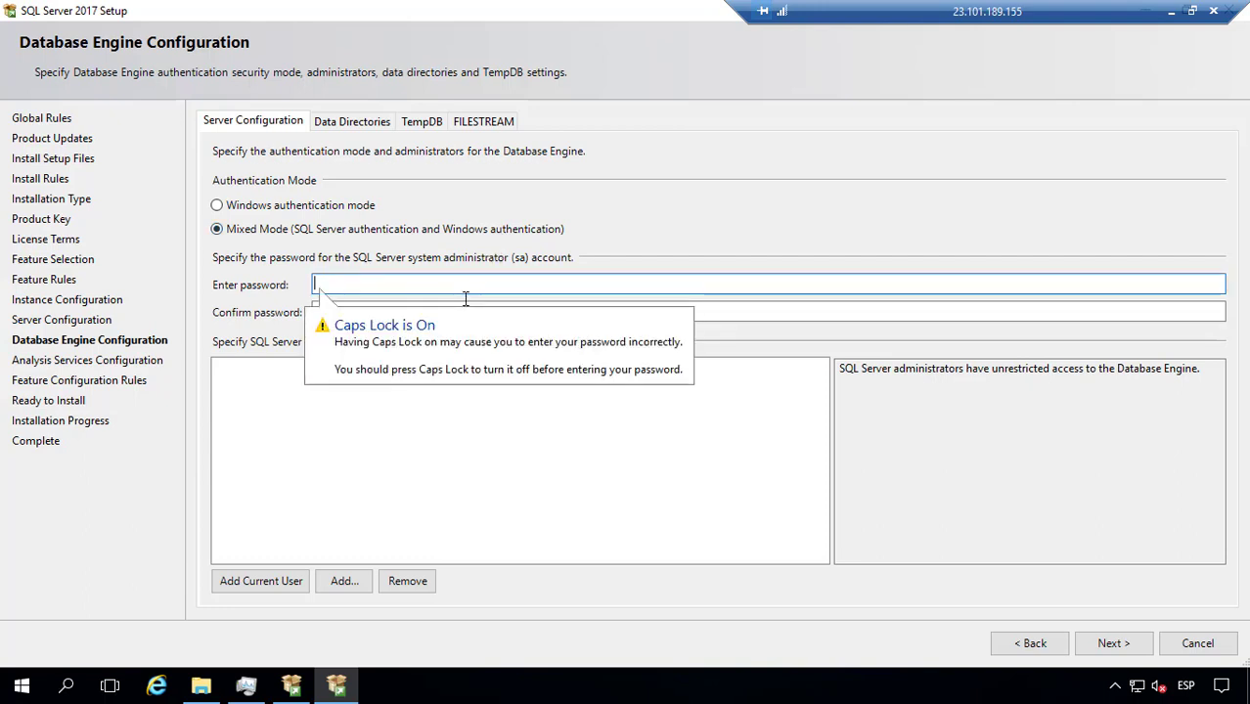
type("P")
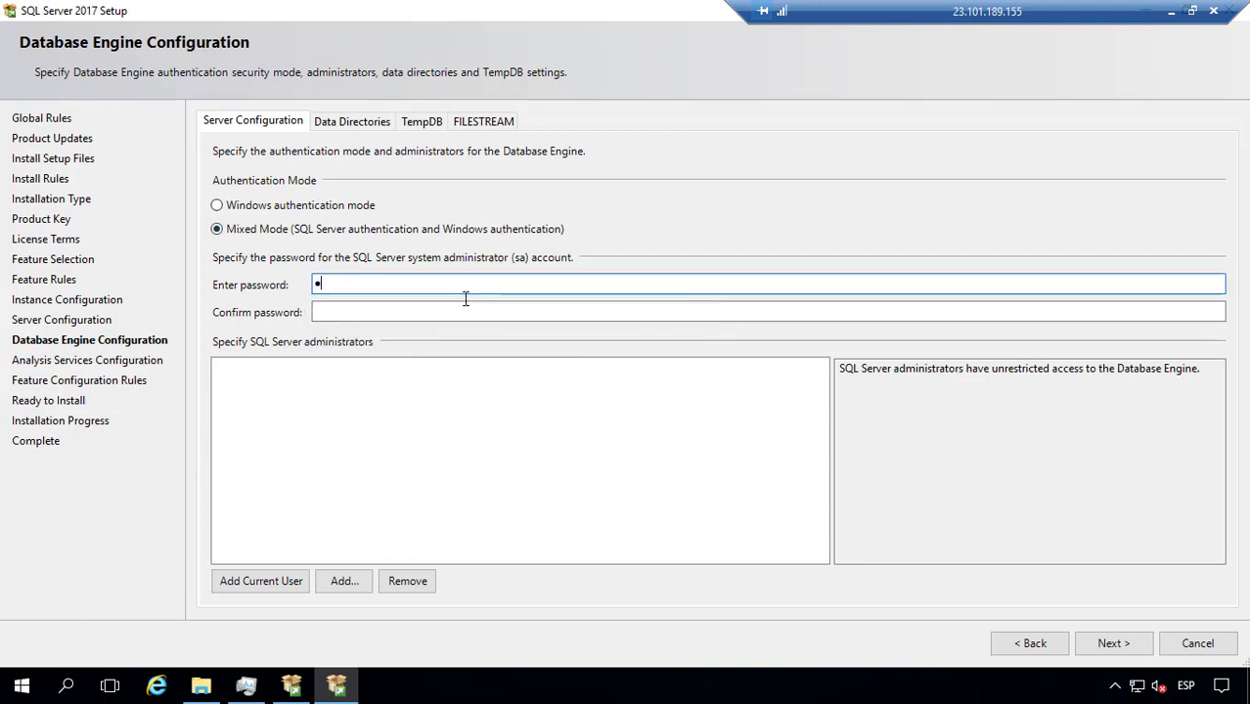
type("@ssw0rd")
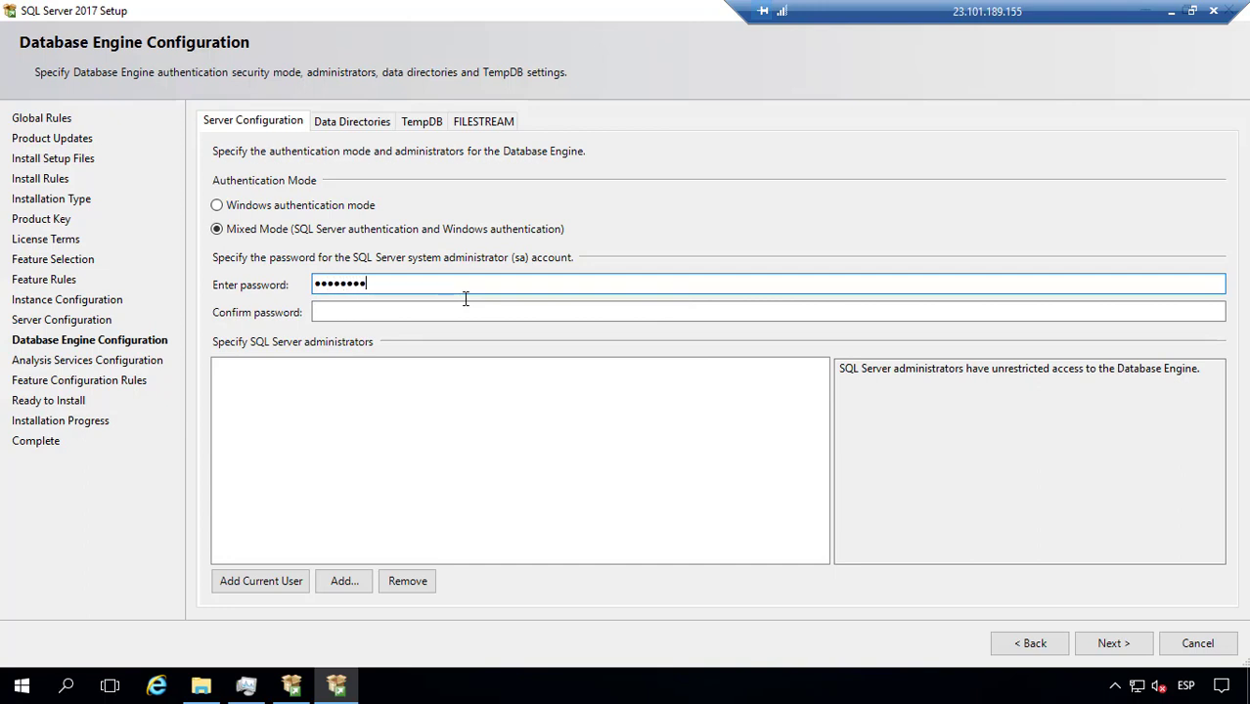
key("Tab")
type("P@ssw0rd")
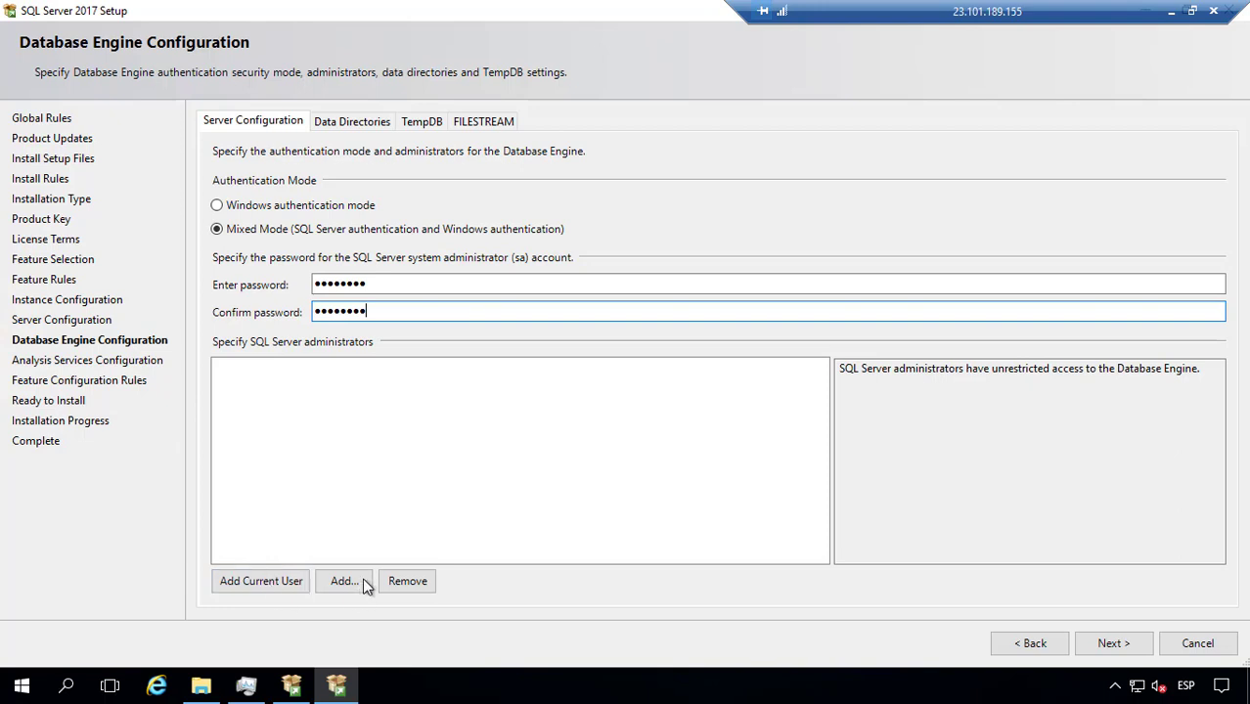
Step: Add the current user as a SQL Server administrator and view the default C: data directories
left_click(278, 580)
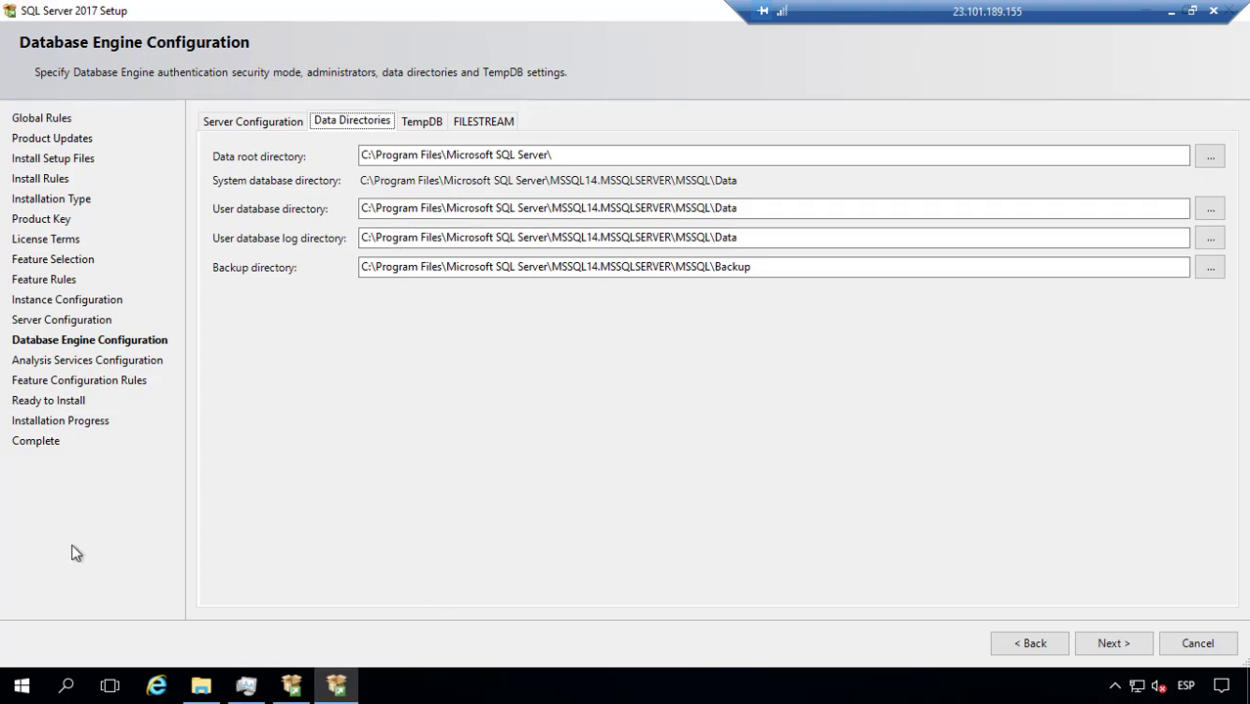
mouse_move(216, 699)
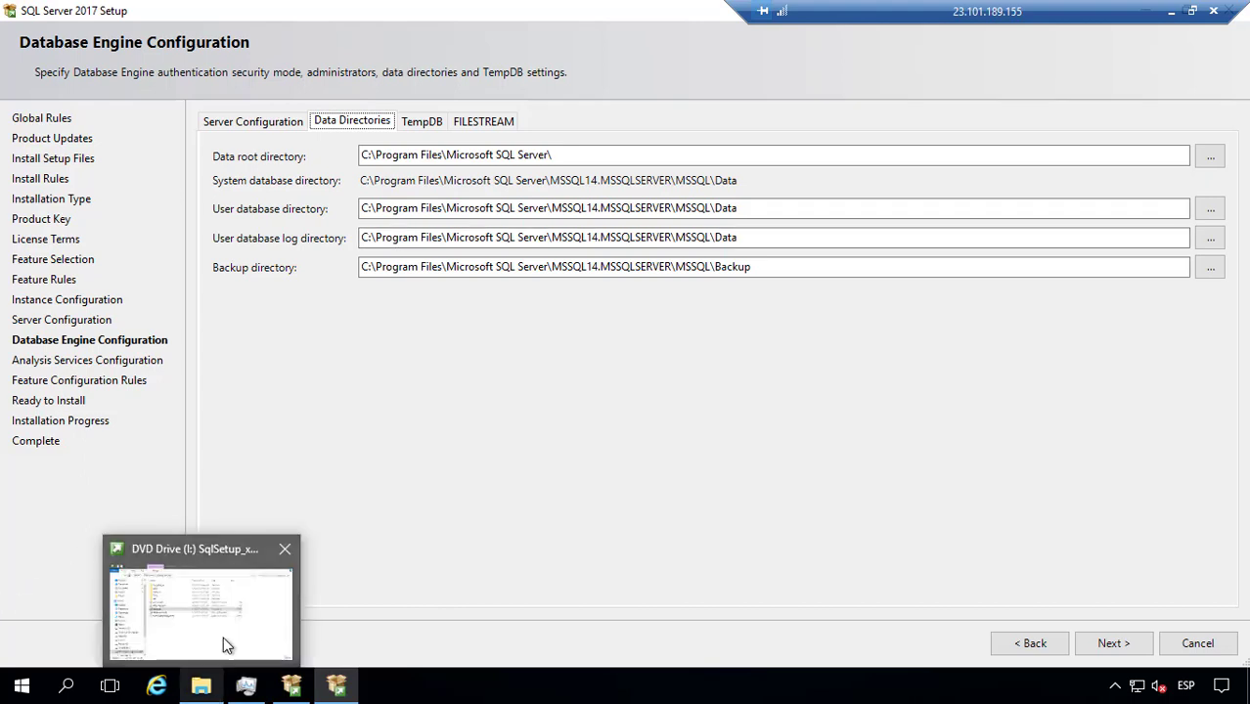
left_click(223, 636)
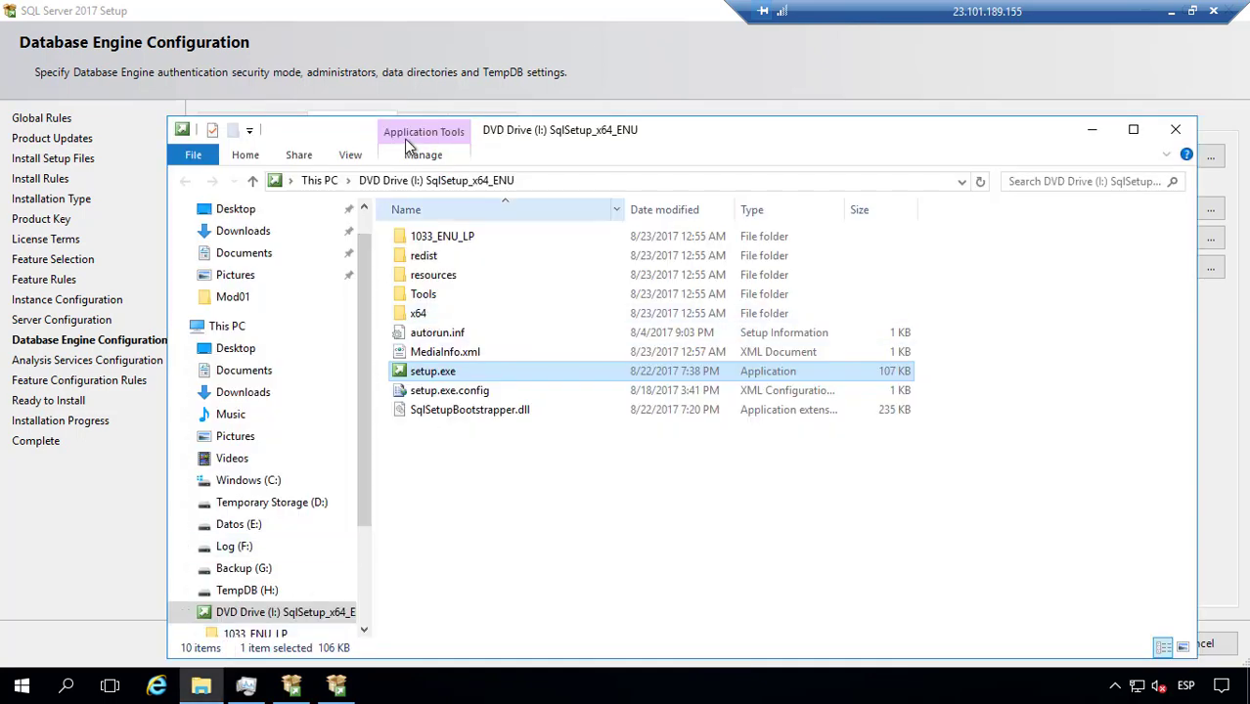
double_click(660, 132)
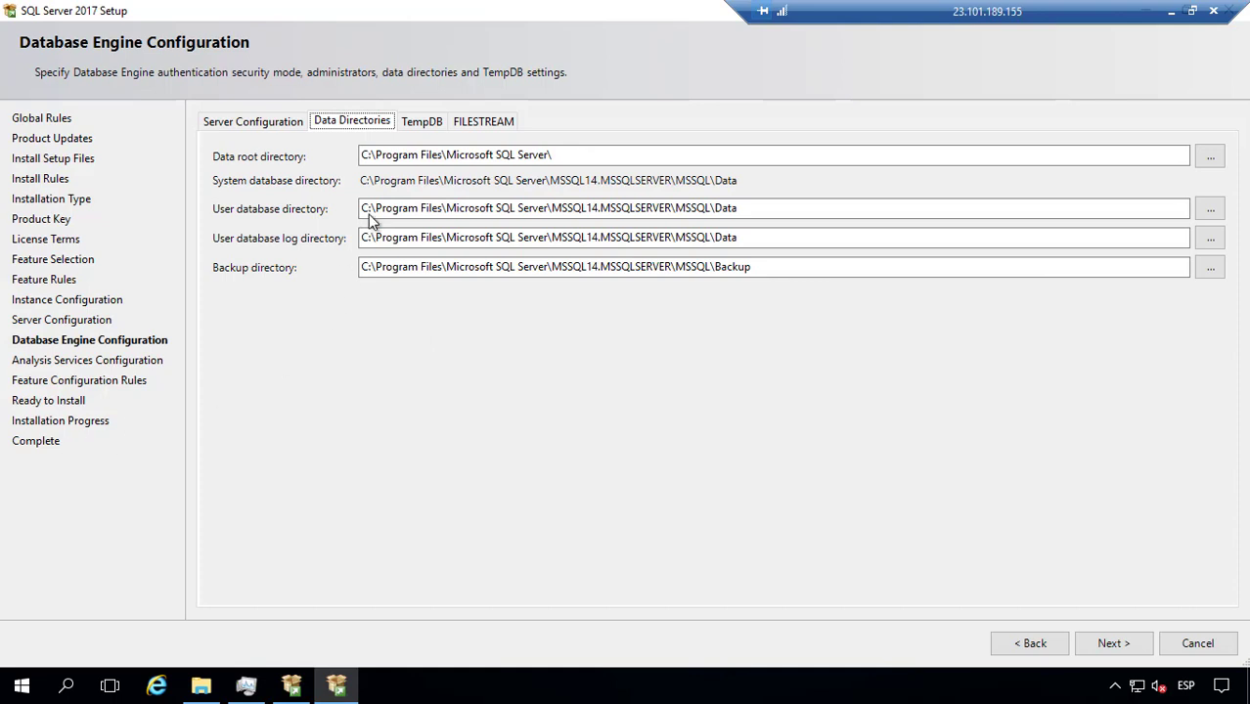
left_click(369, 208)
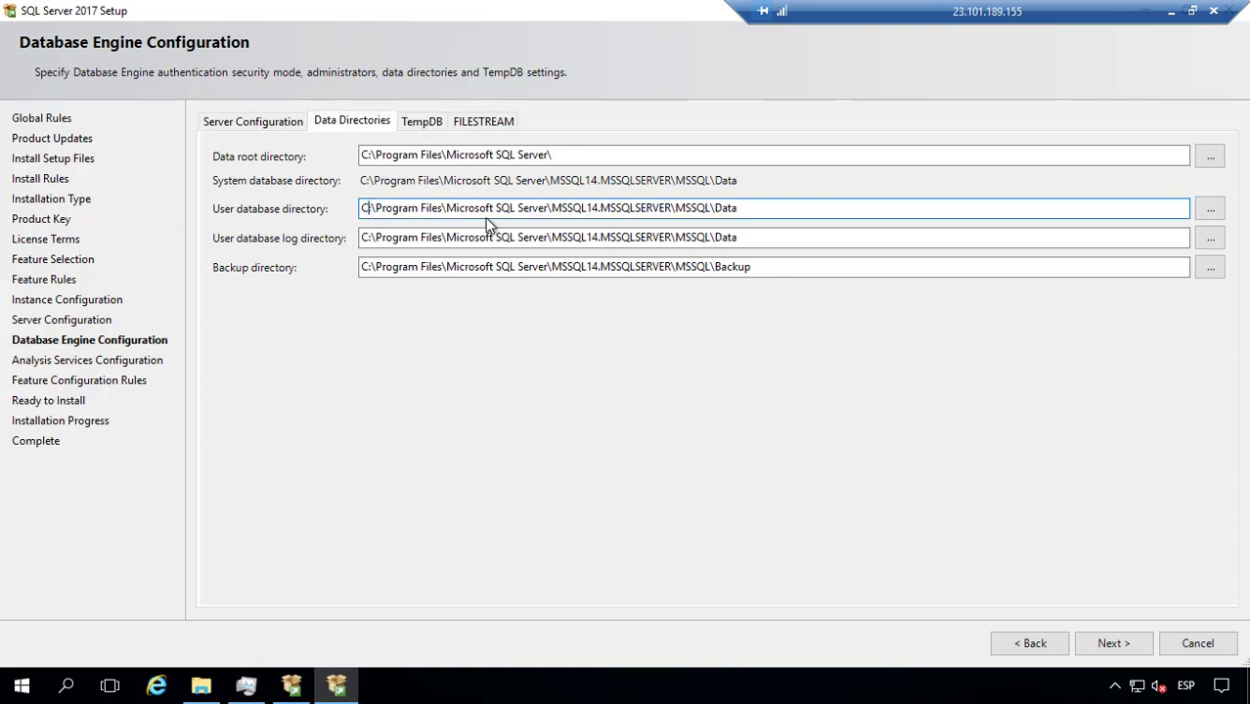
Step: Change the drive letters of the user database and log paths to E: and F:
key("BackSpace")
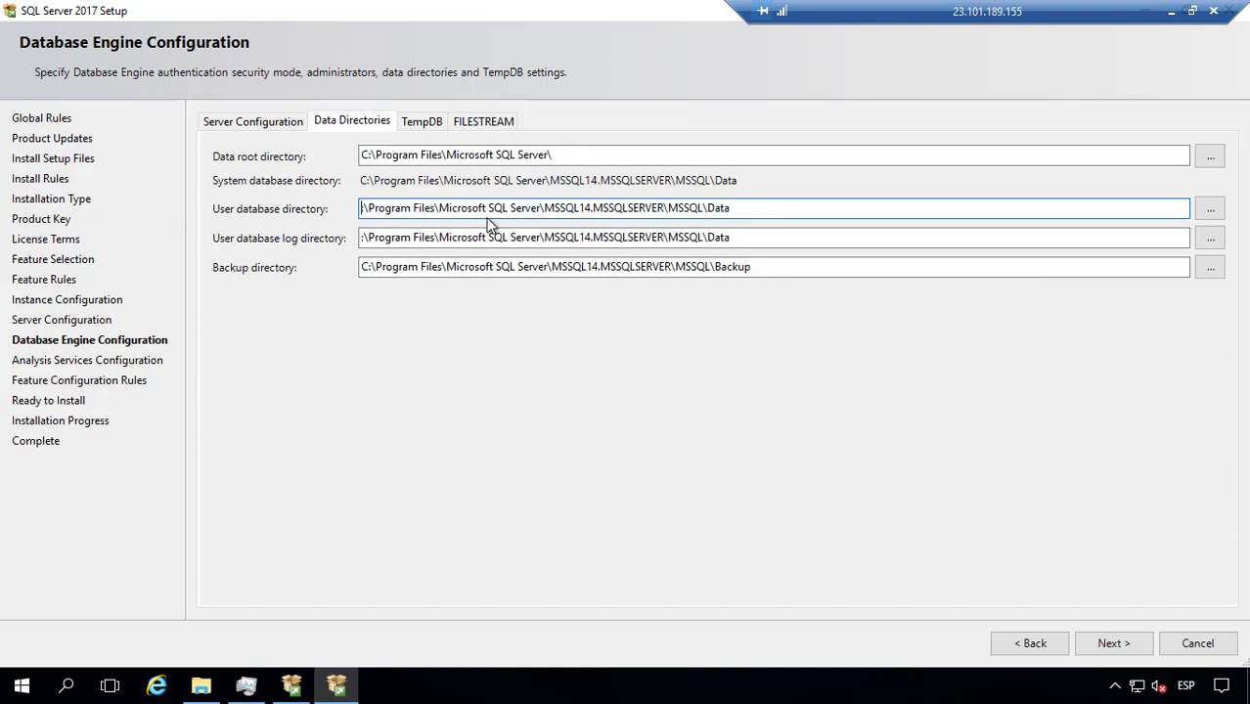
type("E")
left_click(377, 242)
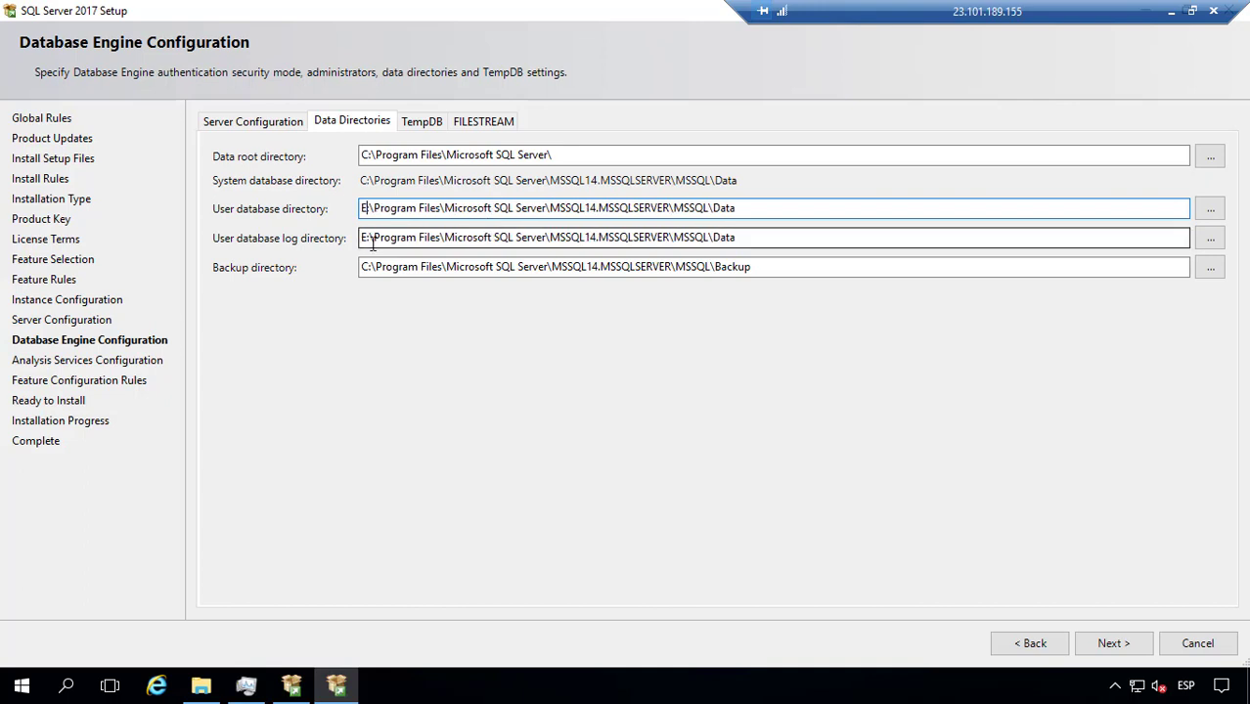
left_click(369, 241)
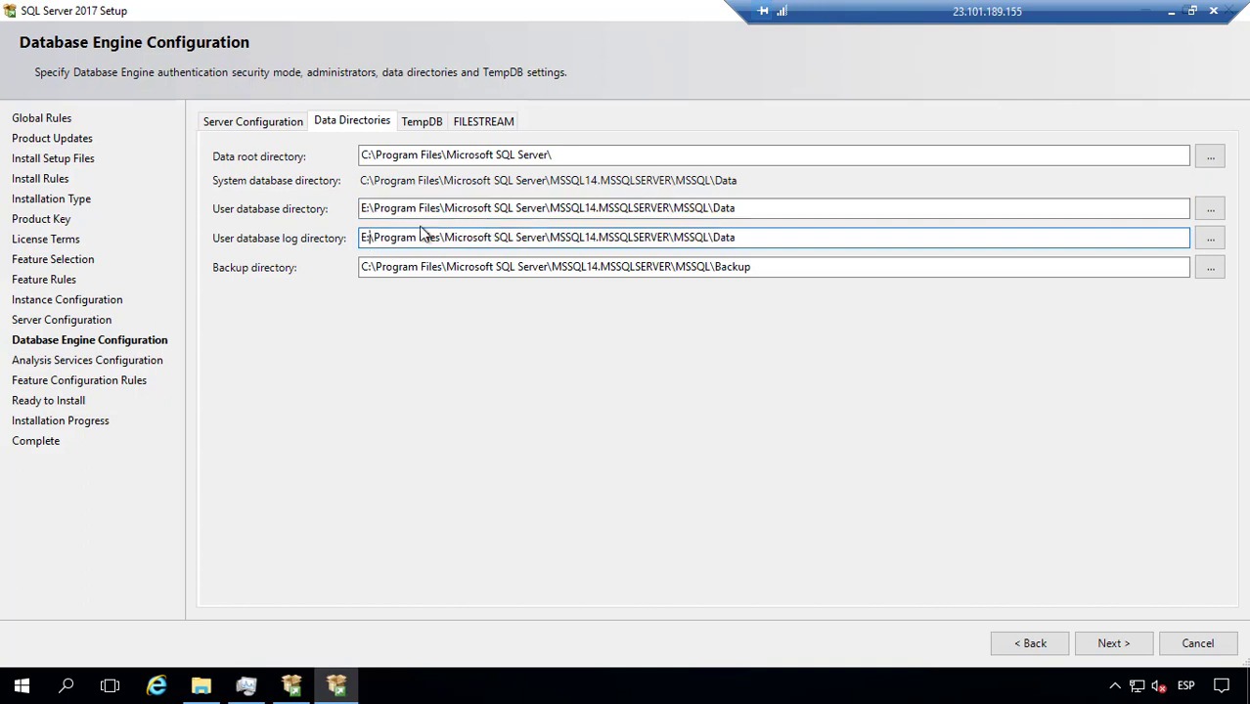
type(":")
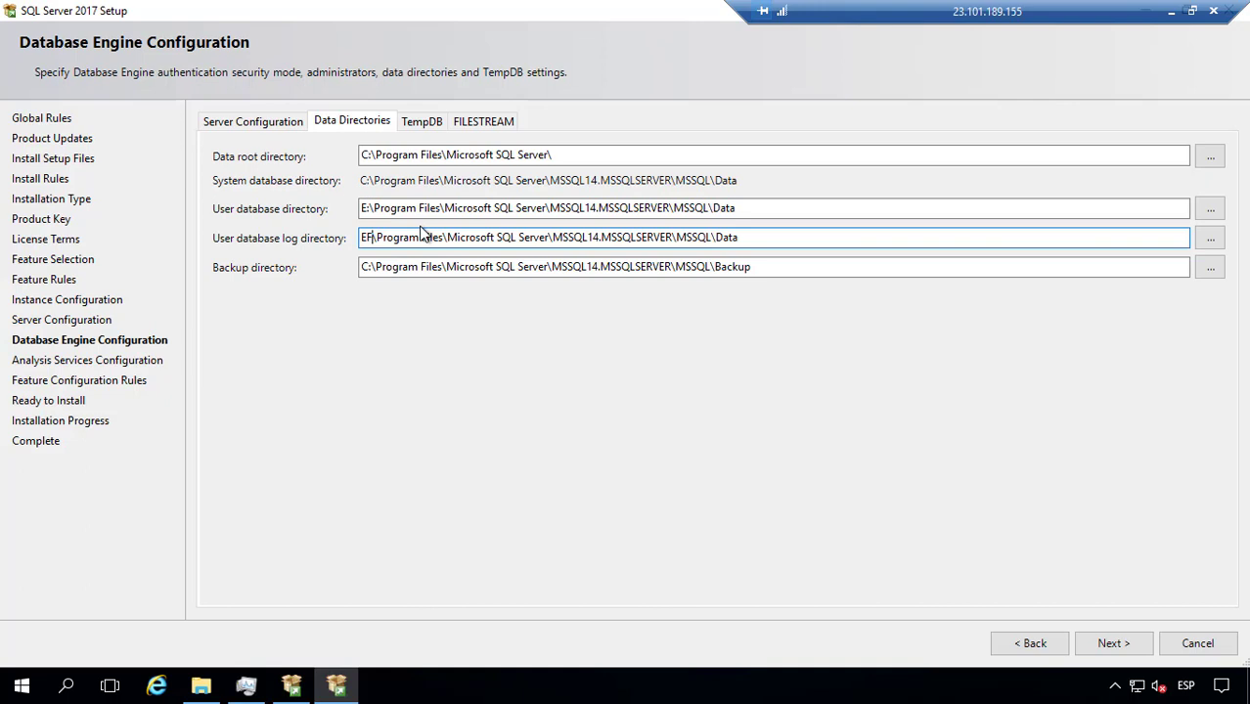
key("BackSpace")
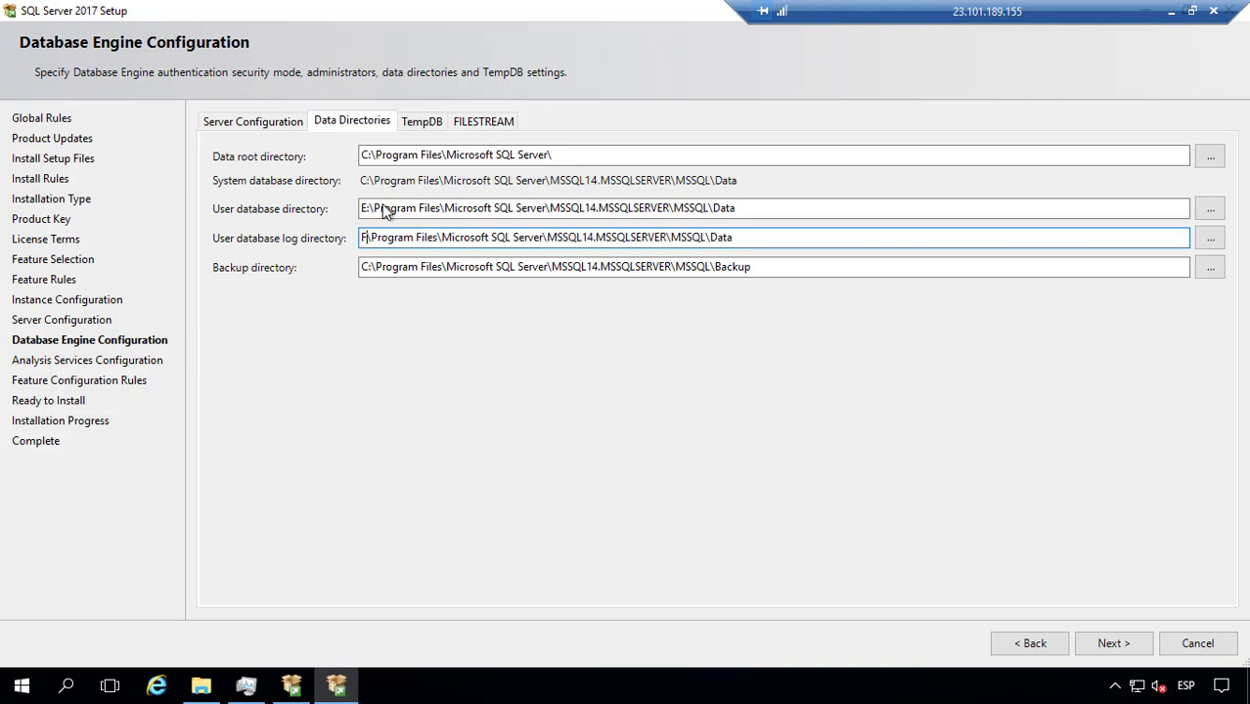
type(":")
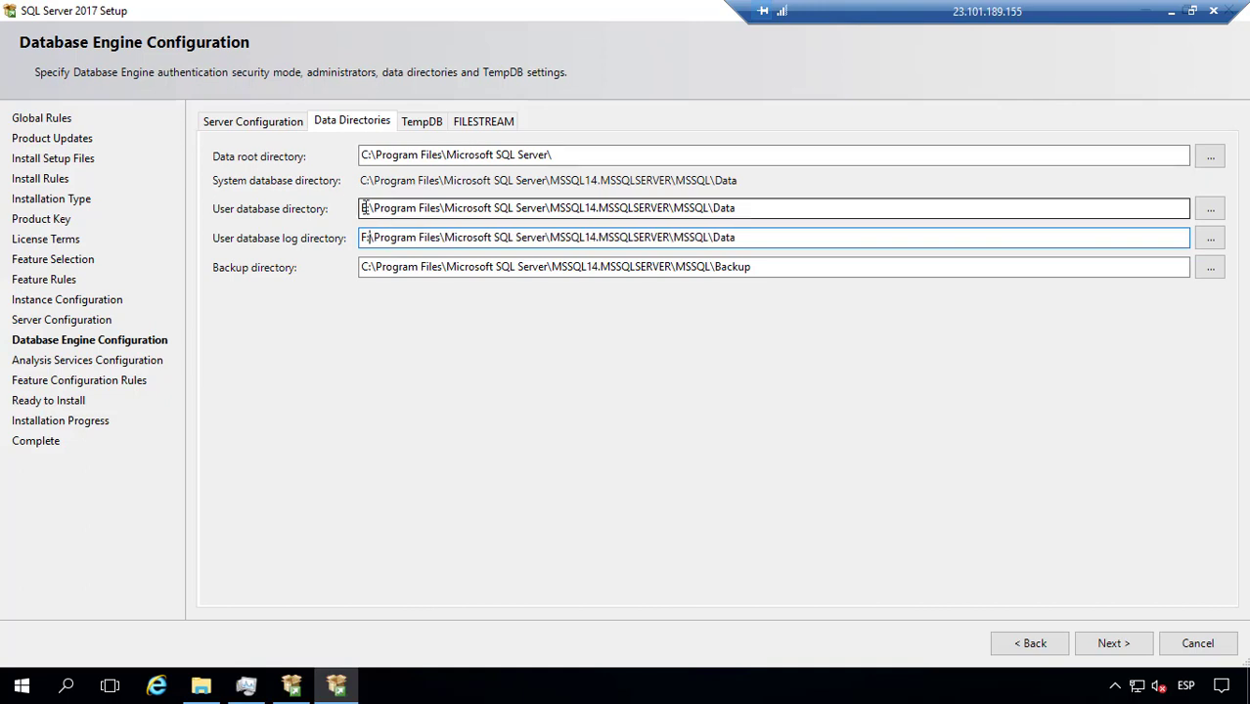
Step: Trim Program Files\Microsoft SQL Server from both paths, leaving MSSQL14.MSSQLSERVER\MSSQL\Data on E: and F:
left_click(518, 209)
key("Right")
key("Right")
key("Right")
key("Right")
key("BackSpace")
key("BackSpace")
key("BackSpace")
key("BackSpace")
key("BackSpace")
key("BackSpace")
key("BackSpace")
key("BackSpace")
key("BackSpace")
key("BackSpace")
key("BackSpace")
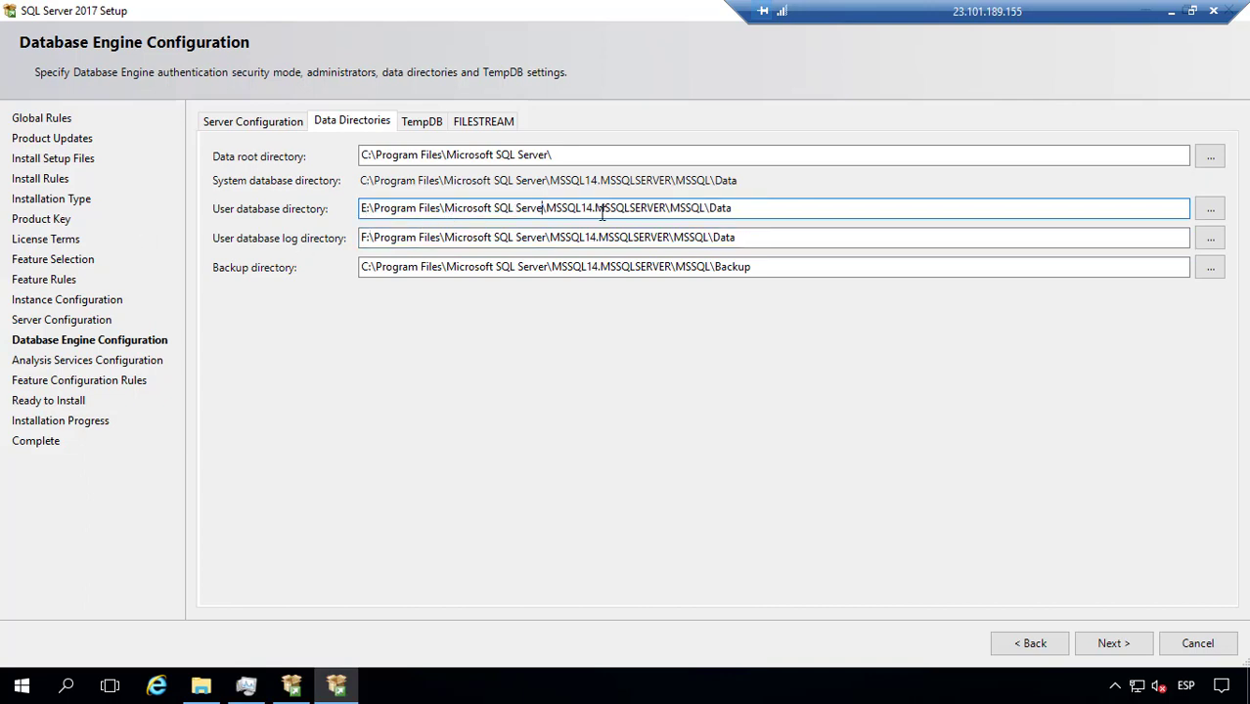
key("BackSpace")
key("BackSpace")
key("BackSpace")
key("BackSpace")
key("BackSpace")
key("BackSpace")
key("BackSpace")
key("BackSpace")
key("BackSpace")
key("BackSpace")
key("BackSpace")
key("BackSpace")
key("BackSpace")
key("BackSpace")
key("BackSpace")
key("BackSpace")
key("BackSpace")
key("BackSpace")
key("BackSpace")
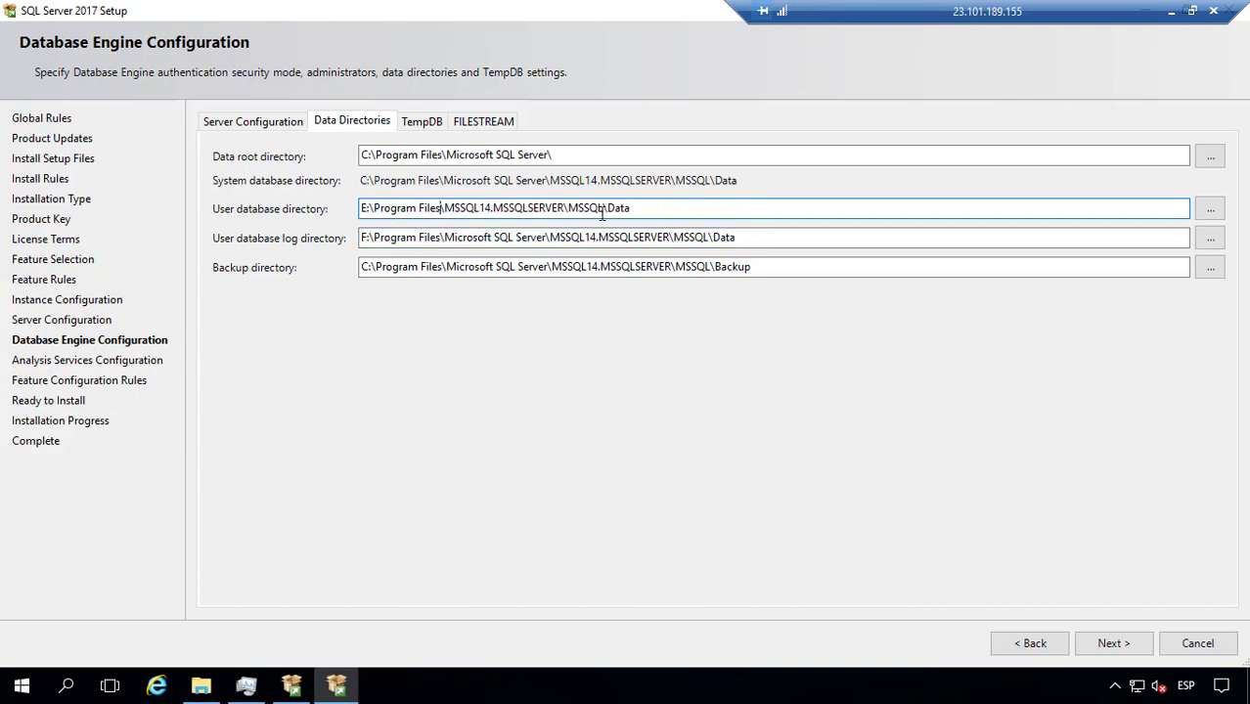
key("BackSpace")
key("BackSpace")
key("BackSpace")
key("BackSpace")
key("BackSpace")
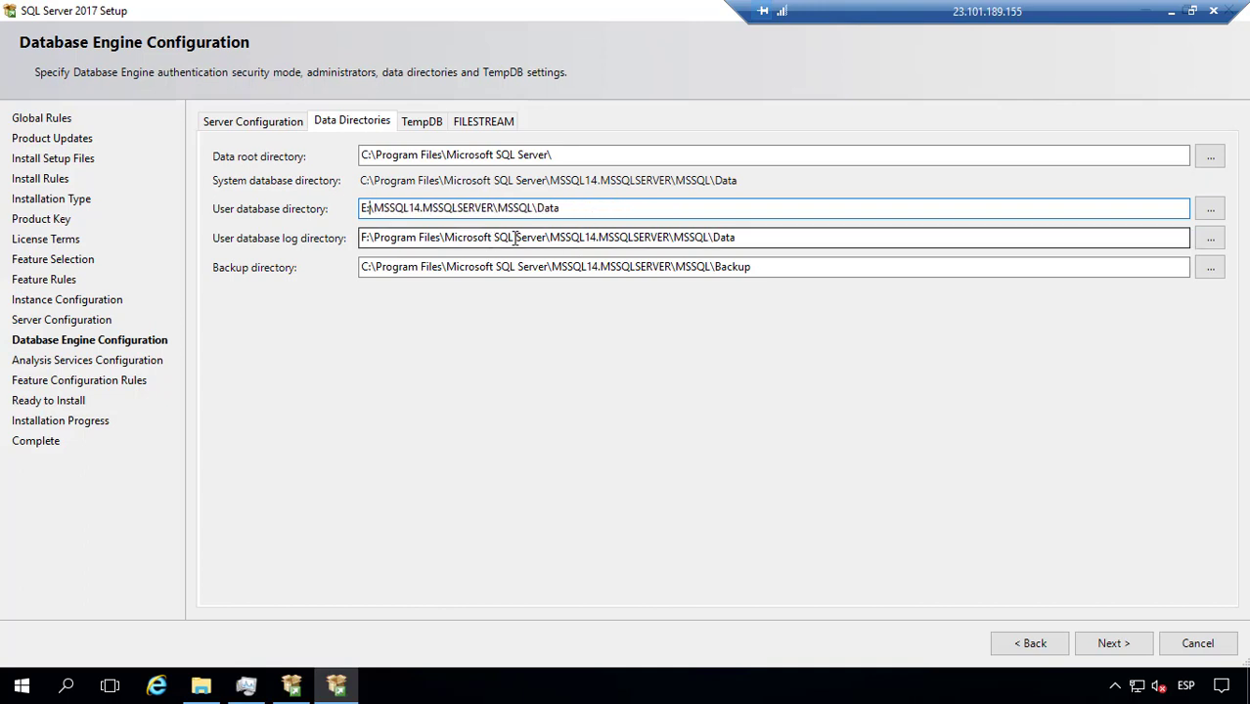
left_click_drag(551, 238, 375, 235)
key("BackSpace")
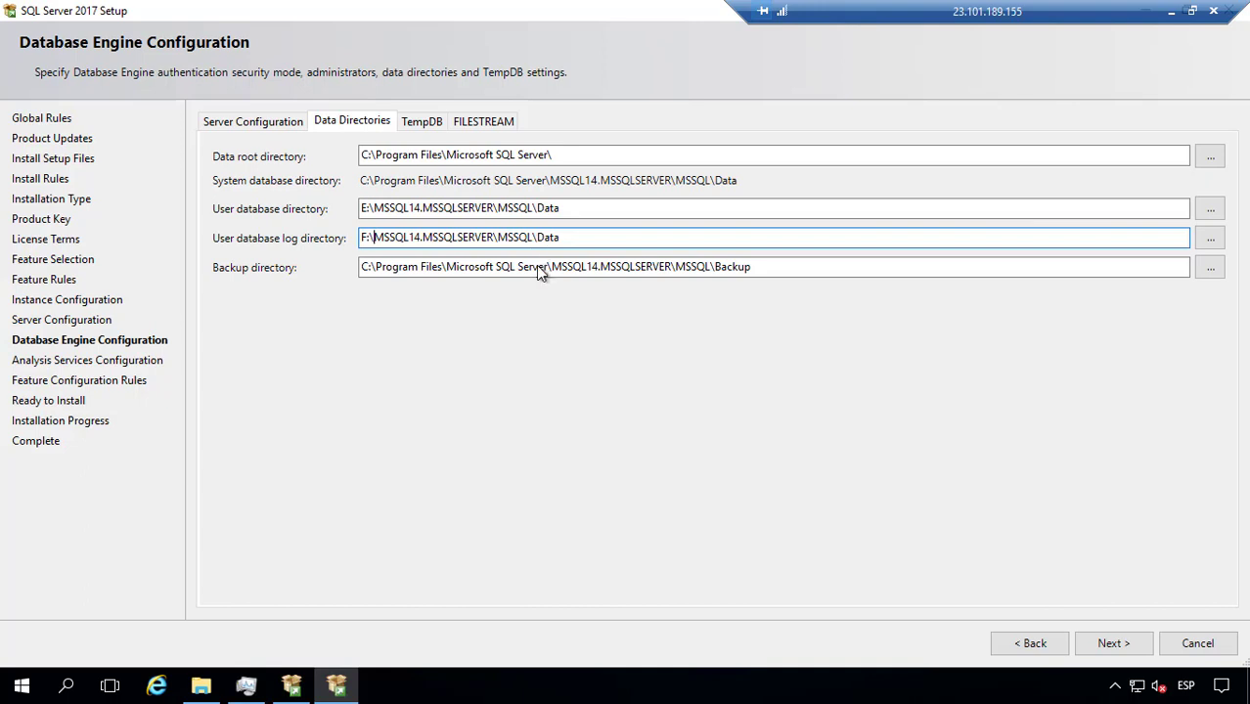
Step: Remove Program Files\Microsoft SQL Server from the backup path, checking the available drive letters
left_click_drag(547, 267, 384, 262)
key("BackSpace")
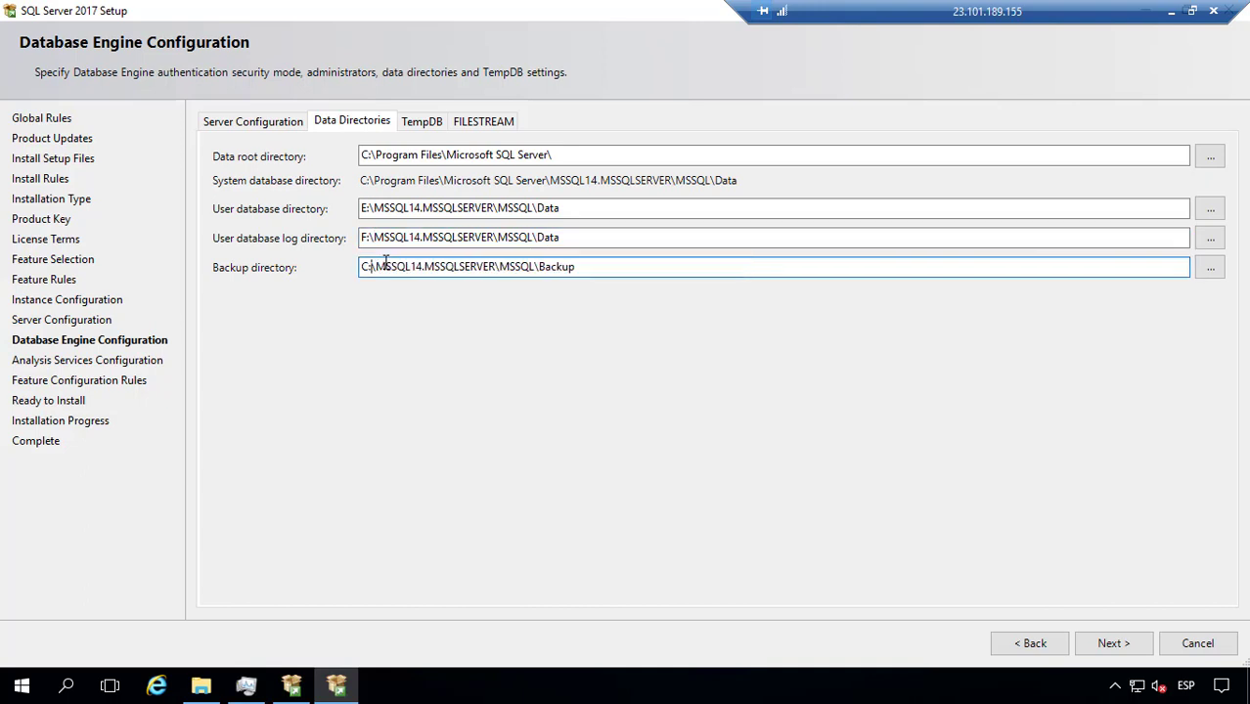
key("alt+Tab")
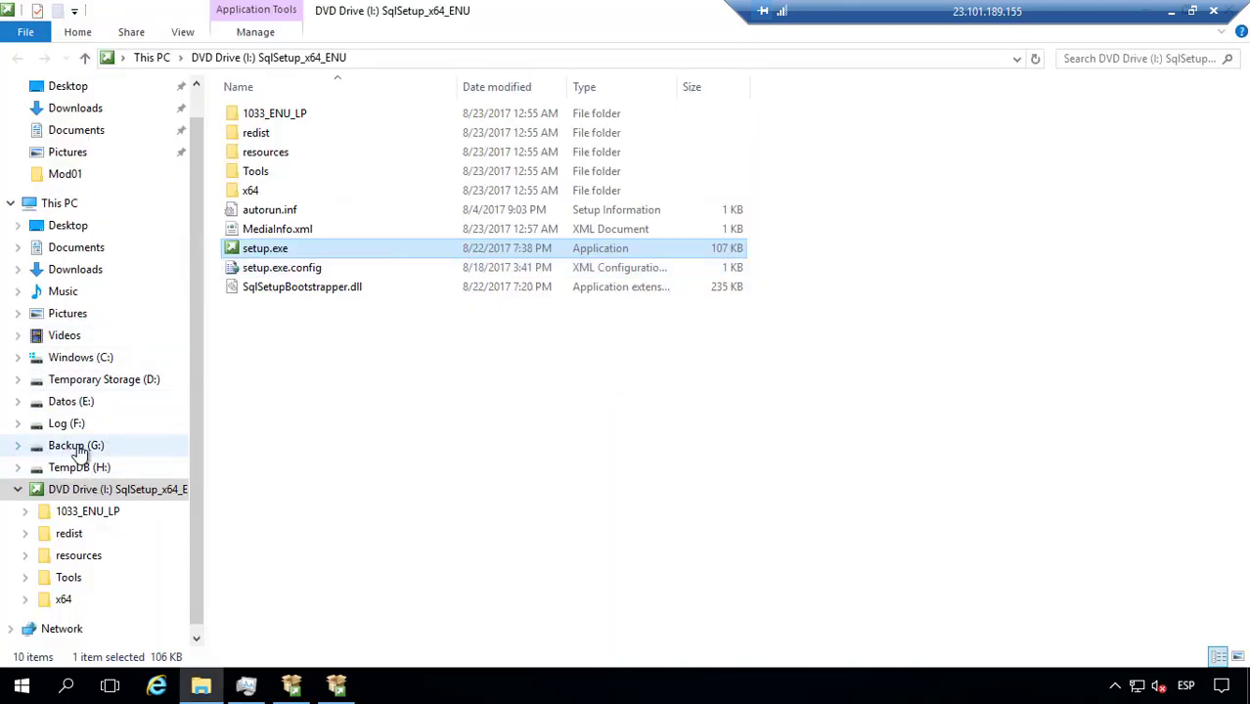
key("alt+Tab")
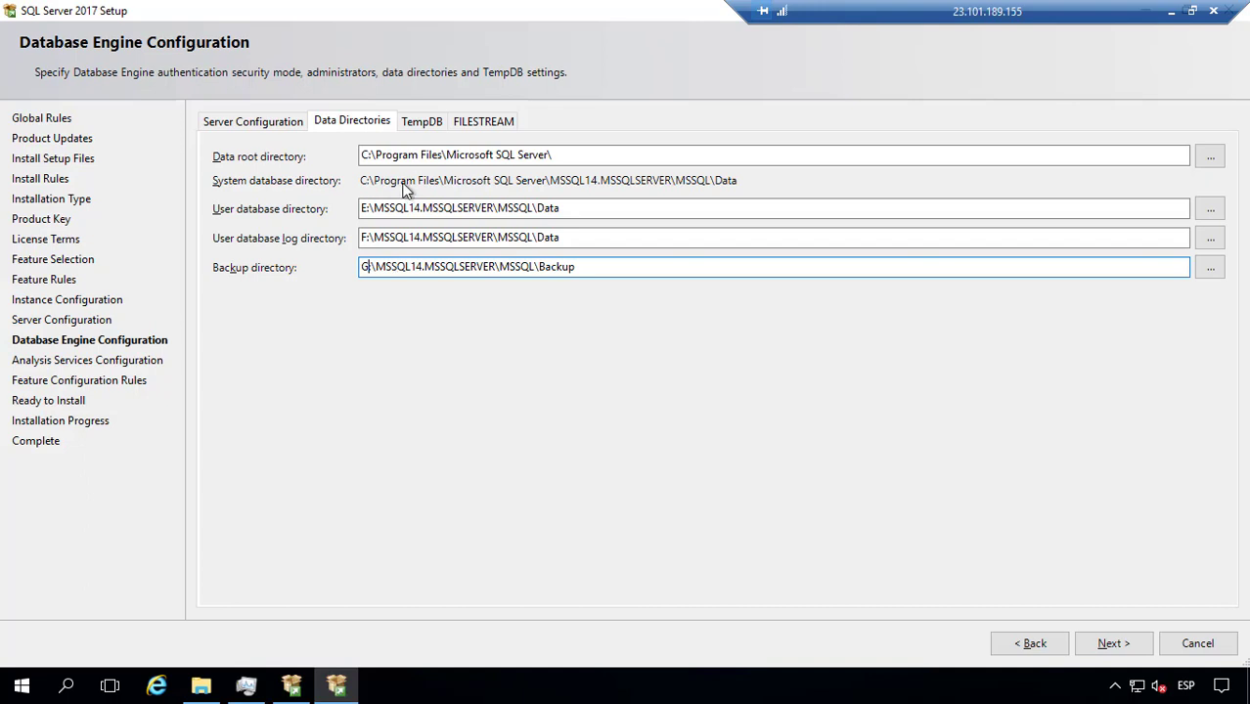
Step: Show the TempDB settings and select the Number of files value (4 files of 8 MB)
left_click(425, 120)
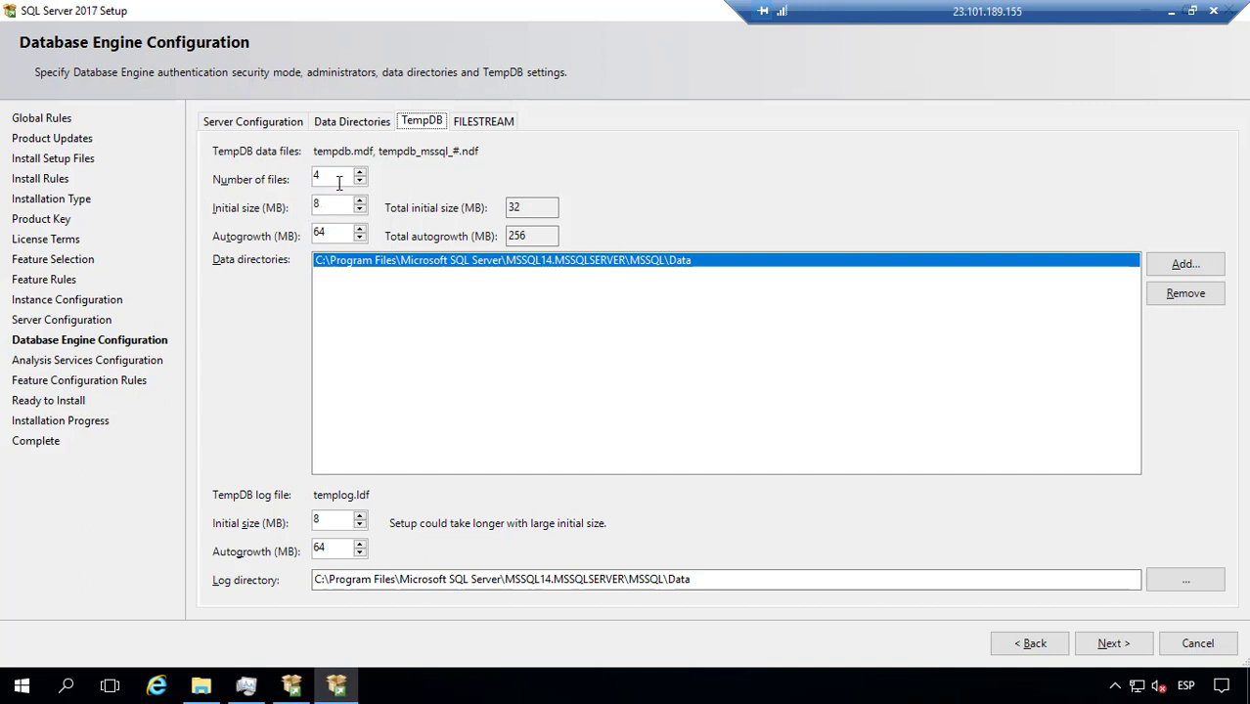
double_click(338, 182)
key("alt+Tab")
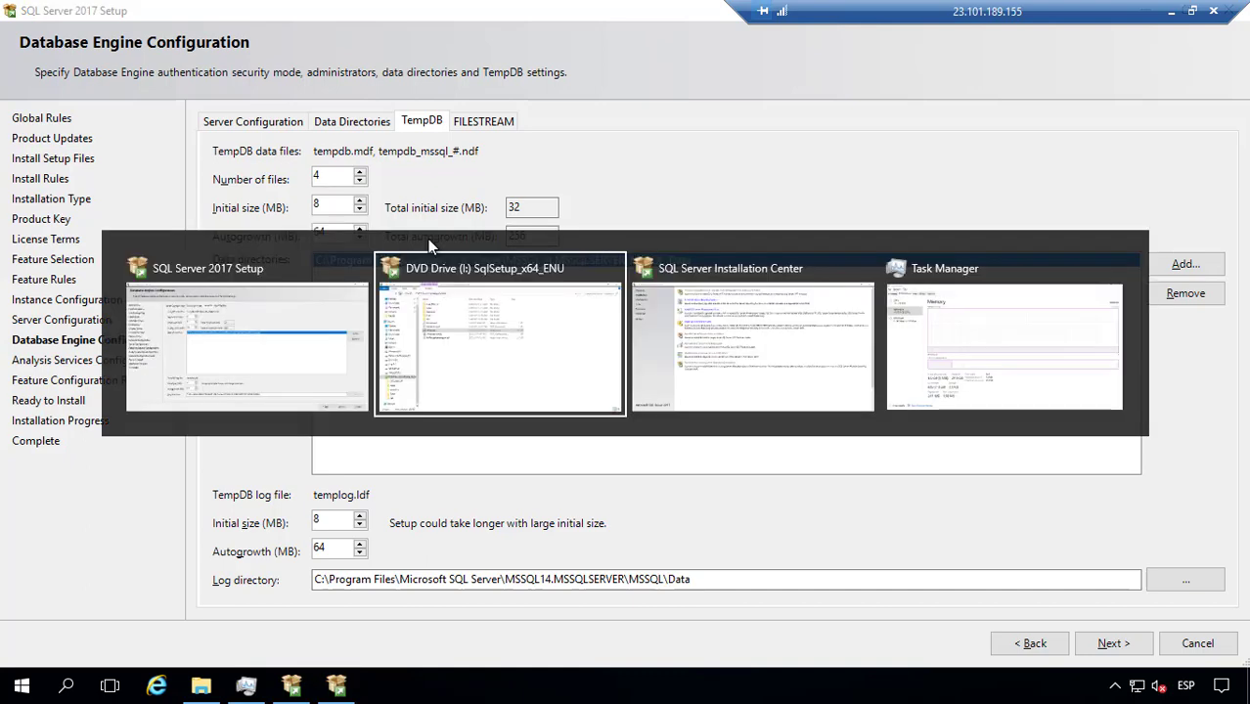
key("alt+Tab")
key("alt+Tab")
key("alt+Tab")
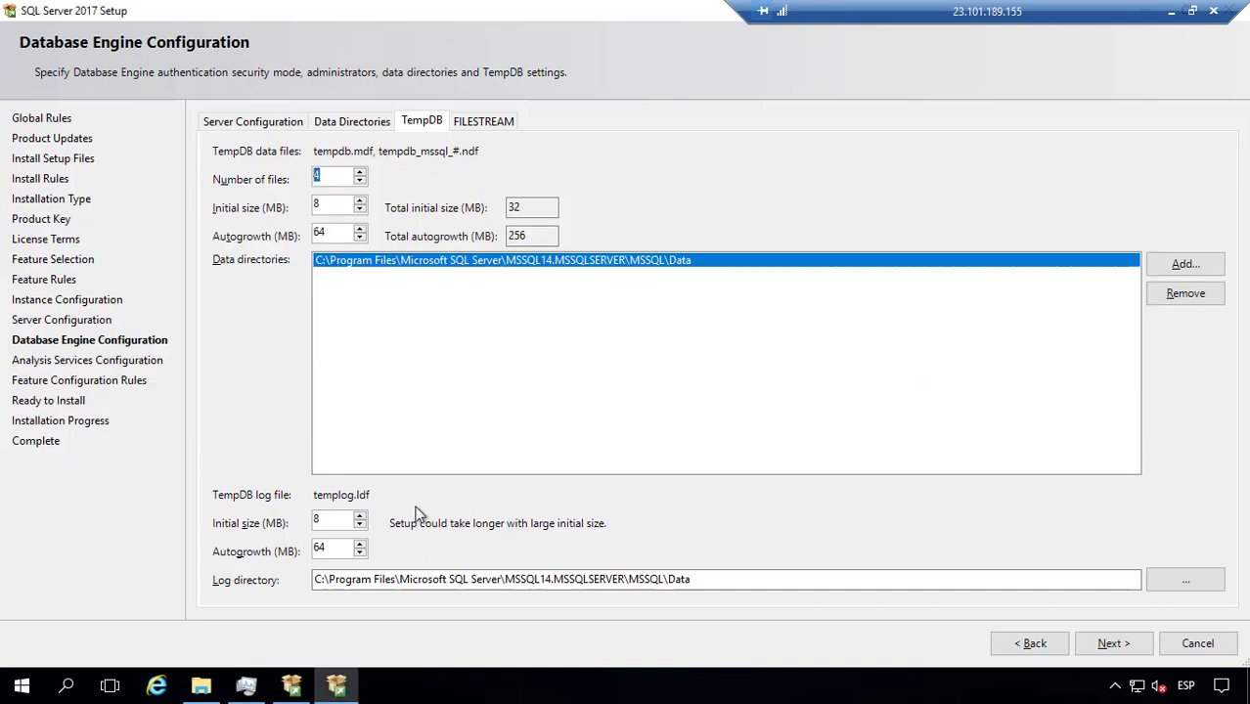
left_click(200, 685)
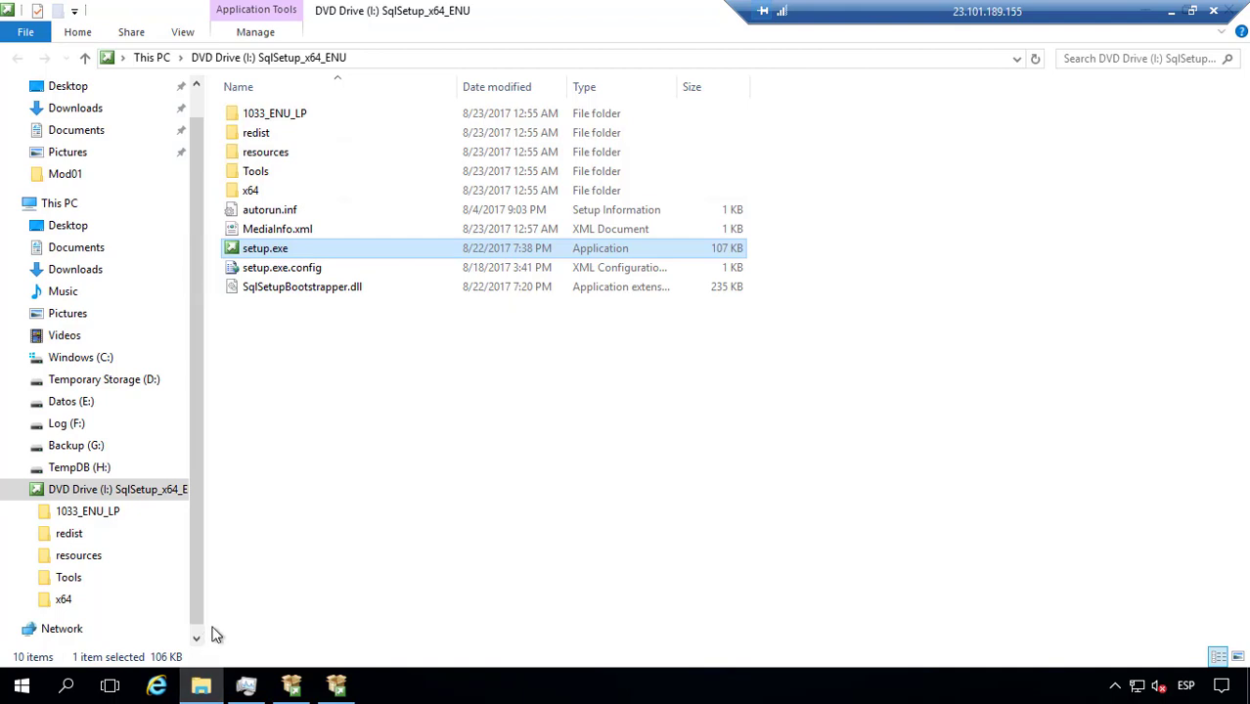
left_click(80, 468)
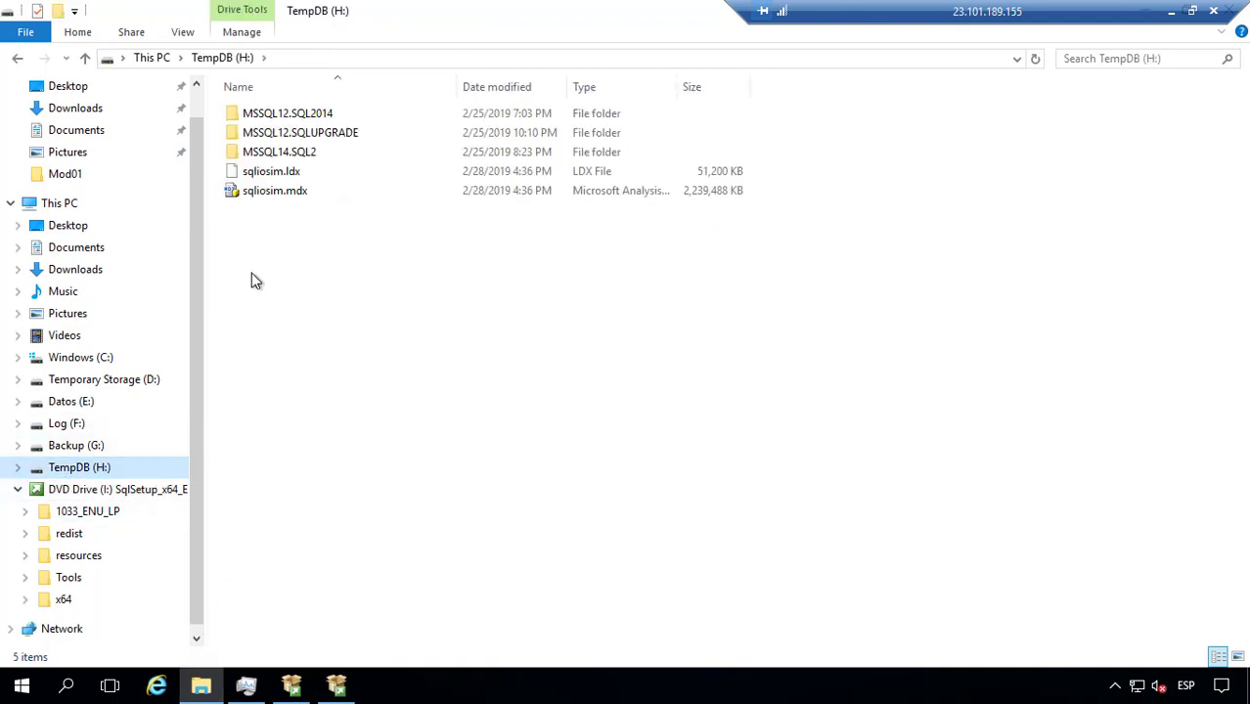
left_click(360, 62)
left_click_drag(367, 241, 274, 164)
left_click(280, 58)
key("alt+Tab")
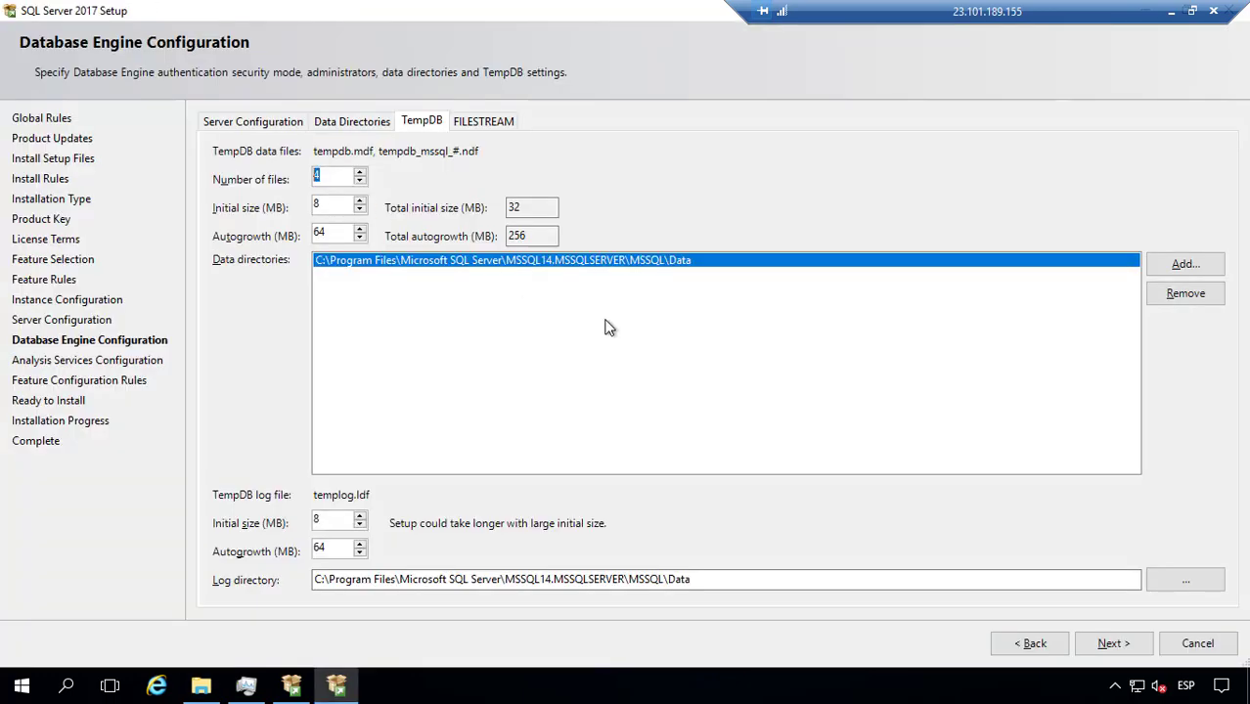
Step: Replace the default TempDB directory, creating a MSSQL14.MSSQLSERVER folder on the TempDB (H:) drive
left_click(1166, 297)
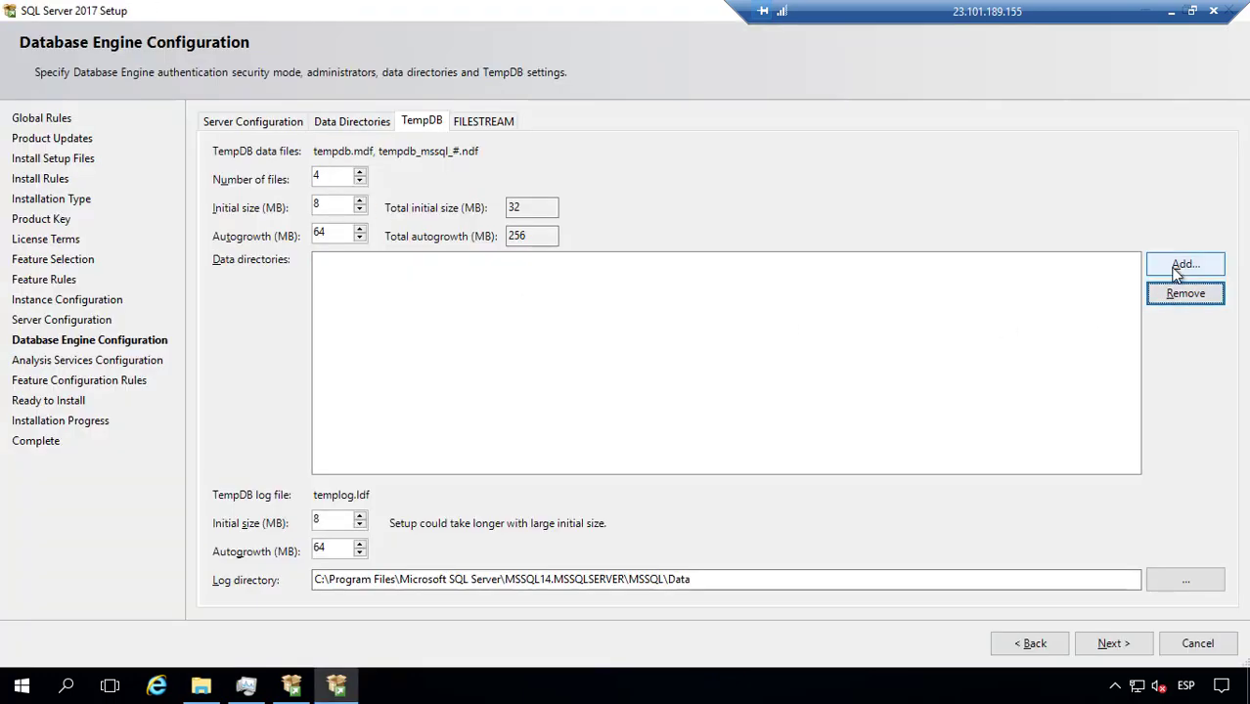
left_click(1177, 268)
left_click_drag(748, 300, 748, 358)
left_click(590, 368)
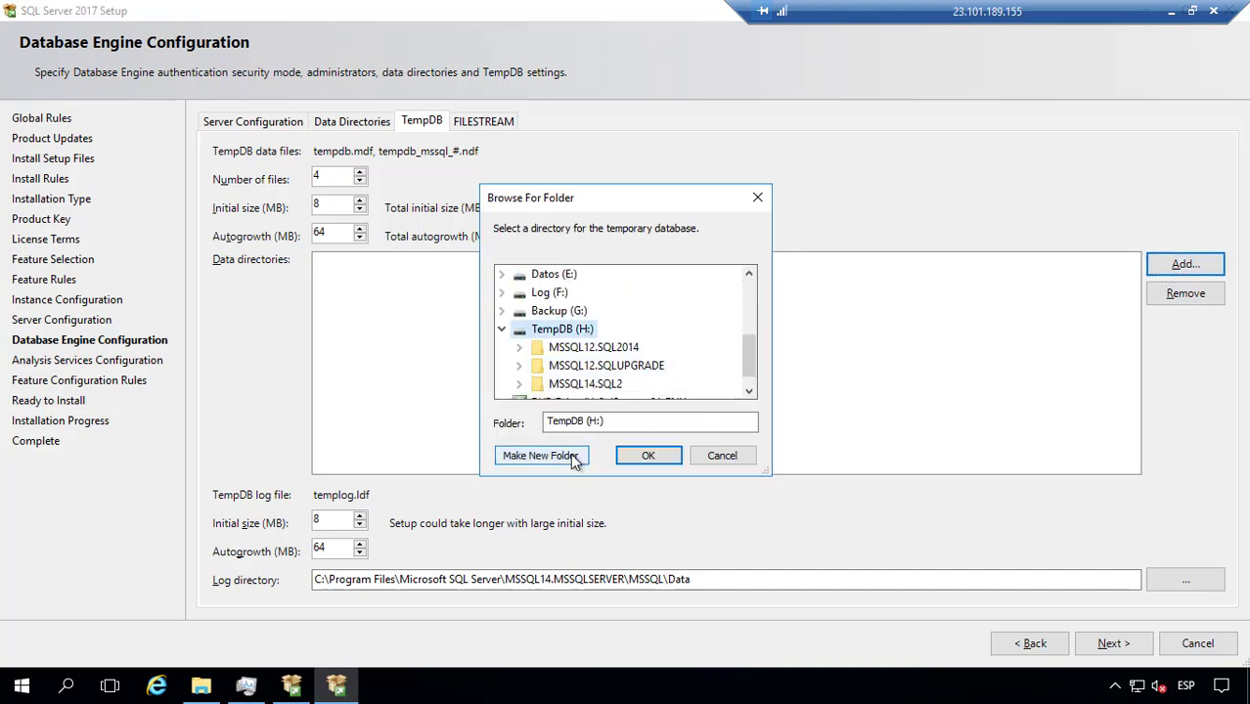
left_click(541, 456)
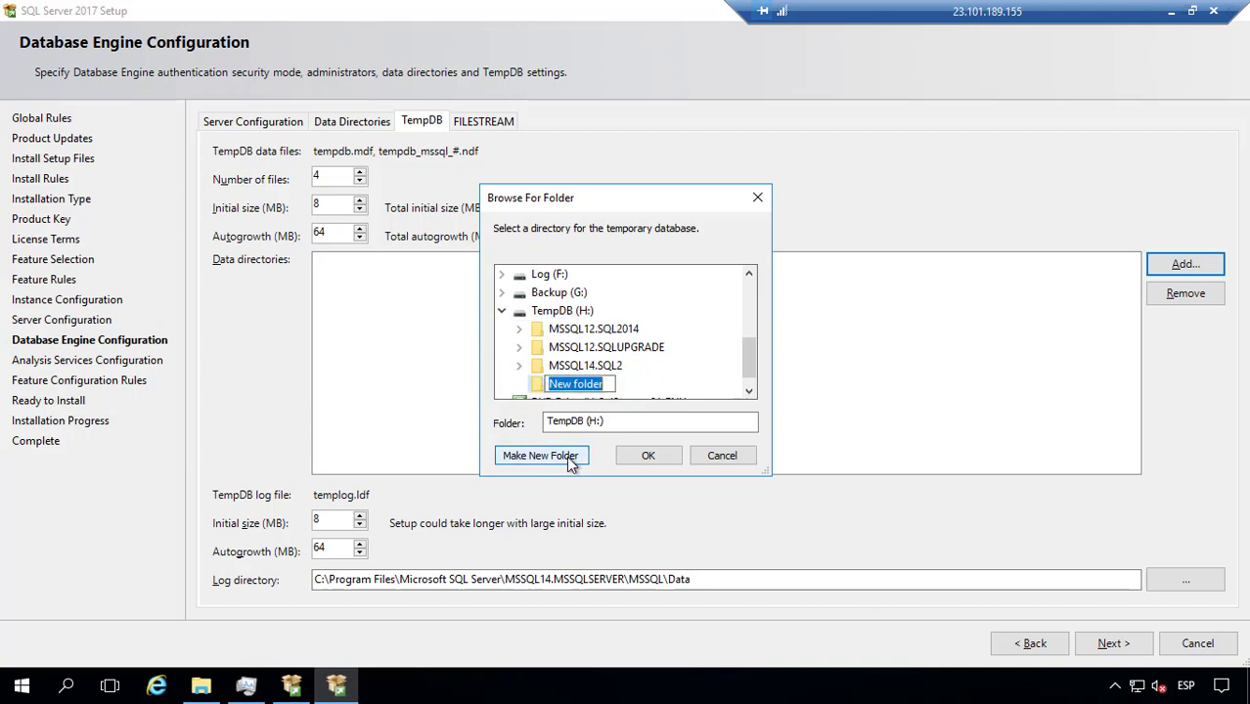
type("m")
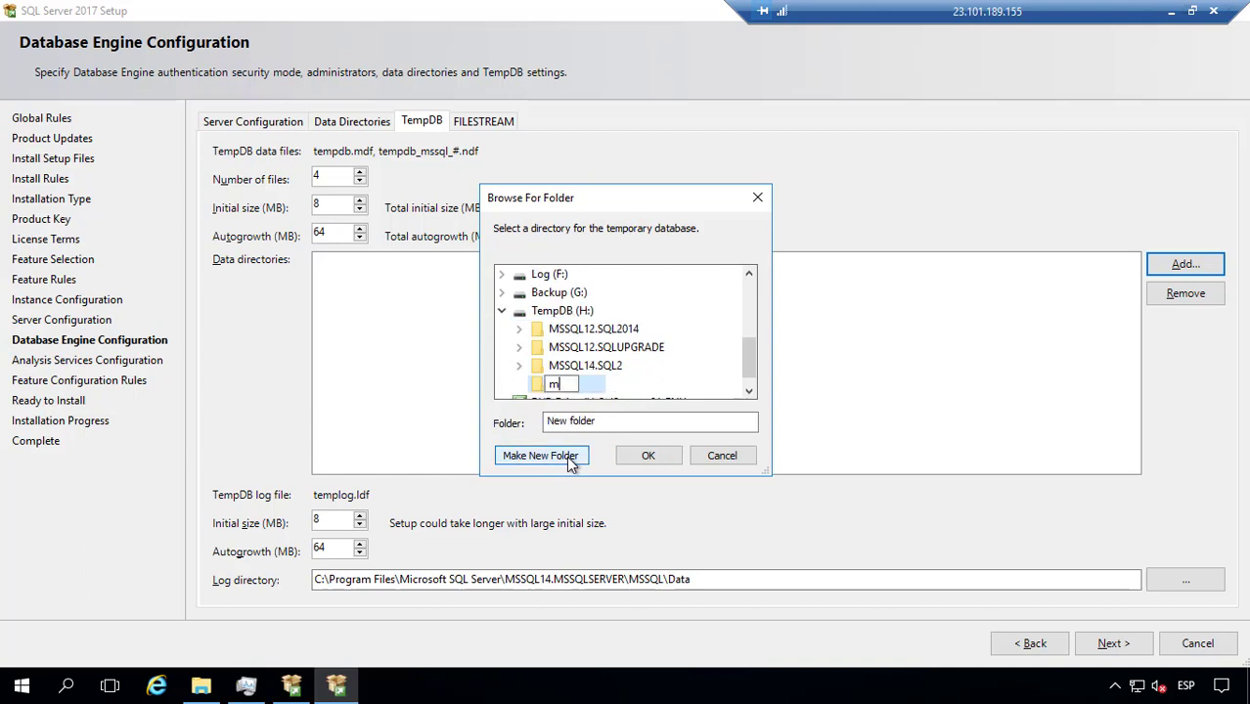
key("BackSpace")
type("MSSQL14.MS")
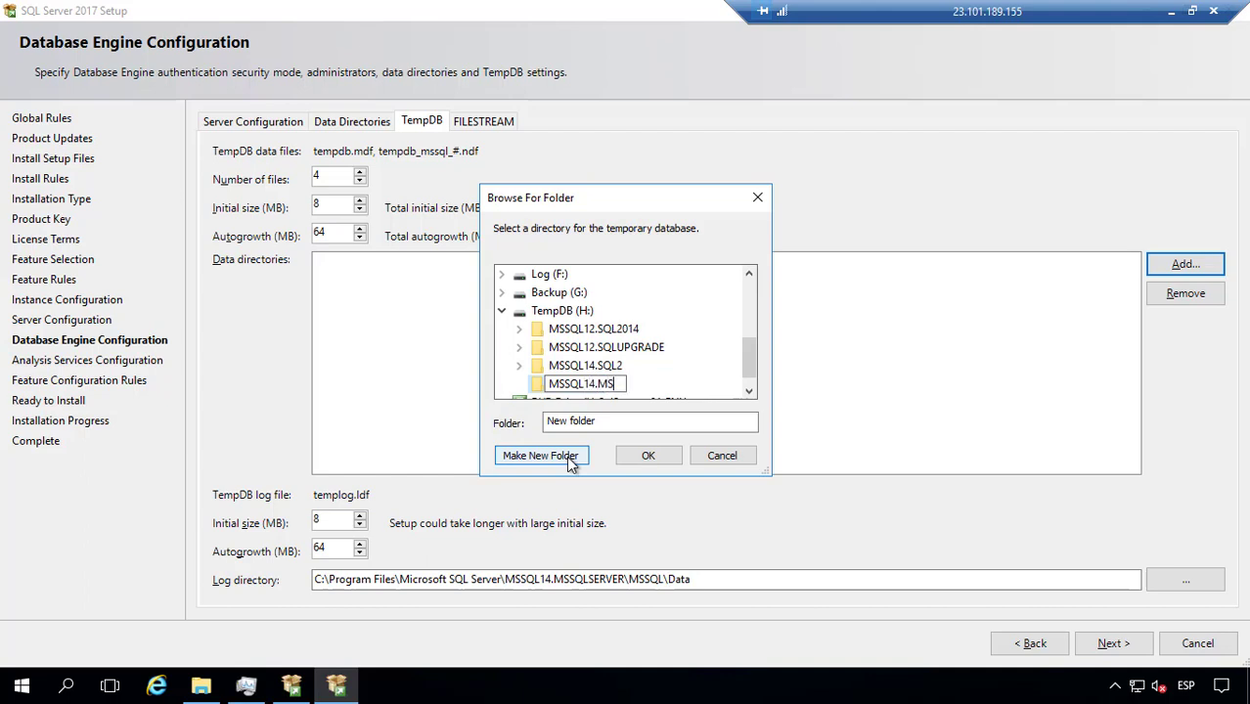
type("SQLSERVER")
key("Return")
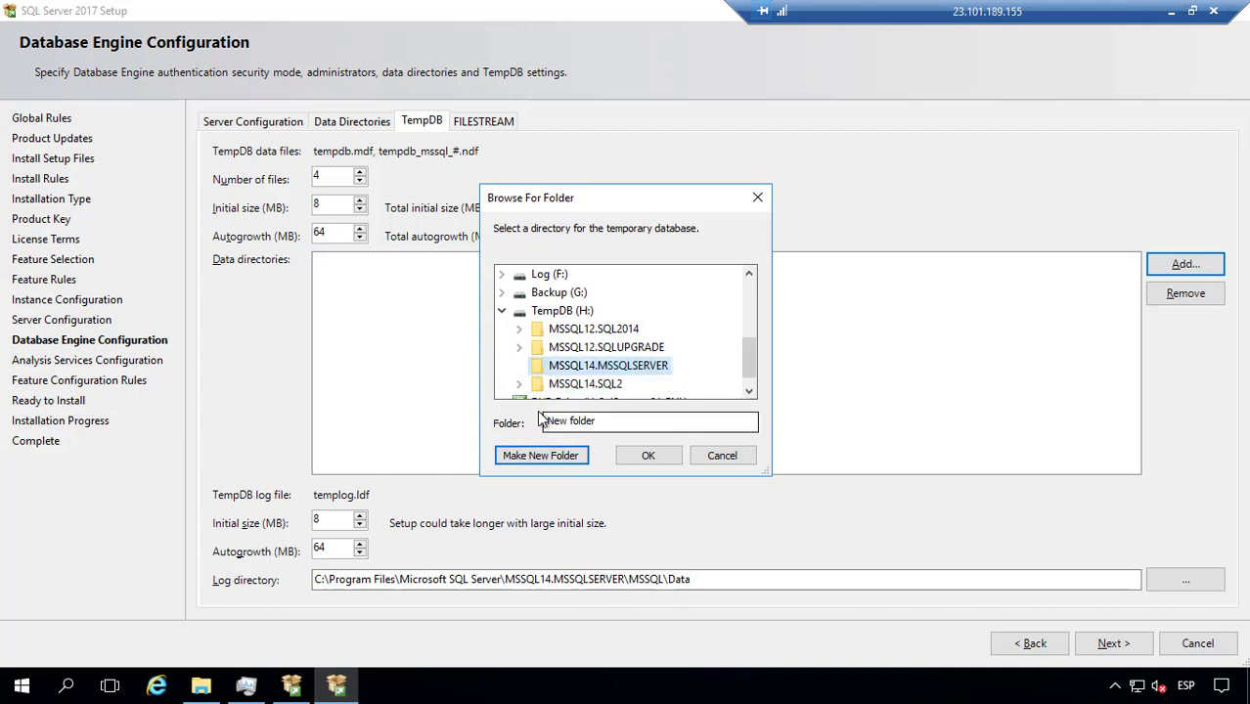
Step: Create MSSQL\Data inside MSSQL14.MSSQLSERVER and confirm it as the TempDB directory
left_click(519, 384)
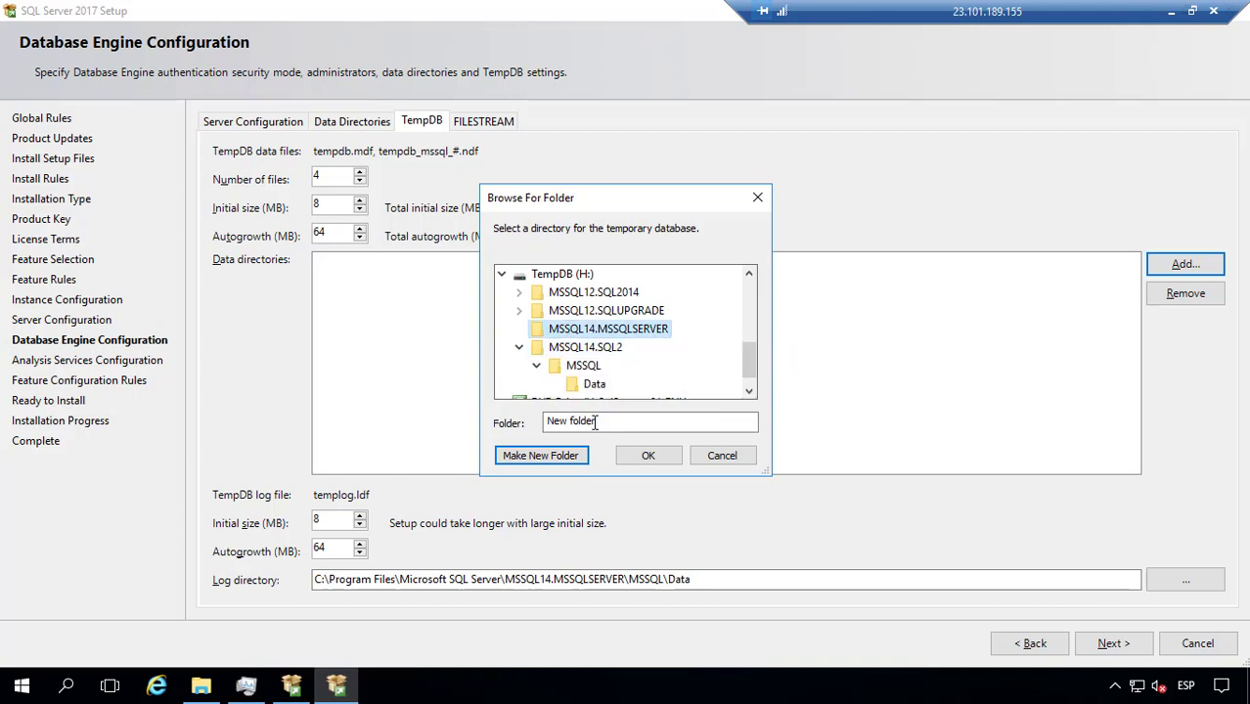
left_click(554, 458)
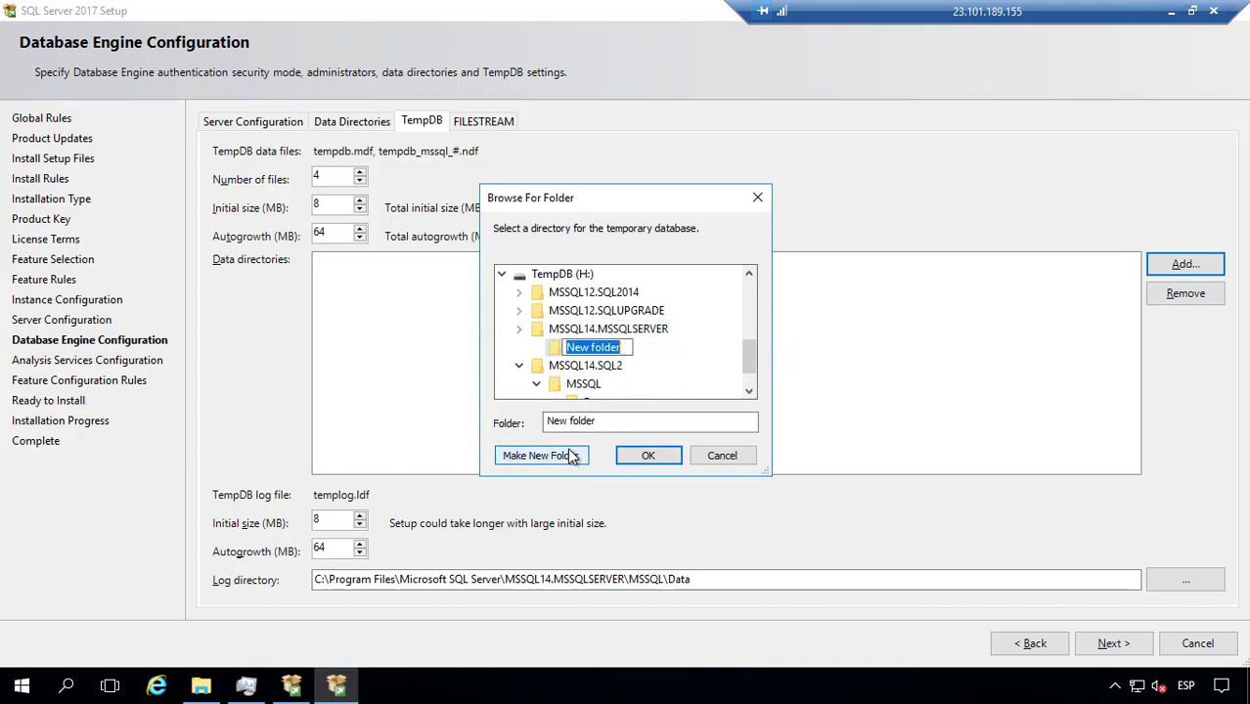
type("MSSQL")
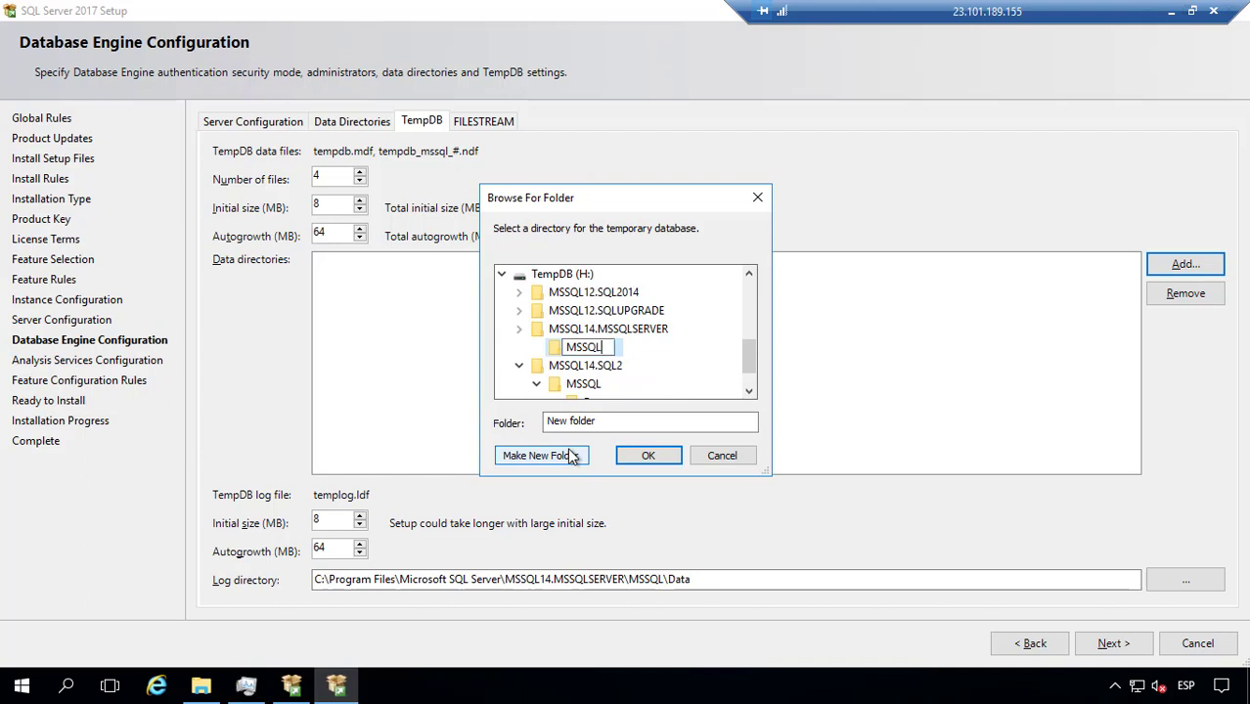
key("Return")
scroll(667, 339, "down", 1)
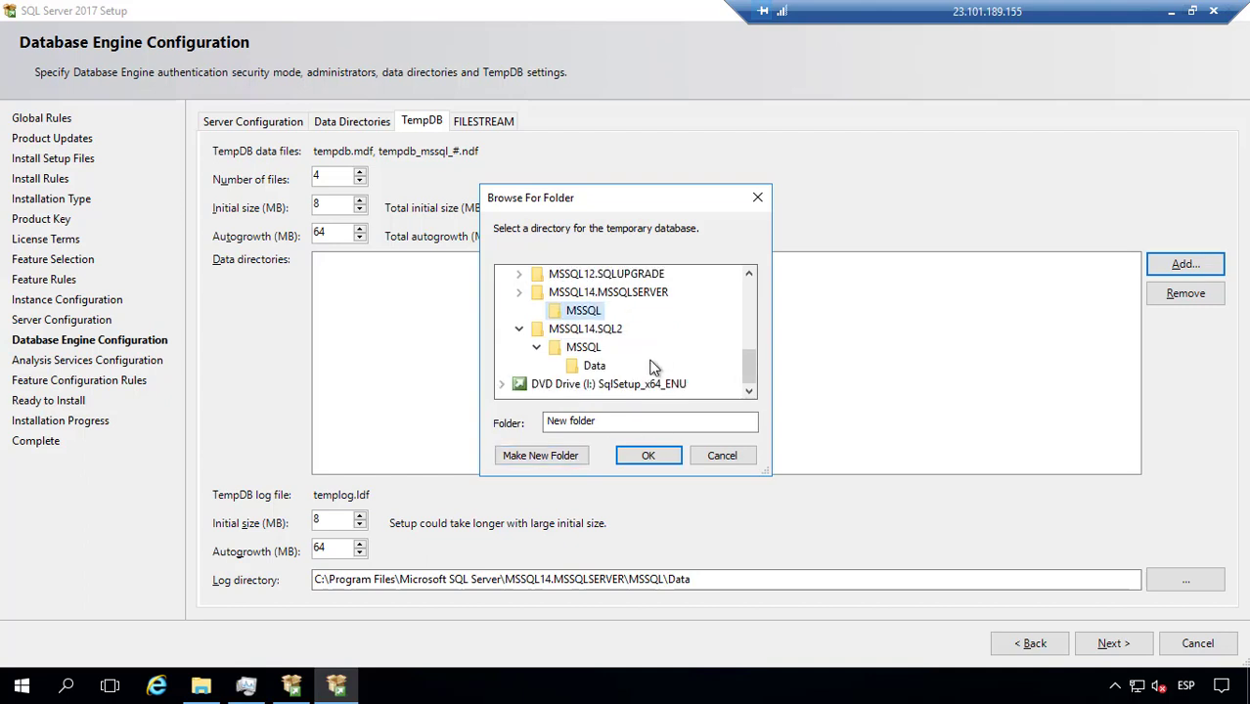
left_click(540, 456)
type("D")
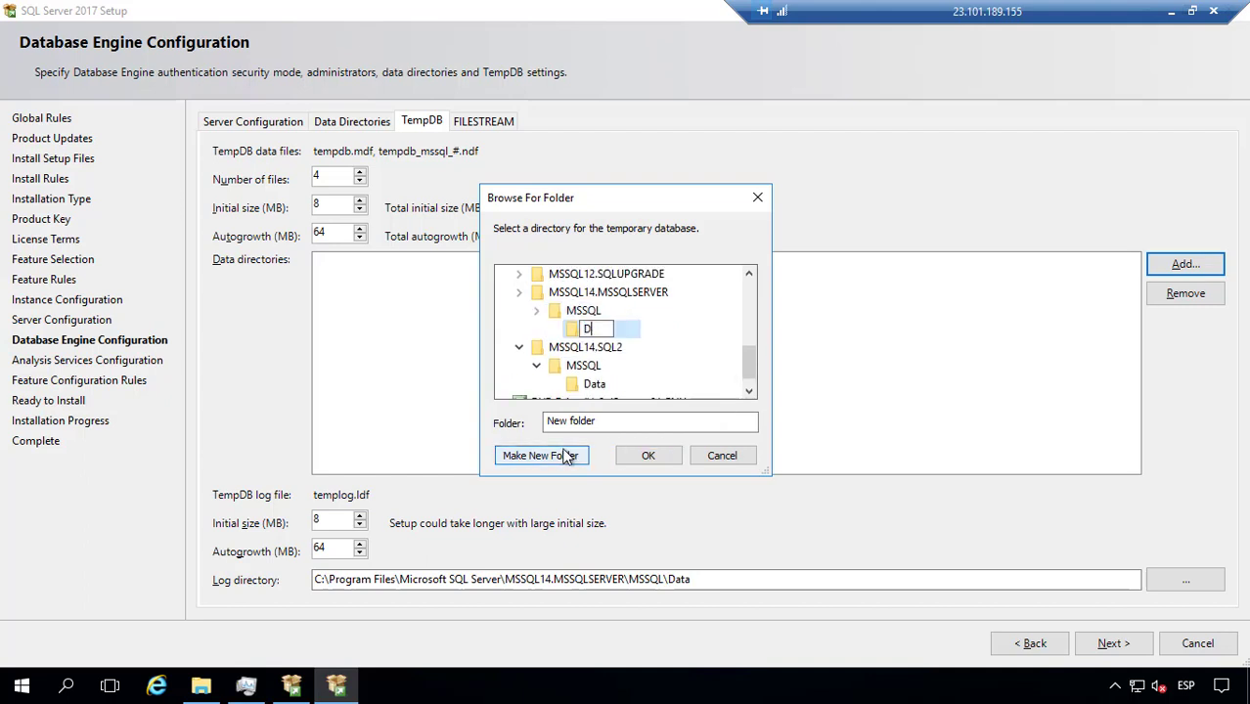
type("ata")
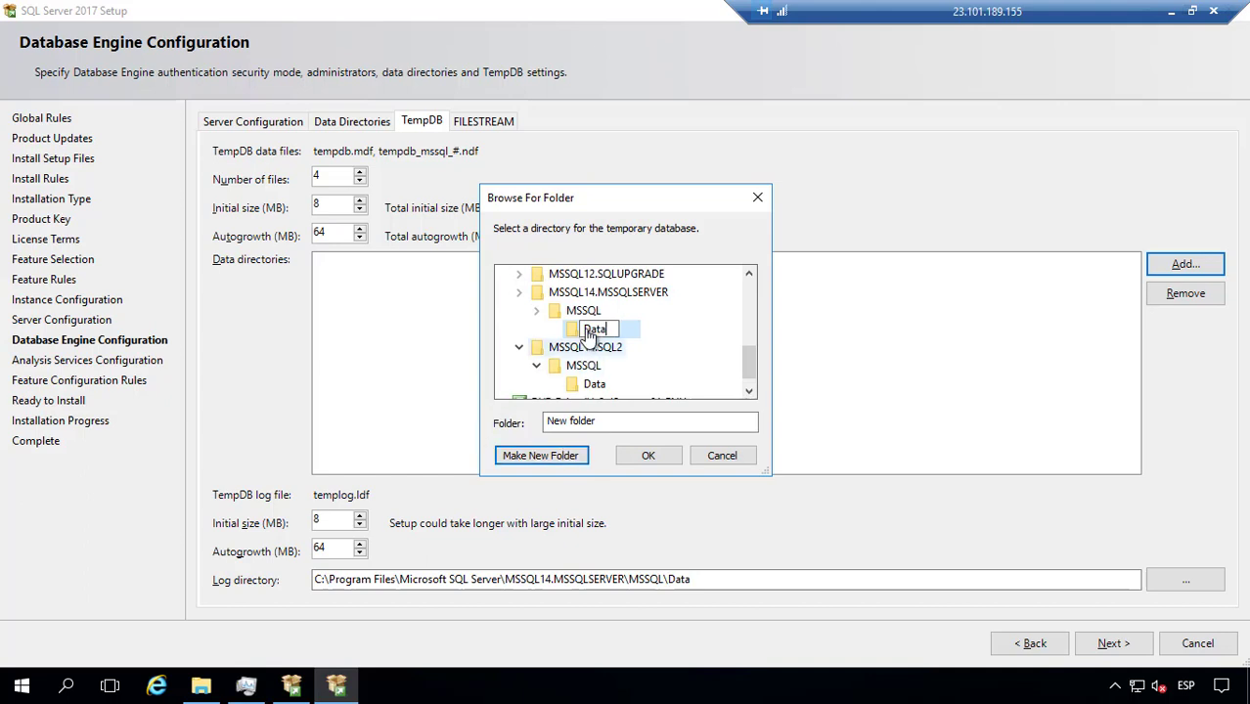
key("Return")
left_click(644, 456)
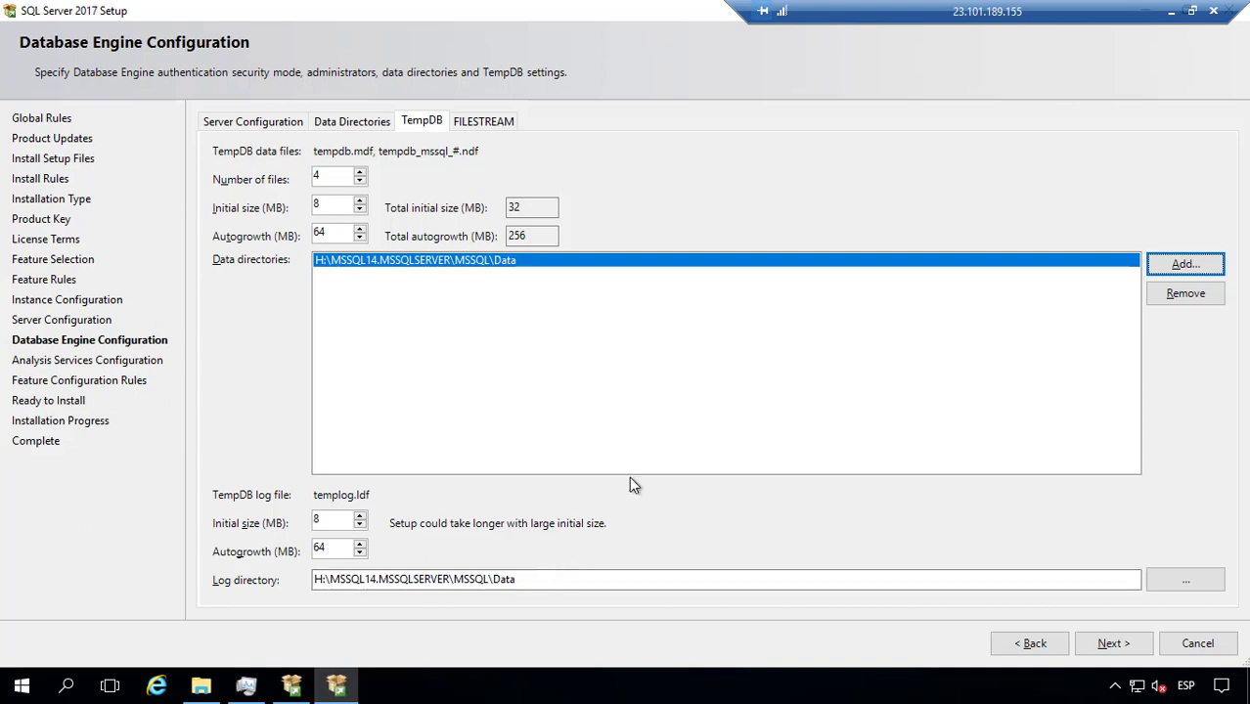
Step: Show the FILESTREAM settings, leaving FILESTREAM for Transact-SQL access disabled
left_click(495, 125)
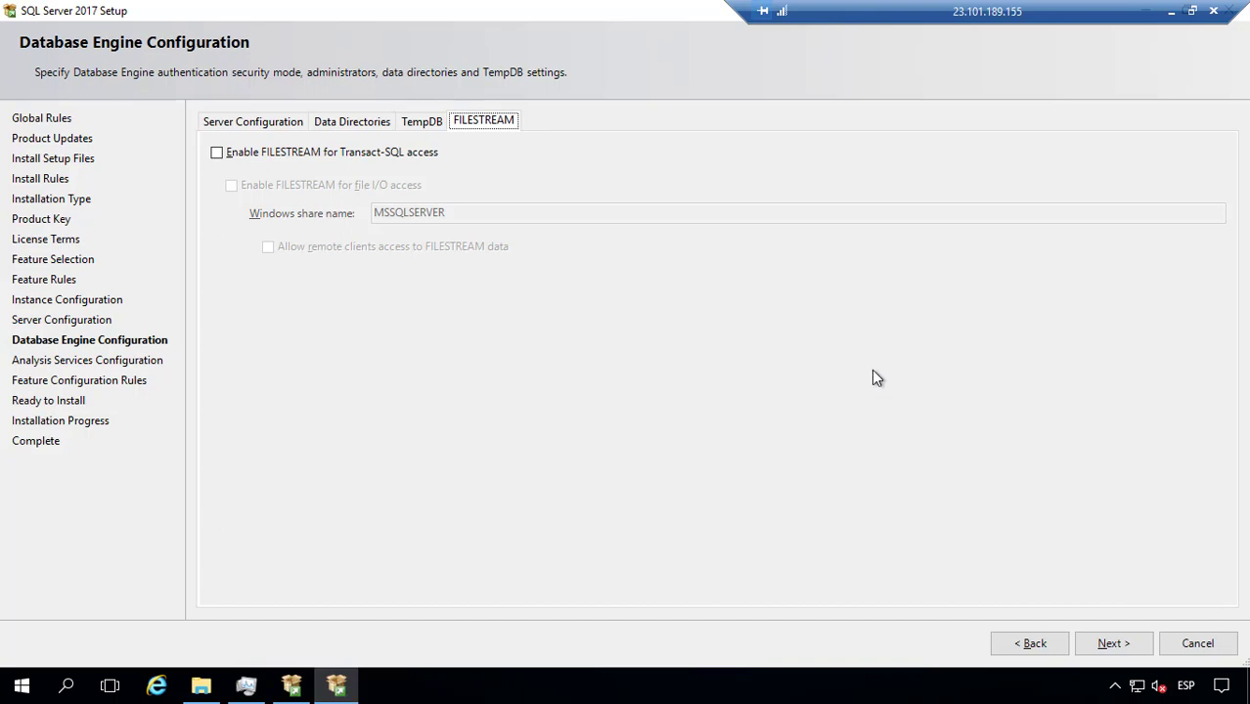
Step: Review the Server Configuration authentication settings, then advance to Analysis Services Configuration
left_click(254, 127)
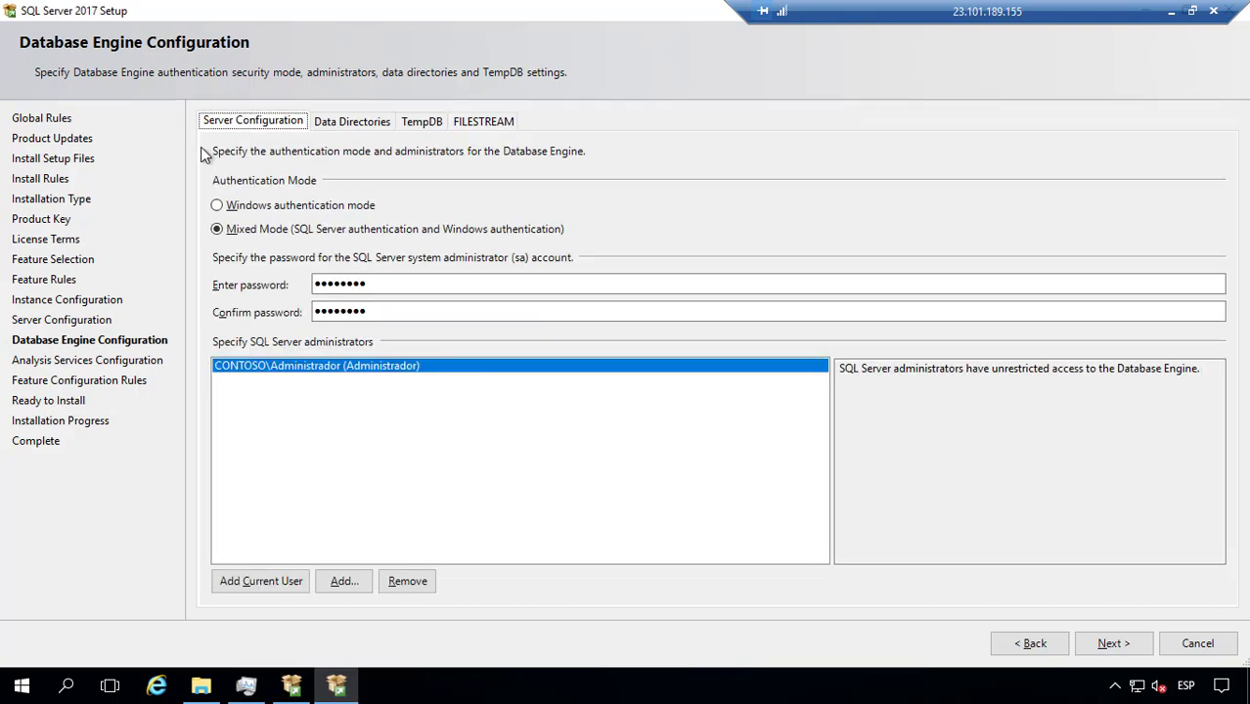
left_click(1104, 649)
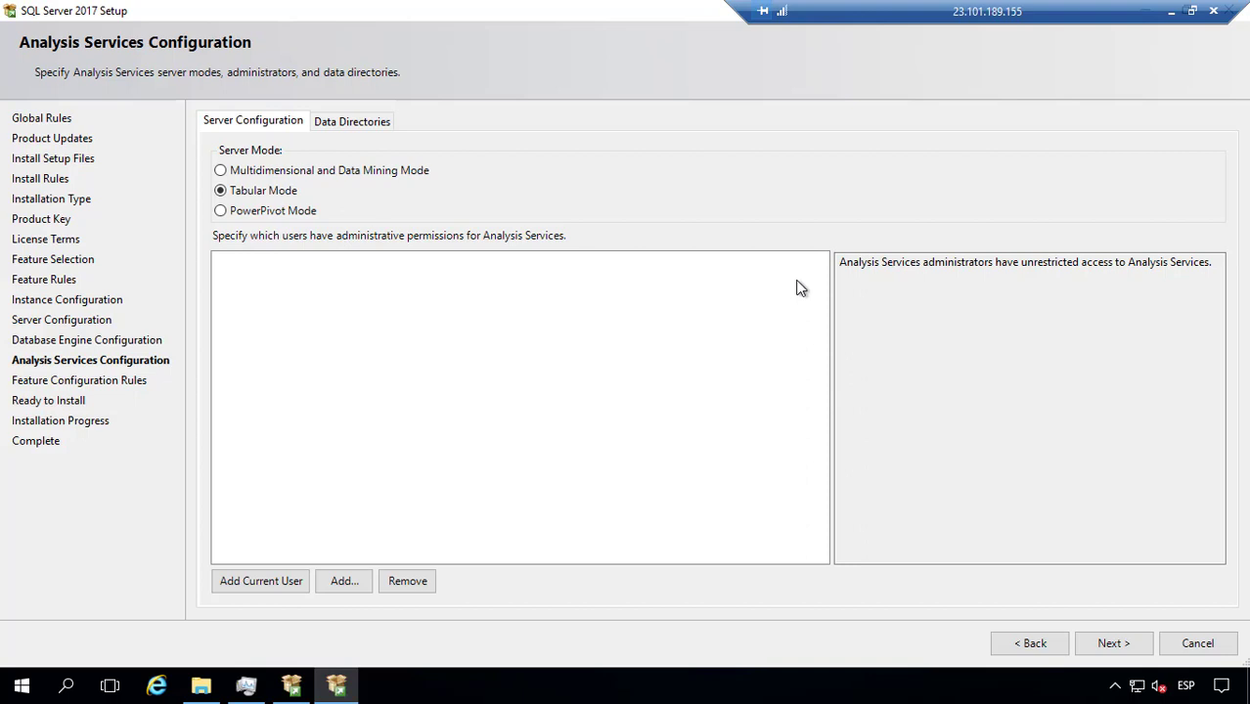
Step: Set Analysis Services to Multidimensional and Data Mining Mode with the current user as administrator
left_click(419, 171)
left_click(241, 585)
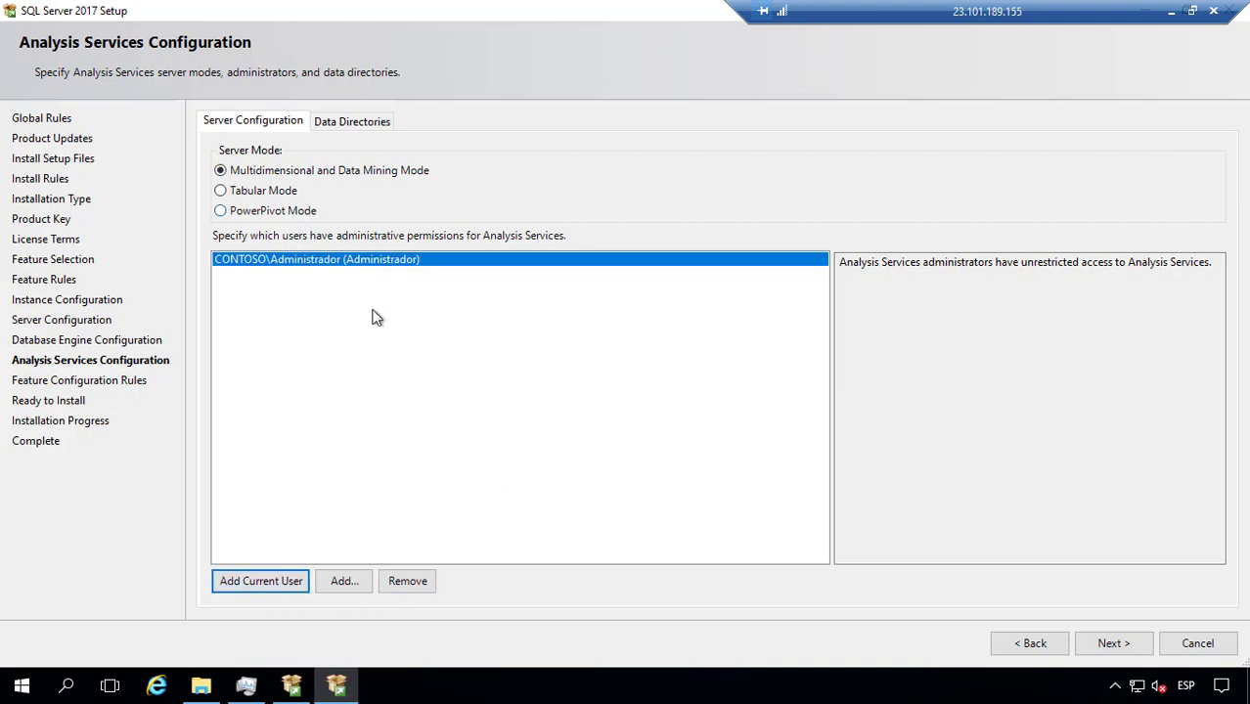
left_click(353, 121)
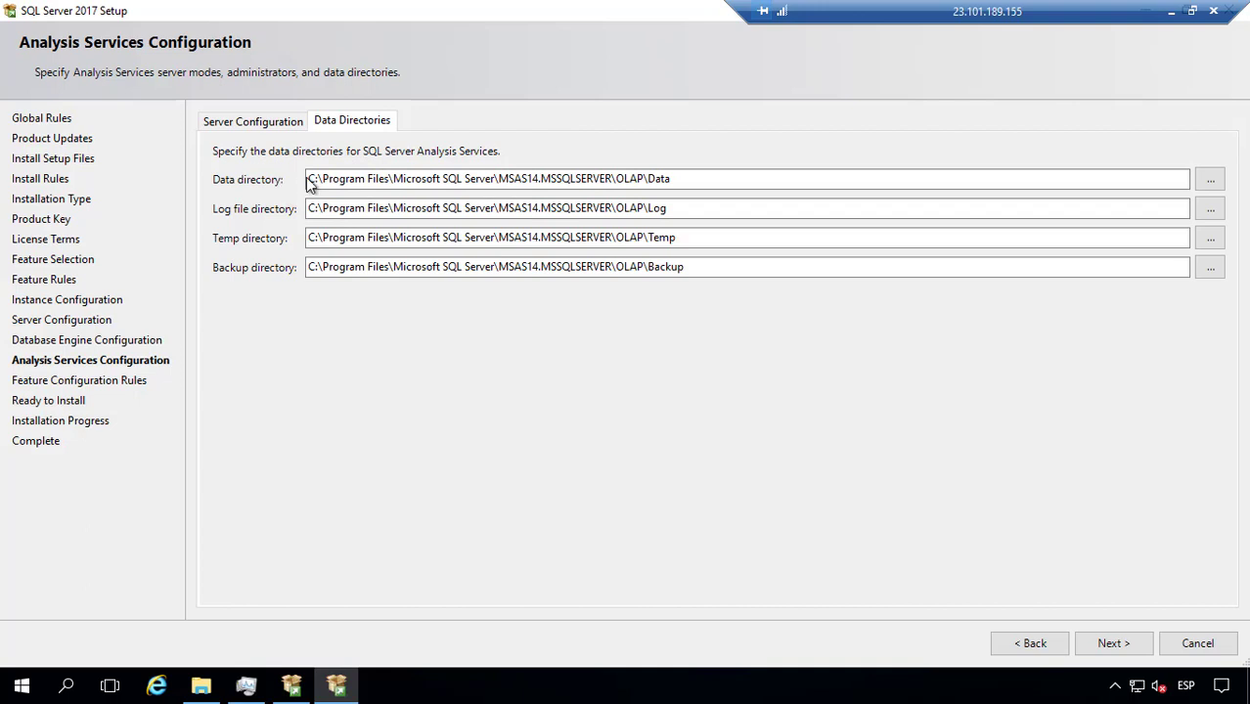
Step: Move the Analysis Services Data directory to drive E:, removing Program Files\Microsoft SQL Server
left_click(319, 179)
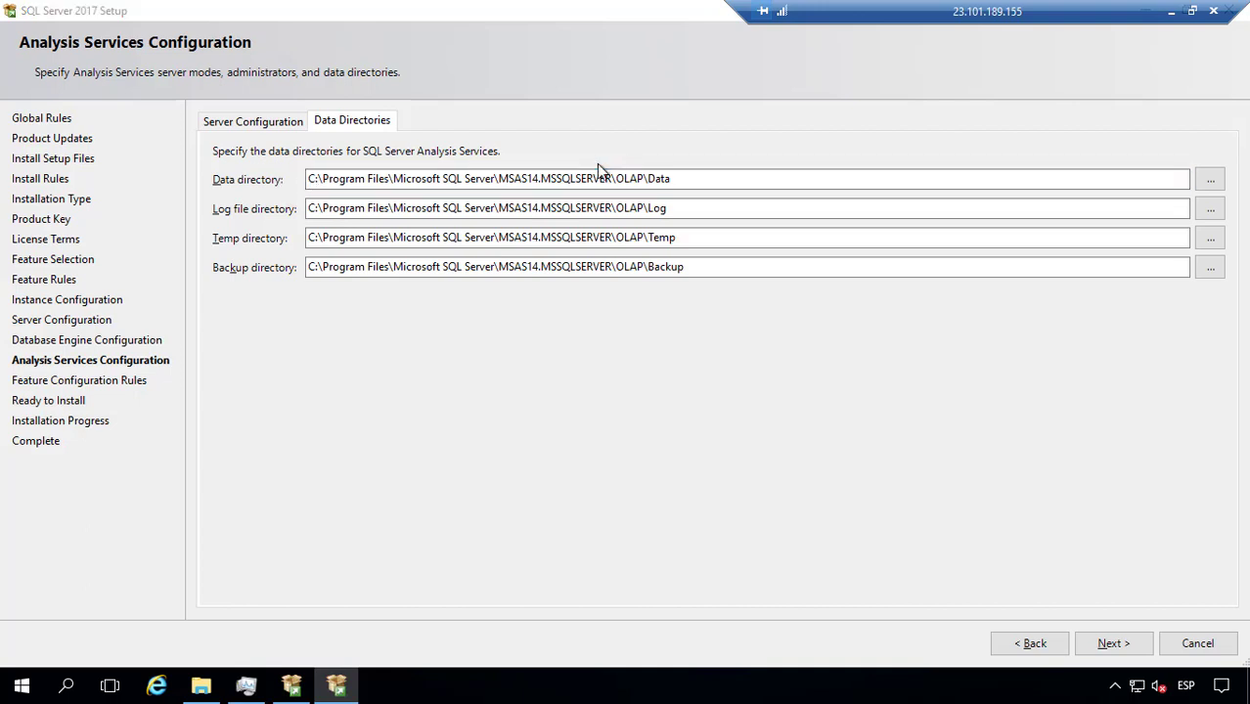
key("alt+Tab")
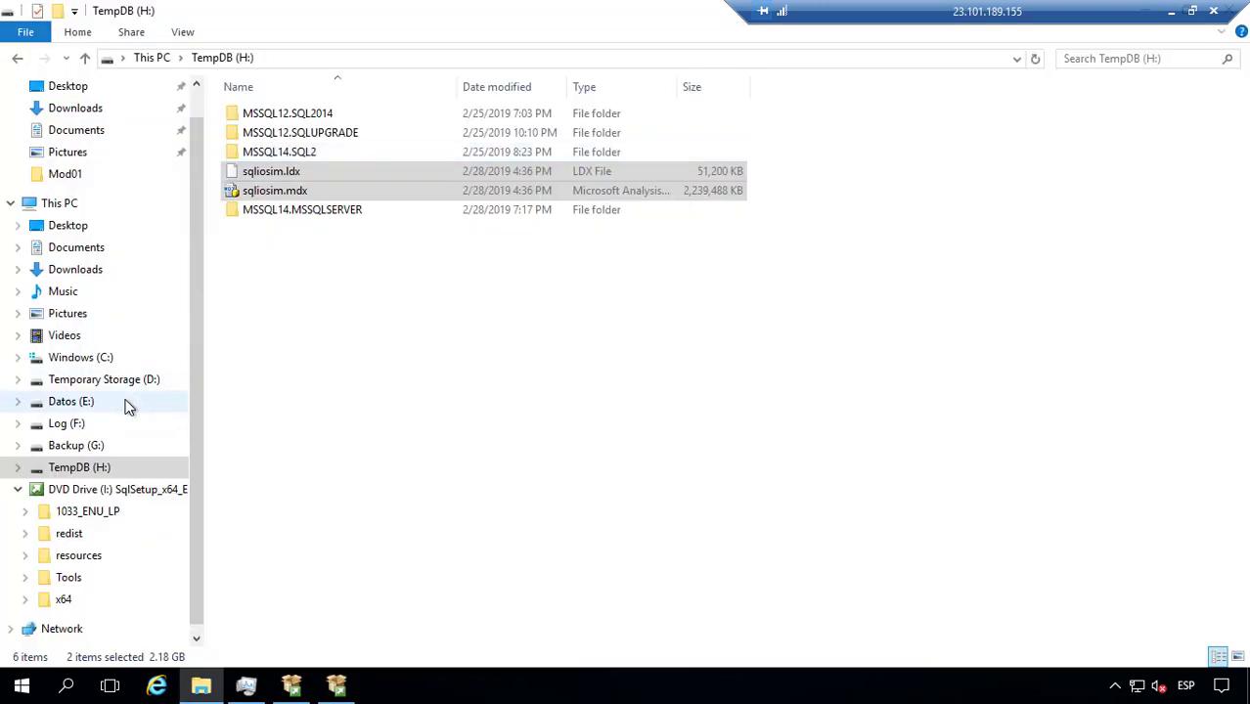
key("alt+Tab")
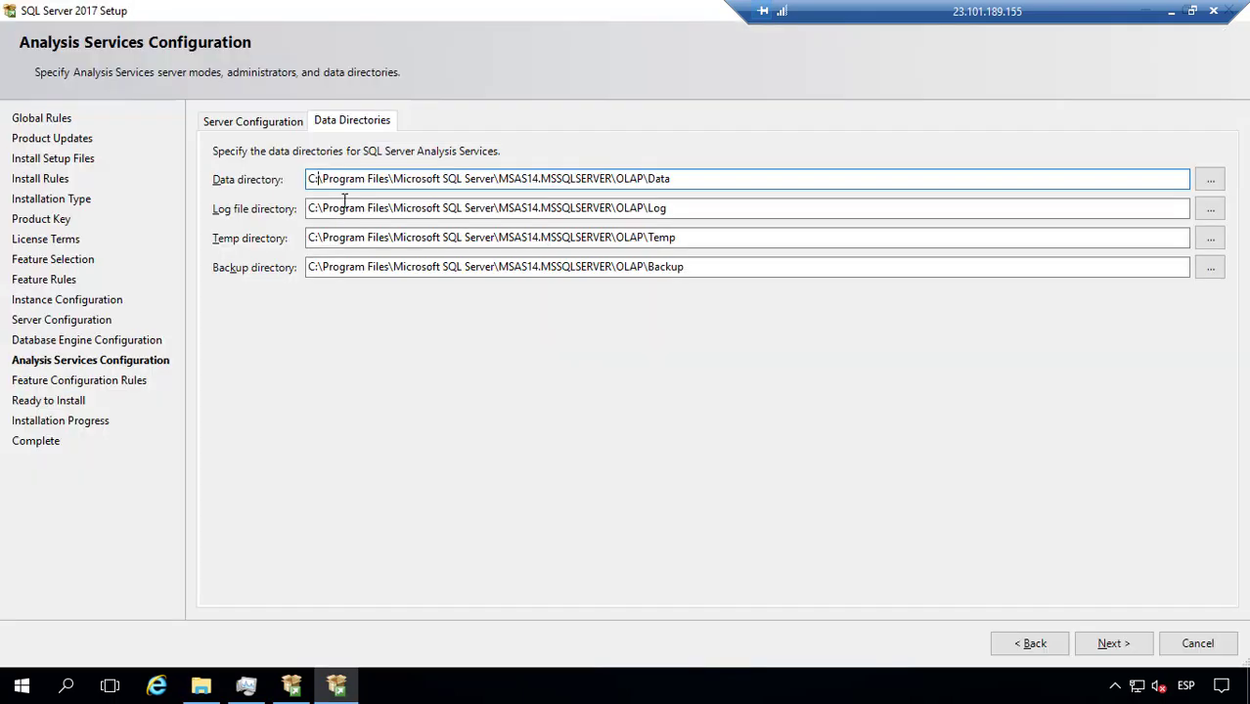
key("BackSpace")
key("BackSpace")
type("e")
key("BackSpace")
type("E")
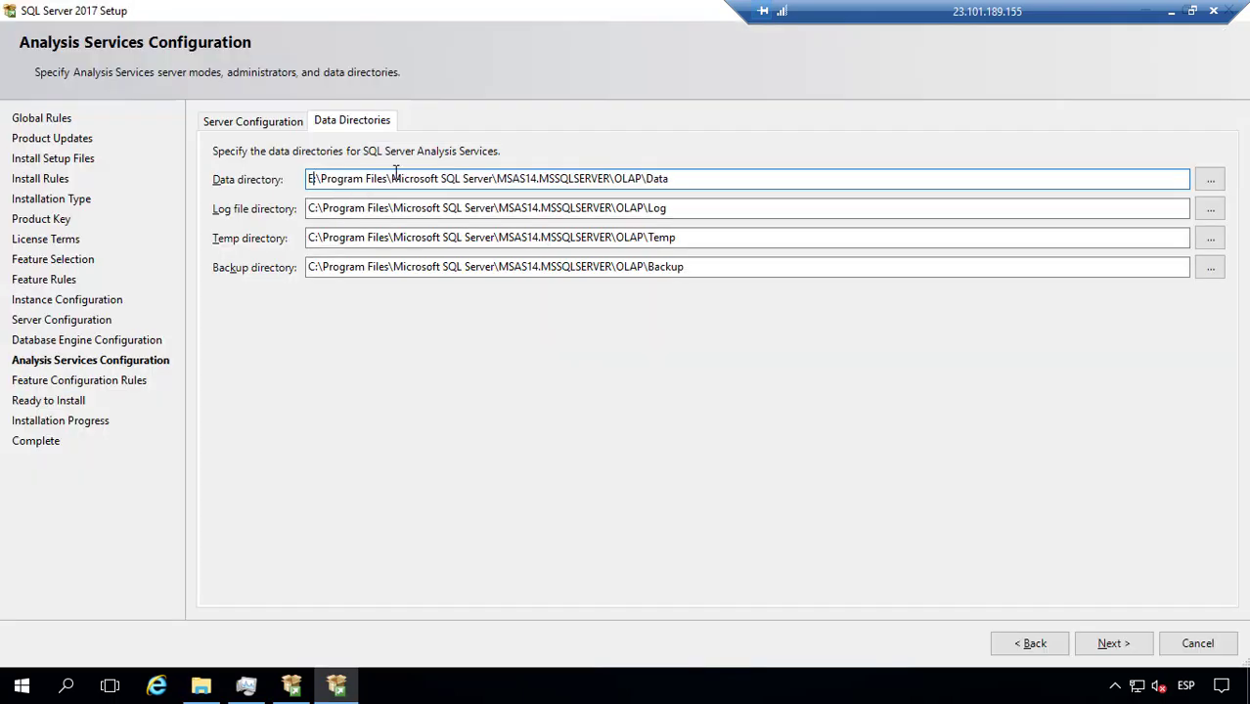
key("ctrl+shift+Right")
key("ctrl+shift+Right")
key("ctrl+shift+Right")
key("ctrl+shift+Right")
key("ctrl+shift+Right")
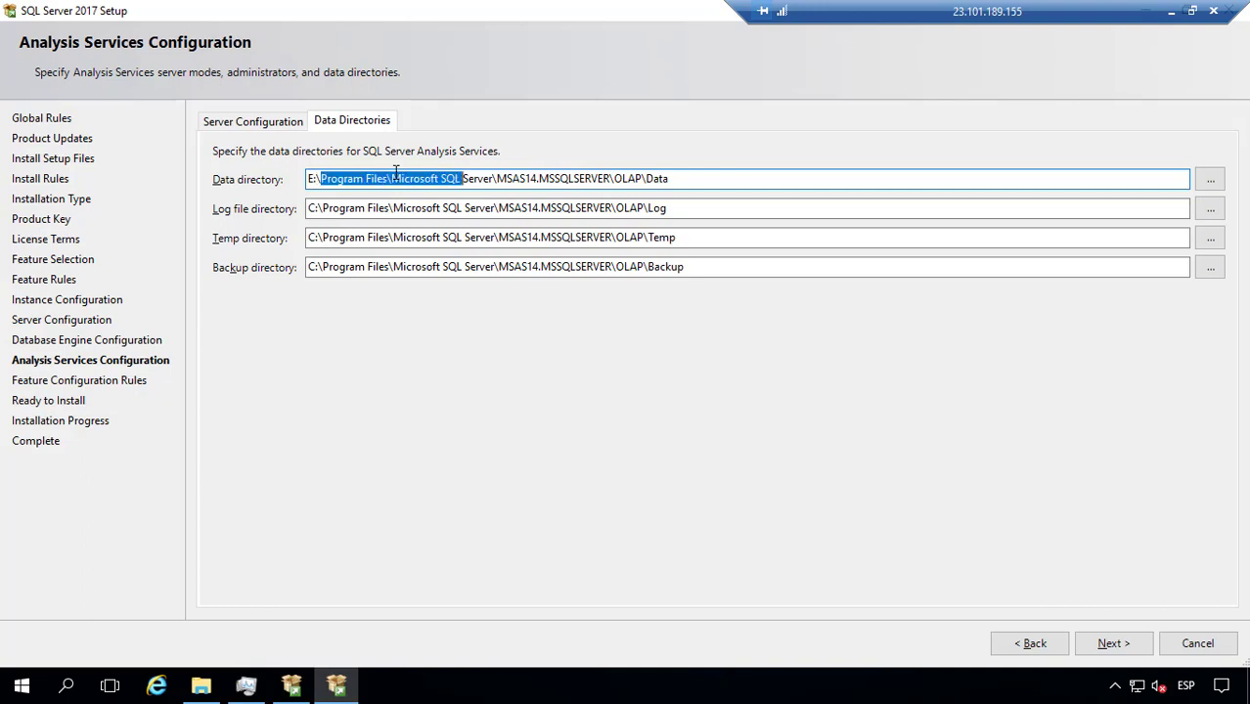
key("Delete")
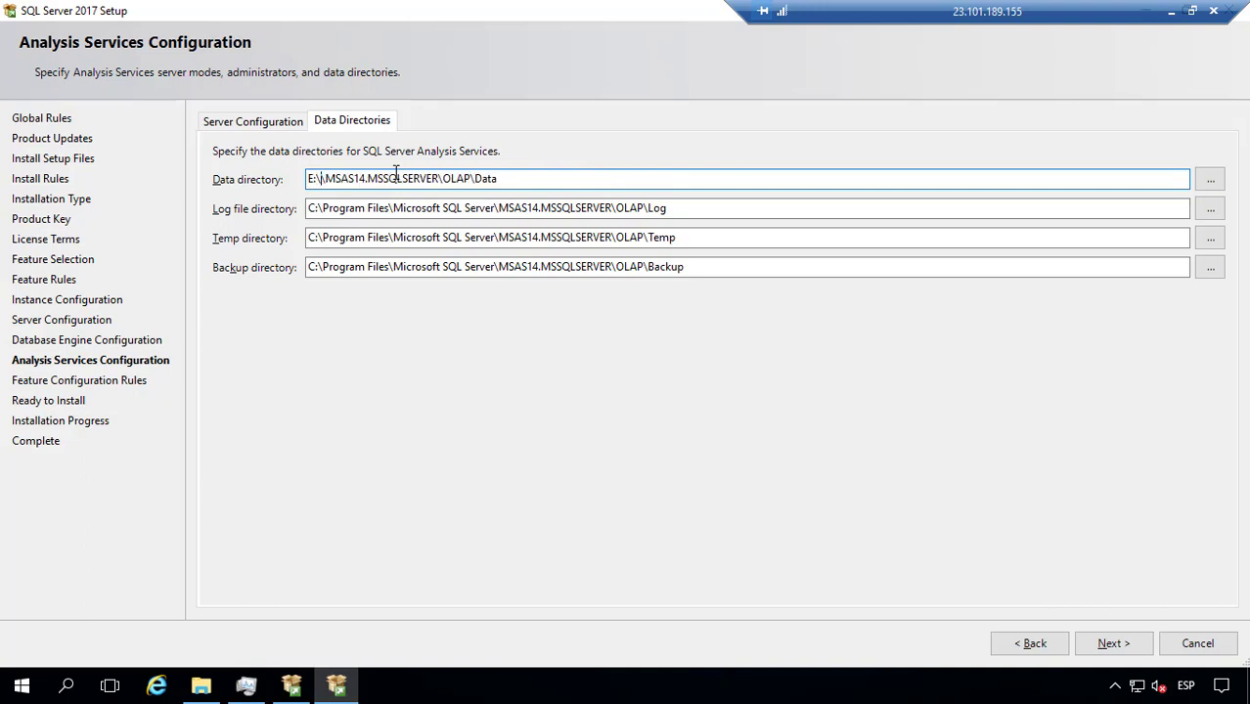
key("BackSpace")
Step: Move the Log directory to drive F:, removing Program Files\Microsoft SQL Server from its path
key("alt+Tab")
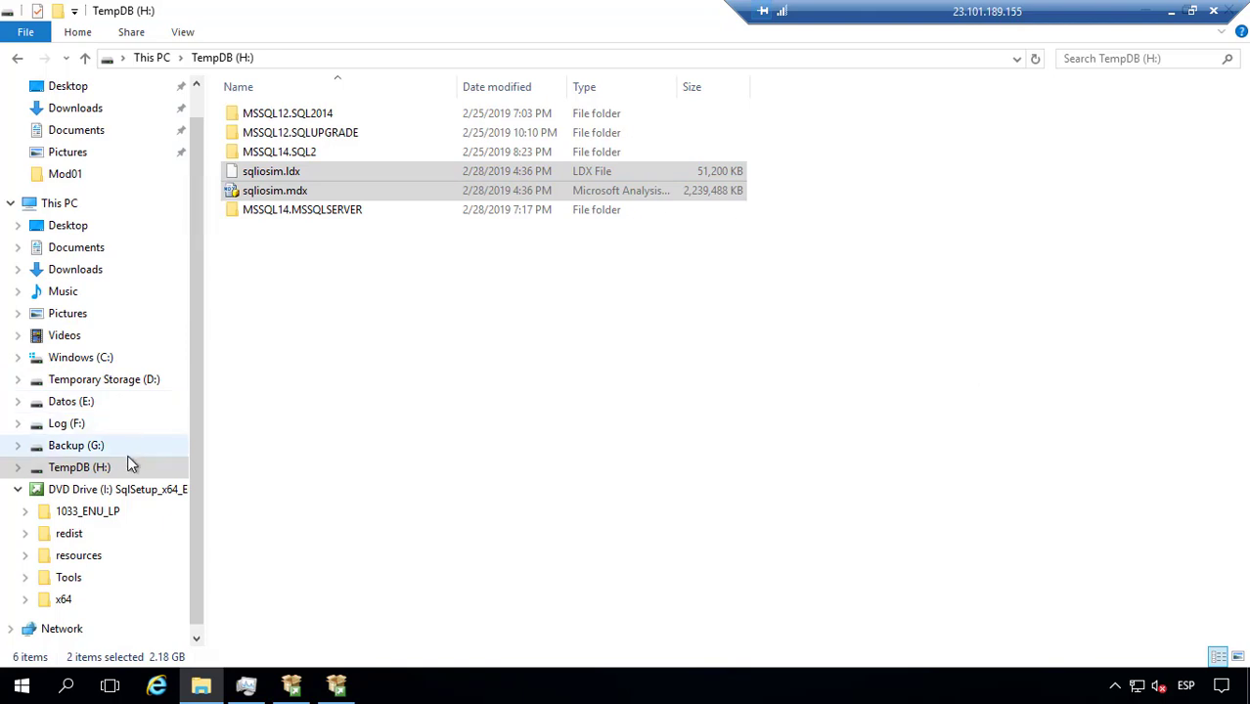
key("alt+Tab")
left_click(314, 208)
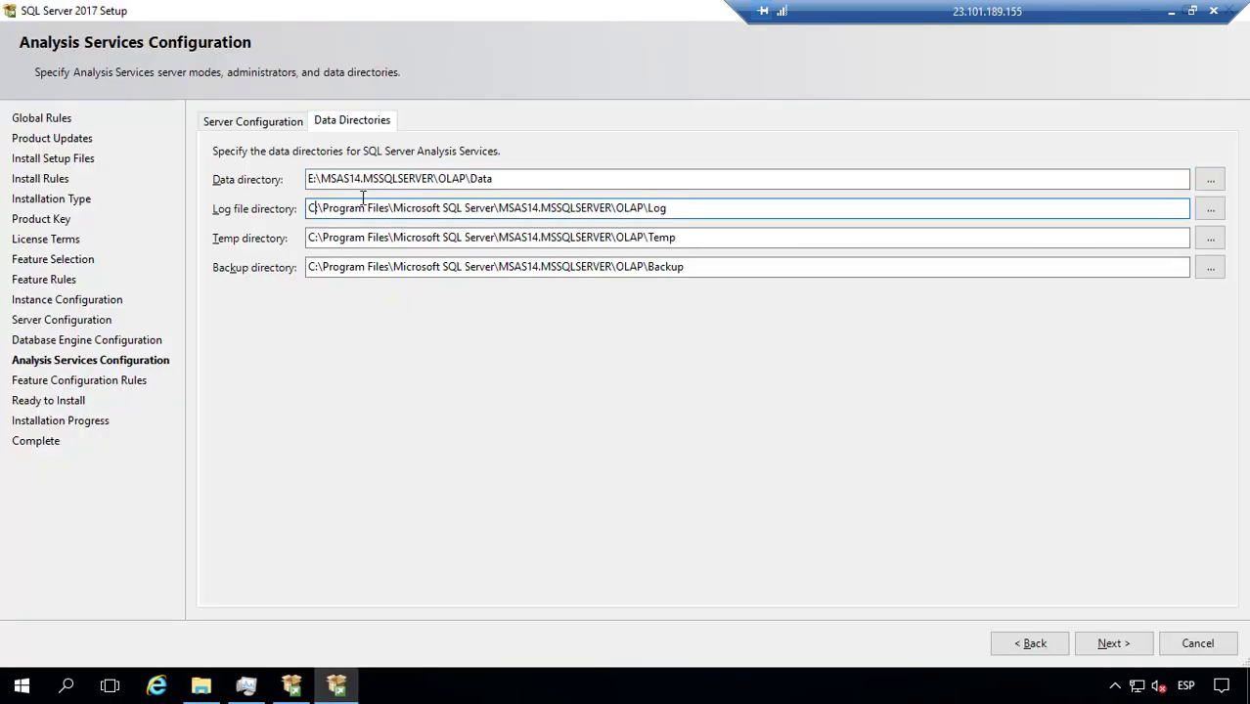
key("BackSpace")
type("F")
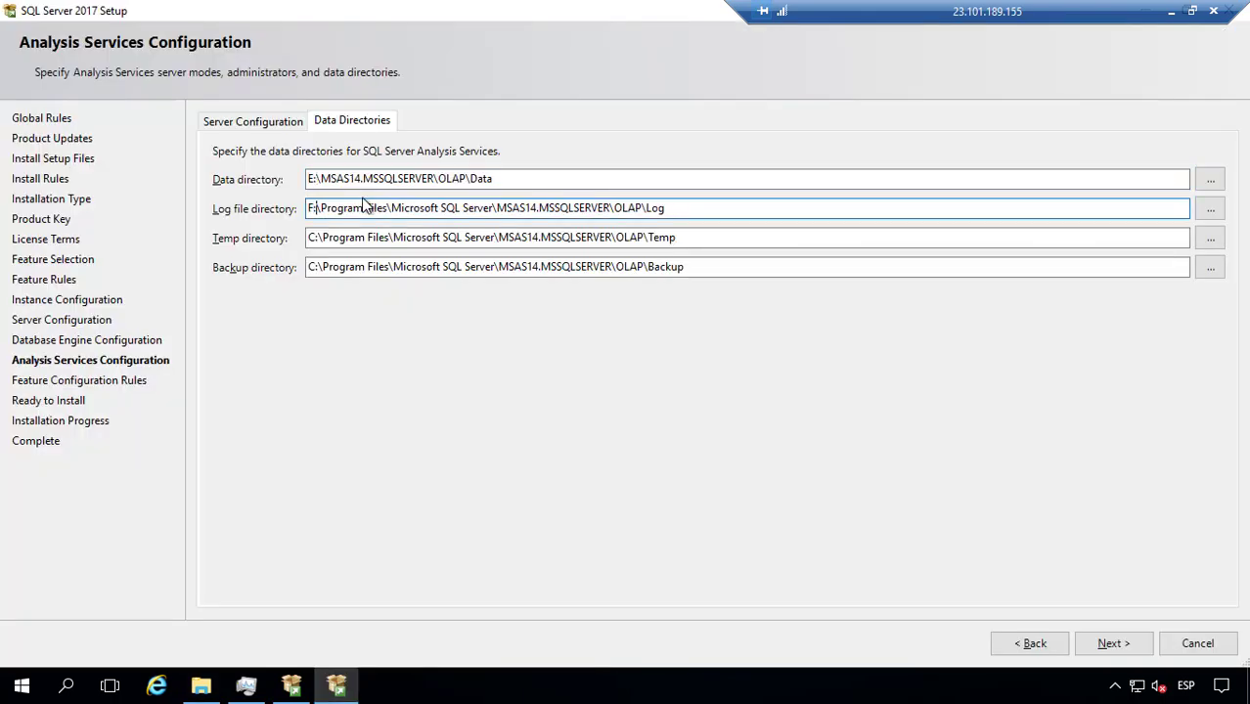
key("Right")
key("ctrl+shift+Right")
key("ctrl+shift+Right")
key("ctrl+shift+Right")
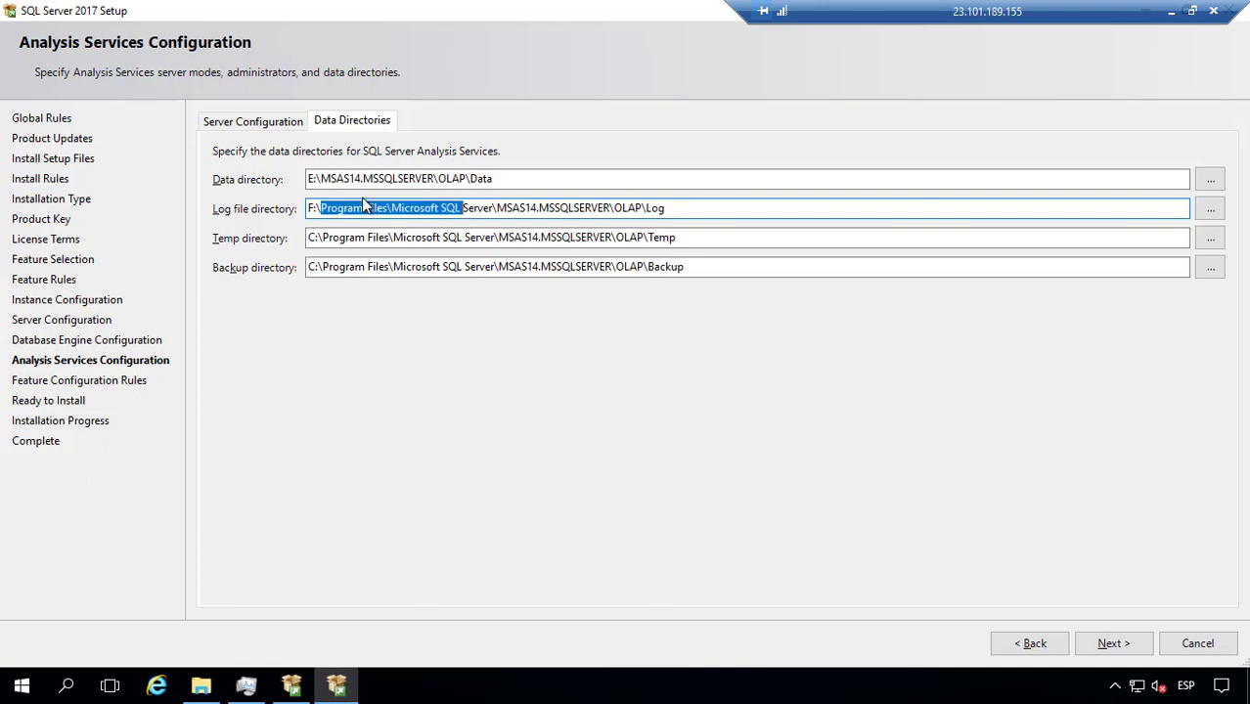
key("ctrl+shift+Right")
key("Delete")
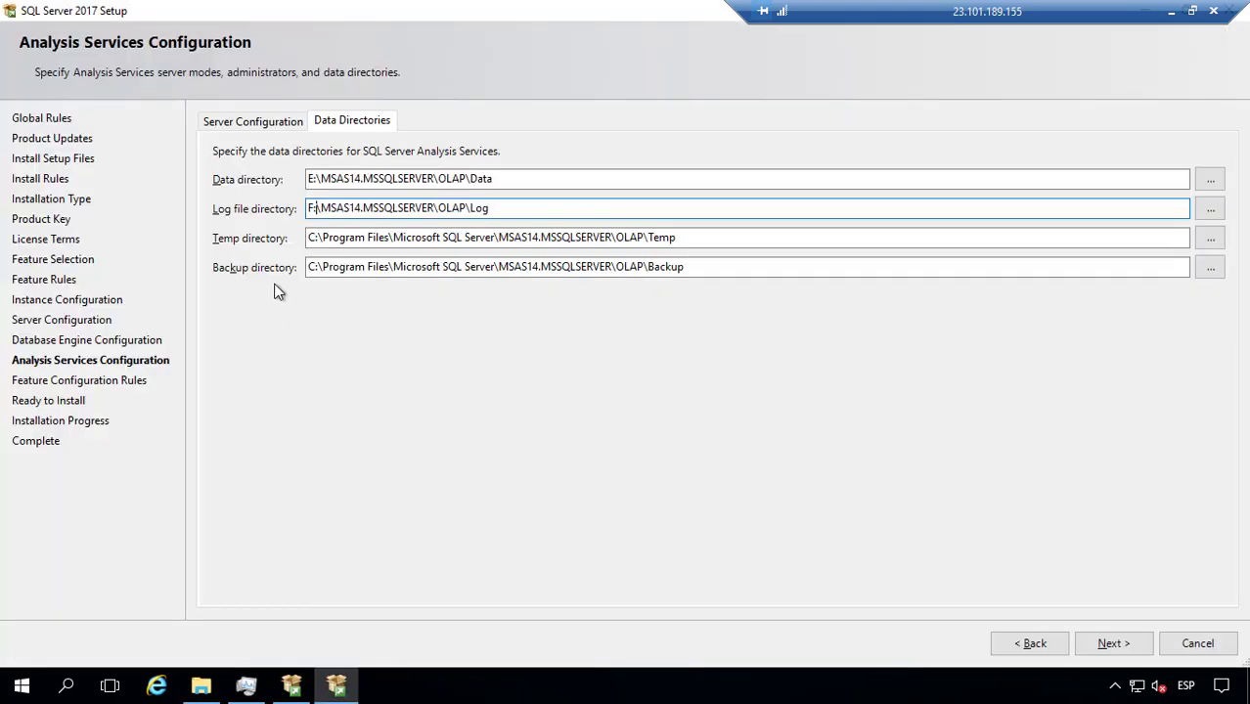
Step: Change the Temp directory to H:\MSAS14.MSSQLSERVER\OLAP\Temp
left_click_drag(322, 237, 314, 237)
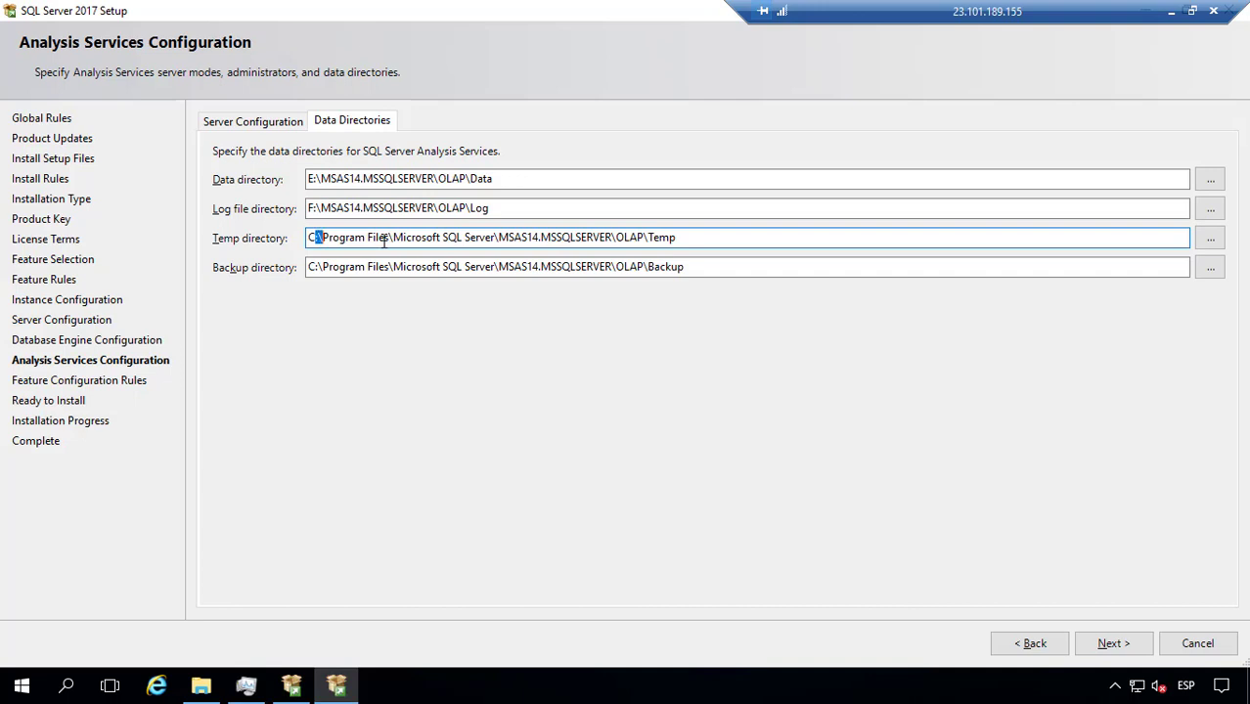
key("Right")
key("BackSpace")
type("H")
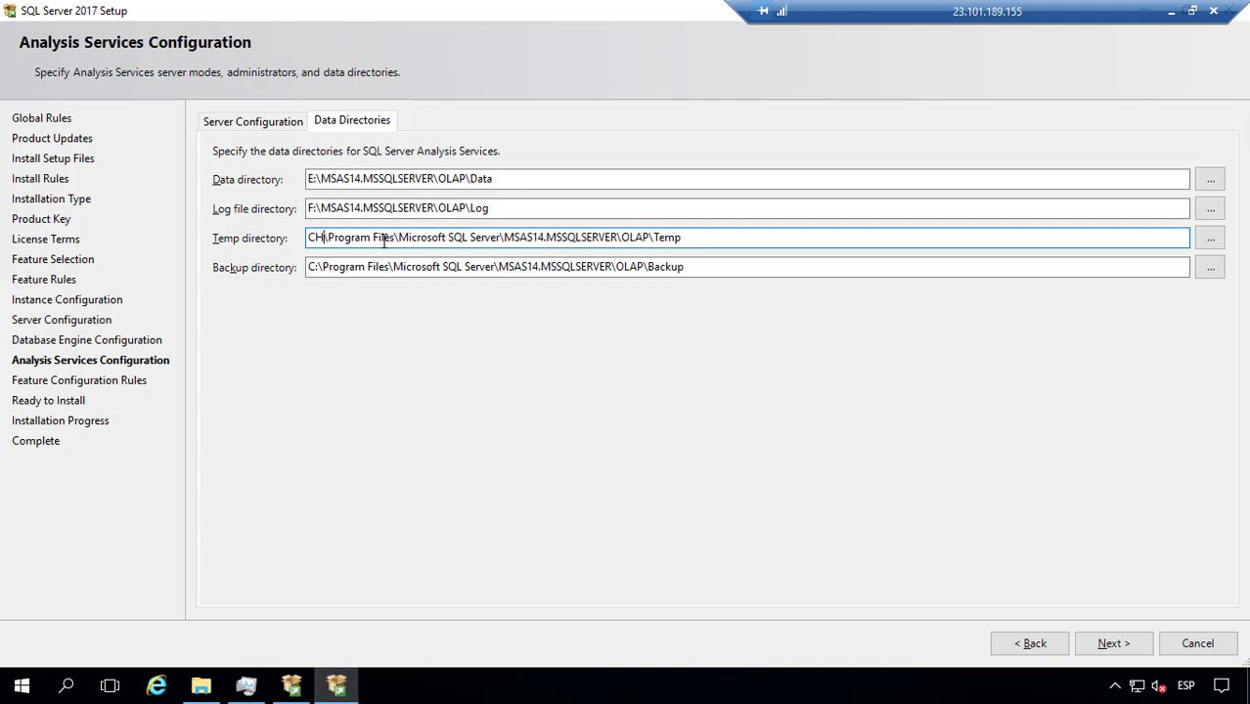
key("BackSpace")
key("BackSpace")
type("H:")
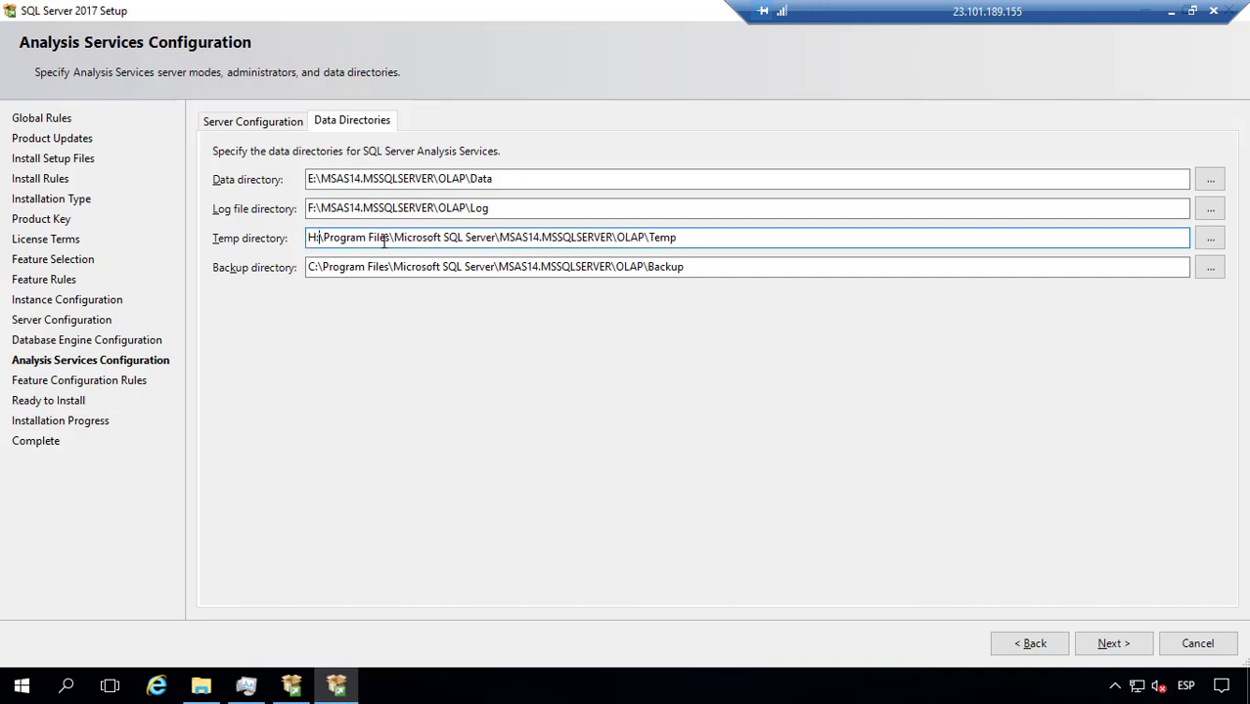
key("Right")
key("ctrl+shift+Right")
key("ctrl+shift+Right")
key("ctrl+shift+Right")
key("ctrl+shift+Right")
key("ctrl+shift+Right")
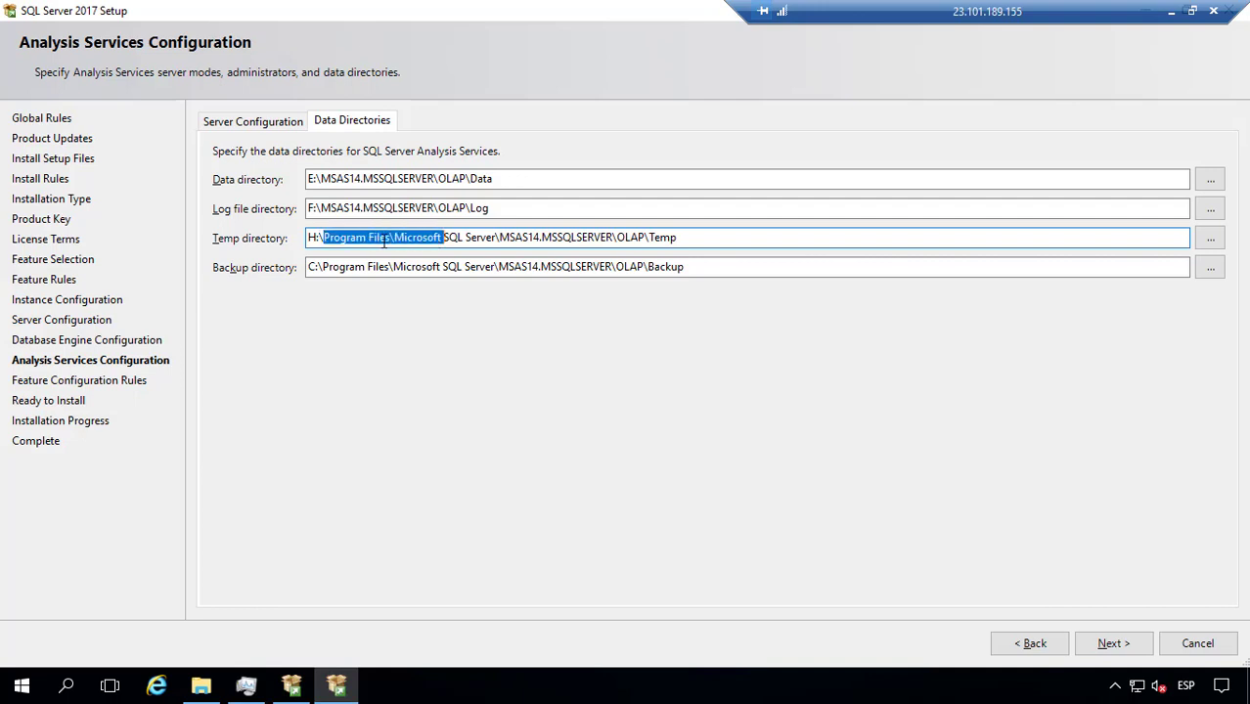
key("BackSpace")
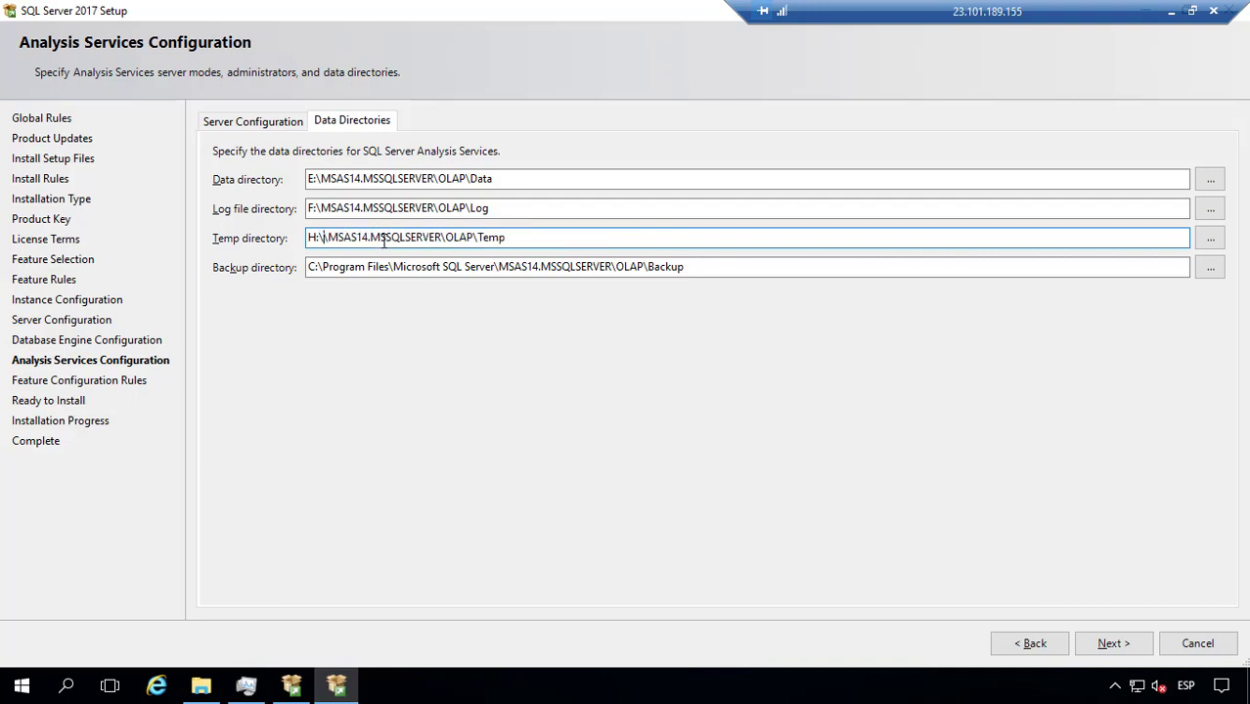
key("BackSpace")
Step: Change the Backup directory to G:\MSAS14.MSSQLSERVER\OLAP\Backup and continue to Ready to Install
left_click(313, 272)
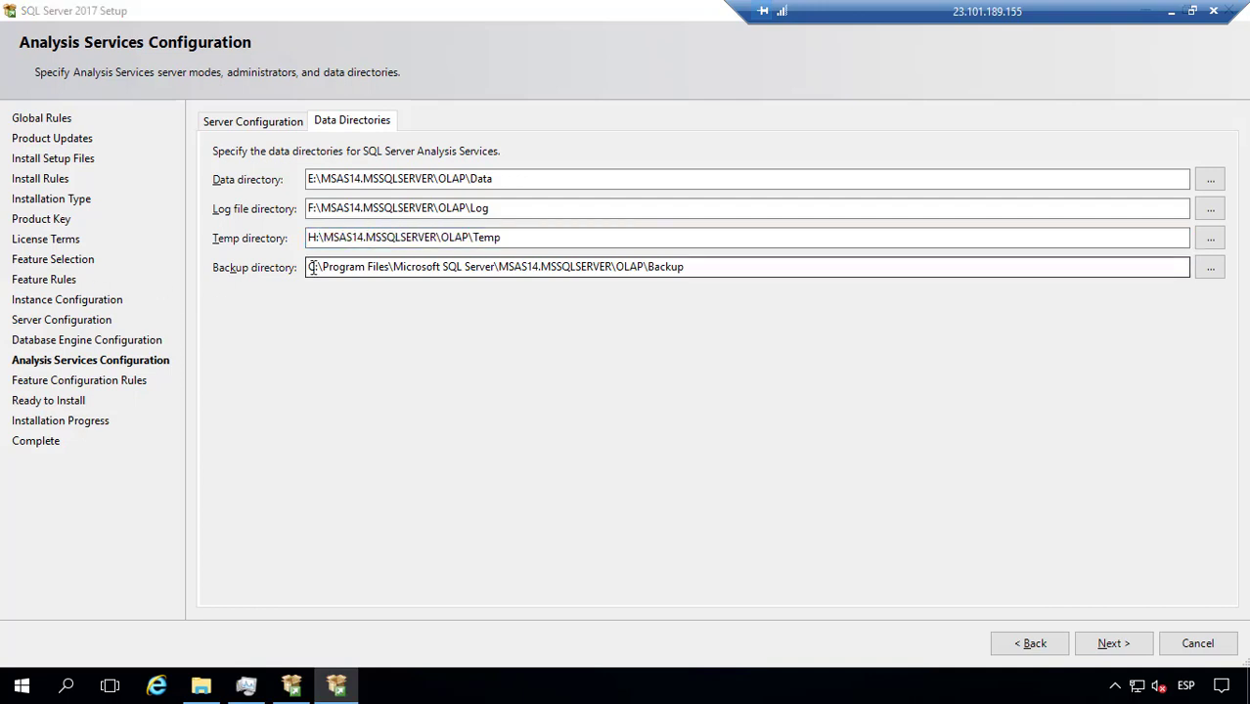
key("alt+Tab")
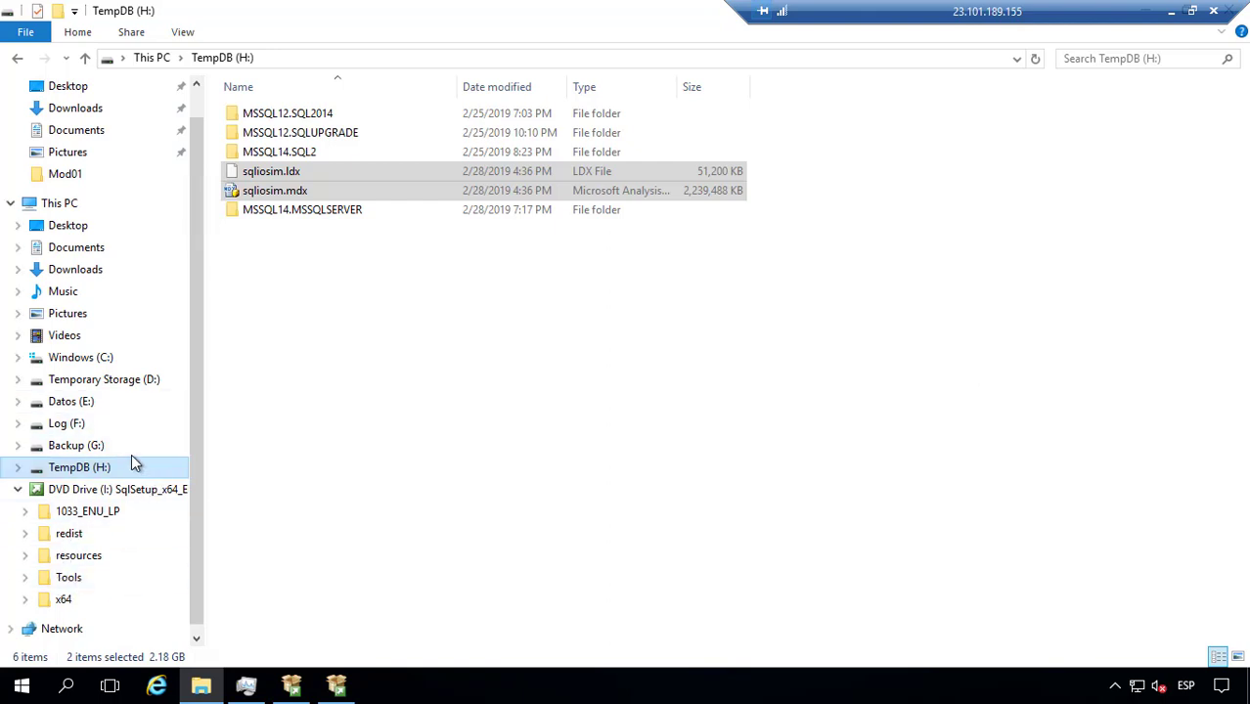
key("alt+Tab")
left_click(319, 237)
left_click(320, 268)
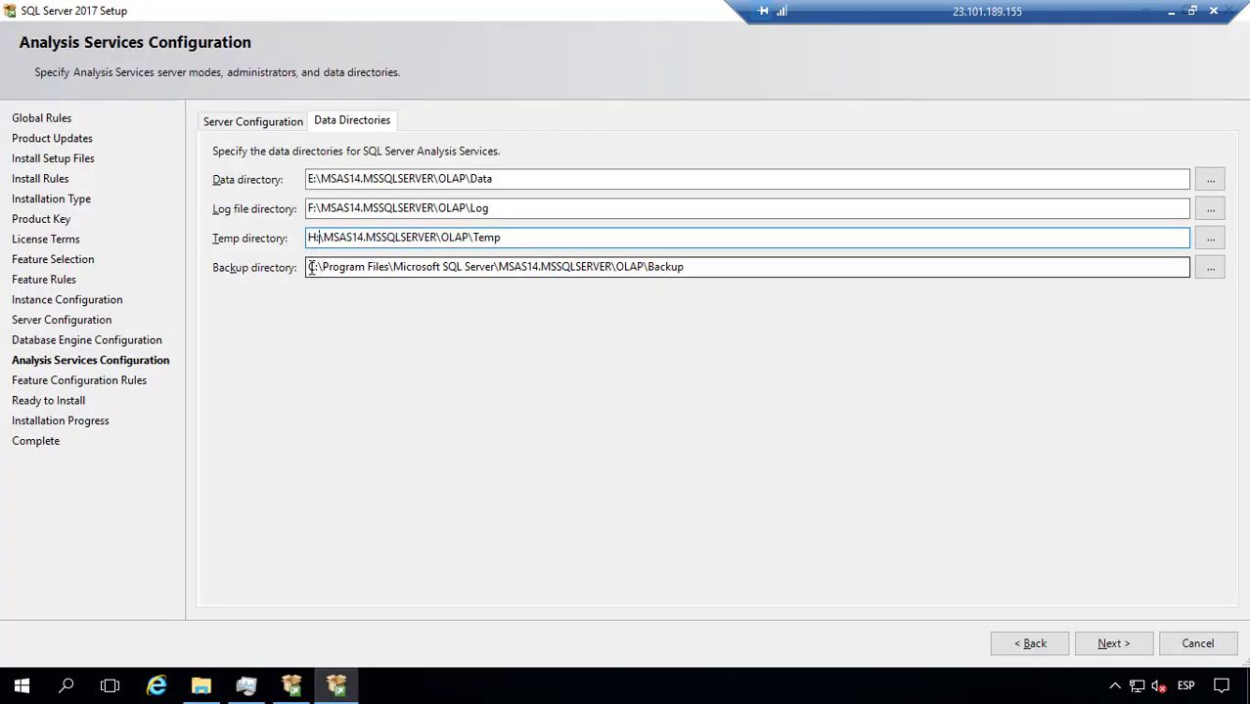
key("BackSpace")
key("BackSpace")
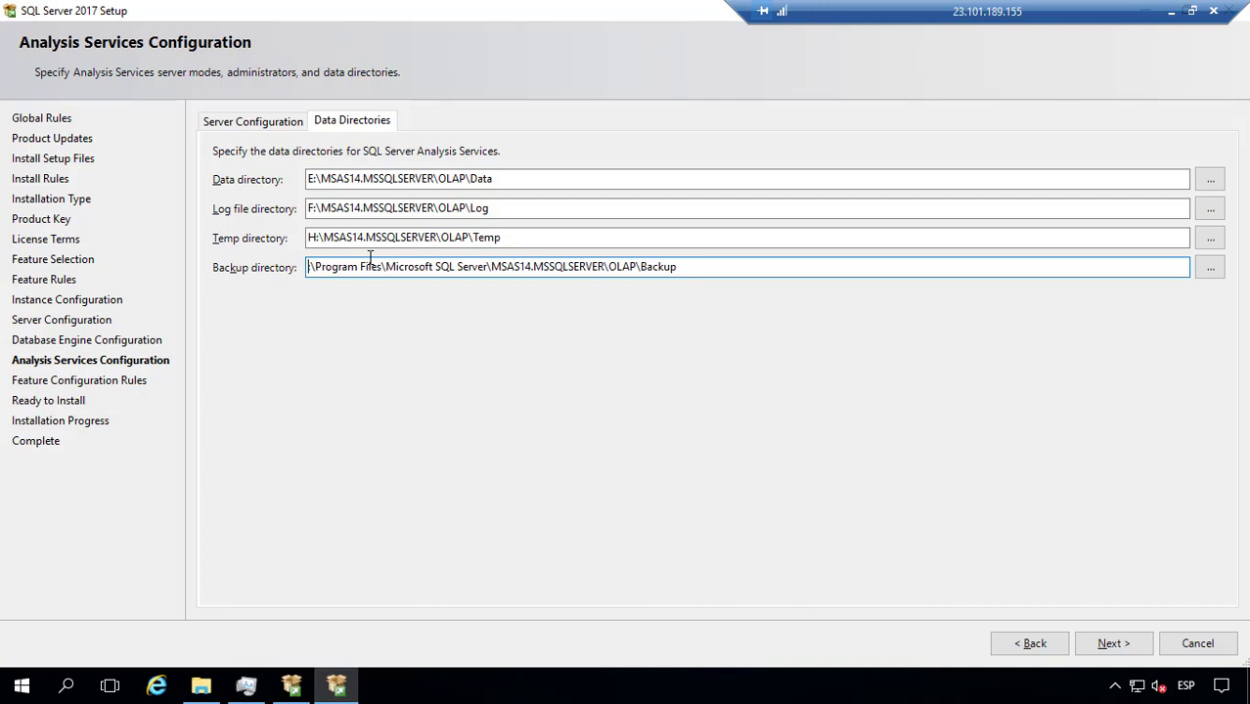
type("G:")
key("Right")
key("ctrl+shift+Right")
key("ctrl+shift+Right")
key("ctrl+shift+Right")
key("ctrl+shift+Right")
key("ctrl+shift+Right")
key("ctrl+shift+Right")
key("ctrl+shift+Right")
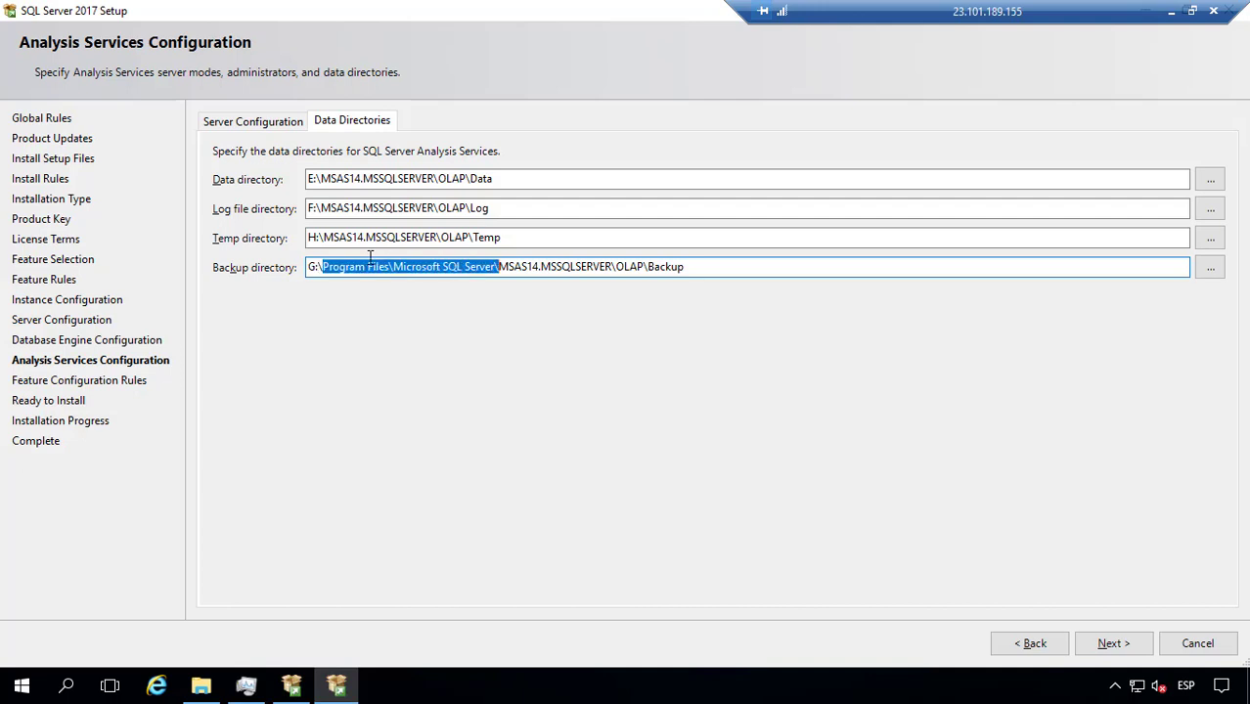
key("Delete")
key("BackSpace")
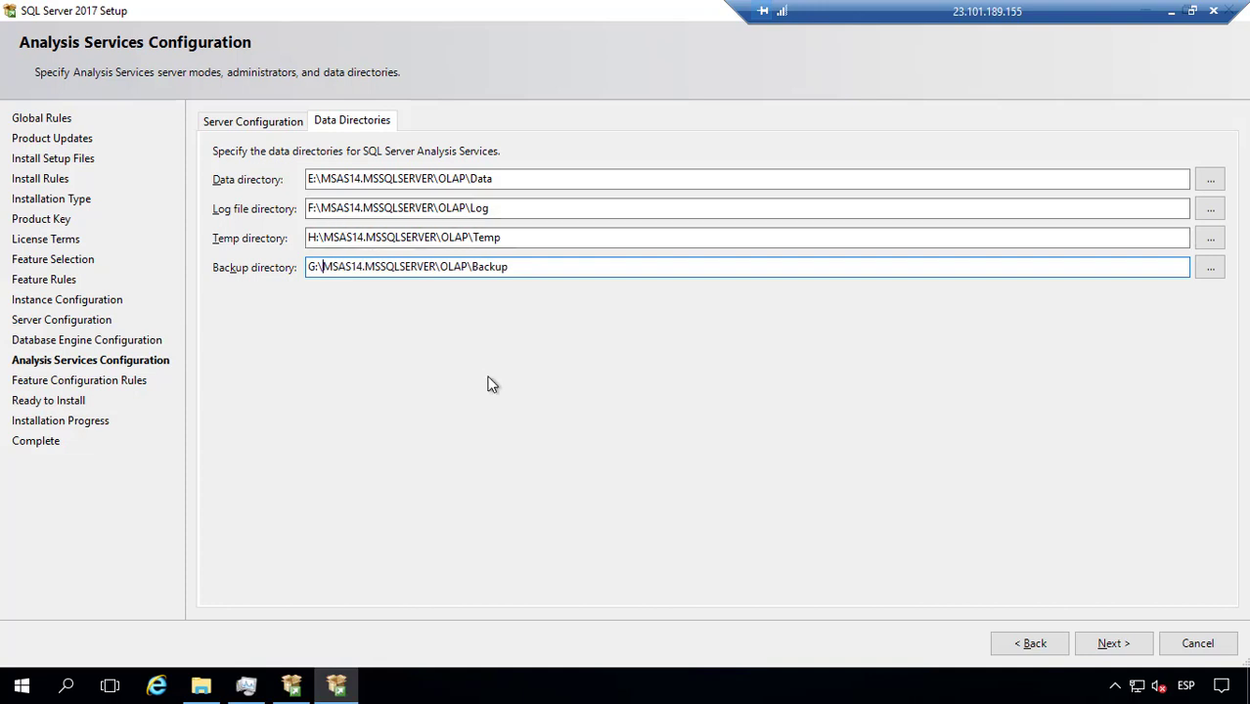
key("Tab")
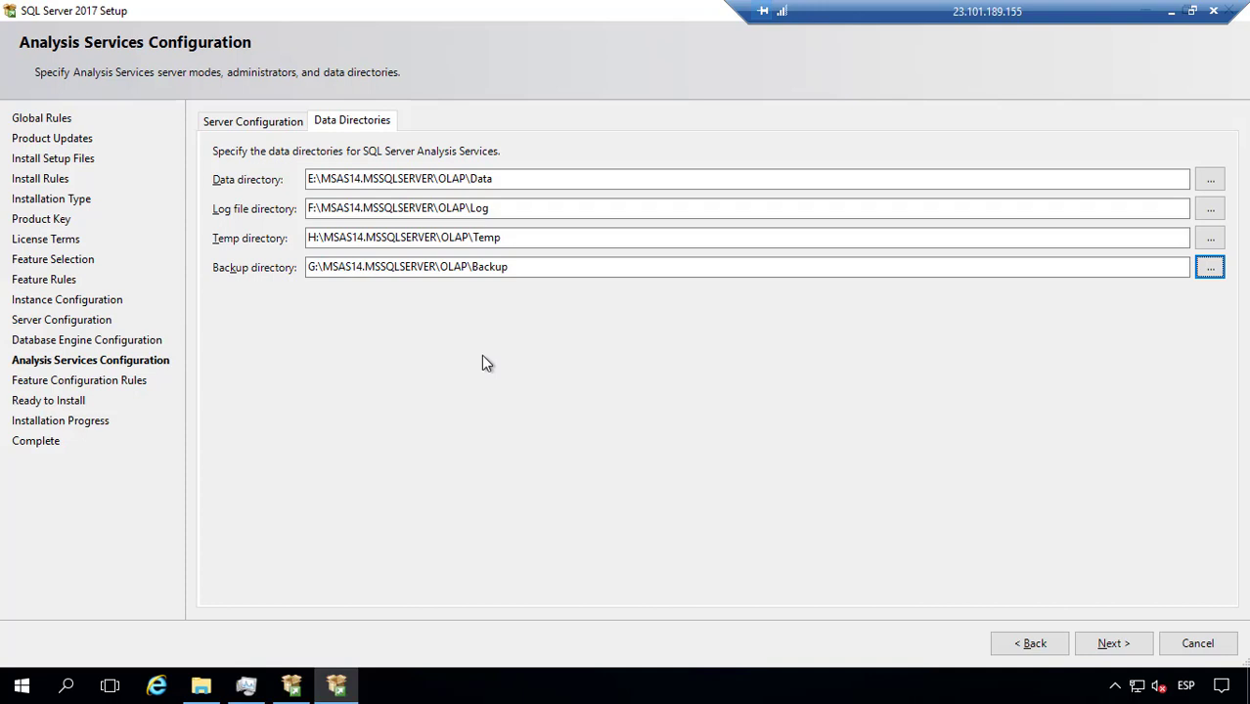
left_click(1117, 643)
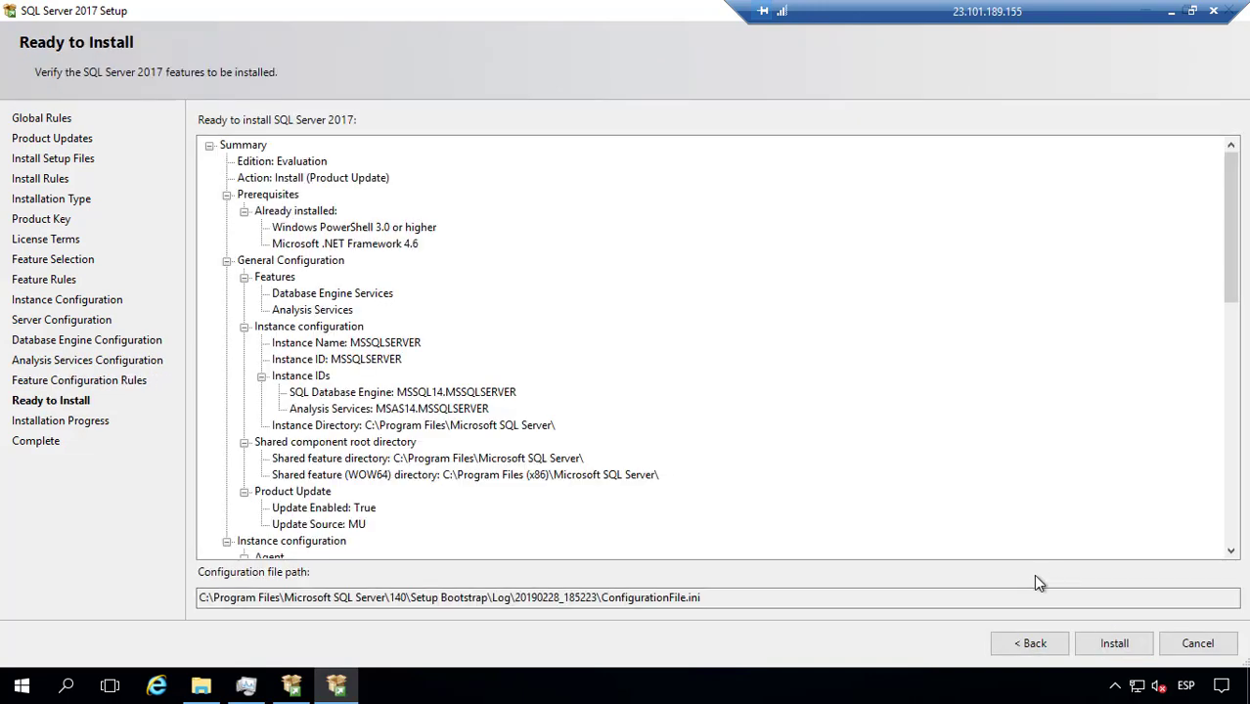
Step: Scroll the Ready to Install summary and copy the configuration file path
scroll(685, 456, "down", 11)
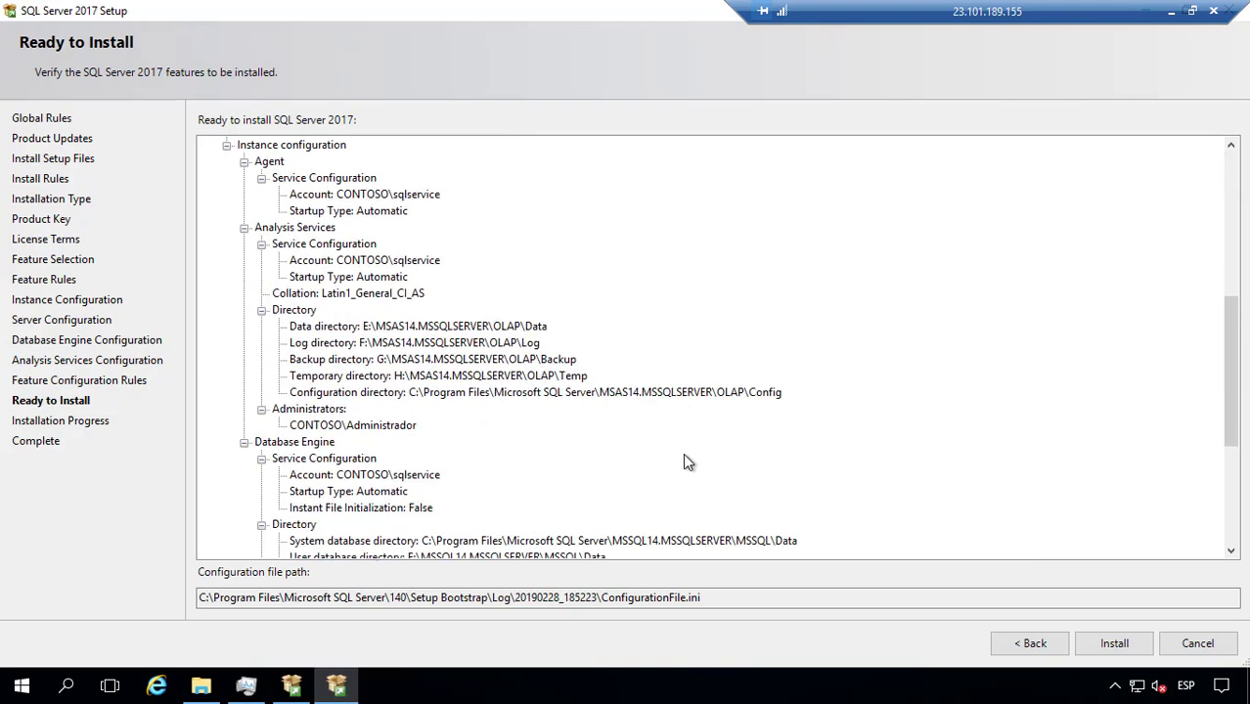
scroll(684, 462, "down", 3)
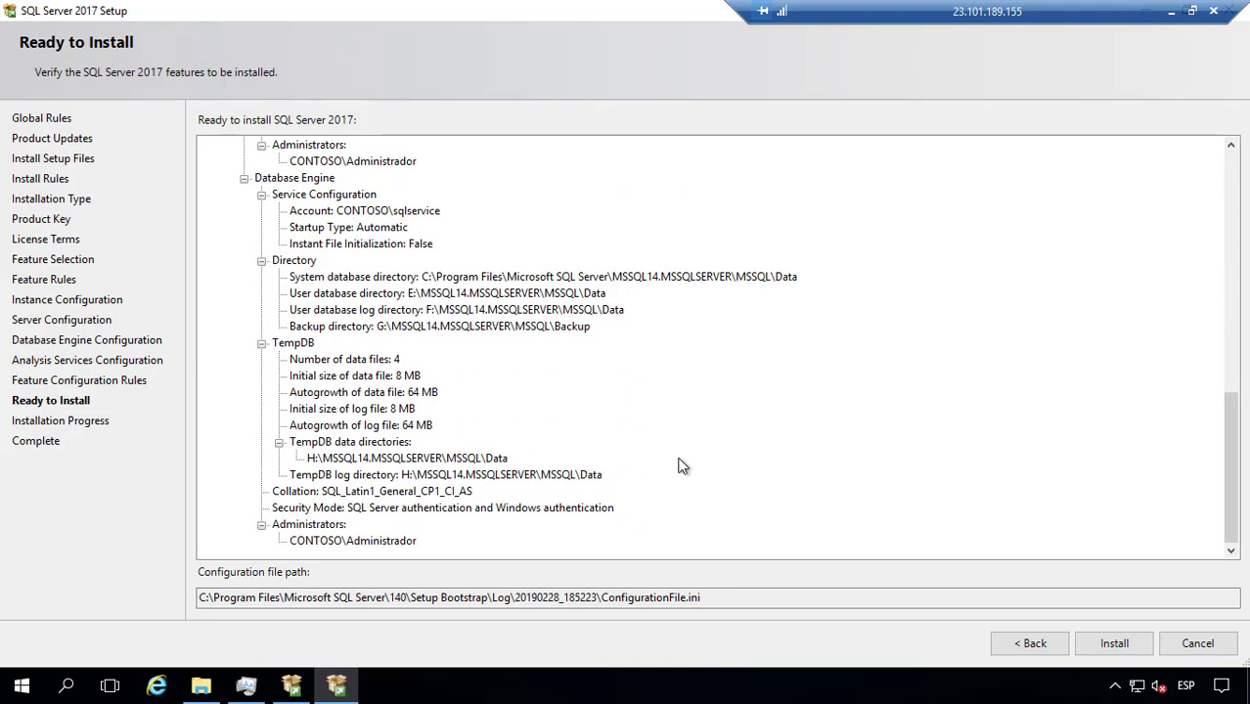
left_click(692, 597)
left_click_drag(691, 597, 151, 583)
key("ctrl+c")
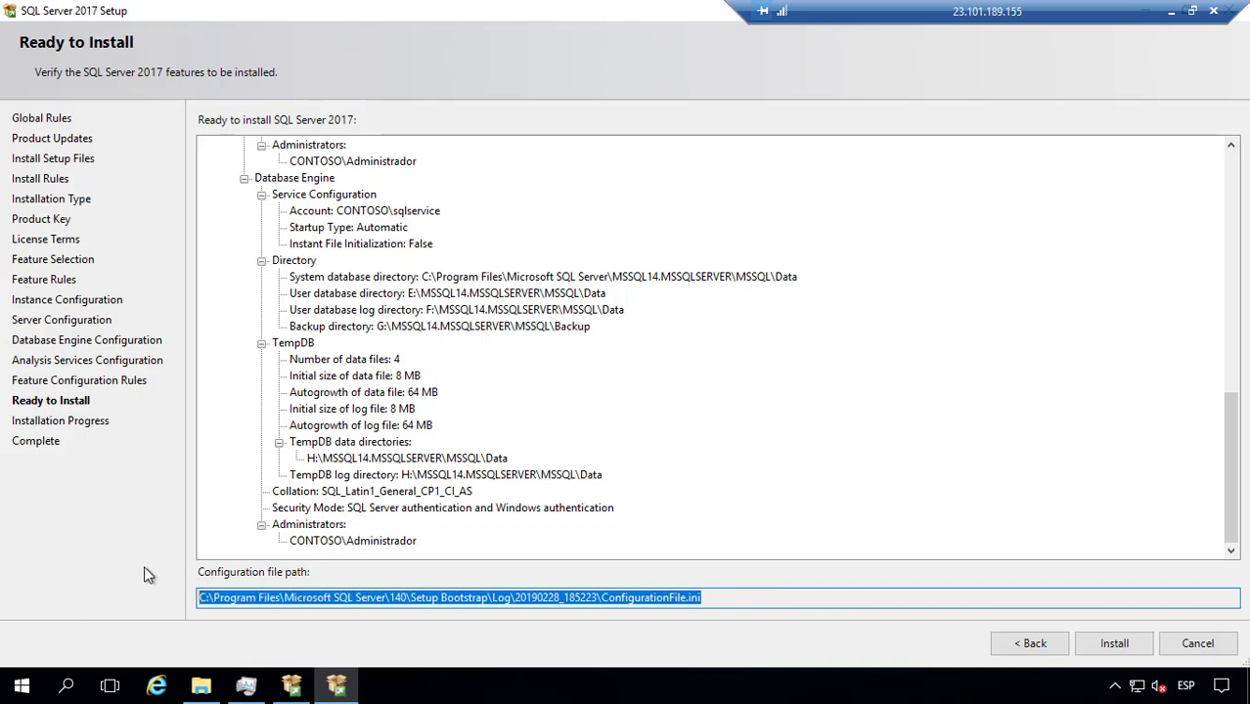
key("super")
key("Escape")
left_click(200, 684)
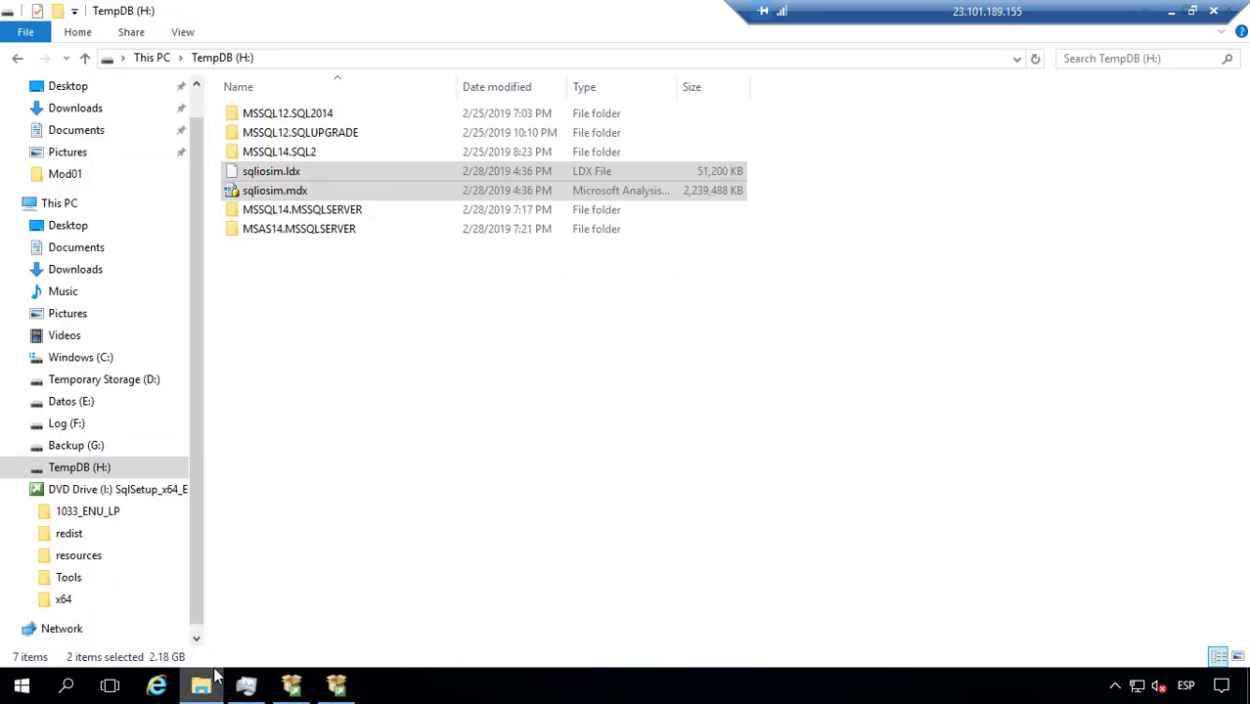
Step: Open the 20190228_185223 setup log folder in File Explorer, then start the installation
left_click(378, 58)
key("ctrl+v")
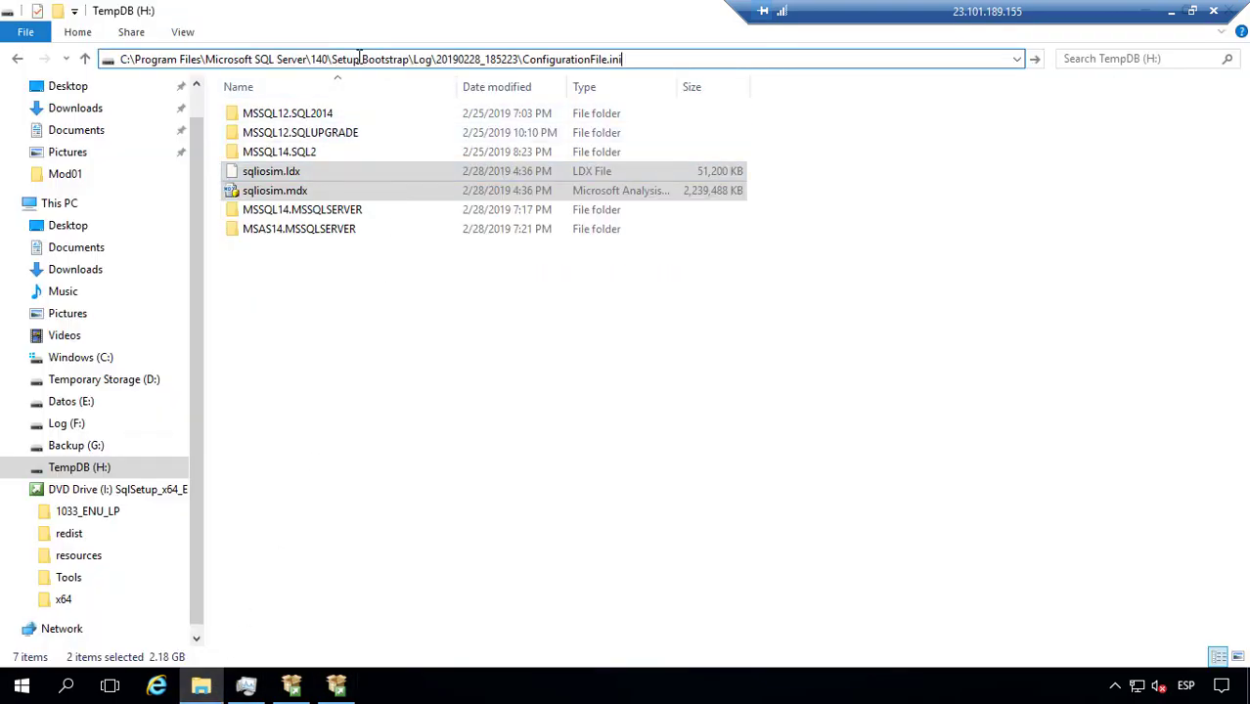
key("BackSpace")
key("BackSpace")
key("BackSpace")
key("BackSpace")
key("BackSpace")
key("BackSpace")
key("BackSpace")
key("BackSpace")
key("BackSpace")
key("BackSpace")
key("BackSpace")
key("BackSpace")
key("BackSpace")
key("BackSpace")
key("BackSpace")
key("BackSpace")
key("BackSpace")
key("BackSpace")
key("BackSpace")
key("BackSpace")
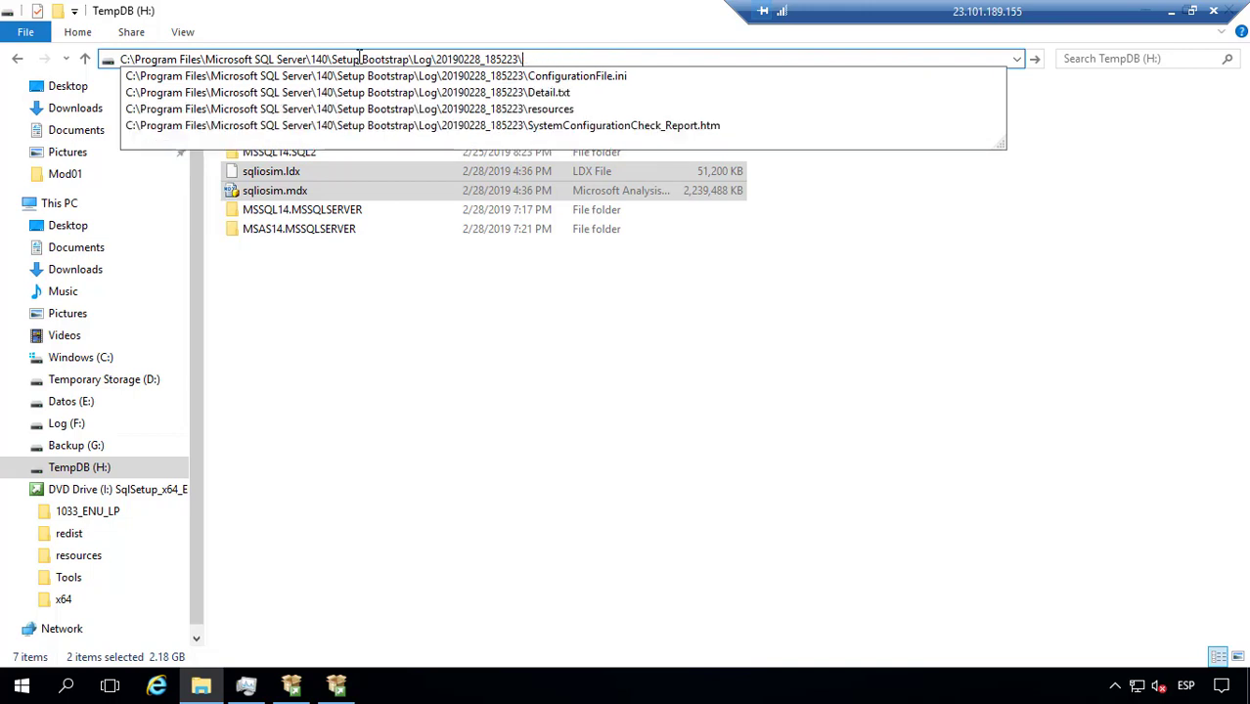
key("Return")
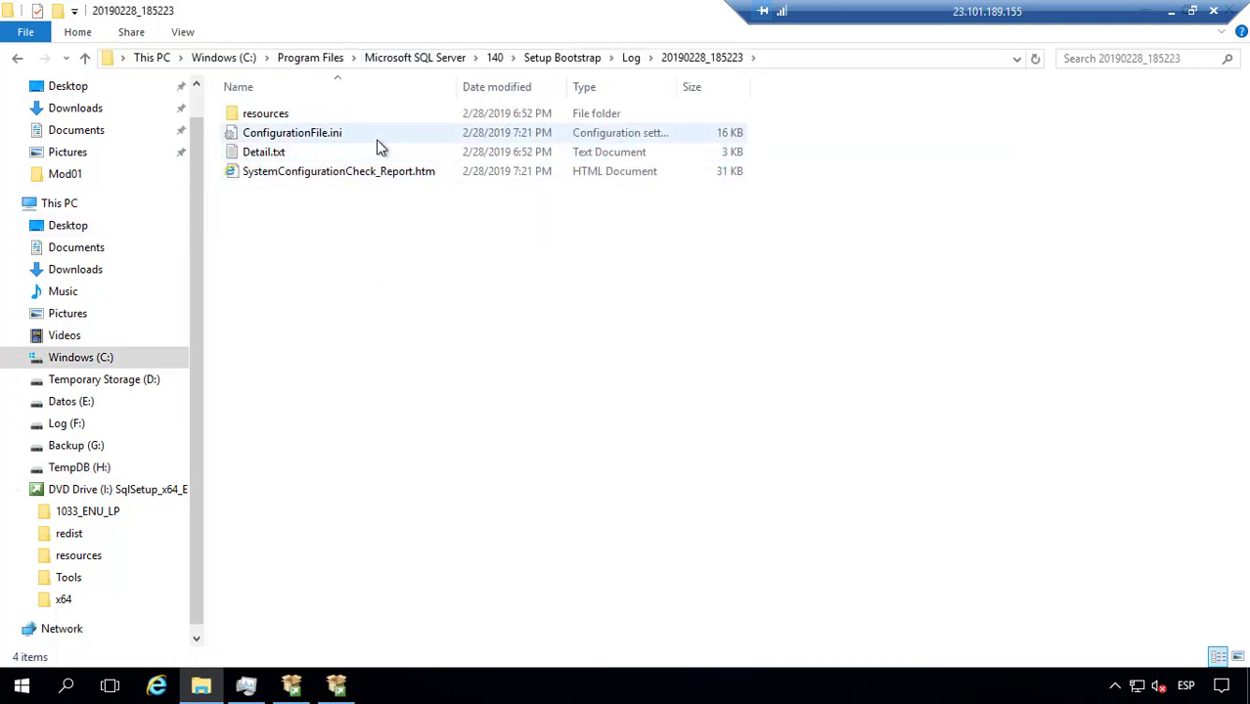
key("alt+Tab")
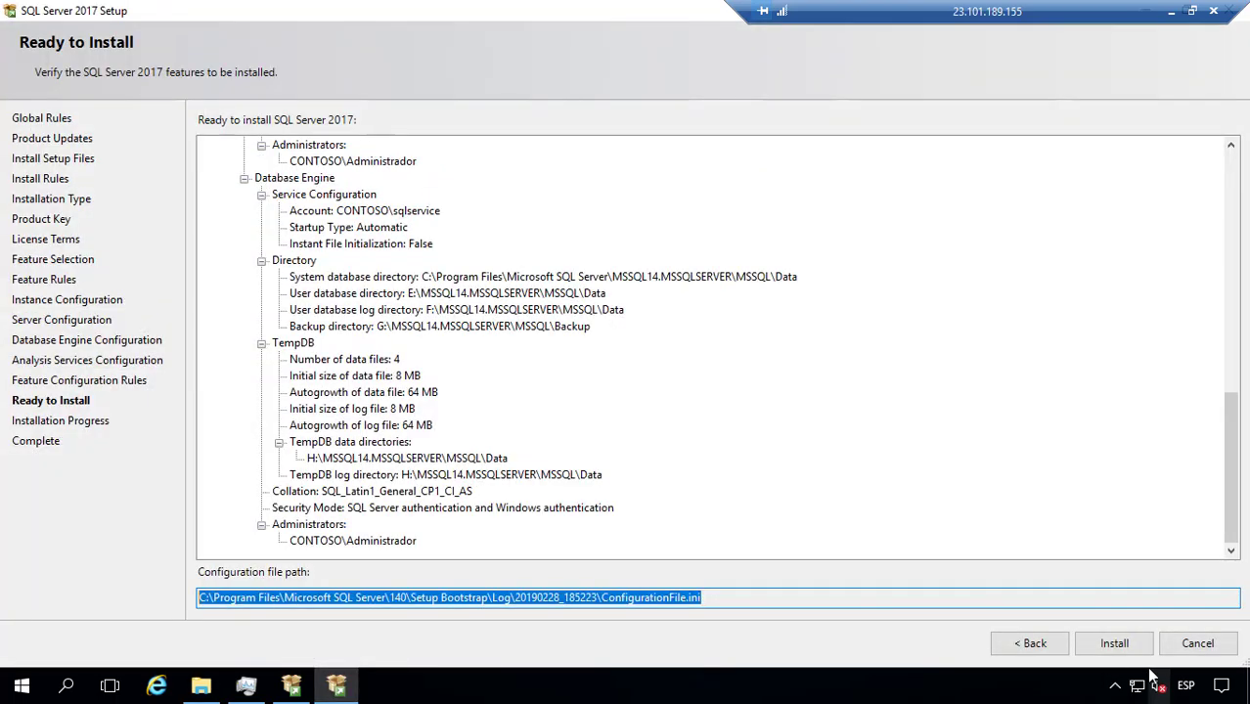
left_click(1137, 654)
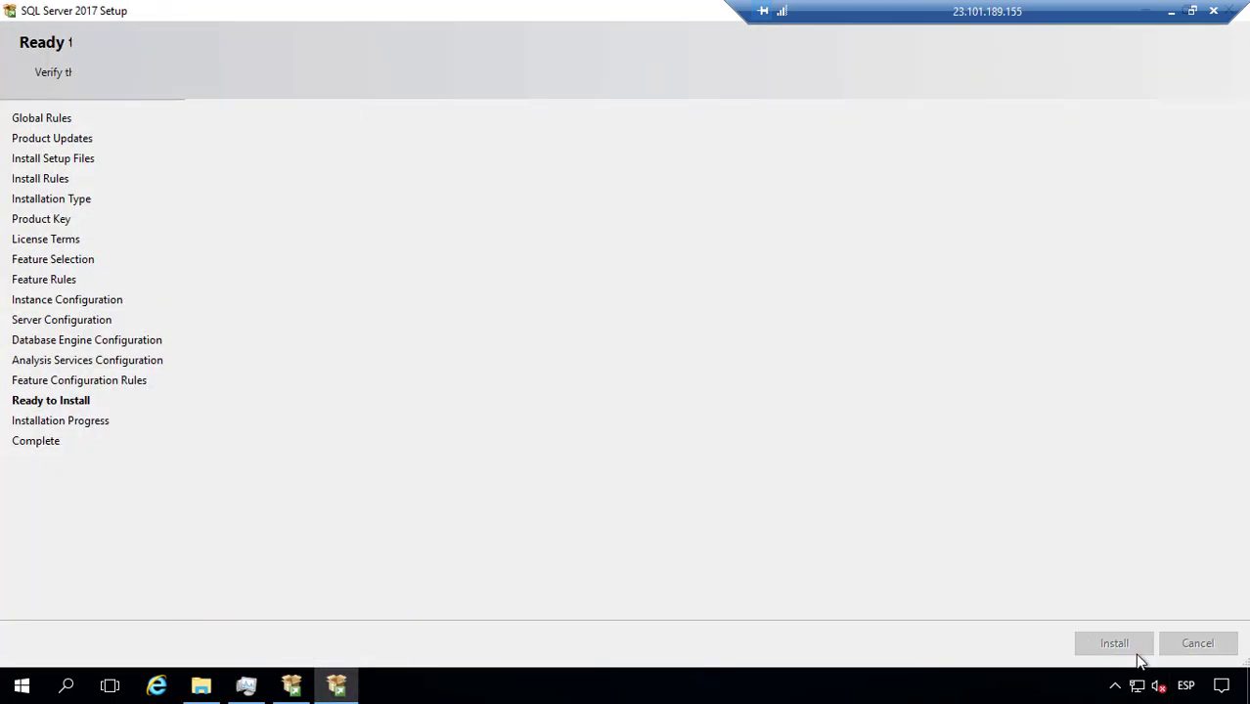
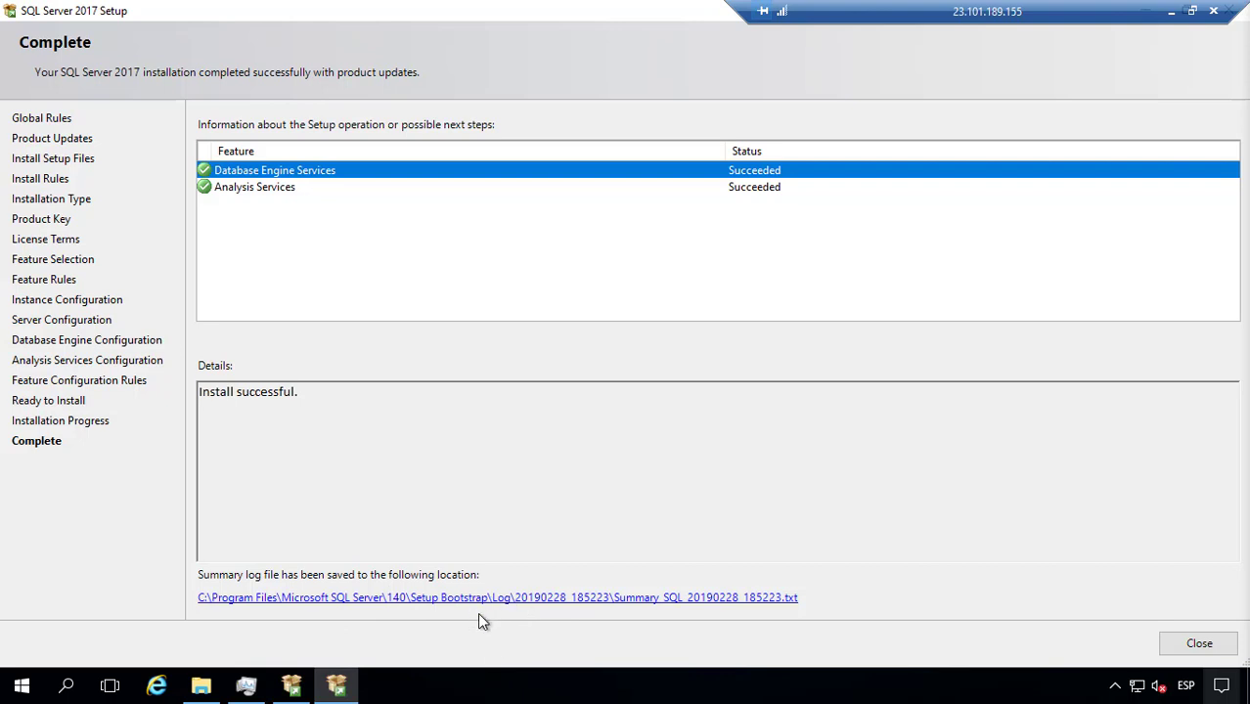
Step: Open the setup summary log full screen, read through it, and close it
left_click(562, 600)
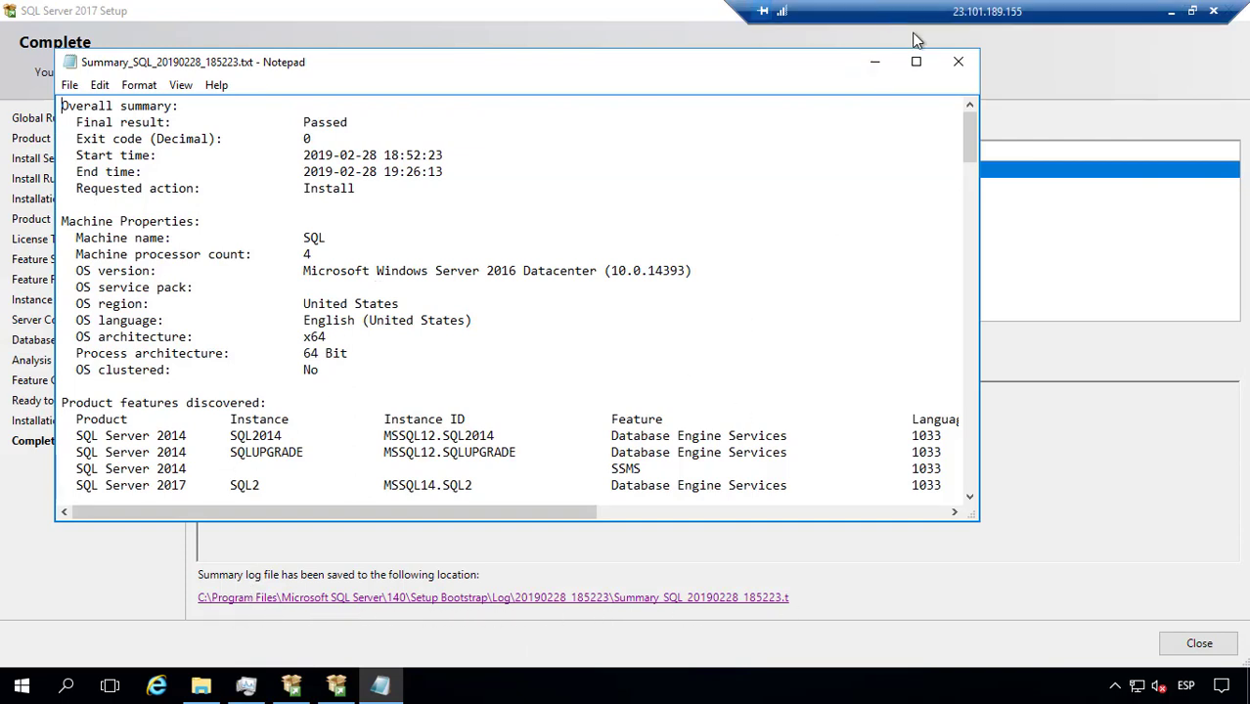
left_click(916, 61)
scroll(746, 248, "down", 11)
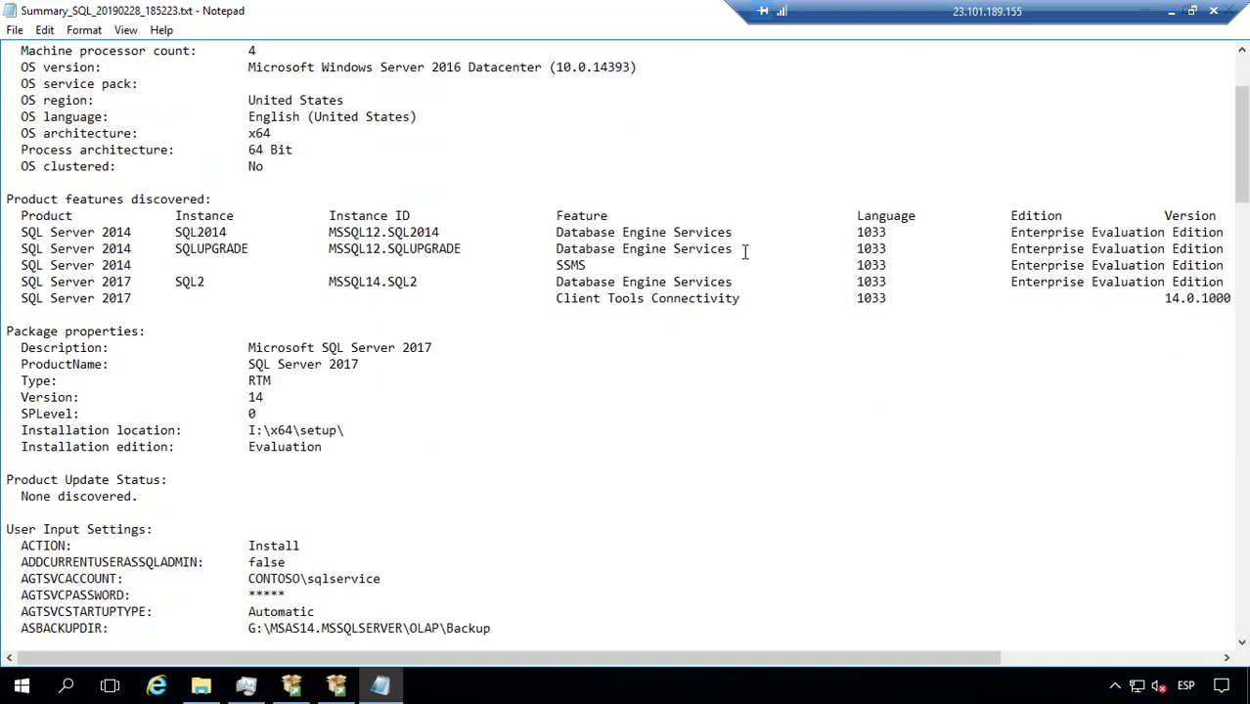
scroll(745, 252, "down", 3)
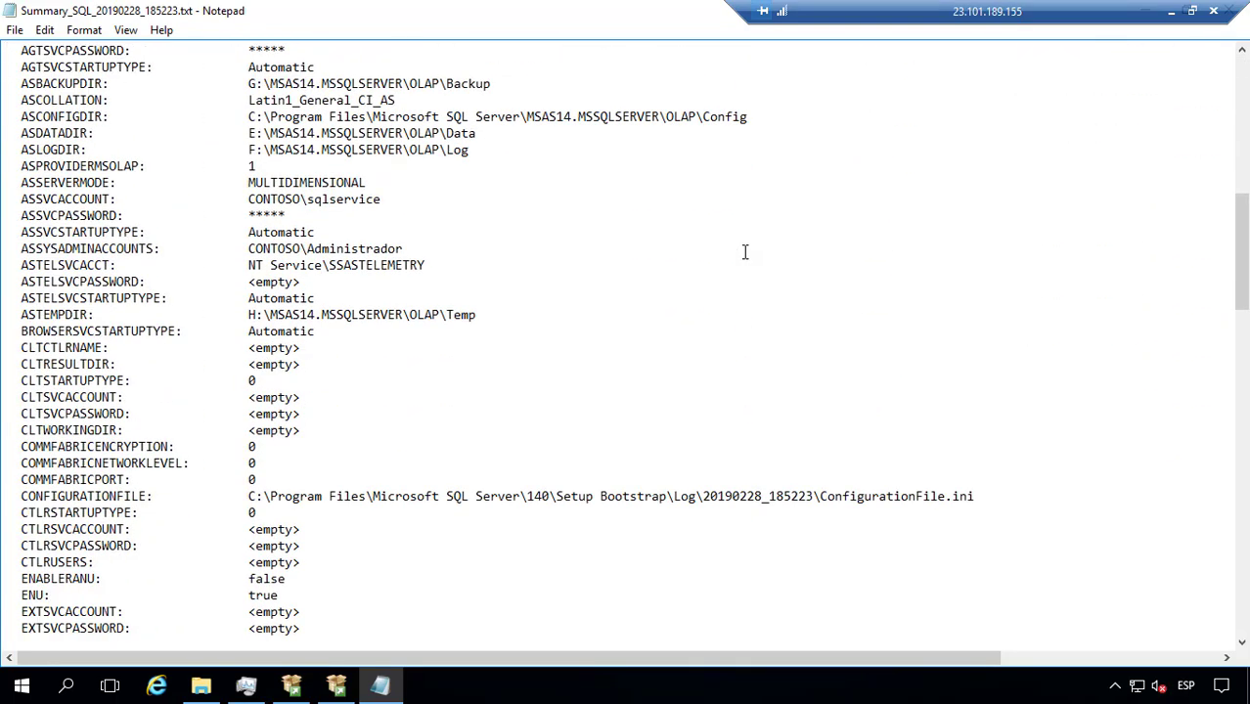
scroll(744, 252, "down", 5)
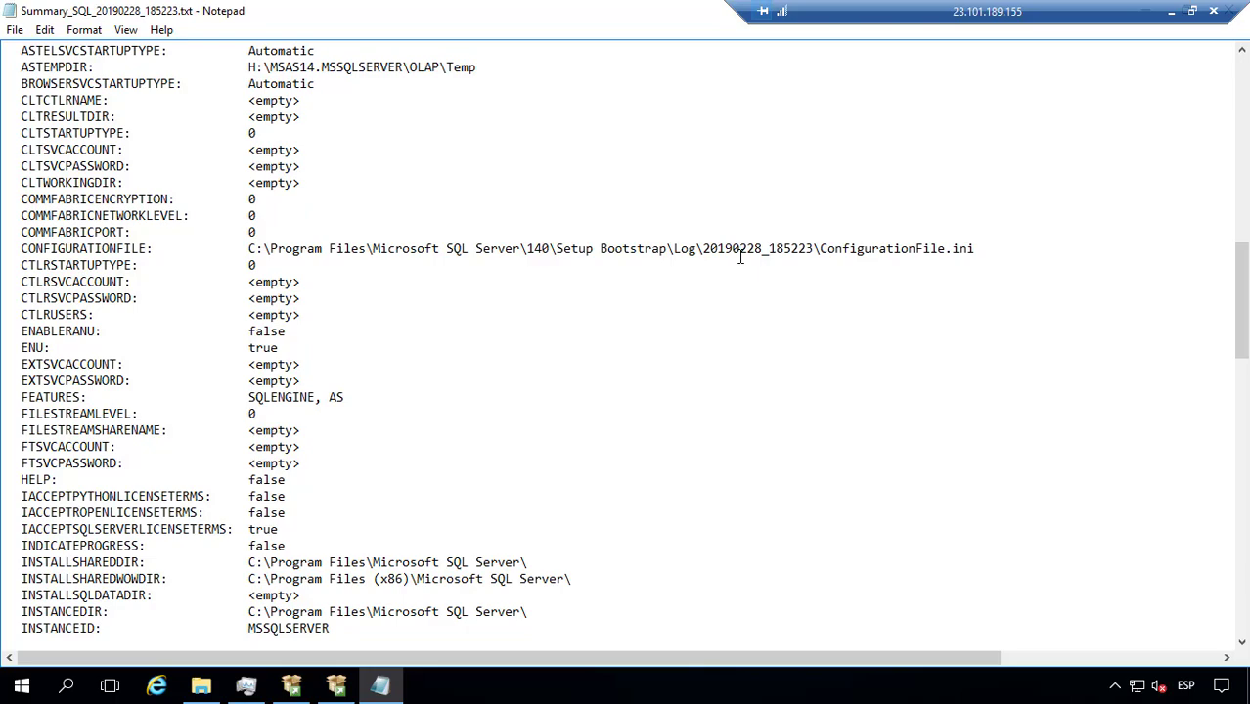
scroll(740, 257, "down", 18)
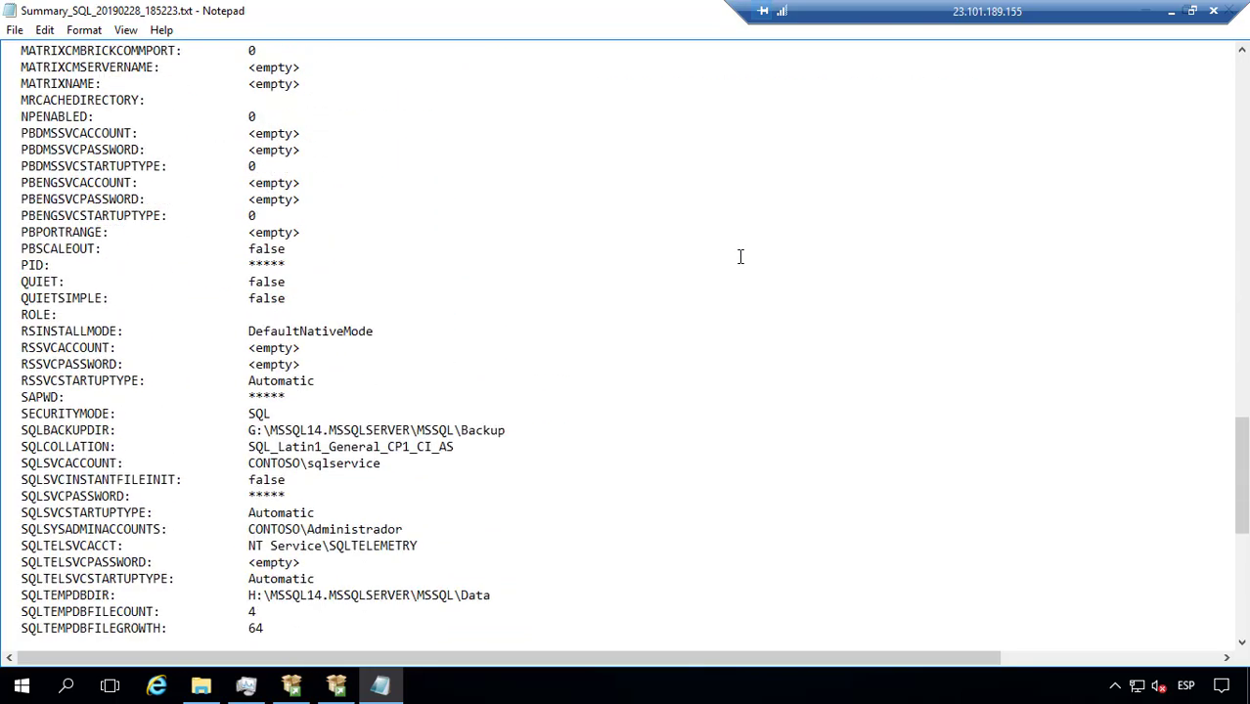
scroll(740, 257, "down", 10)
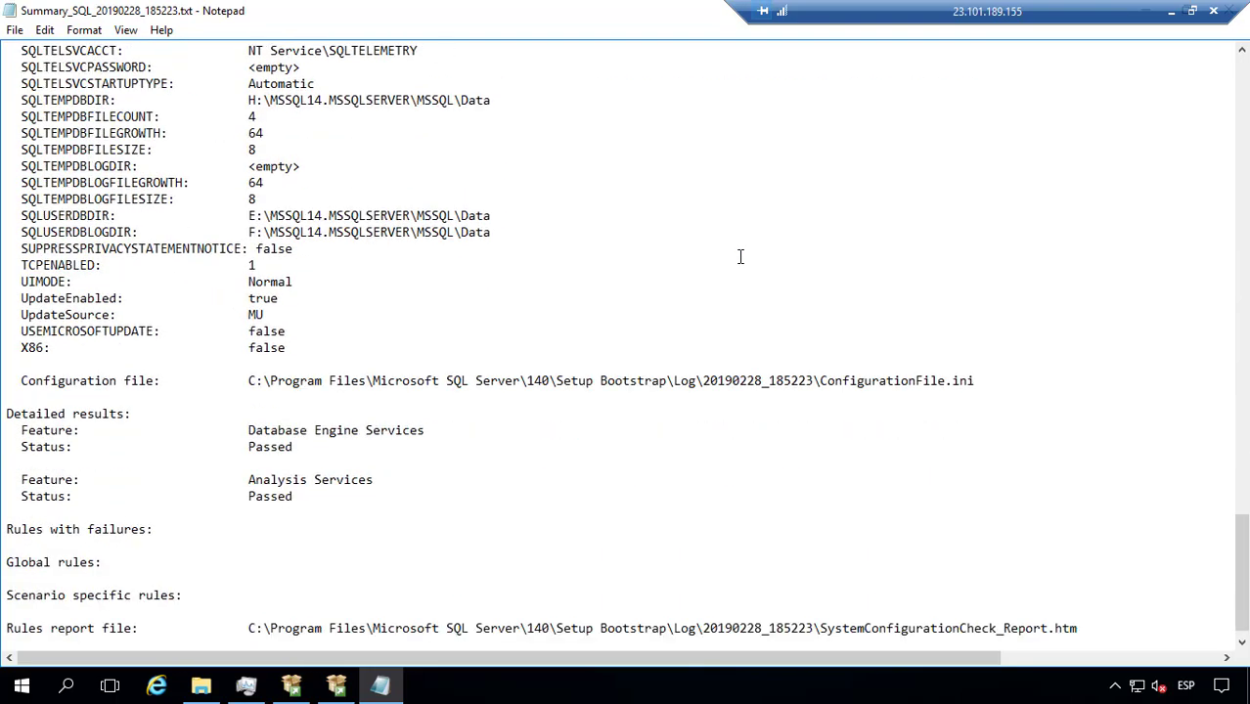
scroll(740, 257, "down", 1)
scroll(741, 257, "up", 20)
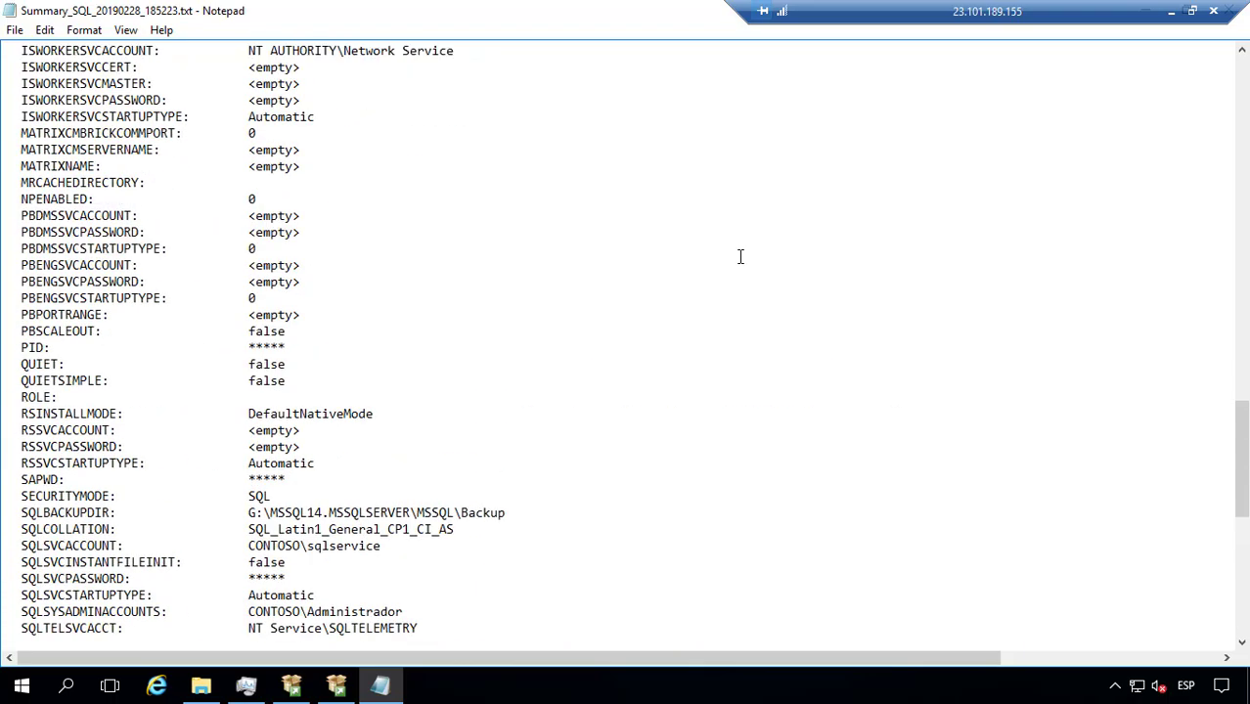
scroll(741, 258, "up", 5)
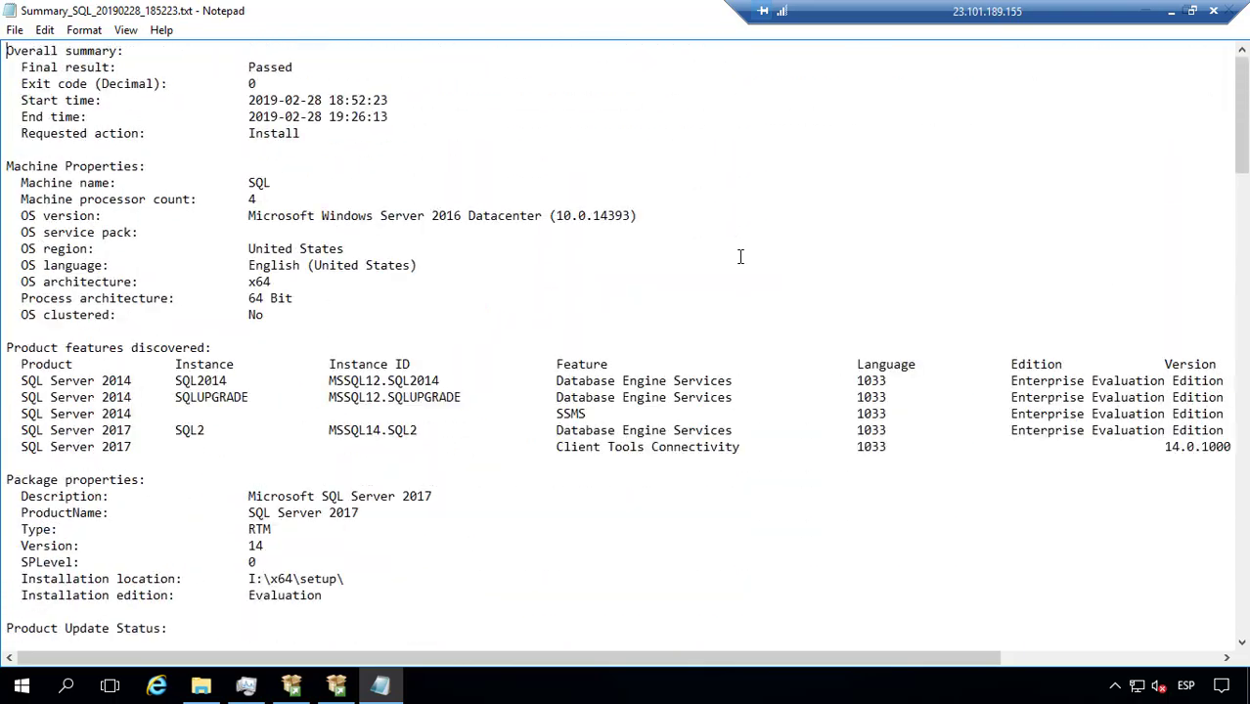
left_click_drag(742, 24, 522, 24)
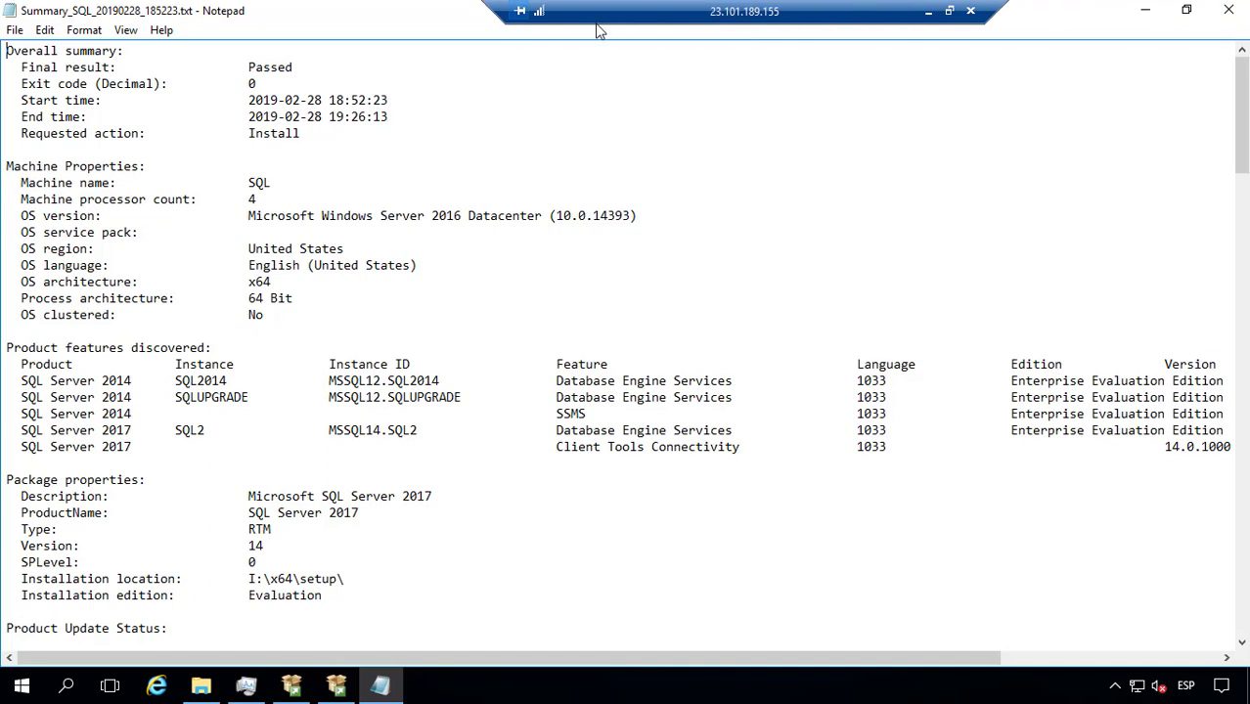
left_click(1230, 9)
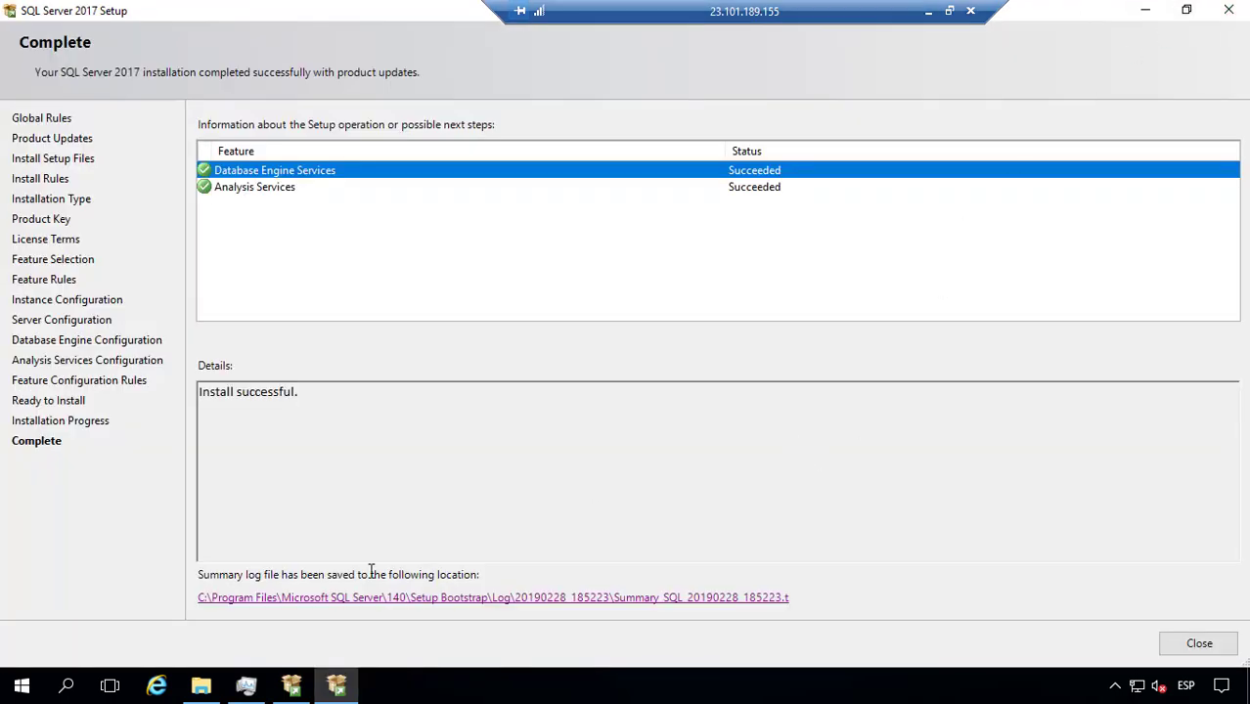
Step: Close the finished setup wizard and launch SQL Server 2017 Configuration Manager from Start
left_click(1193, 642)
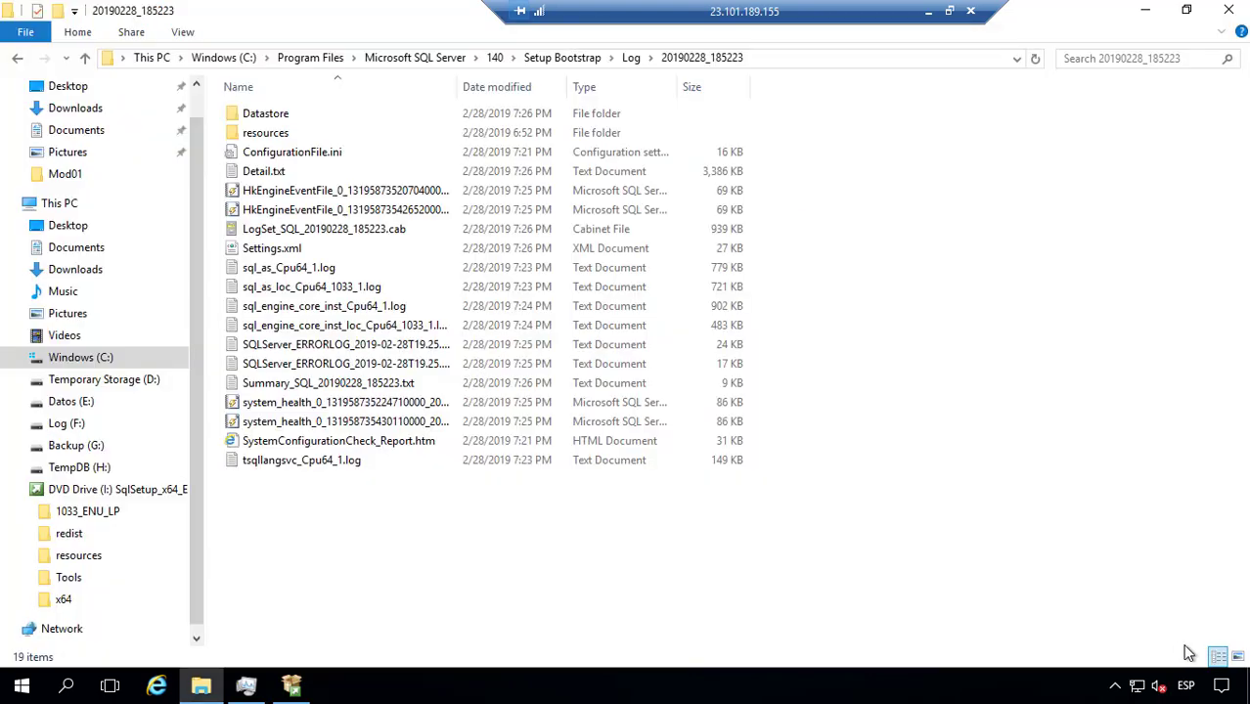
left_click(22, 686)
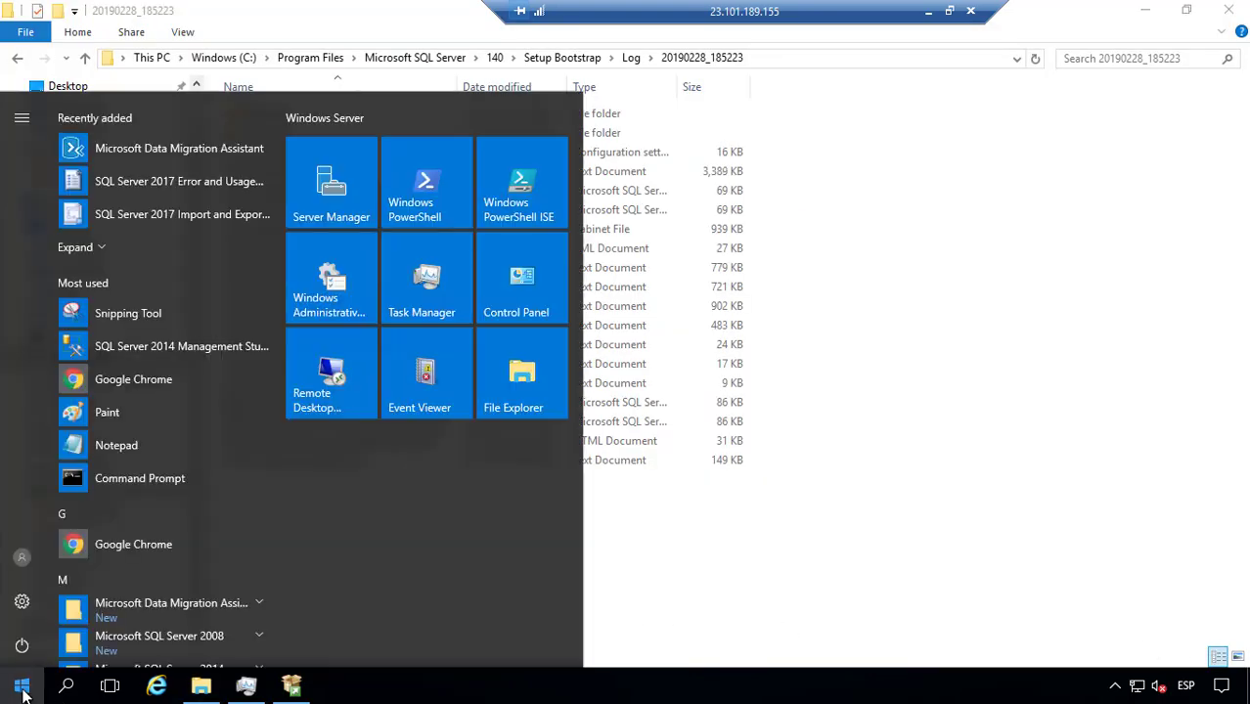
scroll(172, 544, "down", 2)
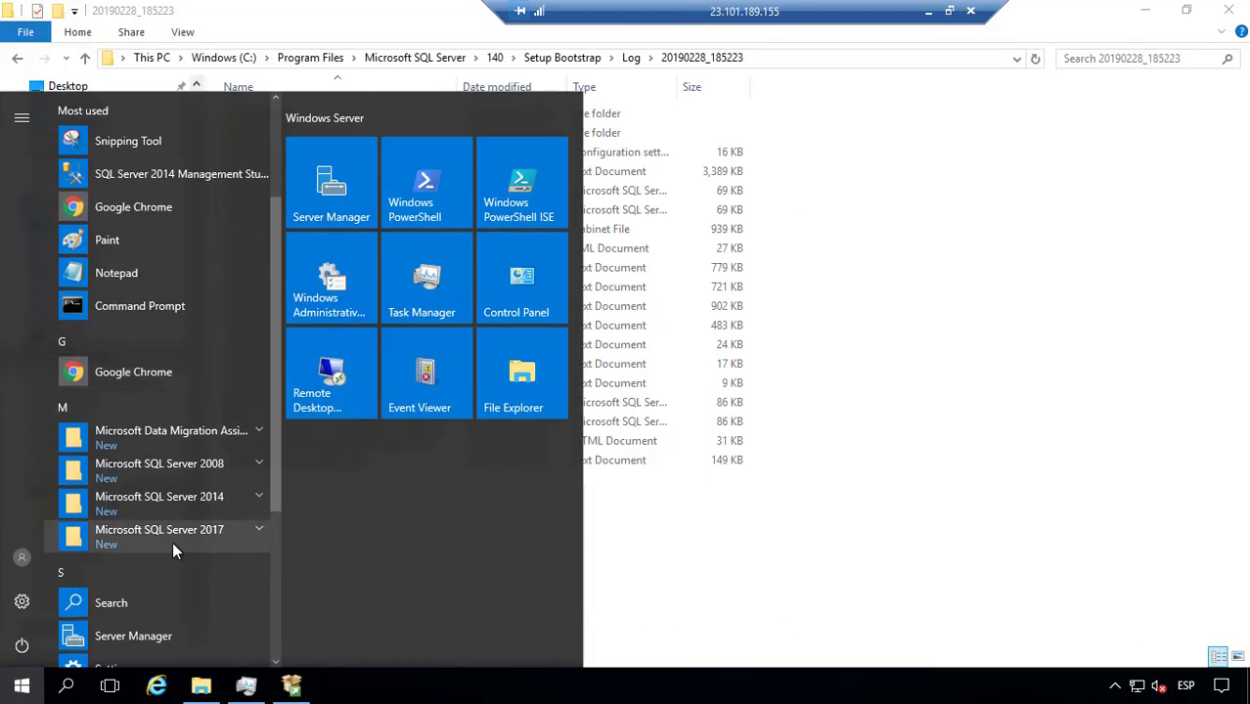
left_click(173, 546)
scroll(172, 539, "down", 3)
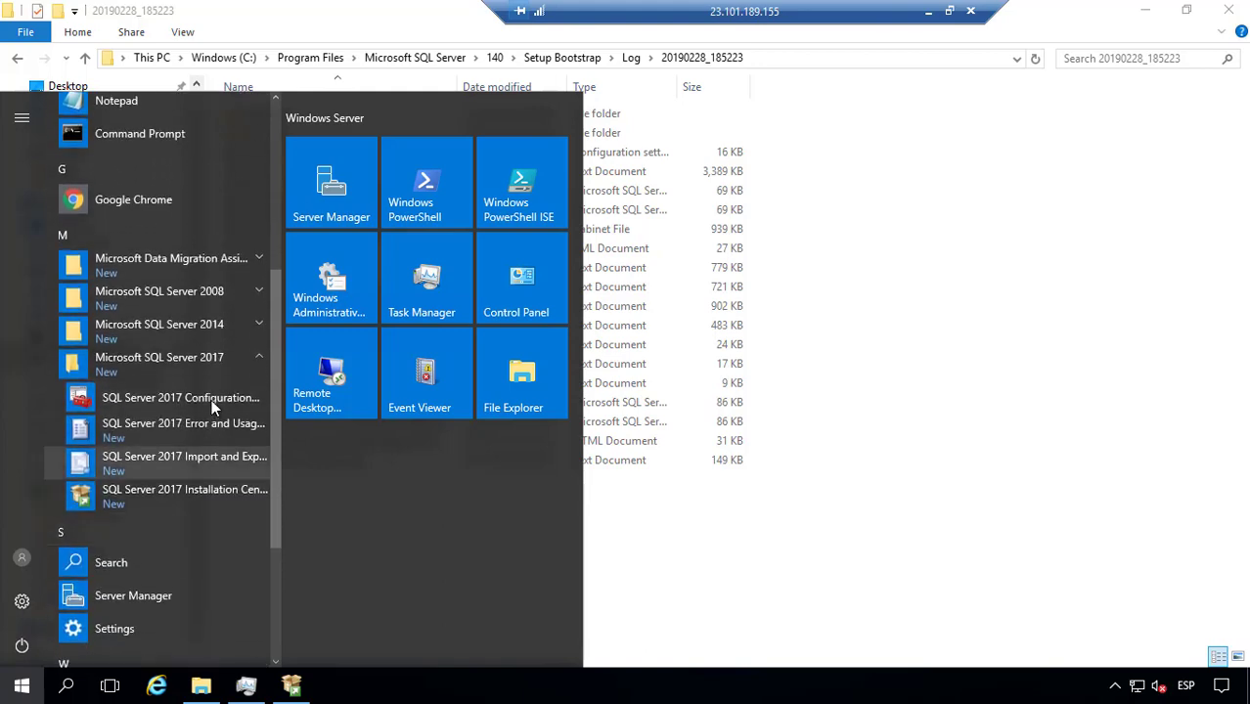
left_click(212, 398)
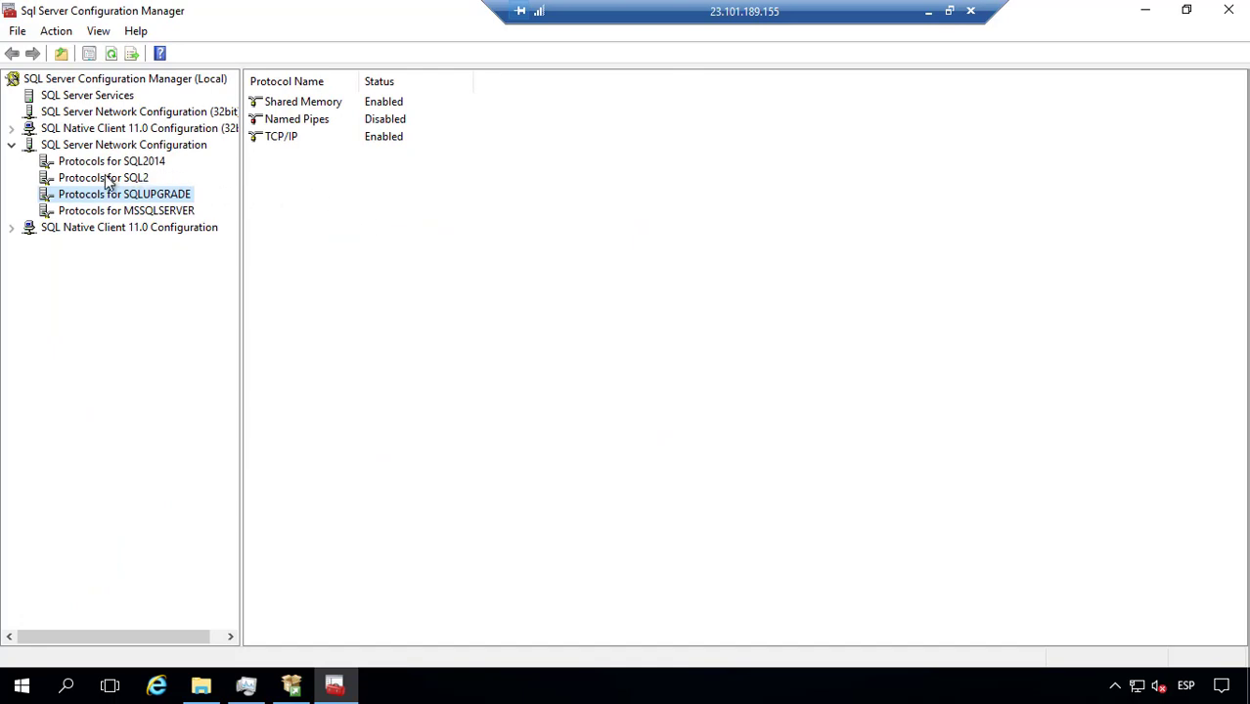
Step: List SQL Server Services and check the MSSQLSERVER Analysis Services, SQL Server and Agent entries
left_click(109, 212)
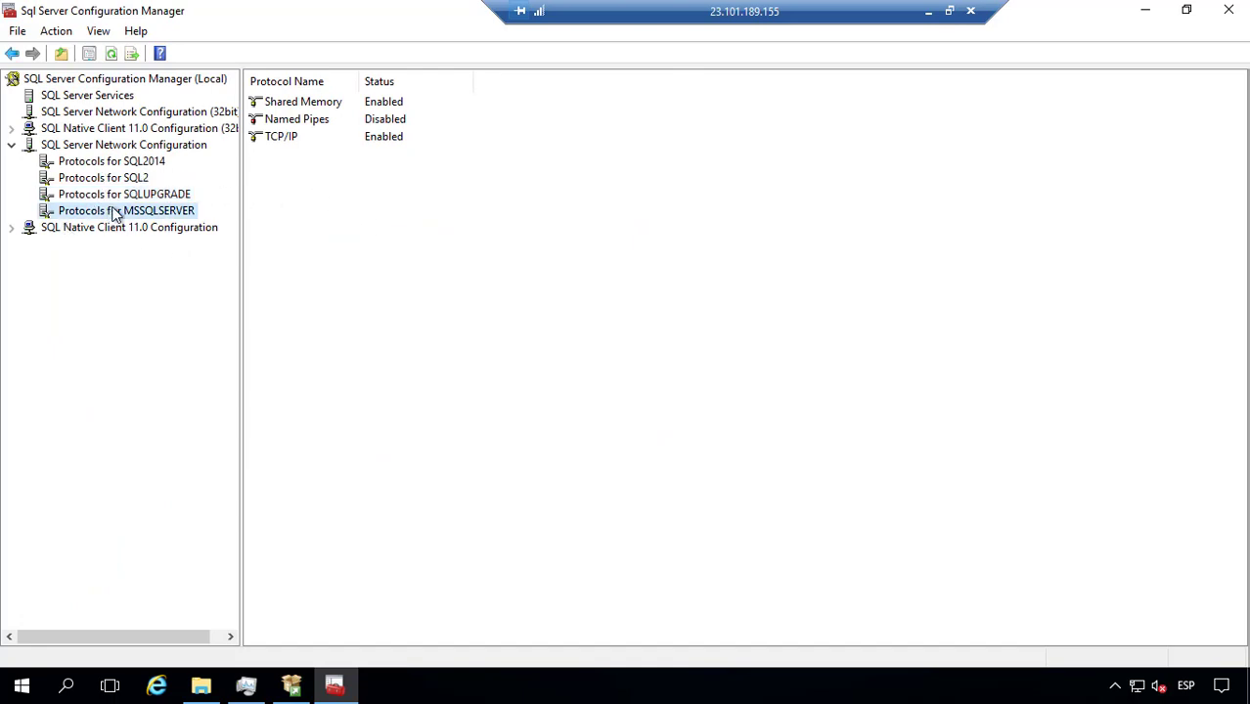
left_click(84, 97)
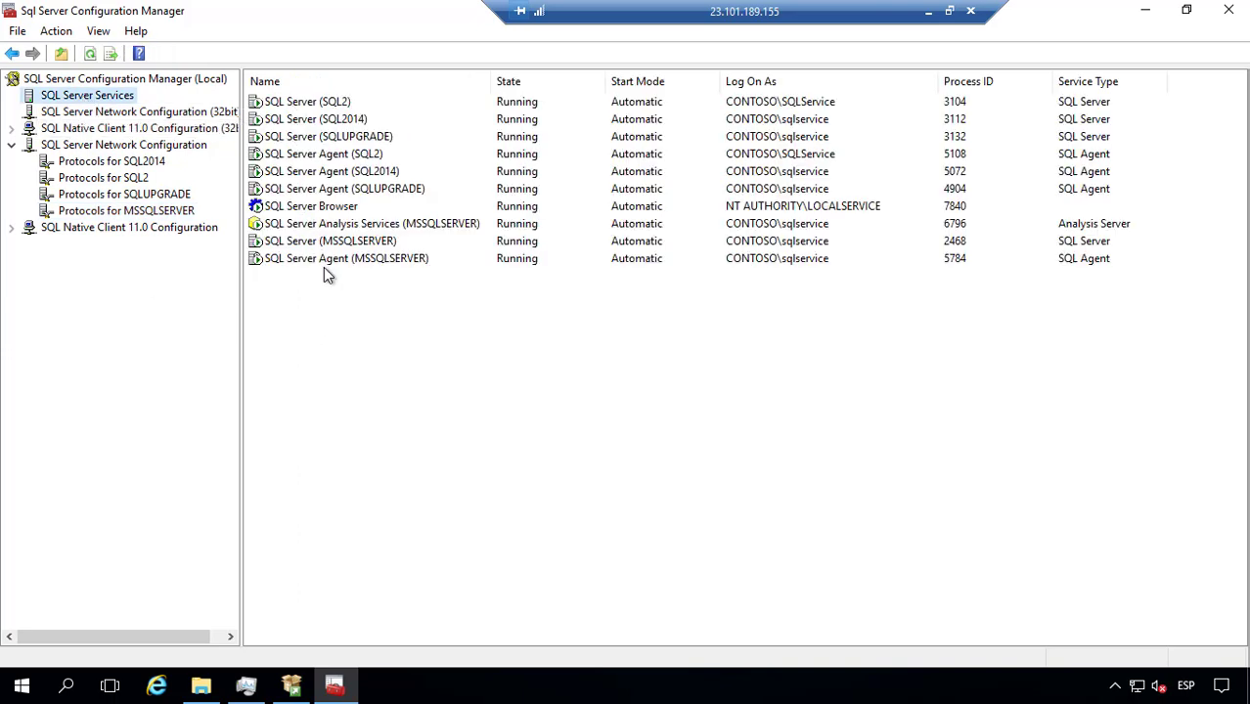
left_click(349, 226)
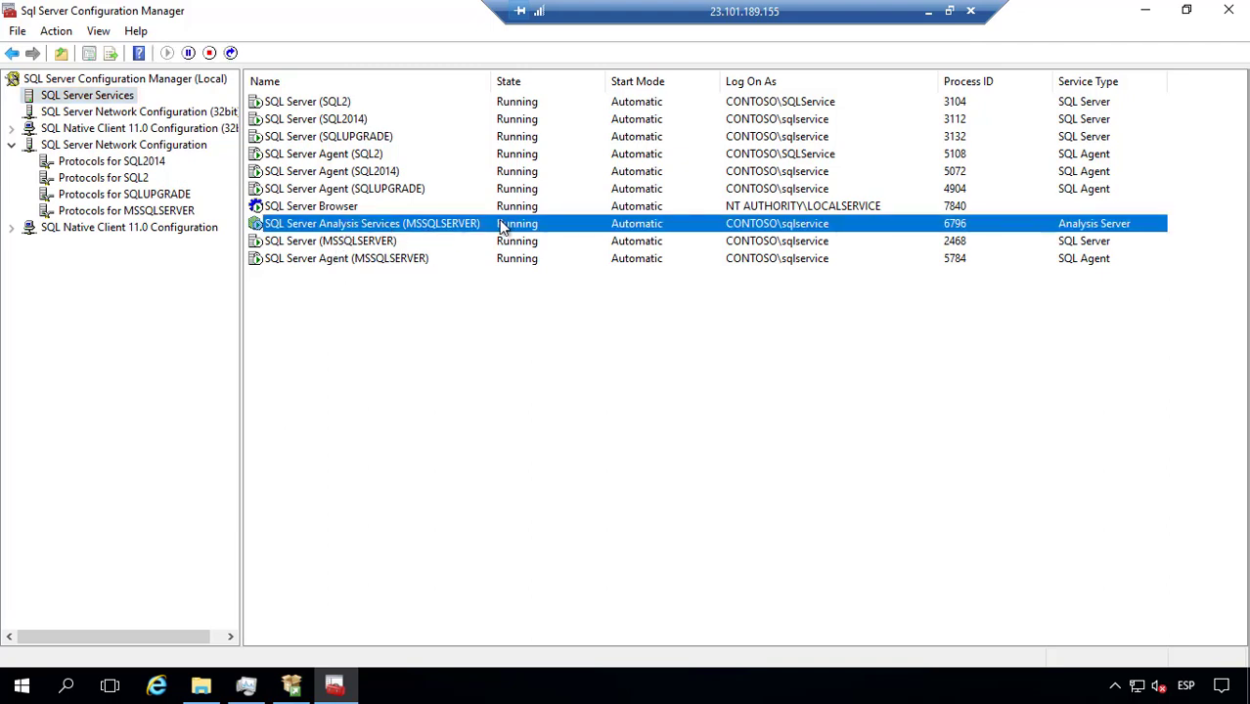
left_click(349, 242)
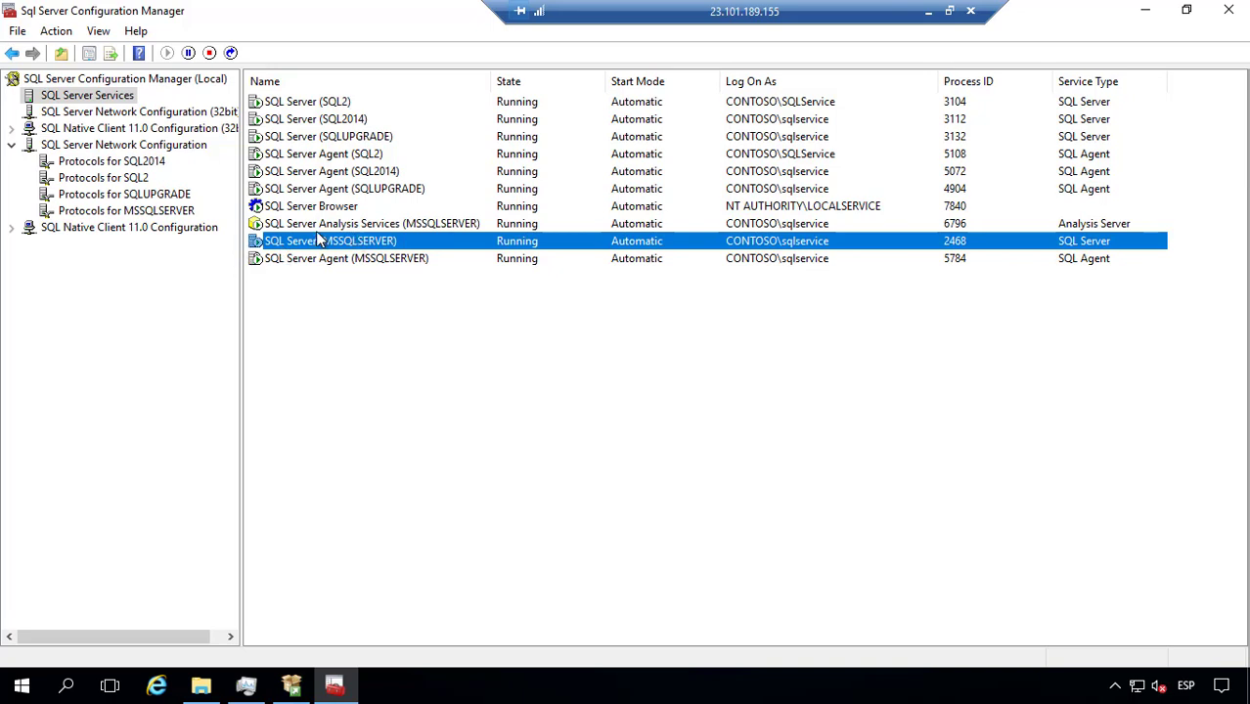
left_click(381, 262)
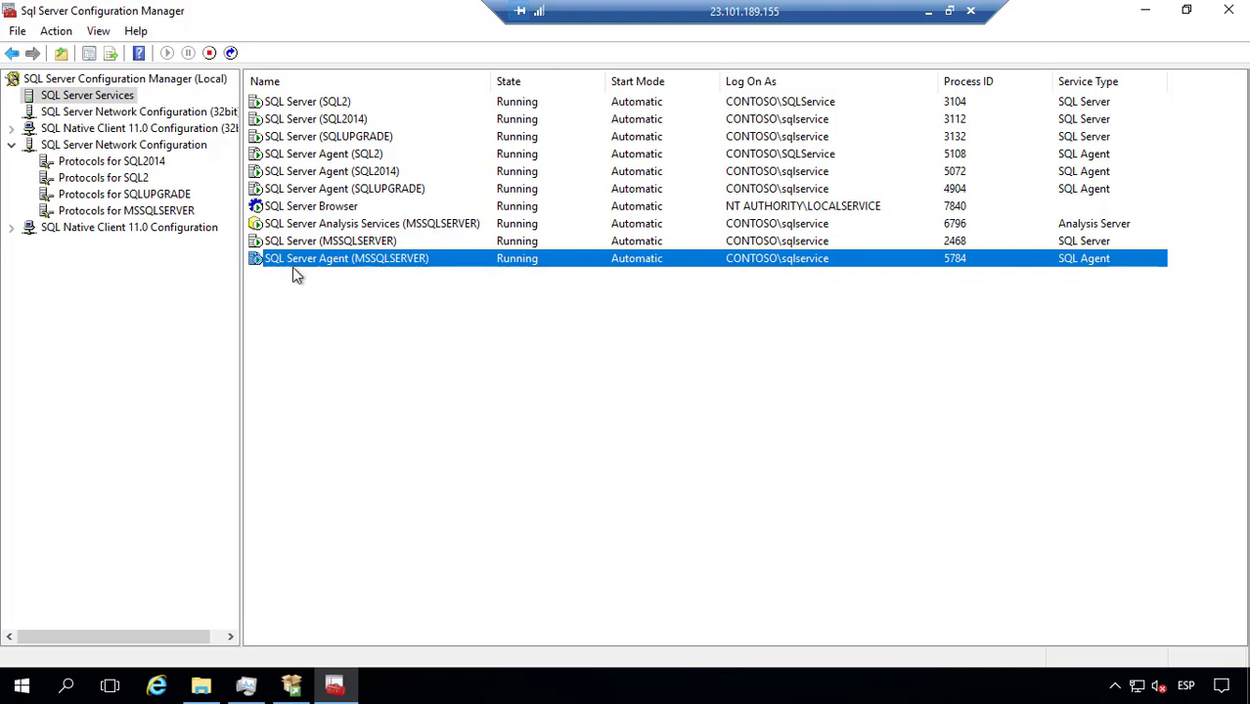
left_click(287, 244)
left_click(296, 261)
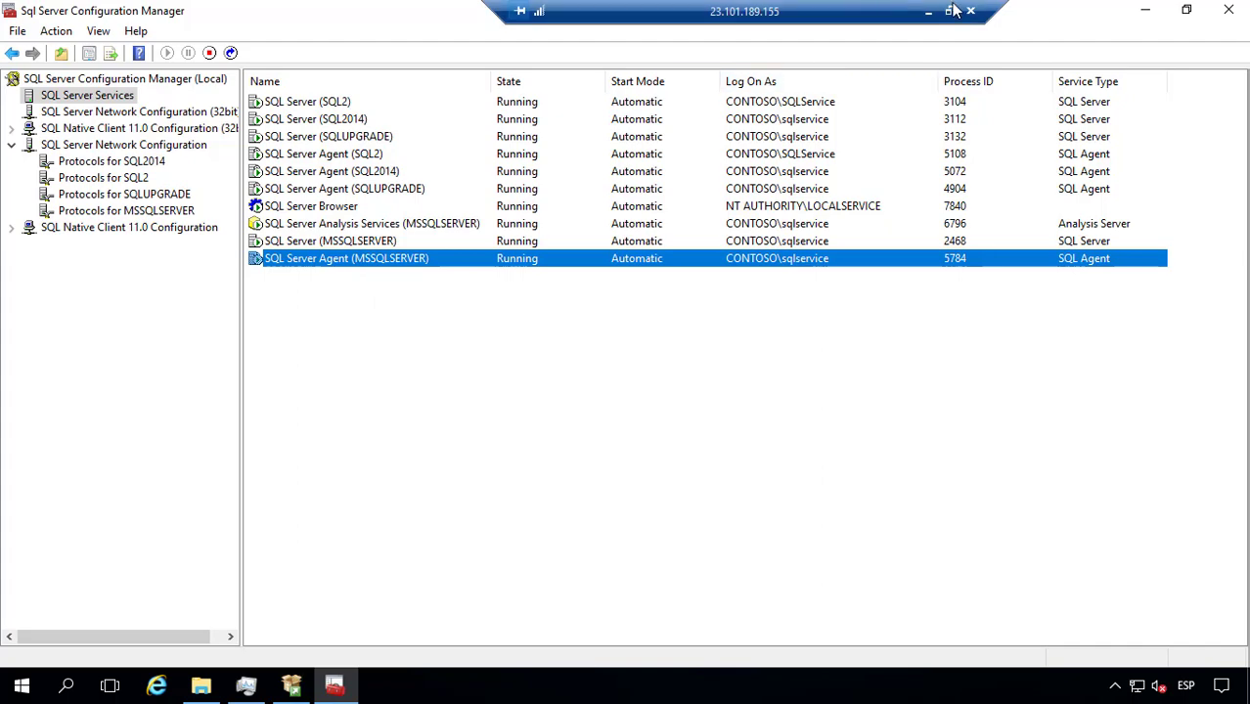
Step: Close Configuration Manager and launch Google Chrome
left_click(1222, 13)
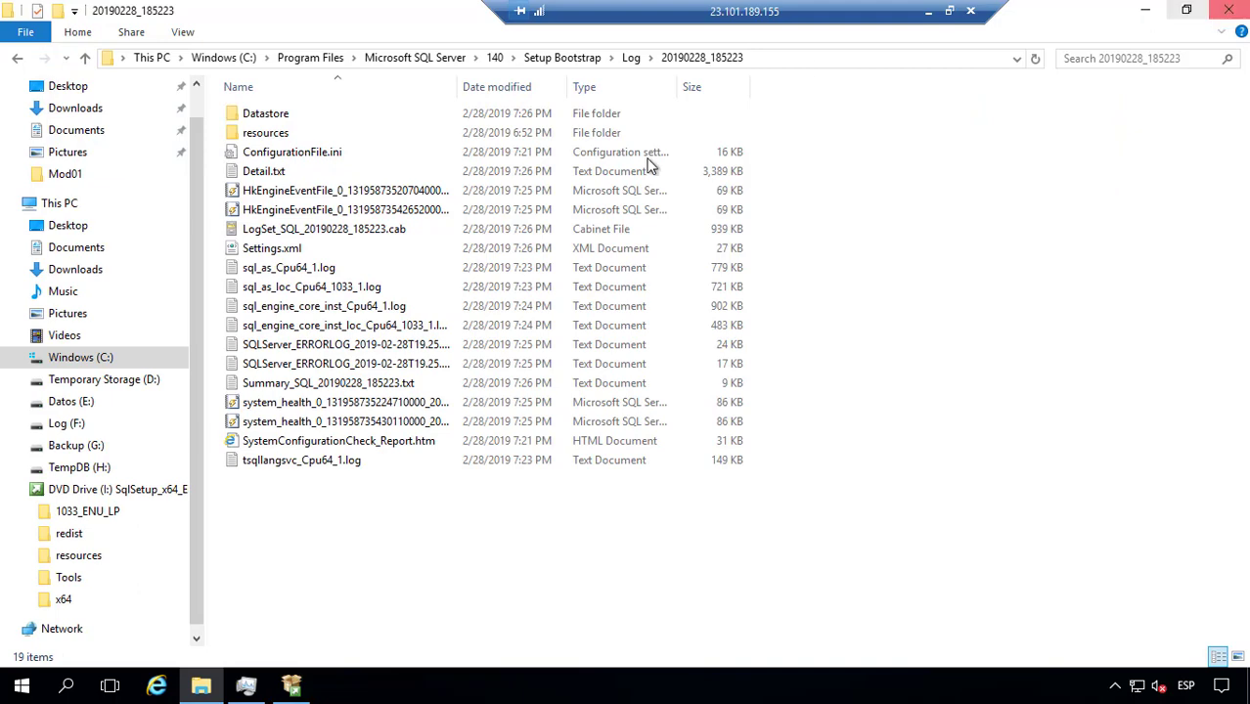
left_click(8, 688)
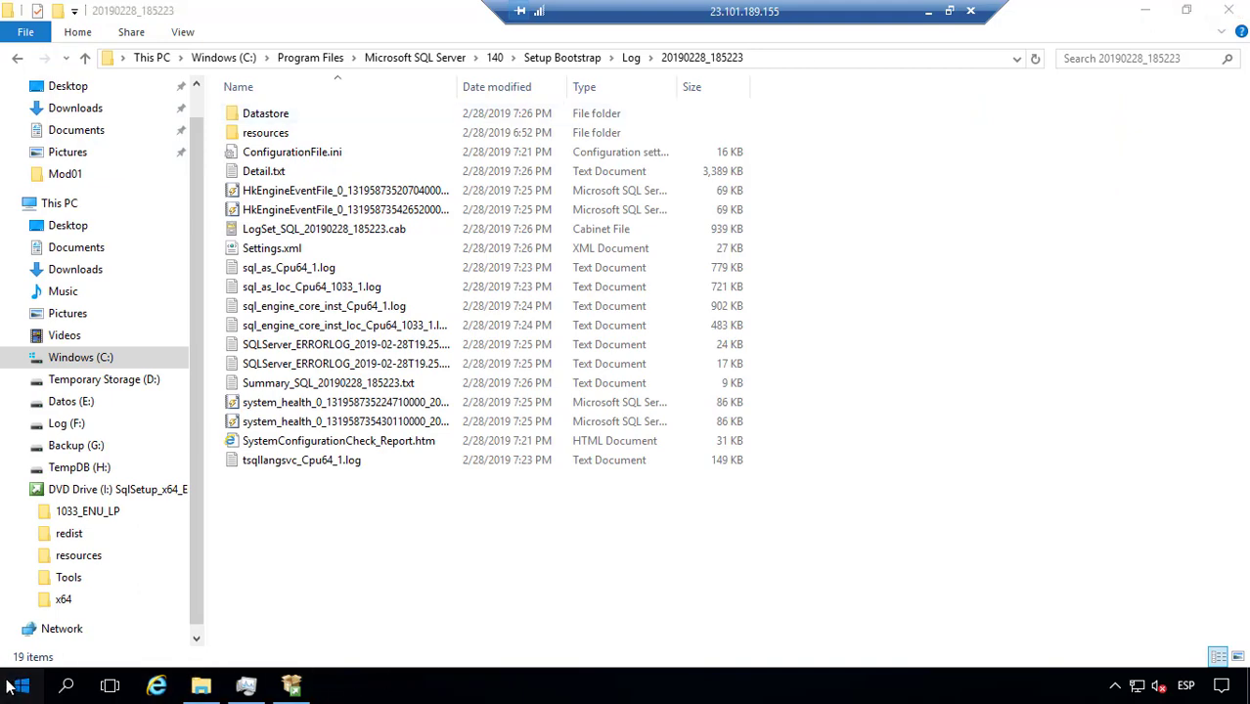
left_click(212, 385)
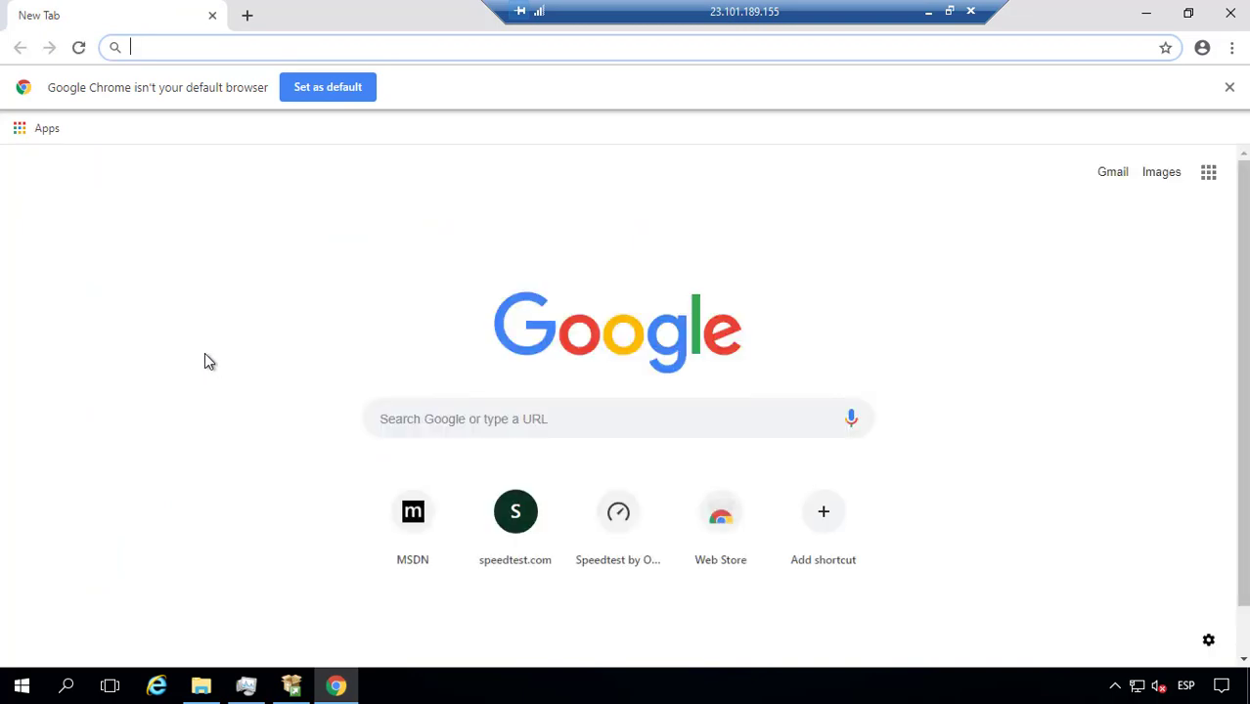
Step: Search 'sql server management studio' and open Microsoft Docs' SSMS 17.9.1 download page
type("sql")
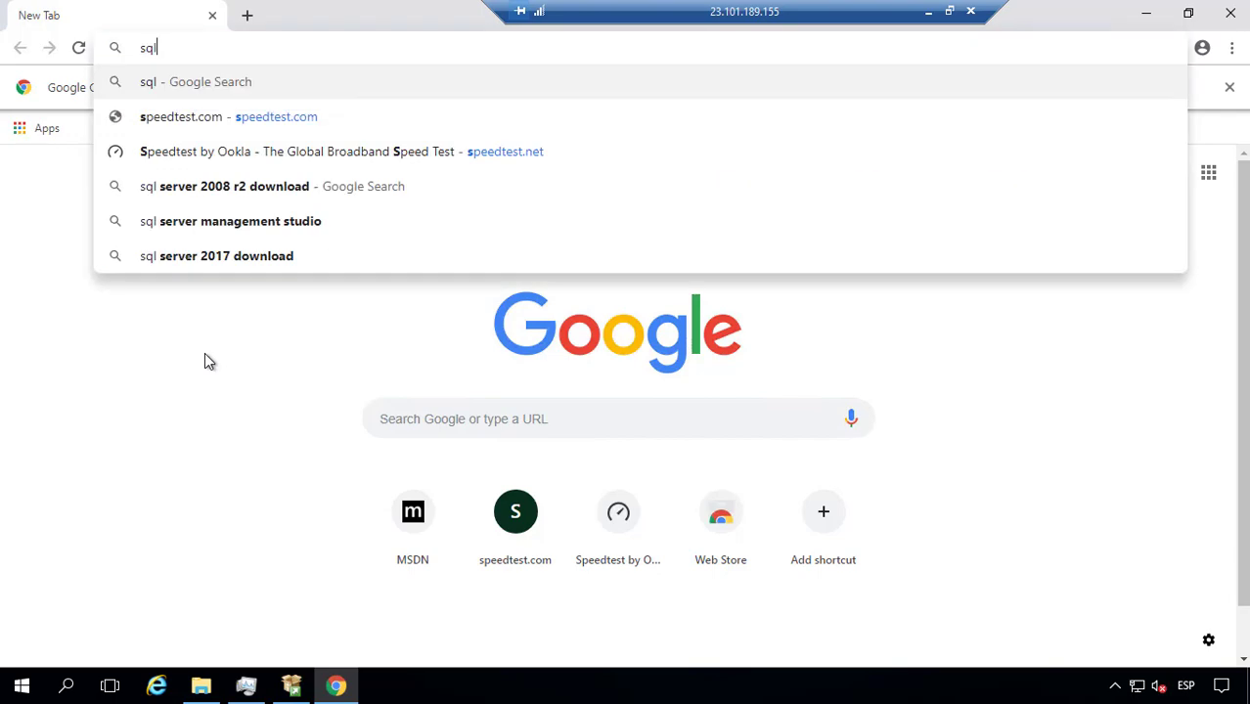
type(" server")
key("Down")
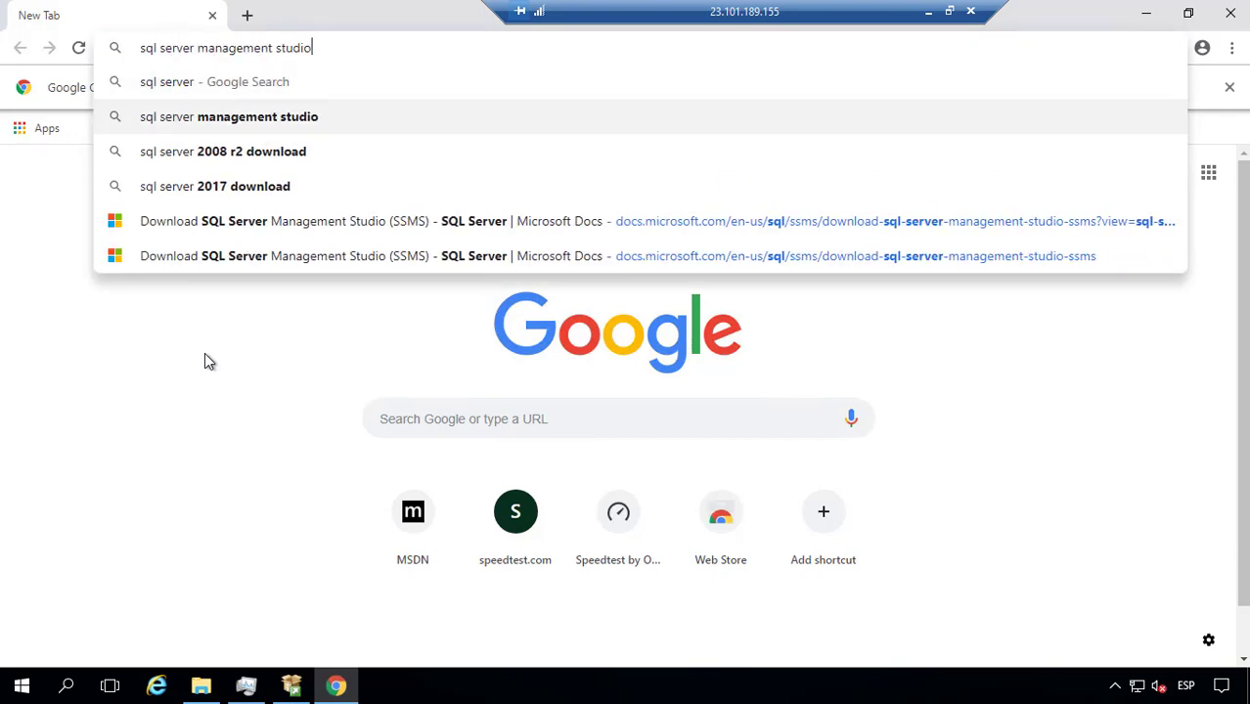
key("Return")
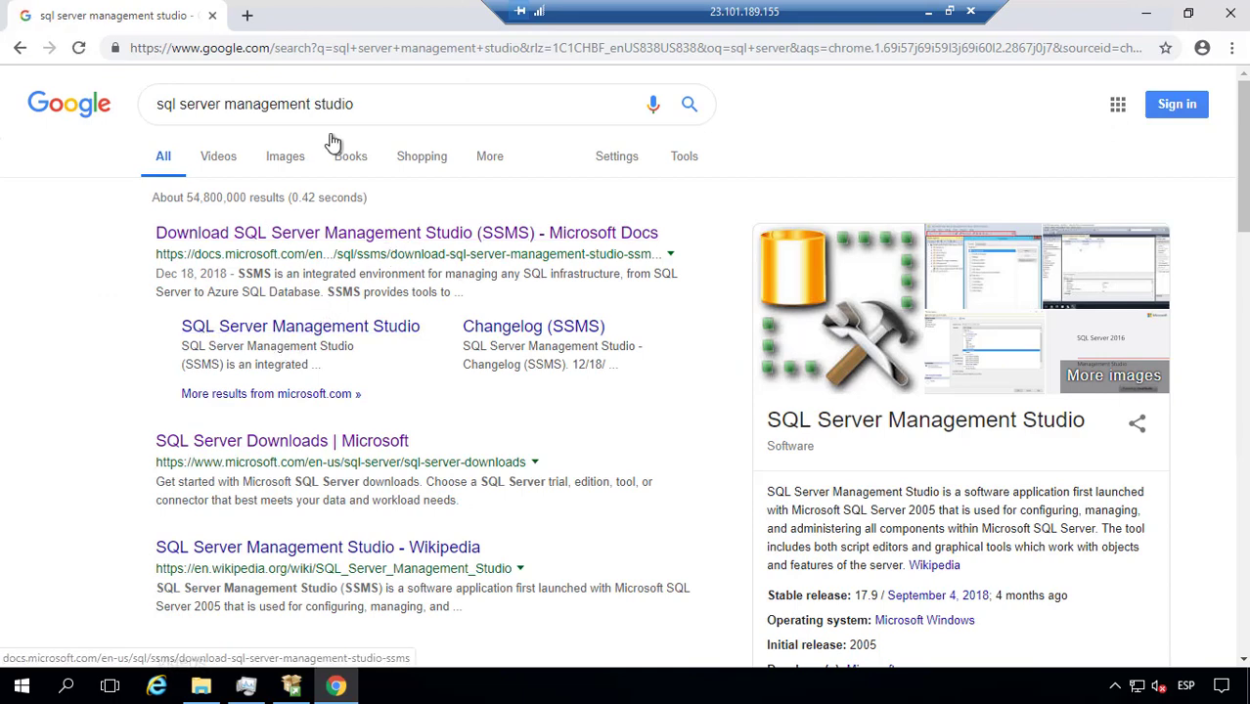
left_click(381, 234)
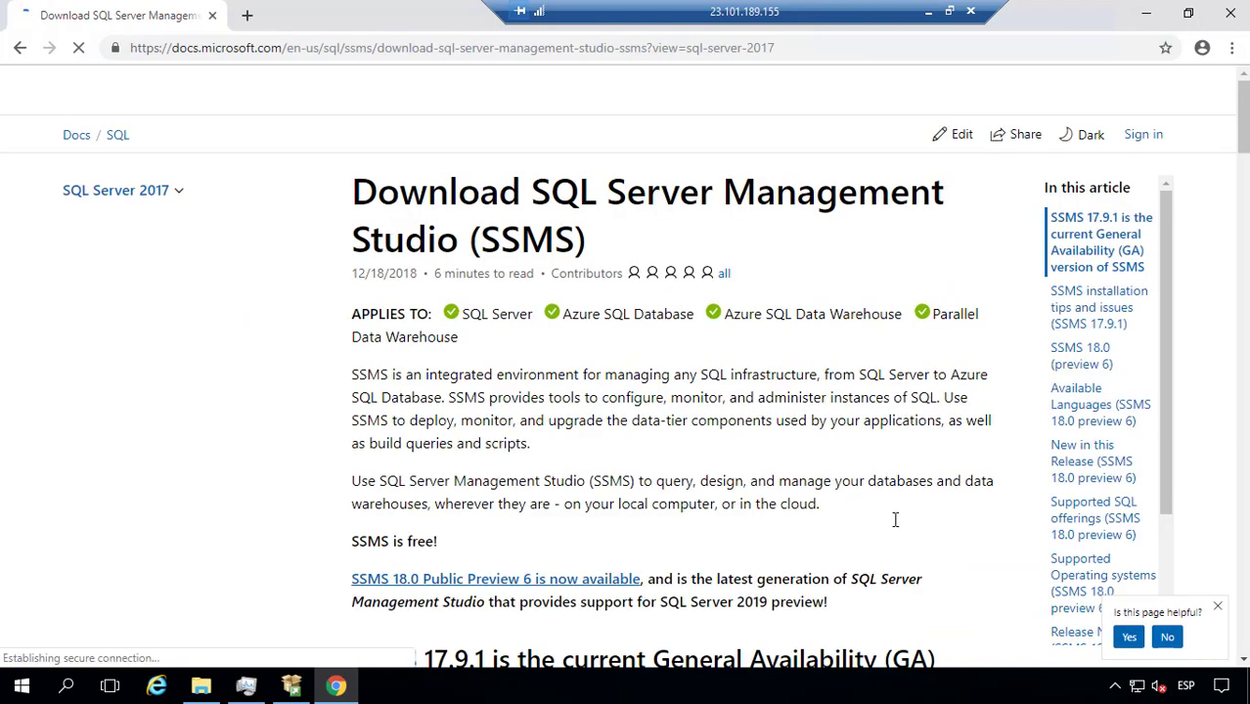
scroll(893, 519, "down", 3)
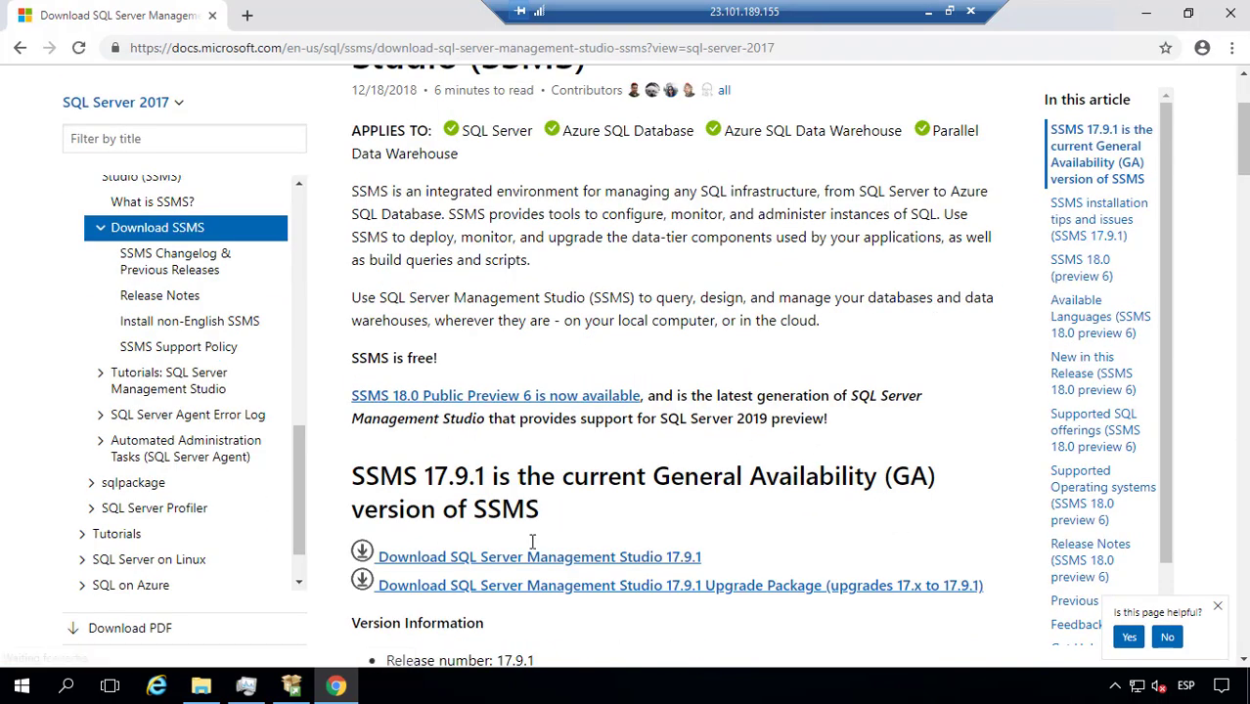
left_click(704, 565)
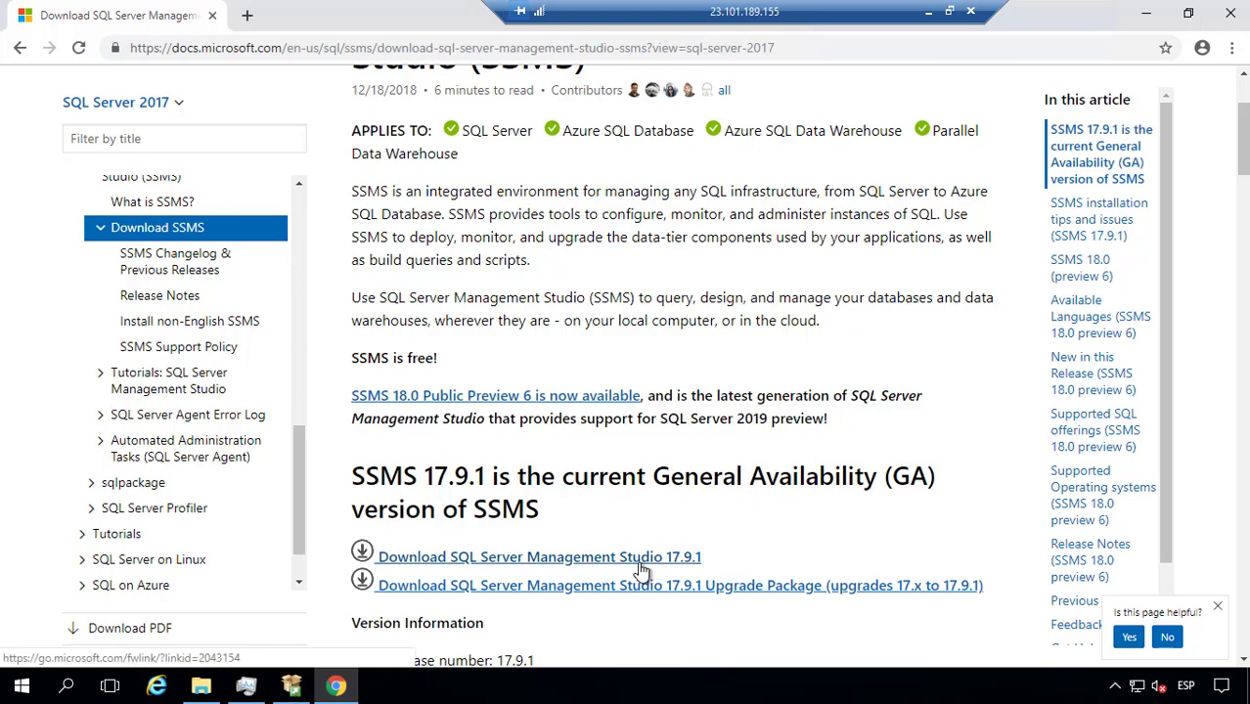
scroll(642, 564, "up", 1)
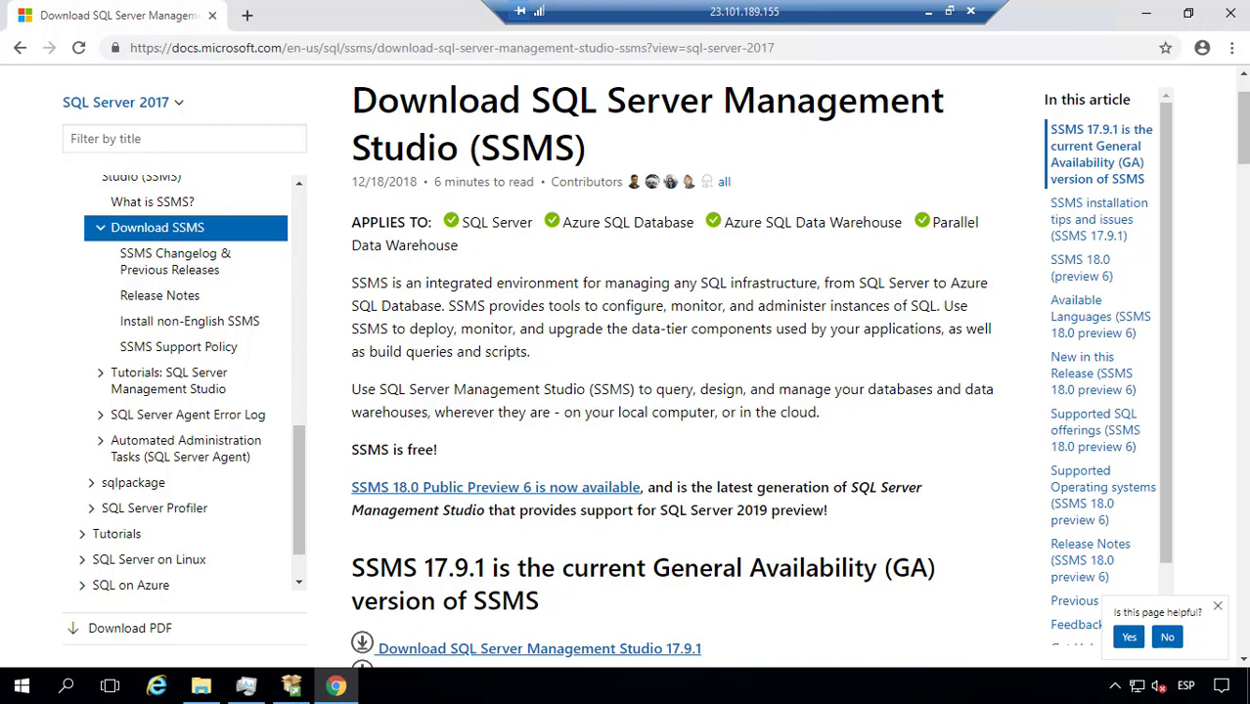
Step: Clear the desktop, run SSMS-Setup-ENU.exe and start installing Management Studio 17.9.1
left_click(1152, 21)
left_click(1150, 18)
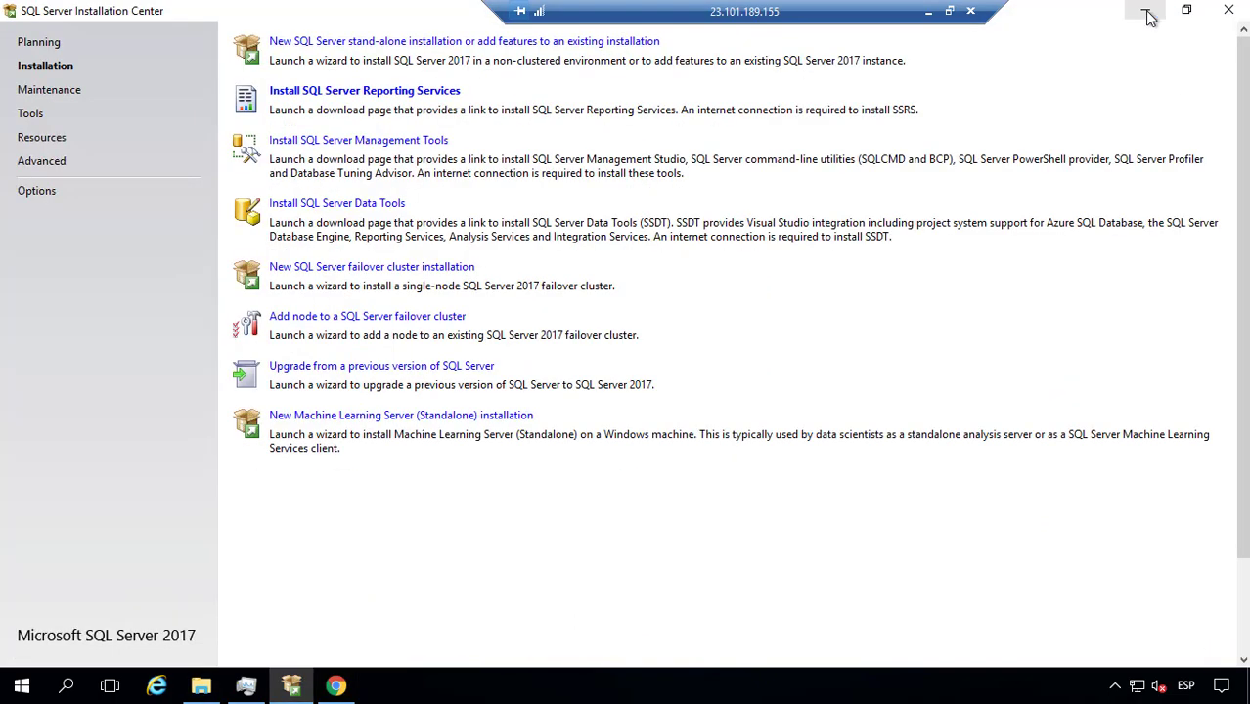
left_click(1229, 12)
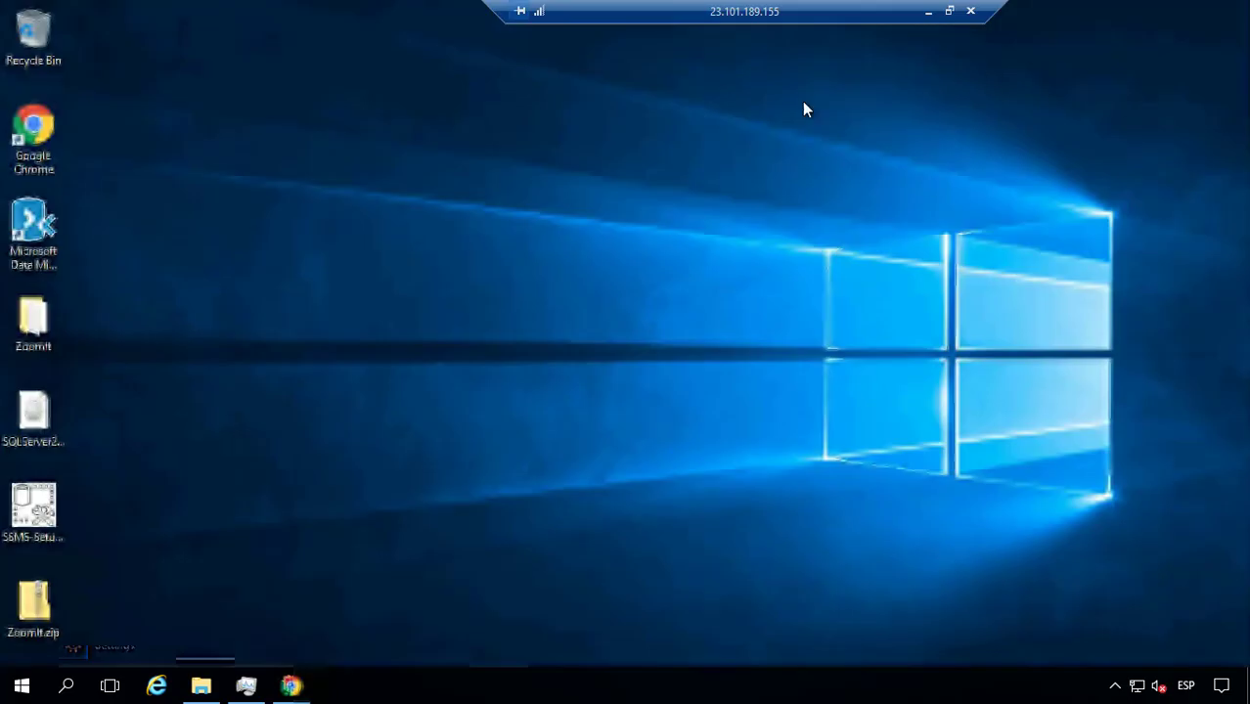
left_click(45, 513)
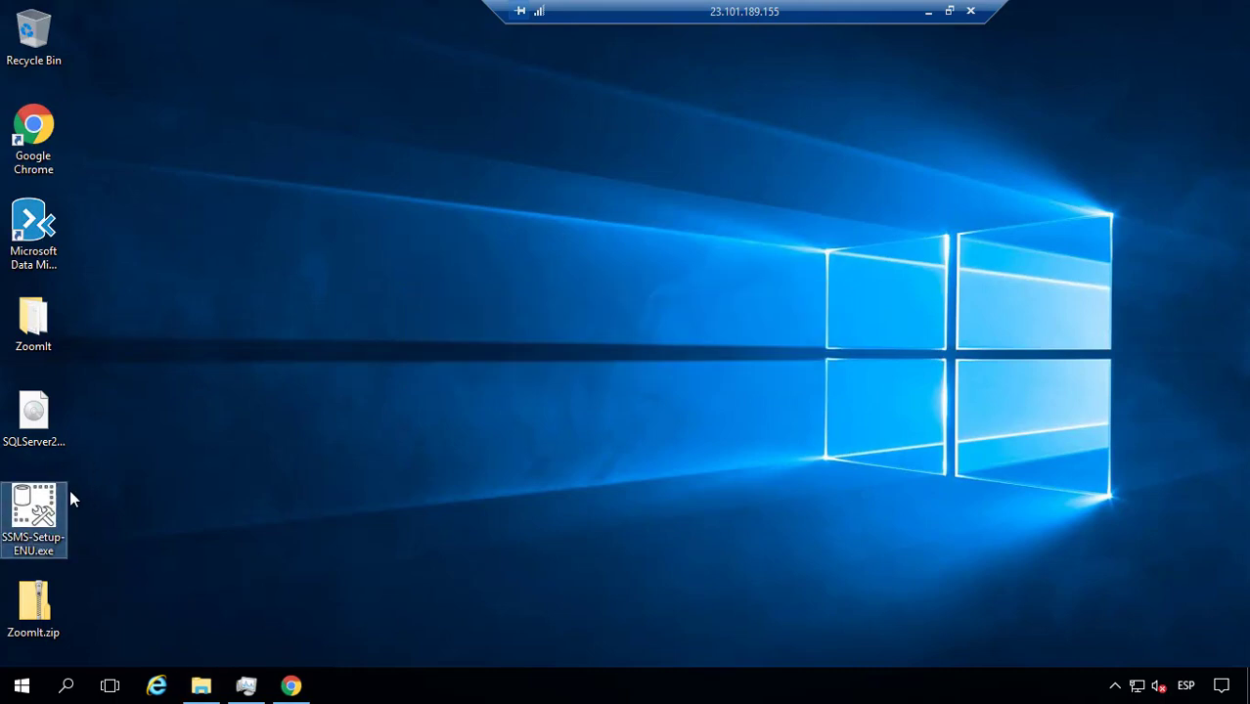
double_click(39, 514)
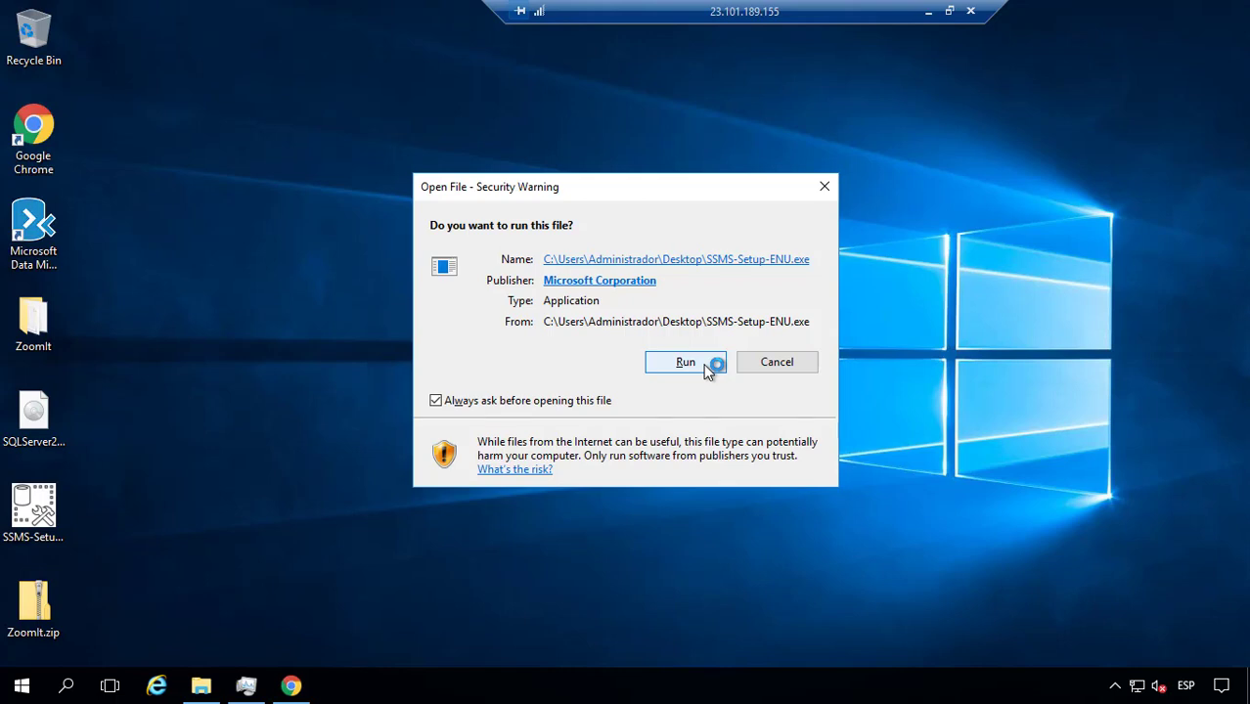
left_click(704, 366)
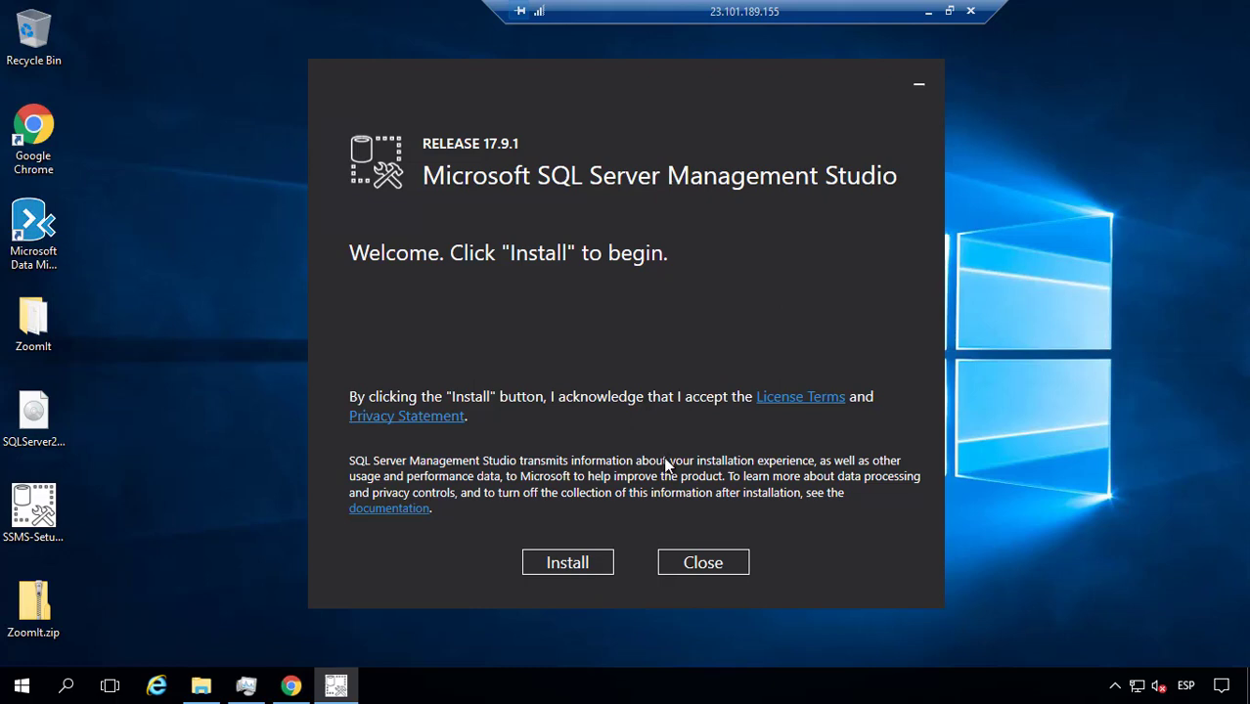
left_click(567, 563)
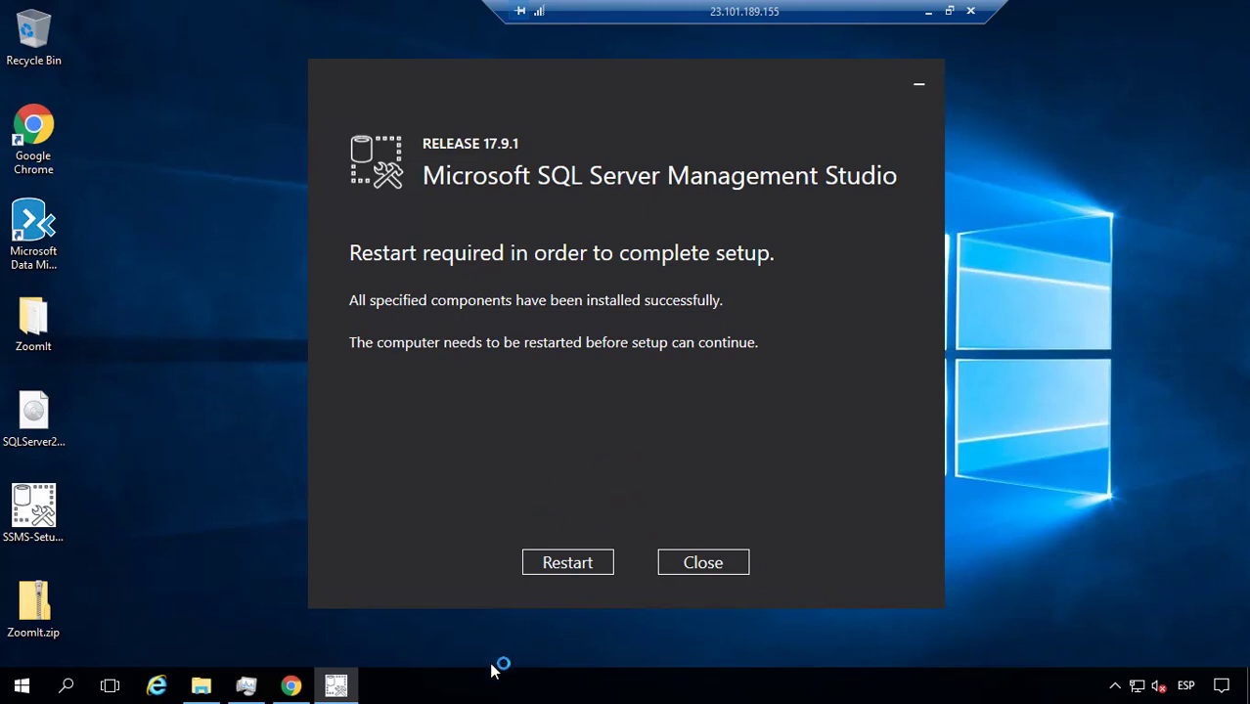
Step: Close Chrome, Task Manager and the setup log folder, then restart from the SSMS setup dialog
left_click(290, 686)
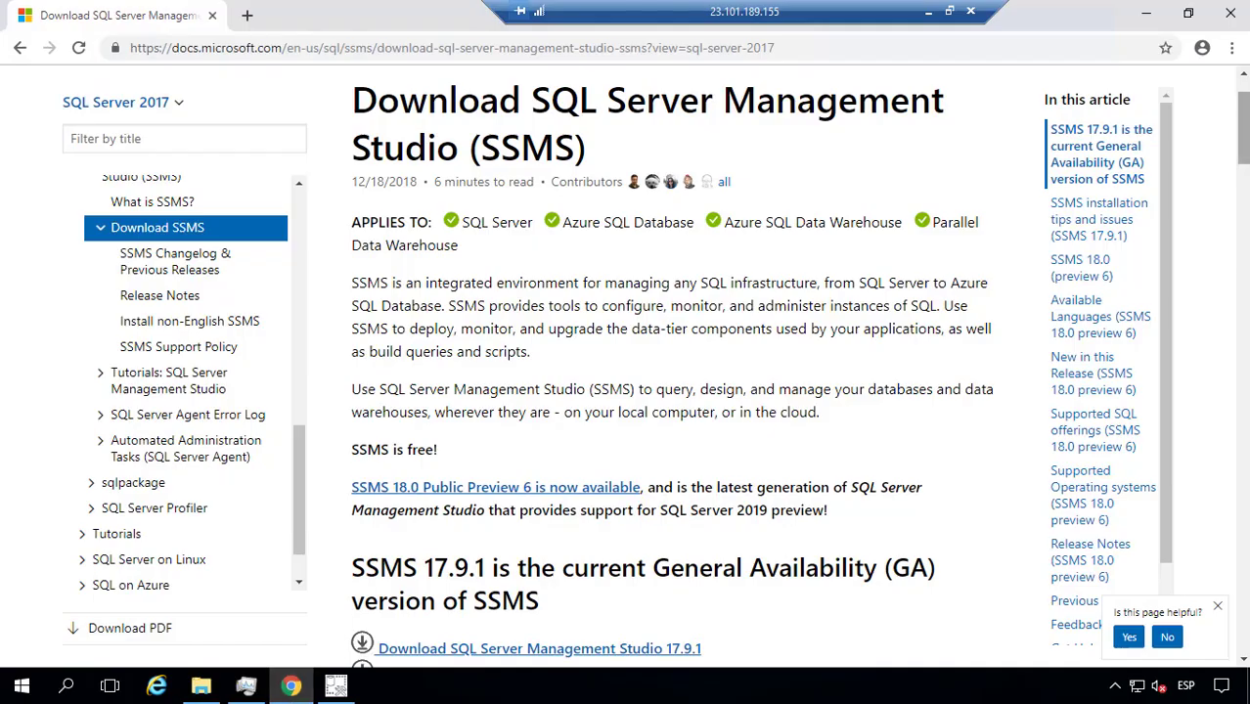
key("alt+F4")
left_click(242, 686)
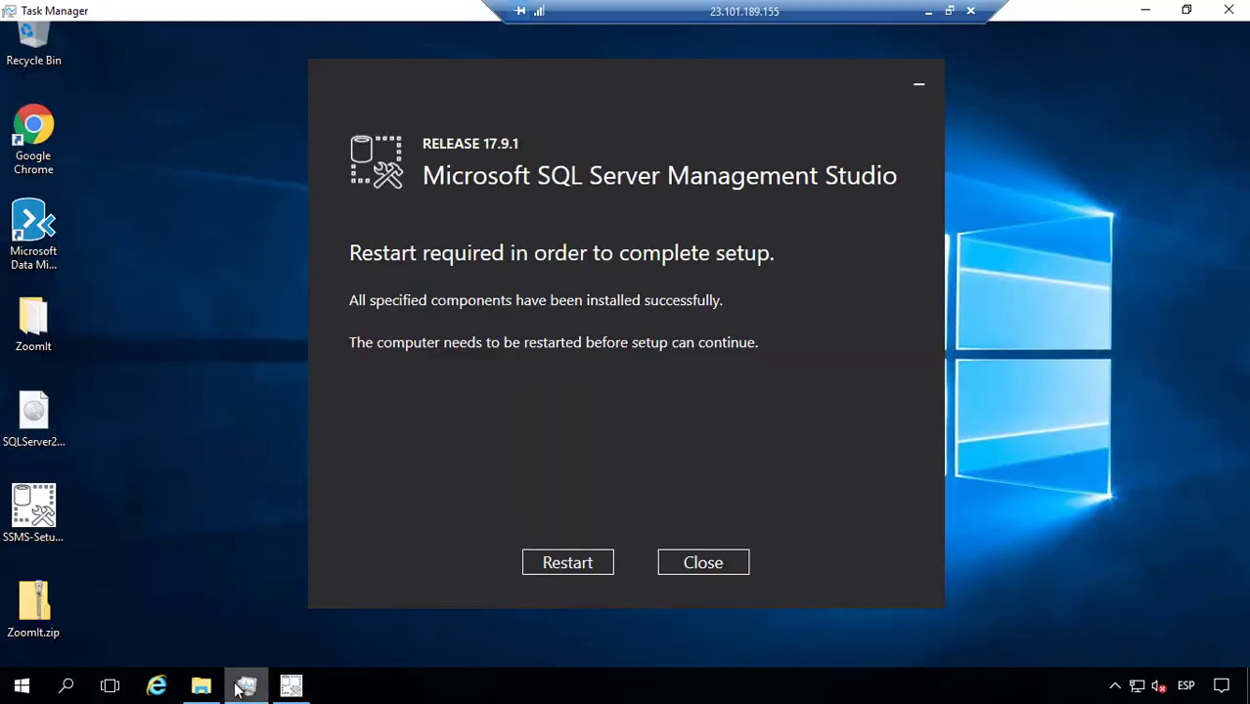
left_click(1230, 10)
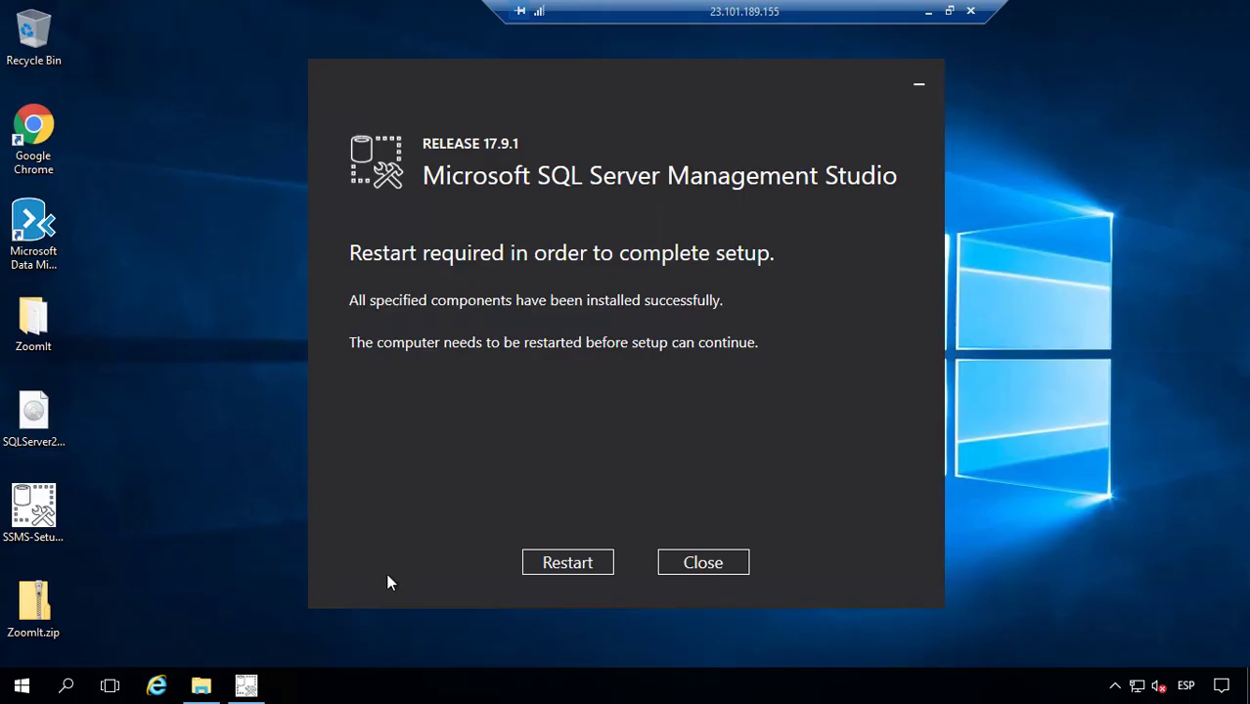
left_click(200, 686)
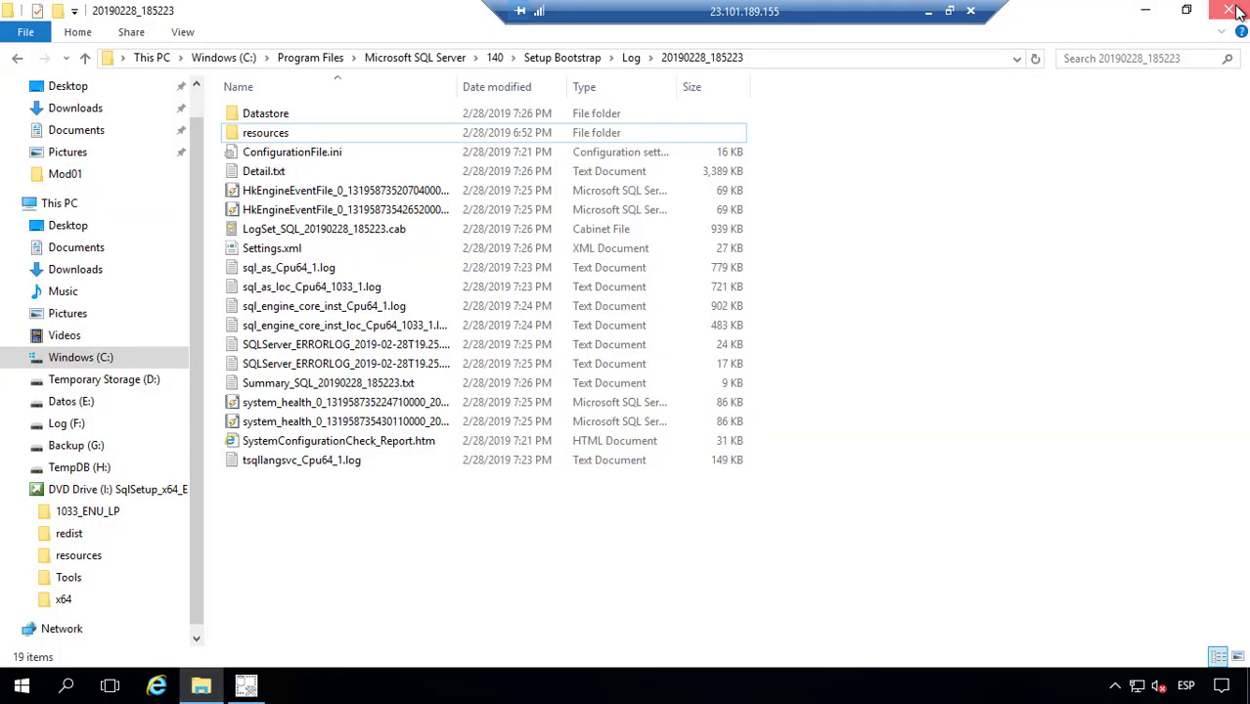
left_click(1229, 9)
left_click(245, 685)
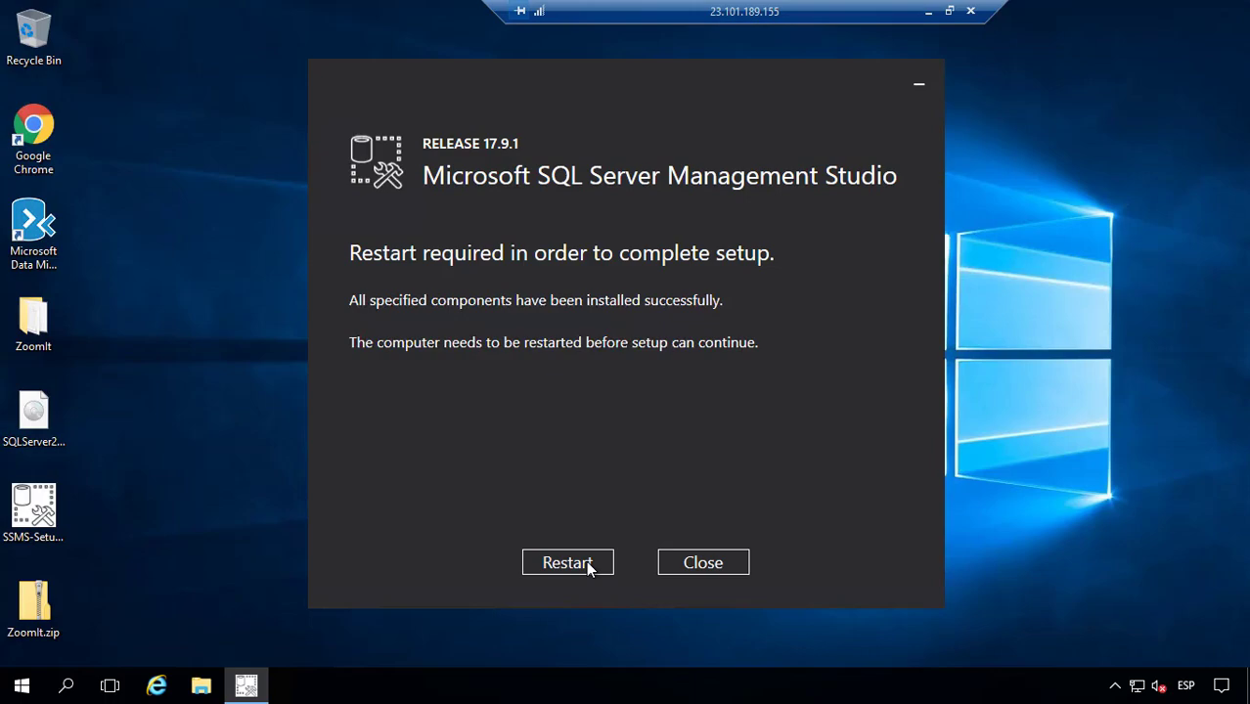
left_click(588, 566)
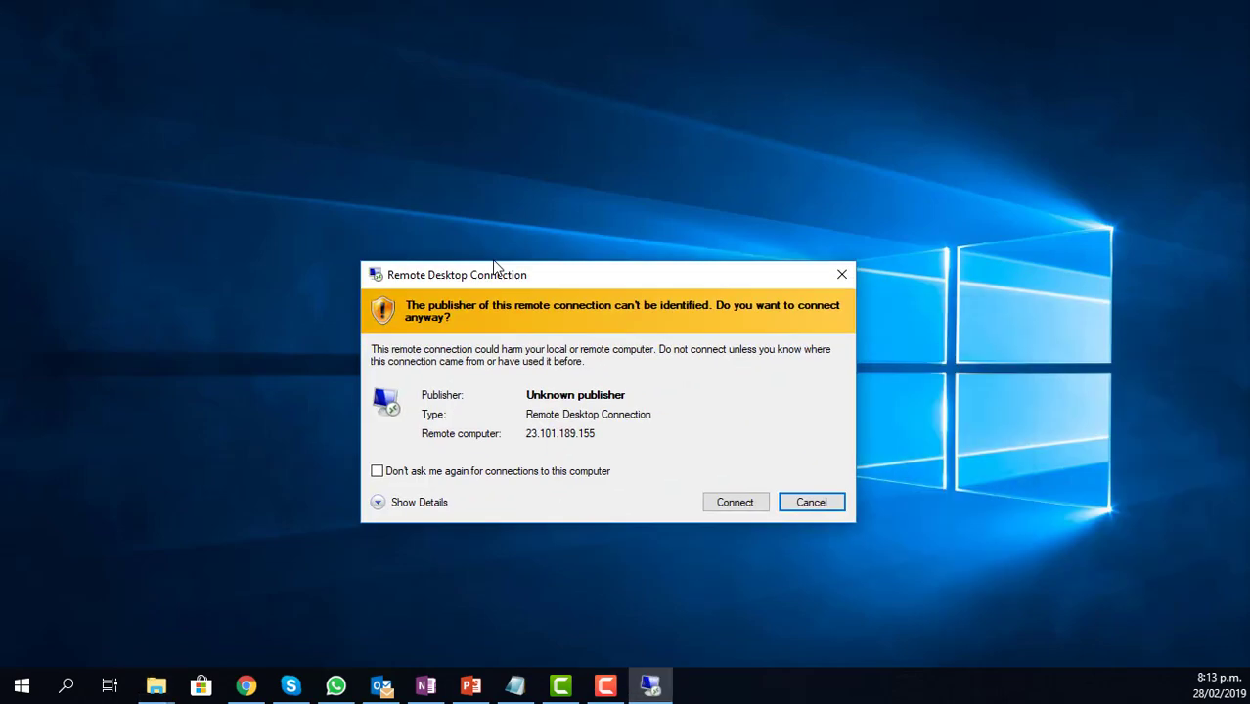
Step: Reconnect to 23.101.189.155 with the administrator password and accept the certificate warning
left_click(686, 453)
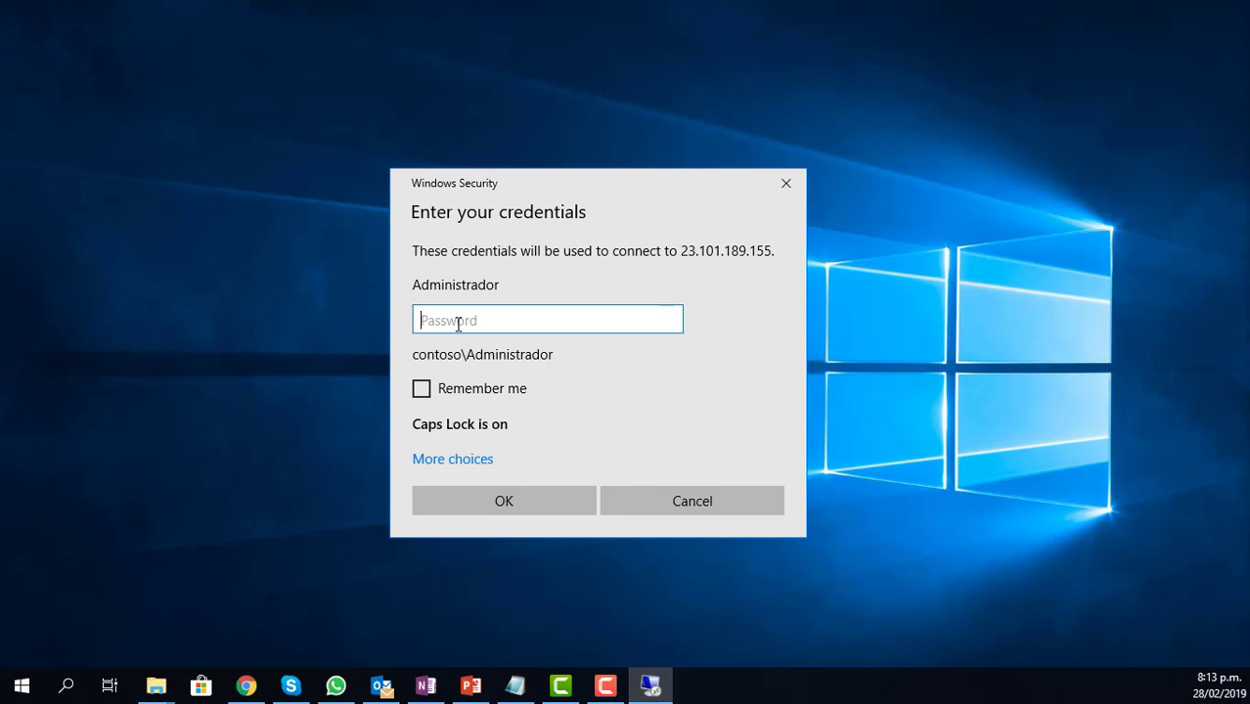
type("P")
key("Caps_Lock")
type("assw0rd")
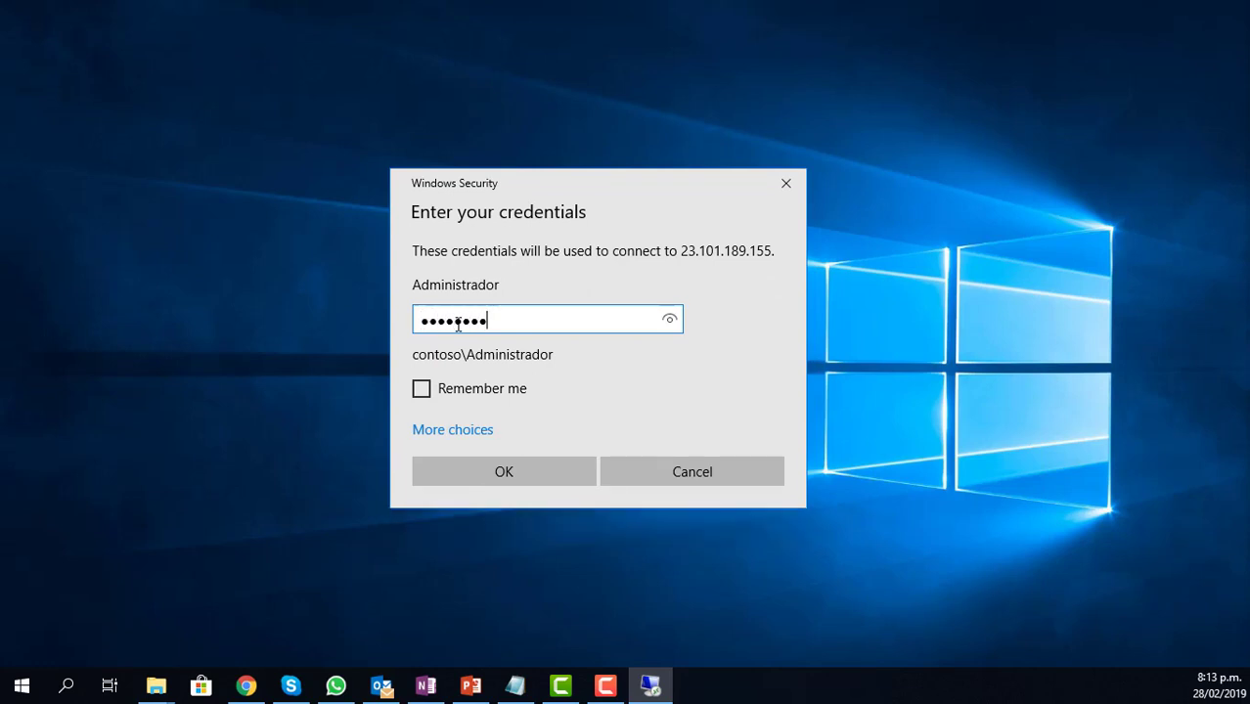
key("Return")
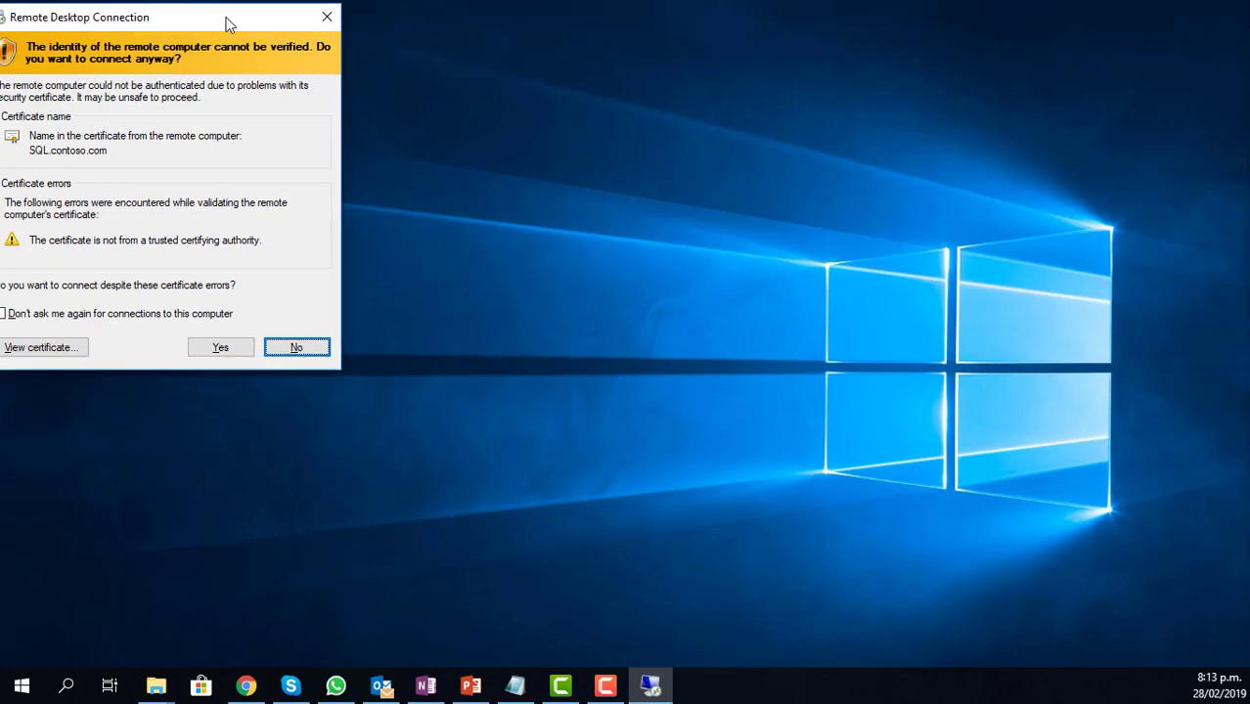
left_click(624, 427)
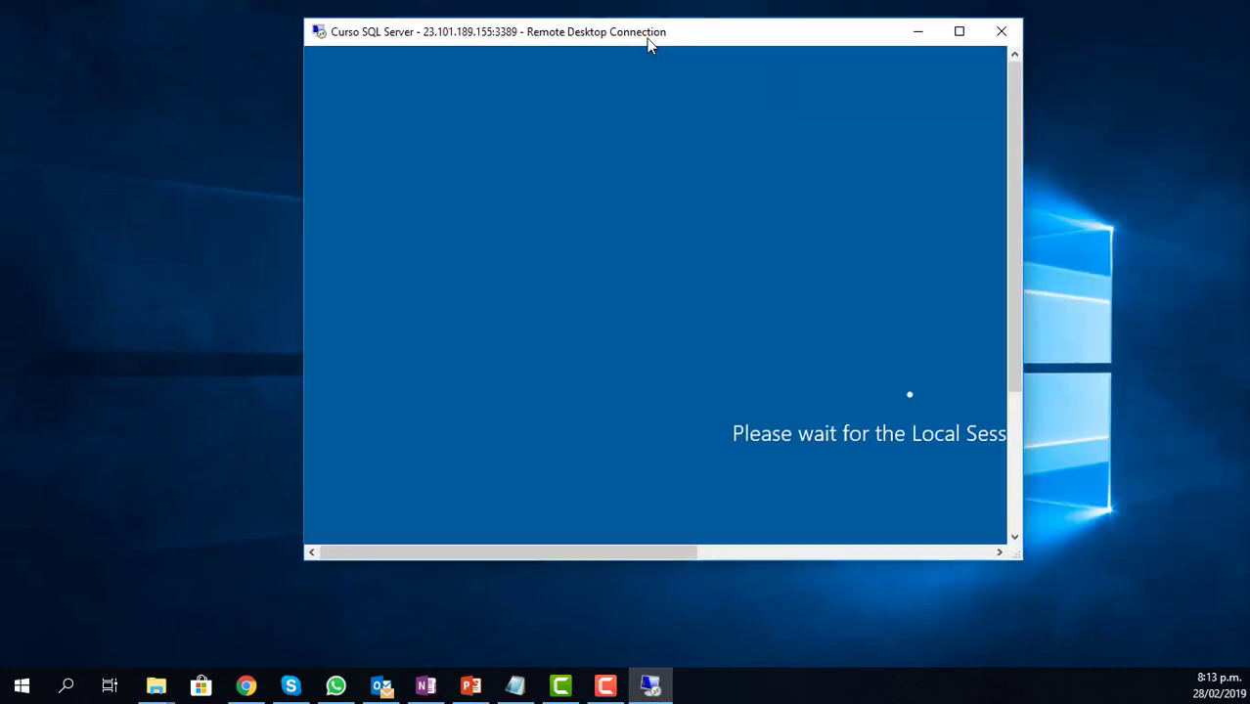
Step: Switch the Remote Desktop window to full screen showing Server Manager's Dashboard
double_click(640, 39)
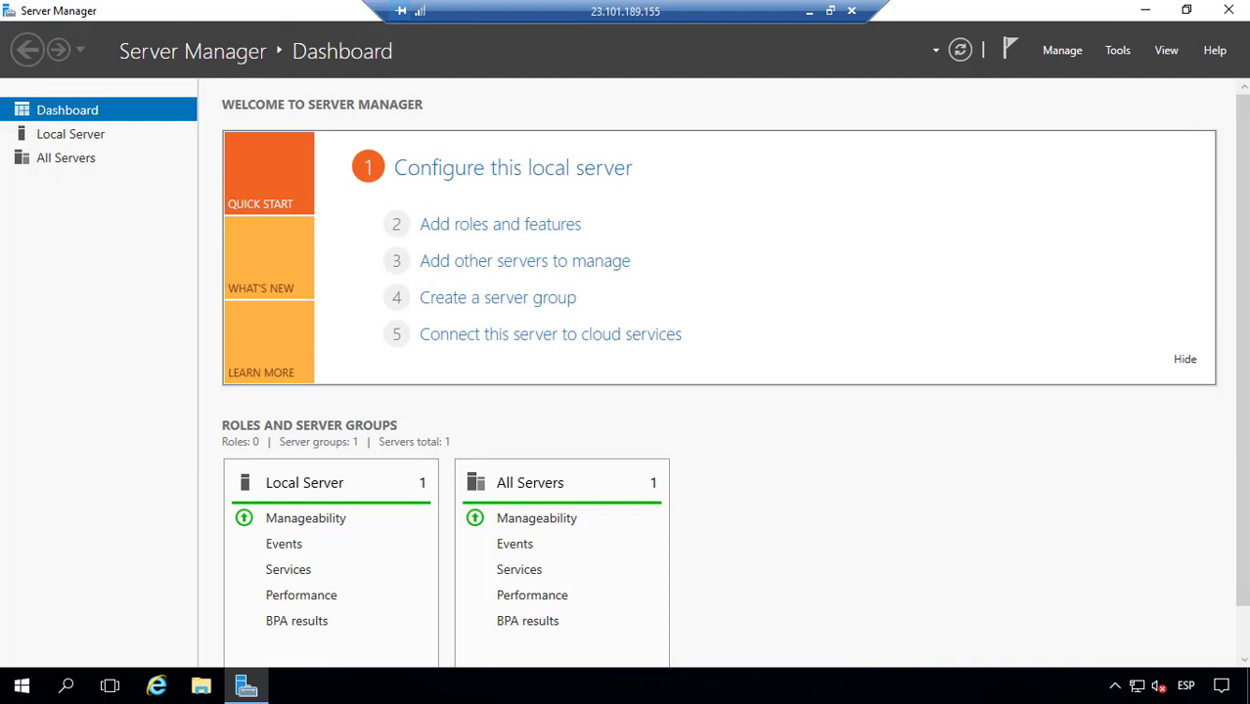
Step: Launch Configuration Manager, then expand the SQL Server 2017 and SQL Server Tools 17 Start groups
left_click(22, 685)
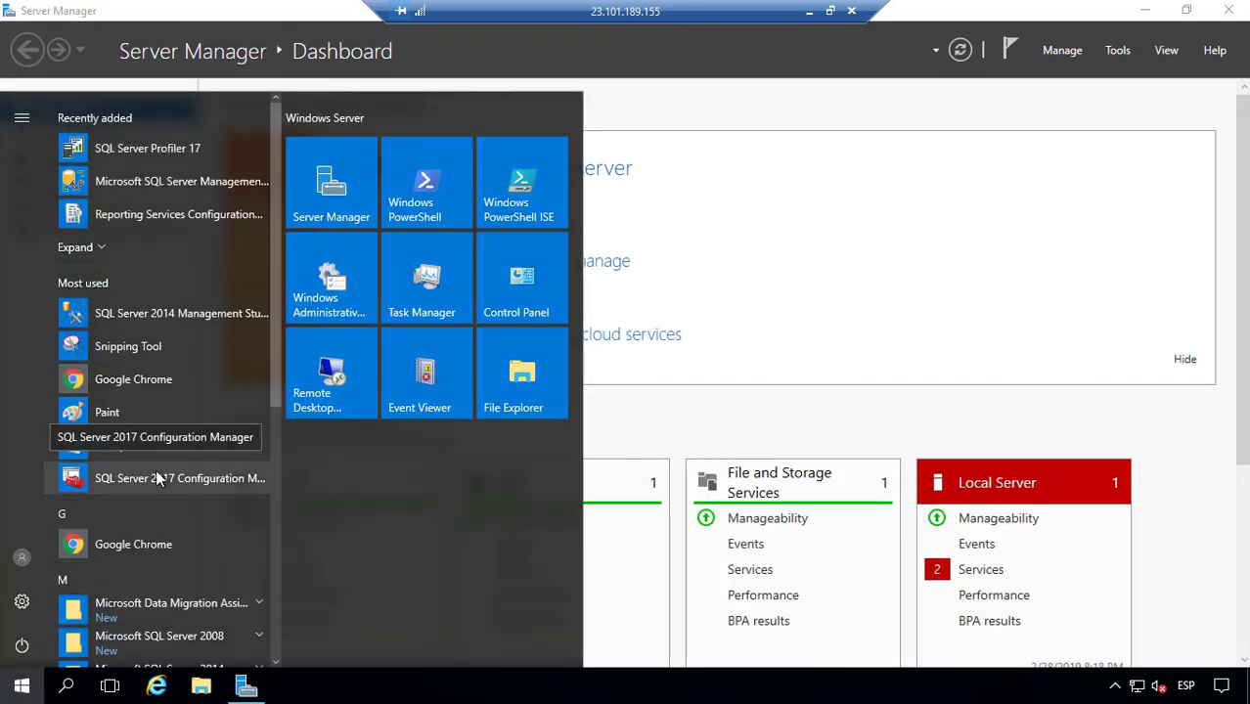
left_click(161, 479)
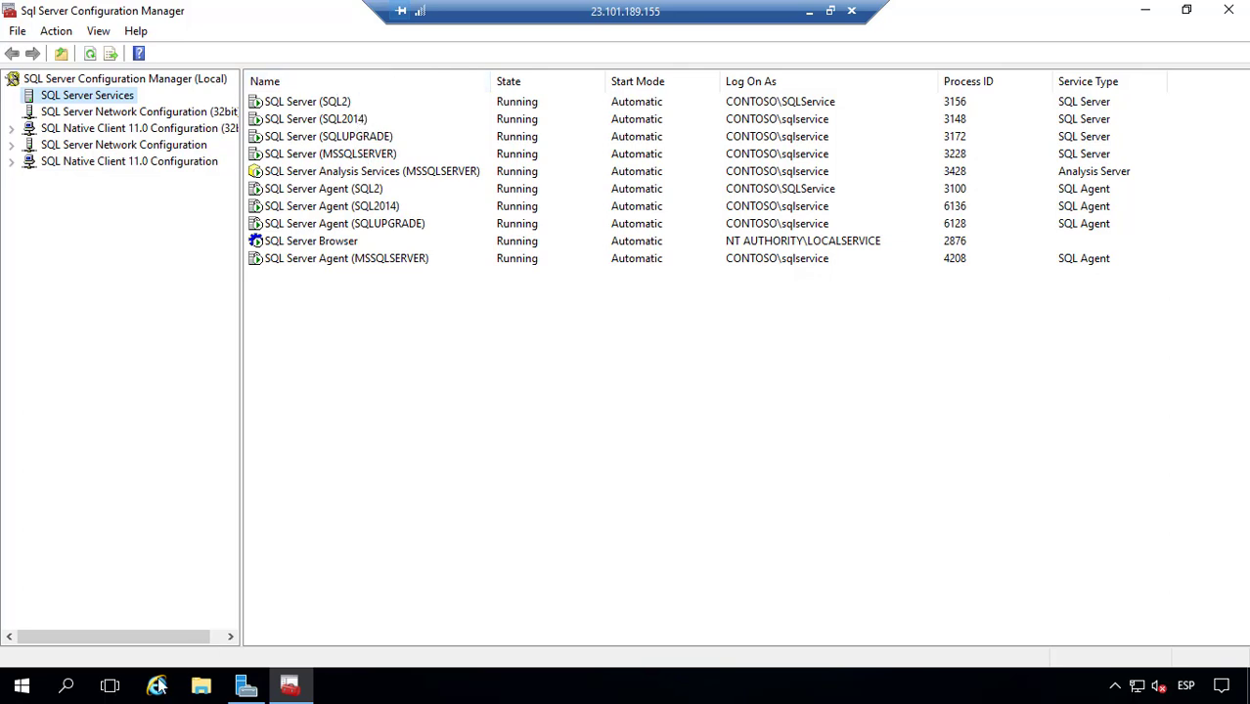
left_click(22, 686)
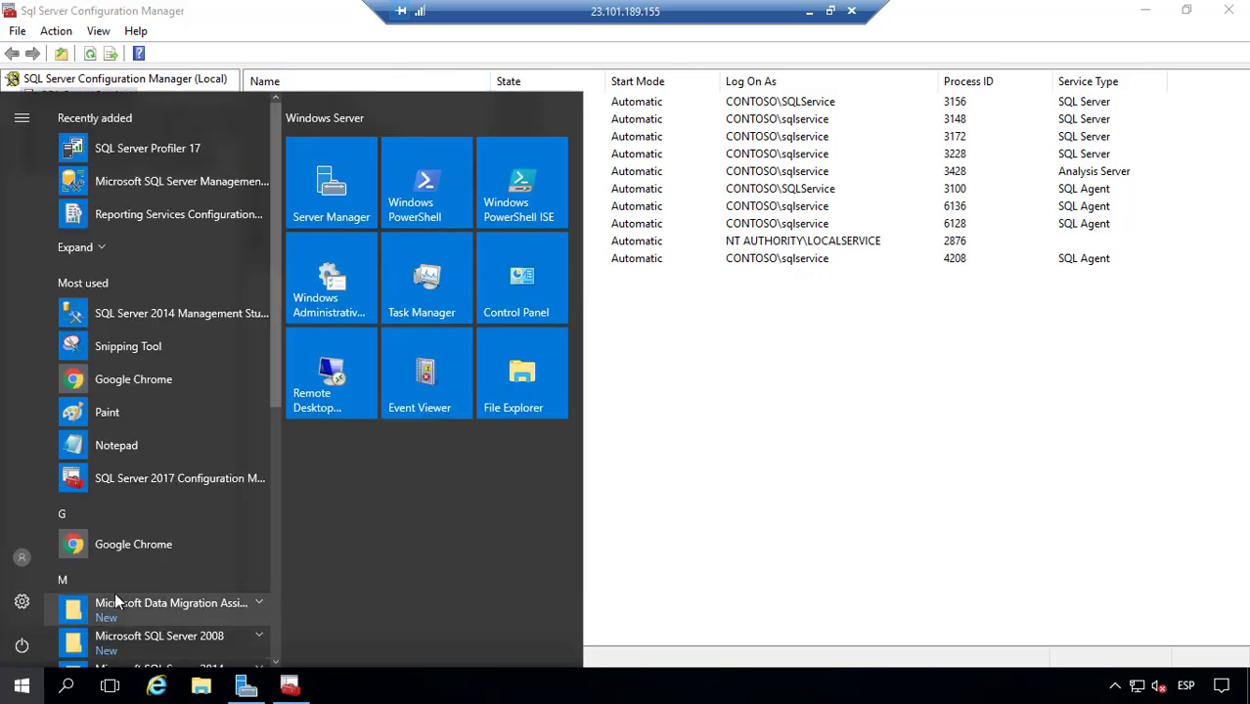
scroll(150, 502, "down", 6)
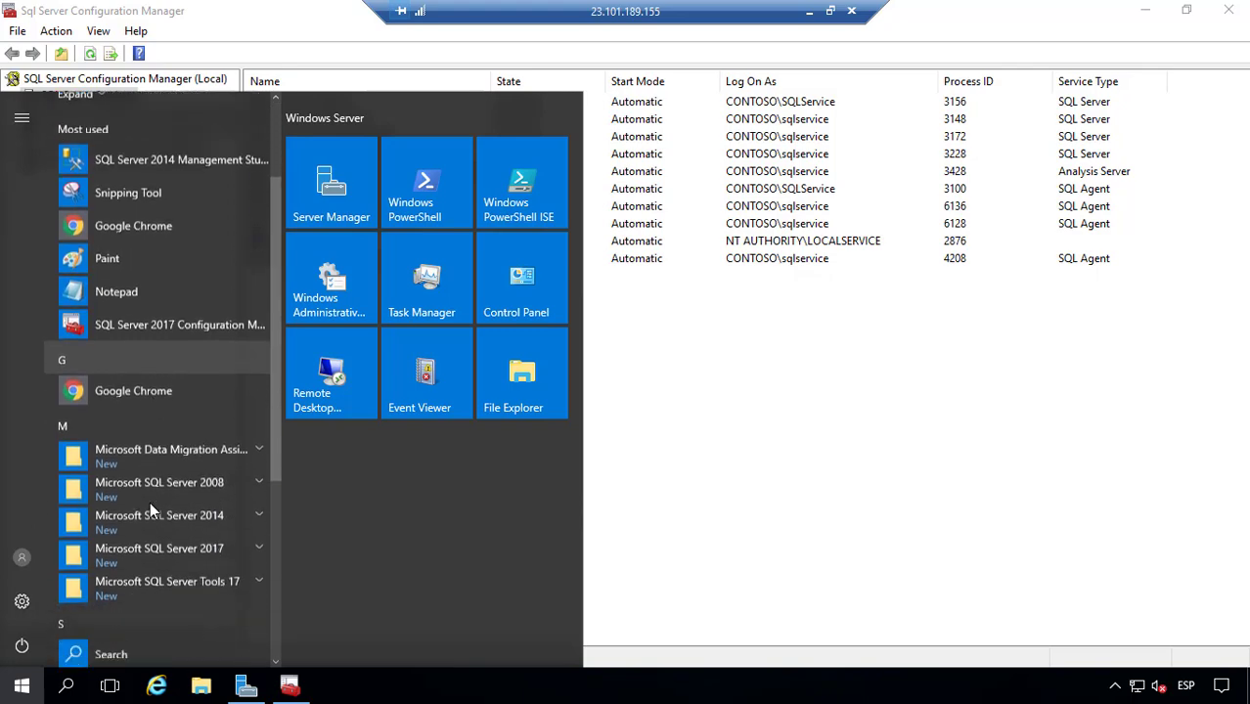
left_click(187, 360)
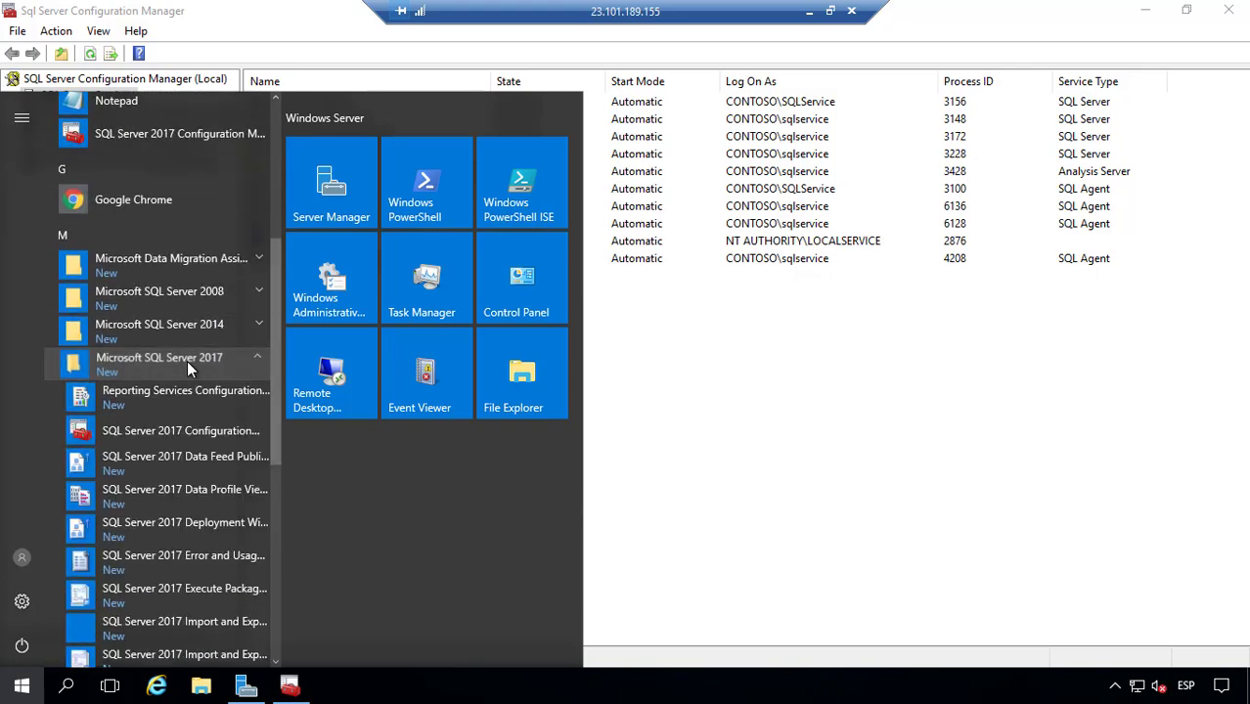
scroll(209, 409, "down", 2)
scroll(209, 414, "down", 4)
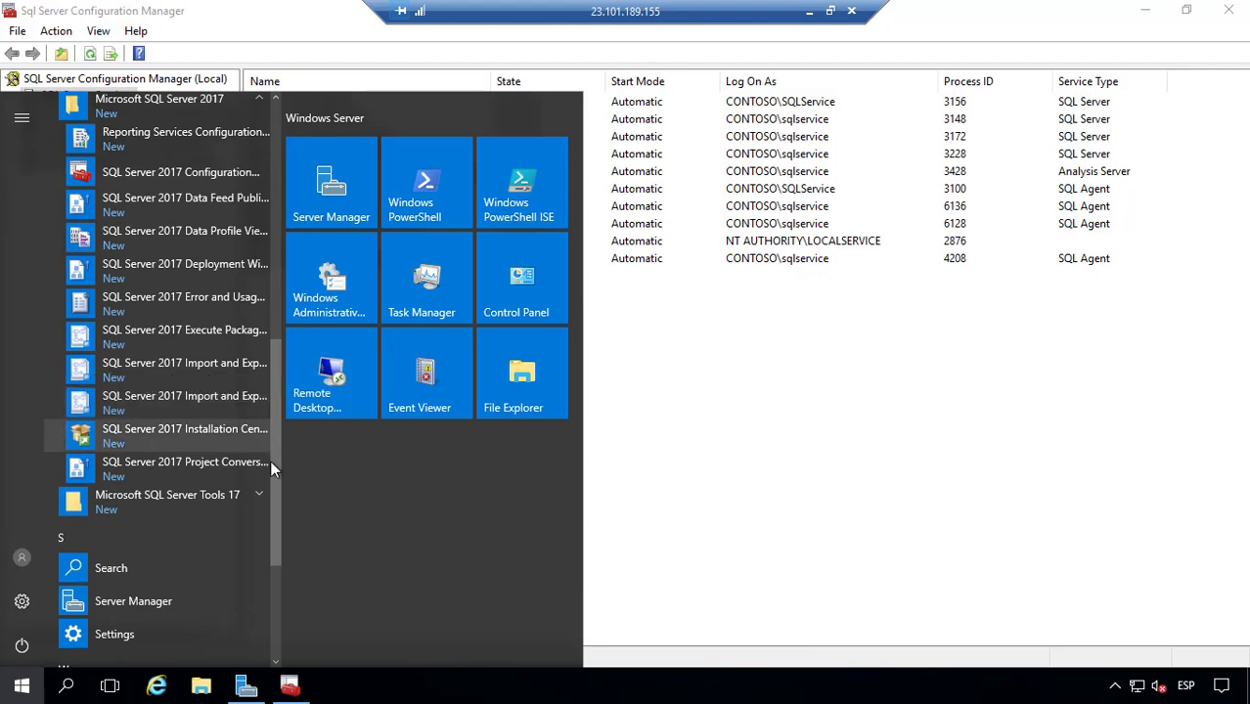
left_click(257, 495)
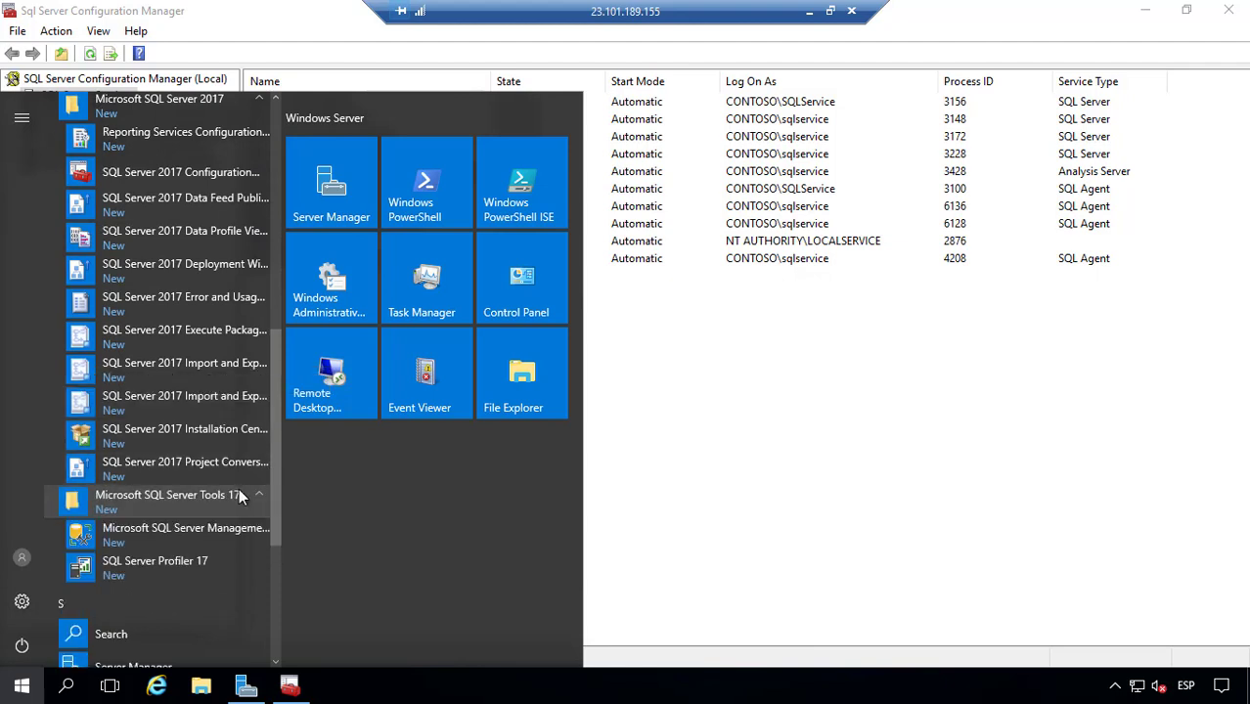
Step: Pin Management Studio and Configuration Manager to Start, then launch Management Studio from its tile
right_click(168, 536)
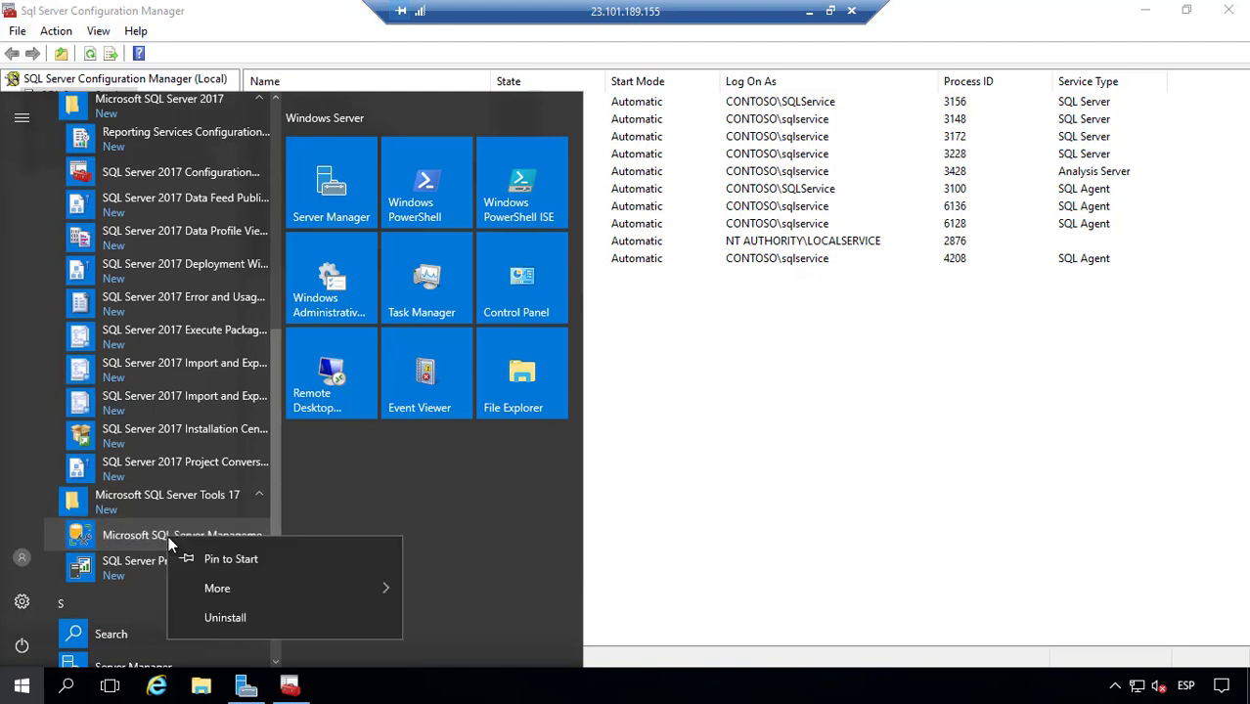
left_click(266, 559)
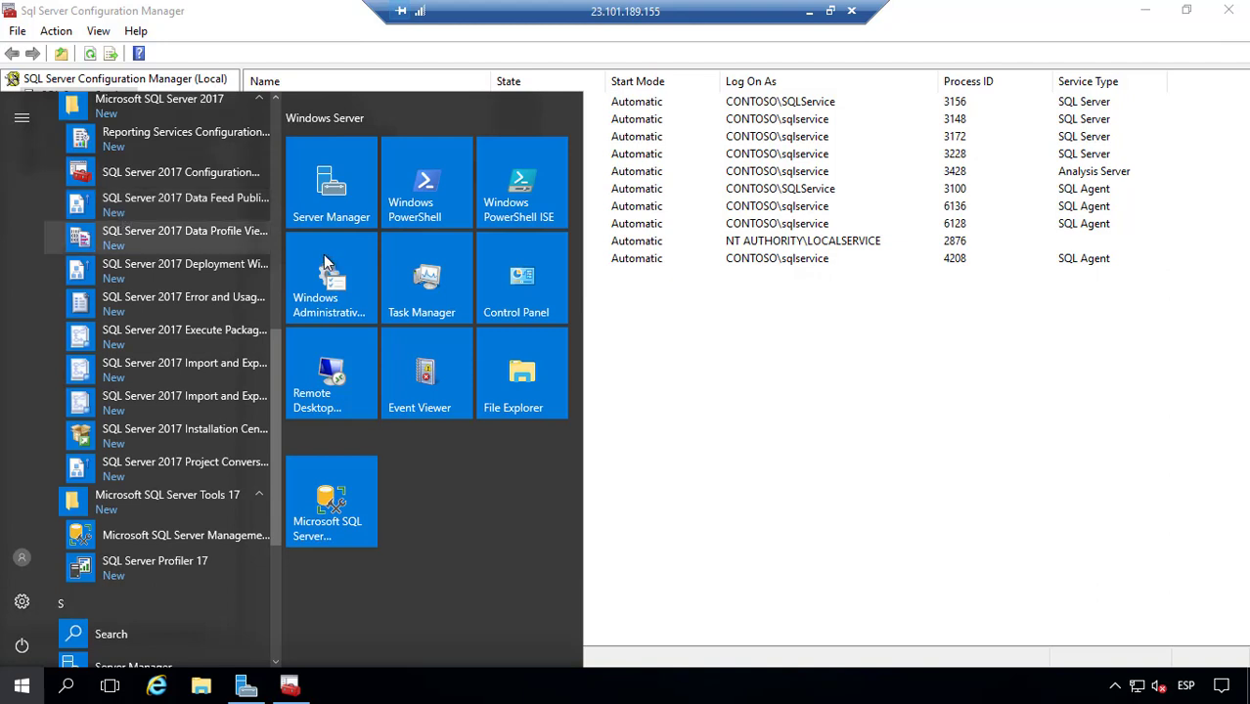
right_click(222, 174)
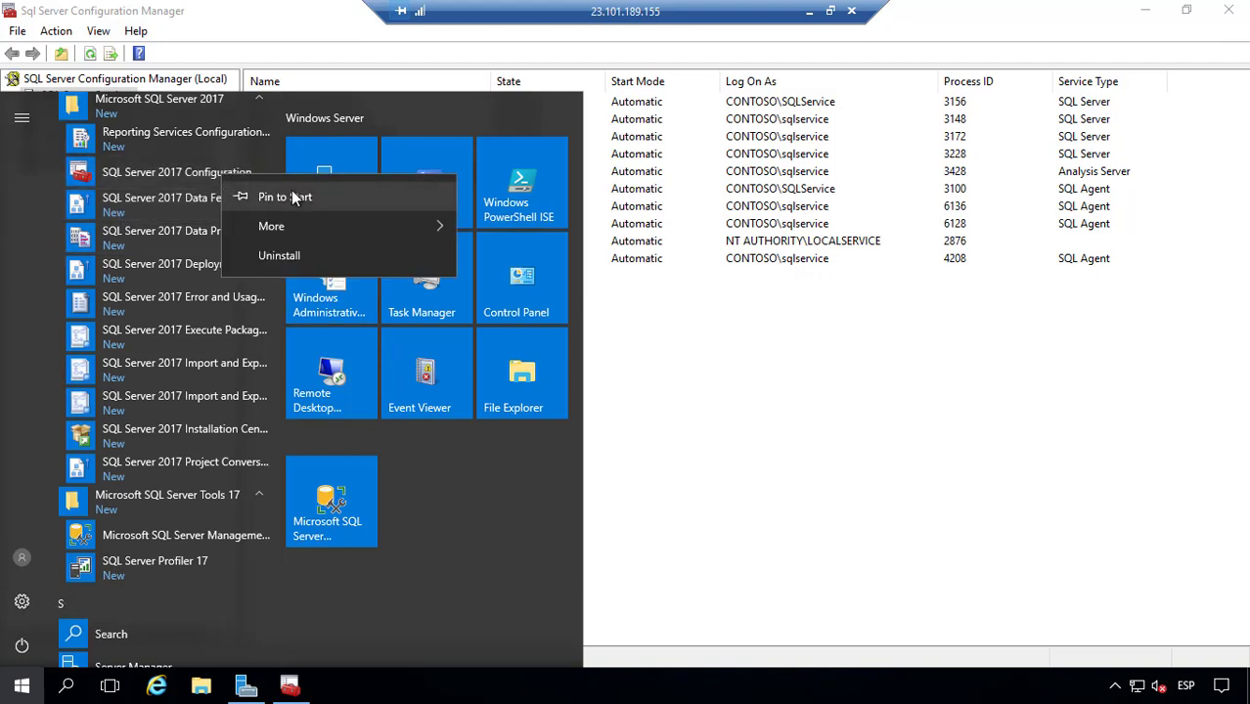
left_click(279, 197)
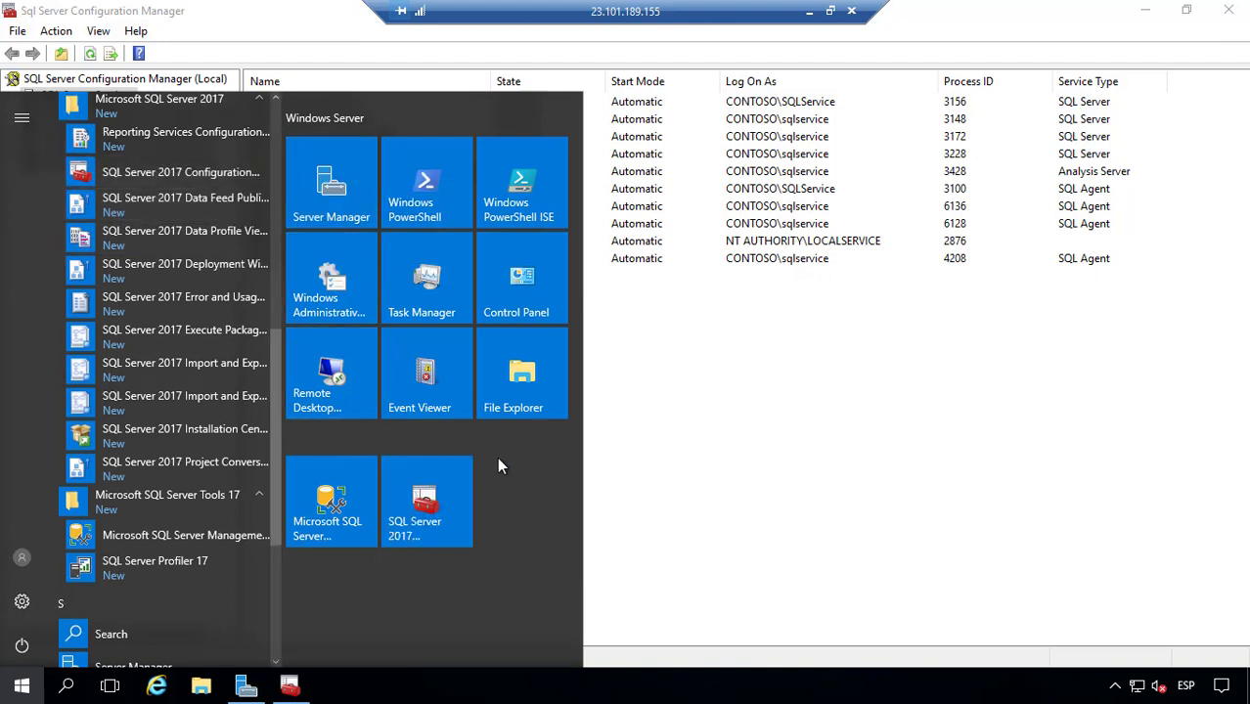
left_click(353, 504)
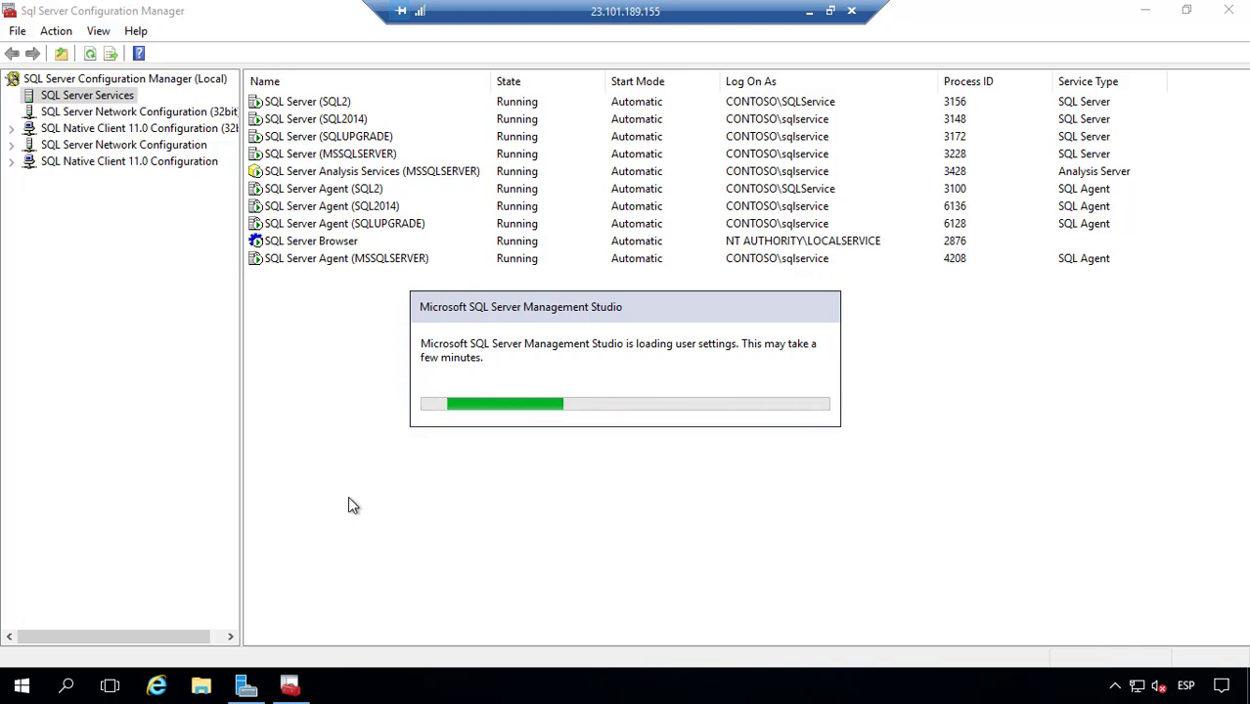
Step: Briefly magnify the screen to watch SSMS's loading user settings progress, then restore it
key("super+plus")
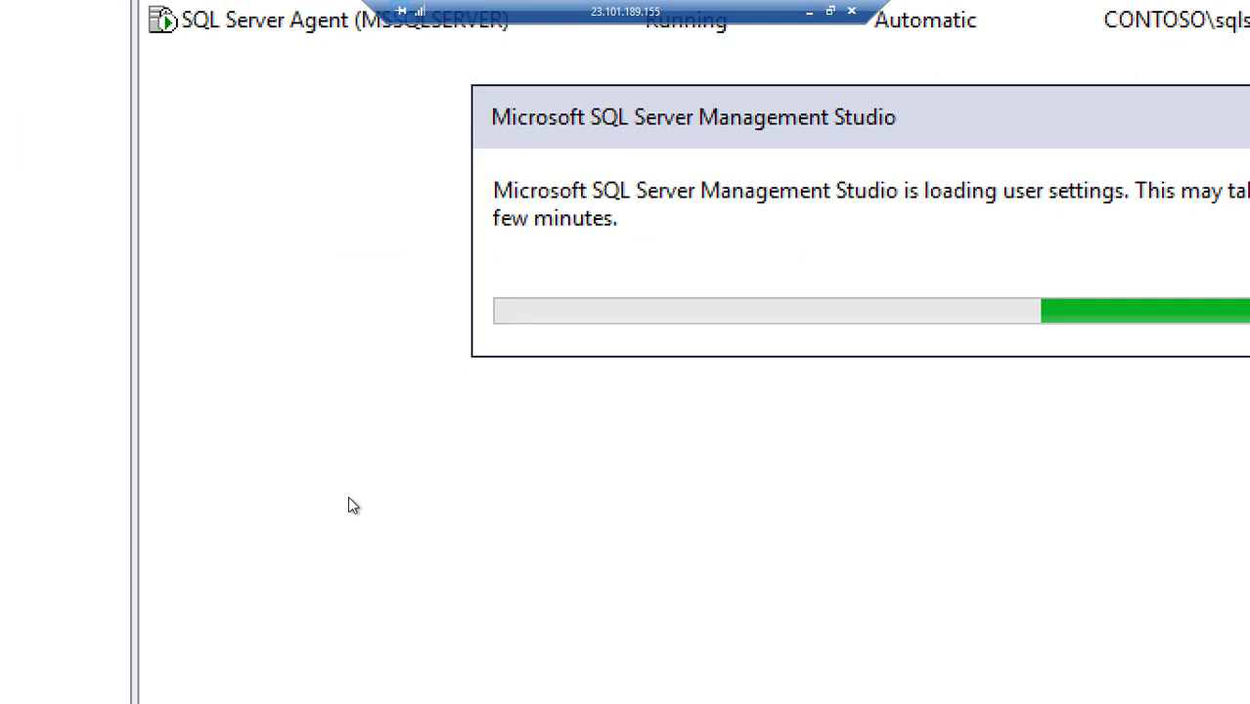
key("super+minus")
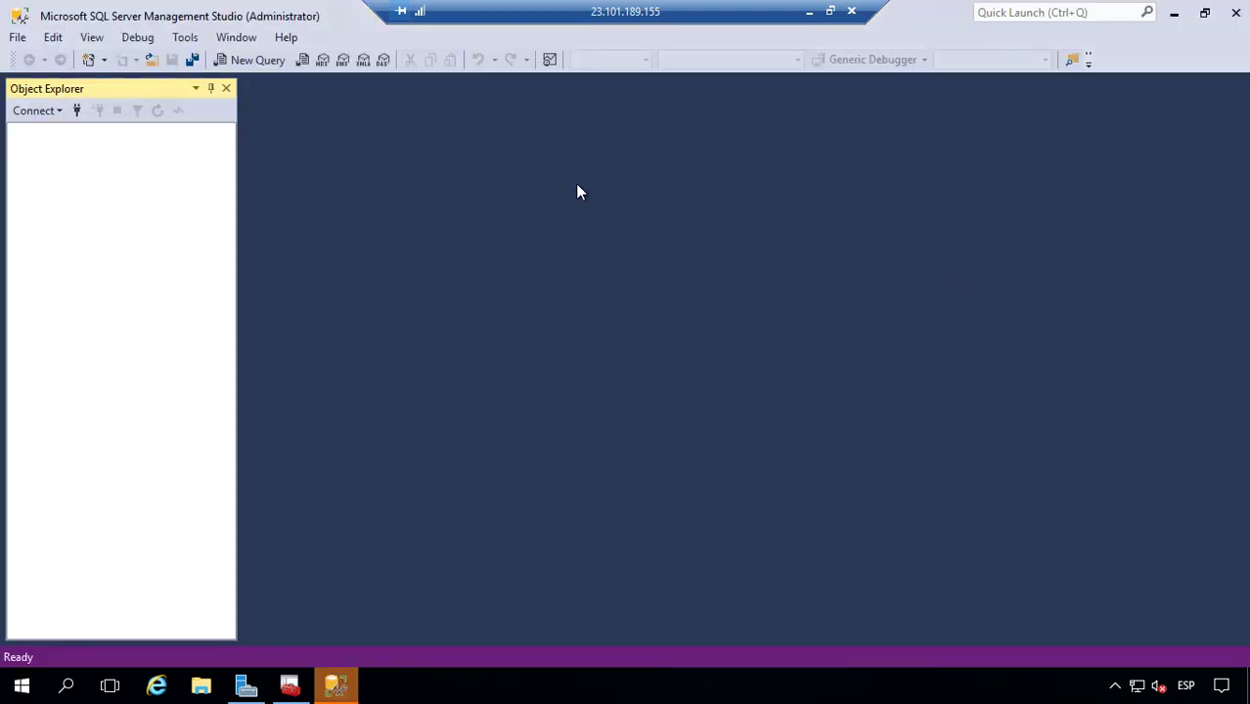
Step: Browse to the local Database Engine instance SQL, connect, and expand then collapse Databases
left_click(825, 235)
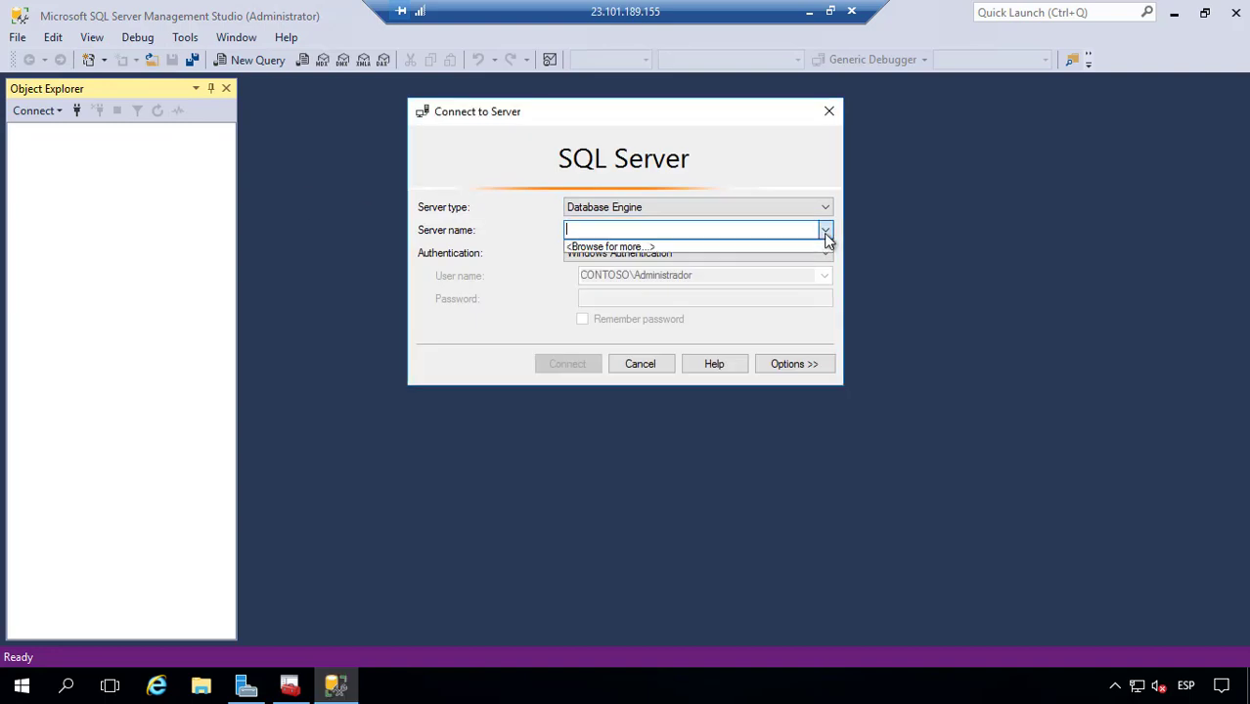
left_click(708, 247)
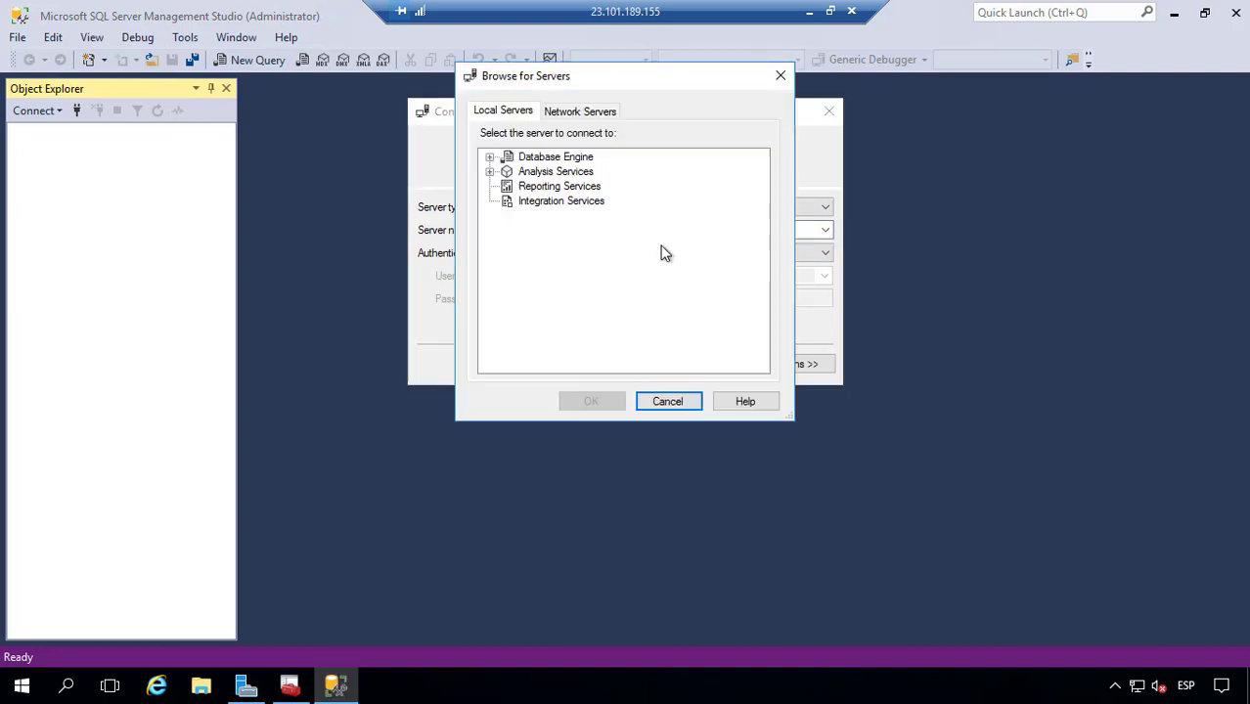
left_click(490, 157)
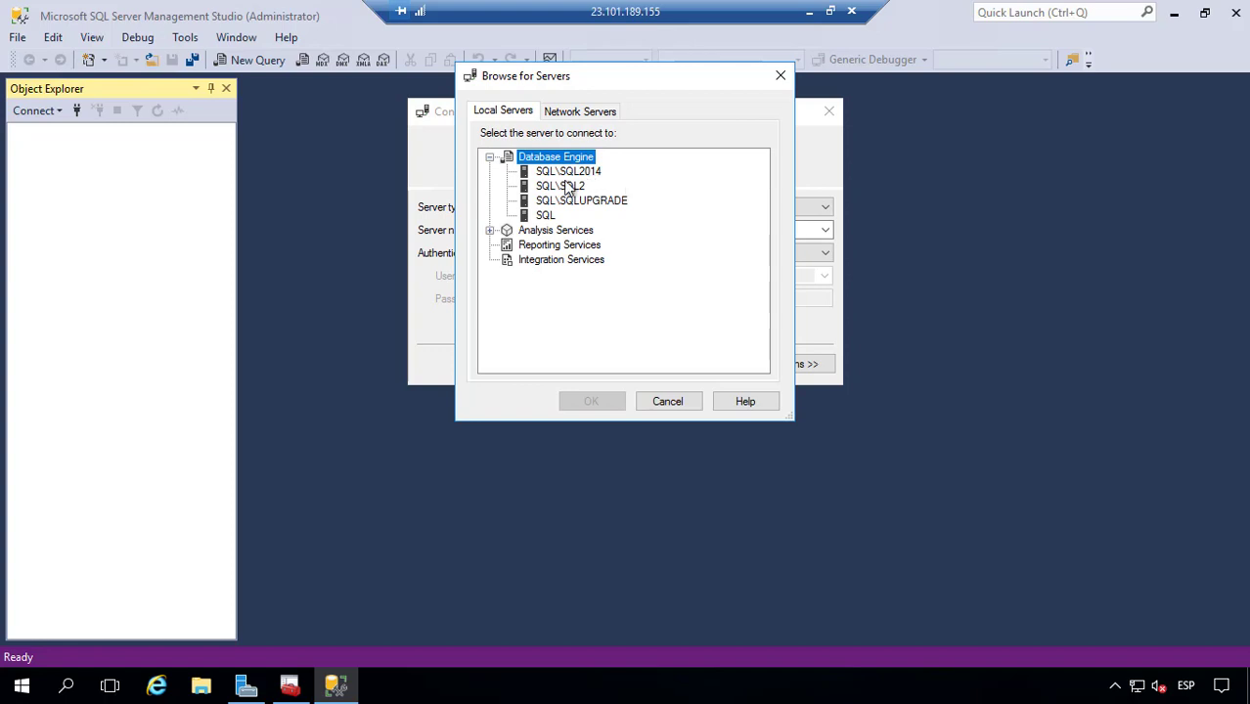
left_click(546, 216)
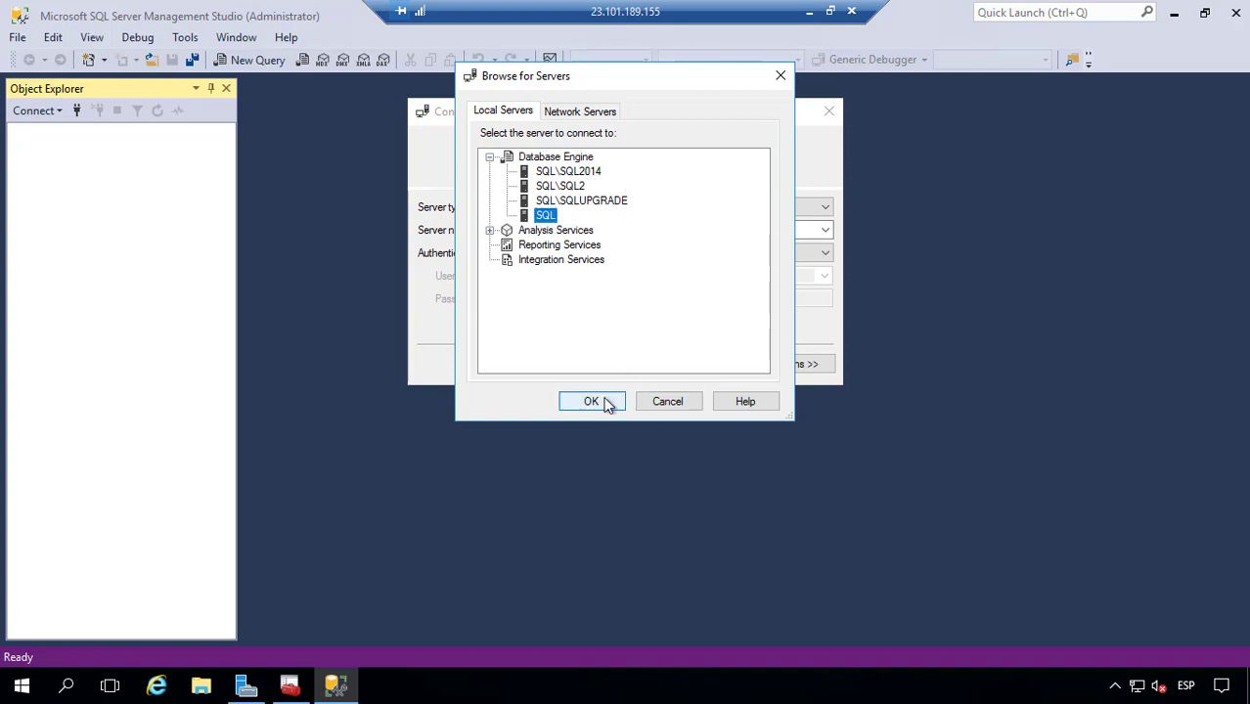
left_click(602, 402)
left_click(575, 364)
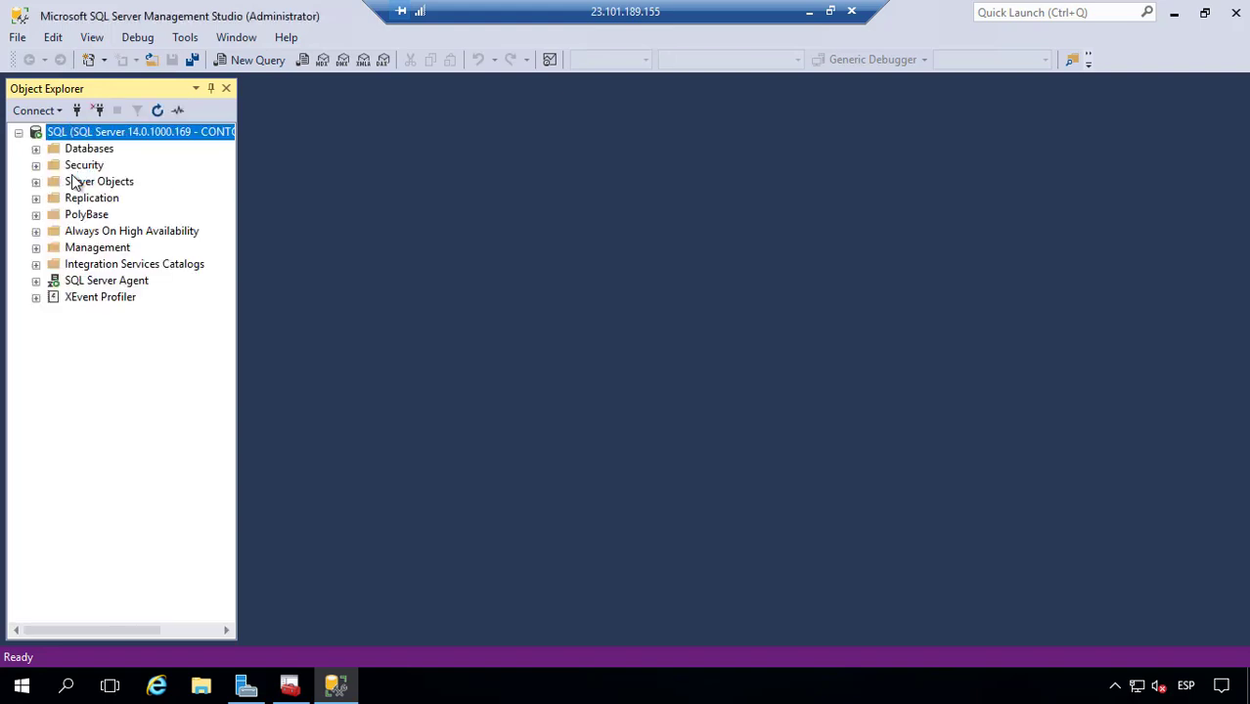
left_click(40, 149)
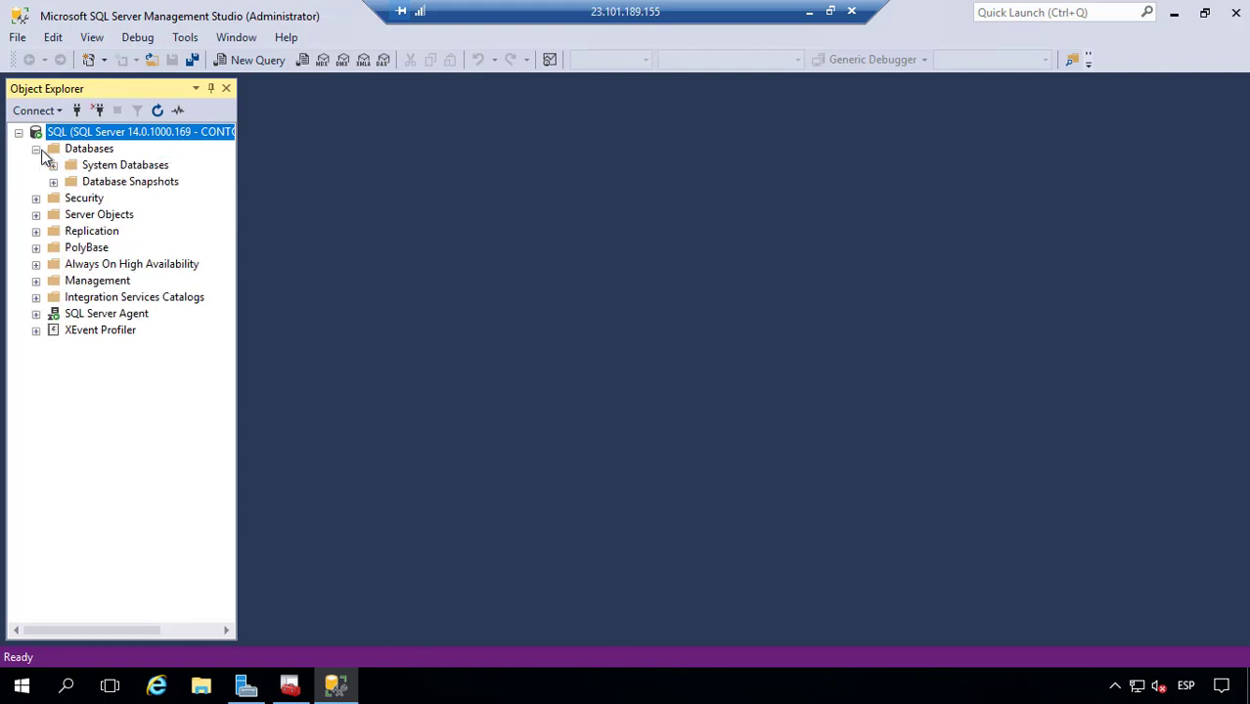
left_click(36, 149)
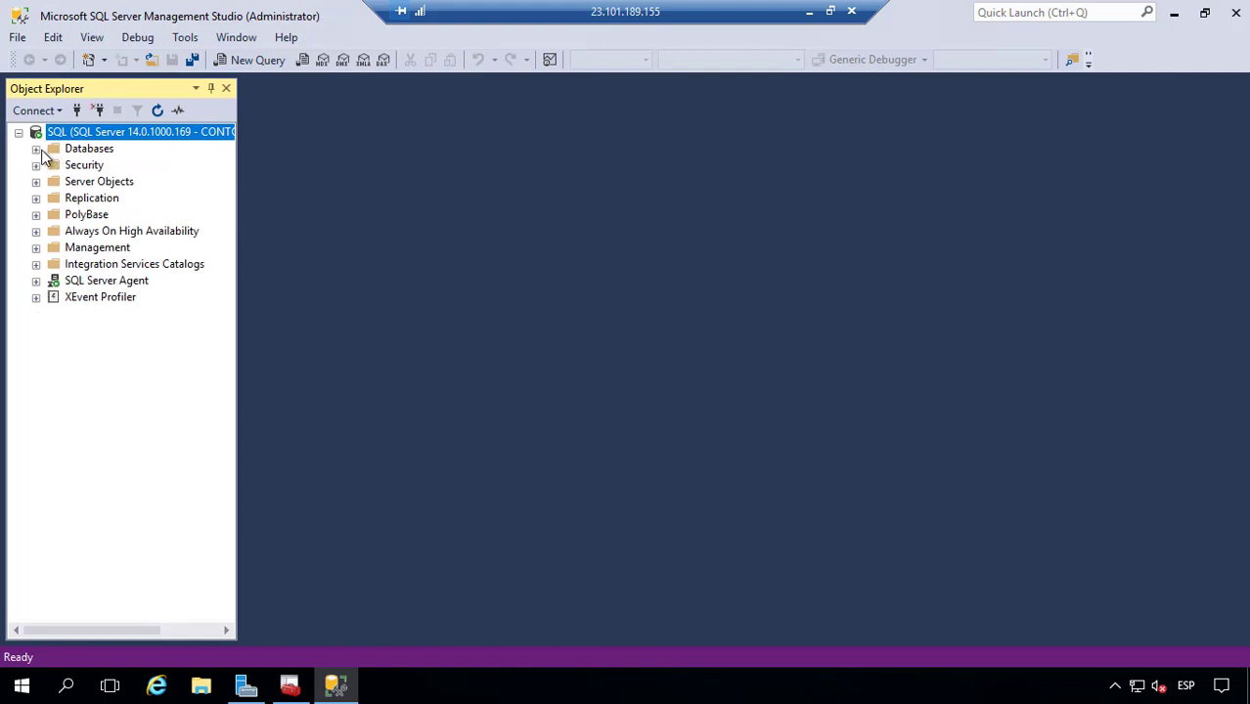